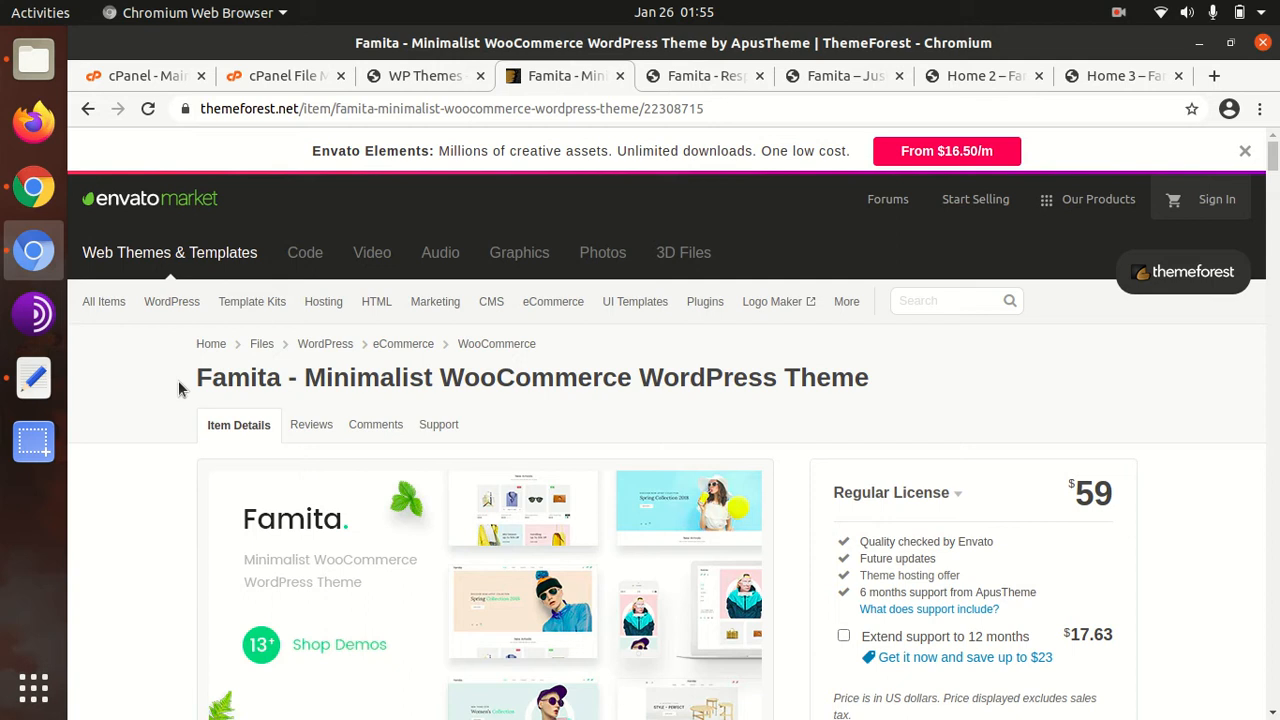
Review the Famita item page, highlighting its name, 21 July 18 creation date and 15 January 21 update date
{"action": "left_click_drag", "start_coordinate": [197, 378], "coordinate": [278, 377]}
{"action": "scroll", "coordinate": [794, 400], "scroll_direction": "down", "scroll_amount": 5}
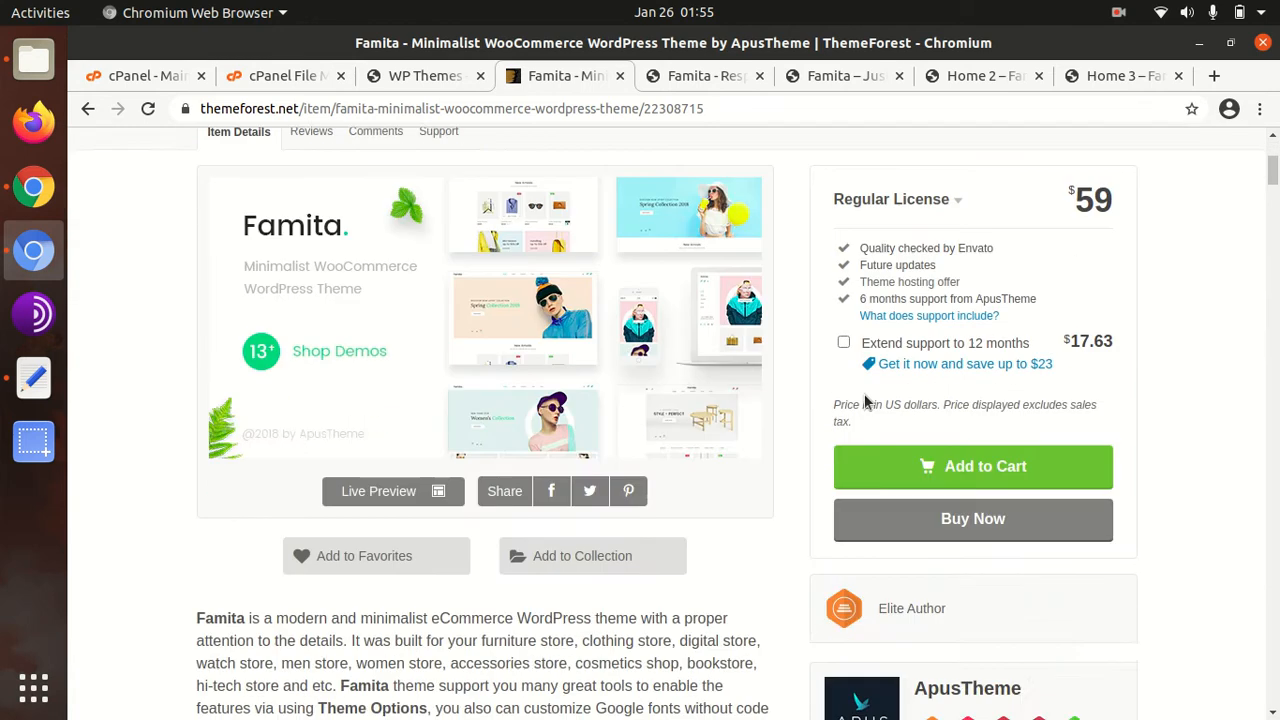
{"action": "scroll", "coordinate": [858, 405], "scroll_direction": "down", "scroll_amount": 2}
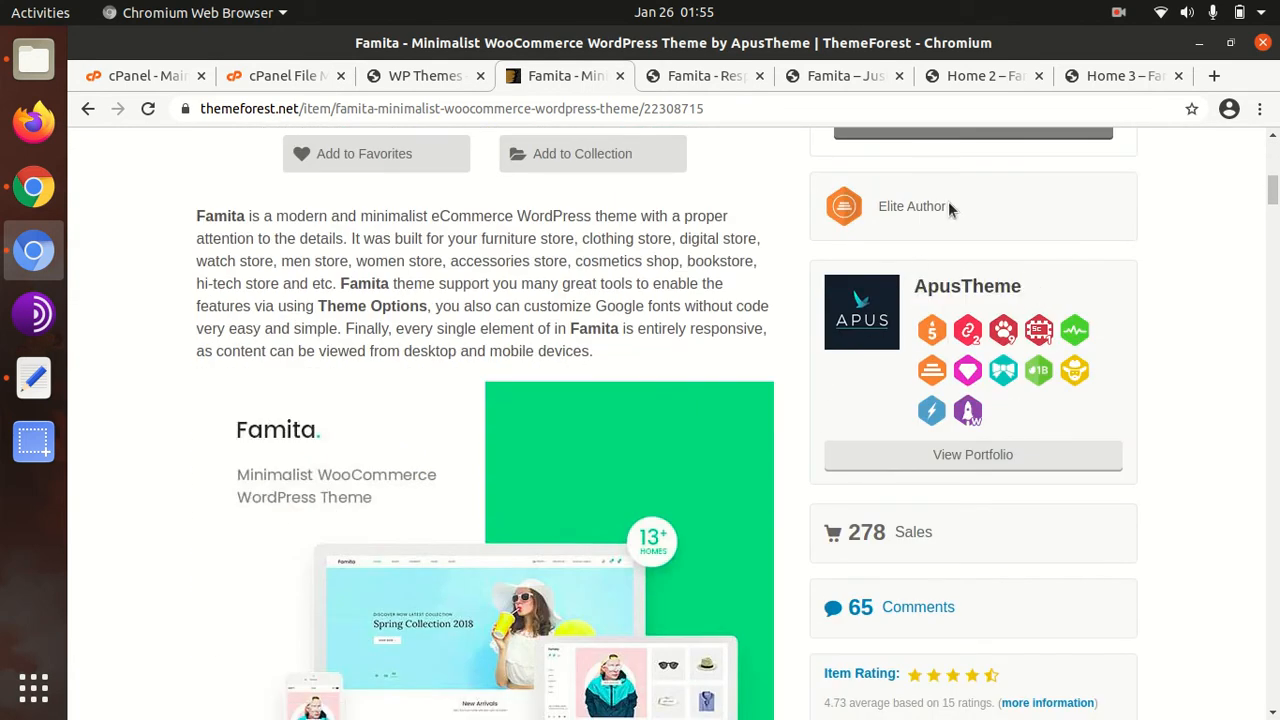
{"action": "scroll", "coordinate": [923, 366], "scroll_direction": "down", "scroll_amount": 3}
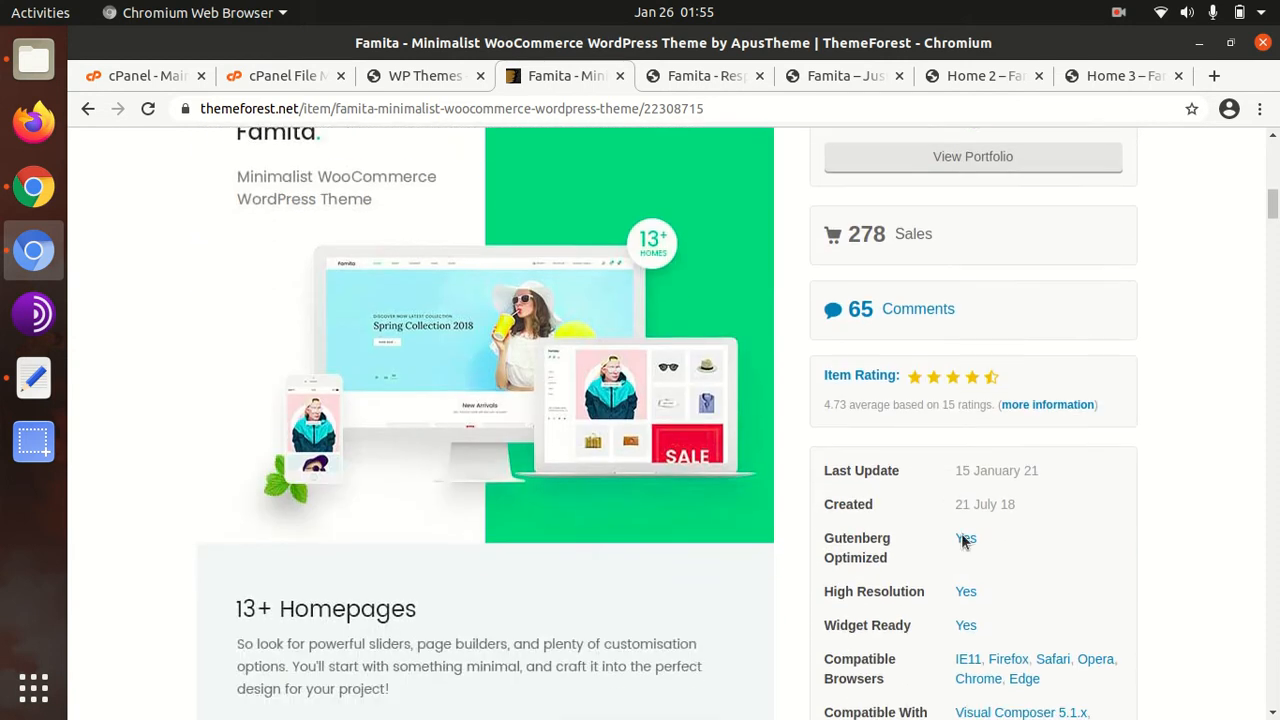
{"action": "left_click_drag", "start_coordinate": [942, 504], "coordinate": [930, 502]}
{"action": "left_click_drag", "start_coordinate": [1050, 470], "coordinate": [956, 476]}
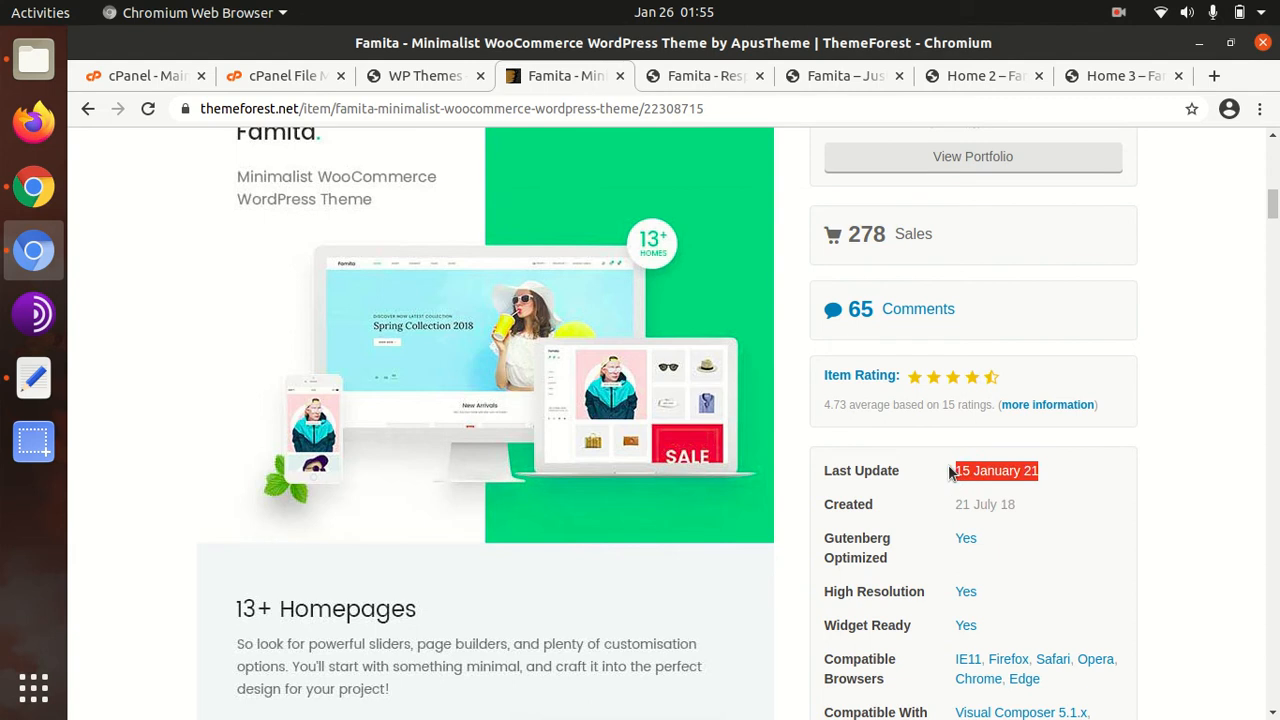
{"action": "scroll", "coordinate": [624, 577], "scroll_direction": "up", "scroll_amount": 3}
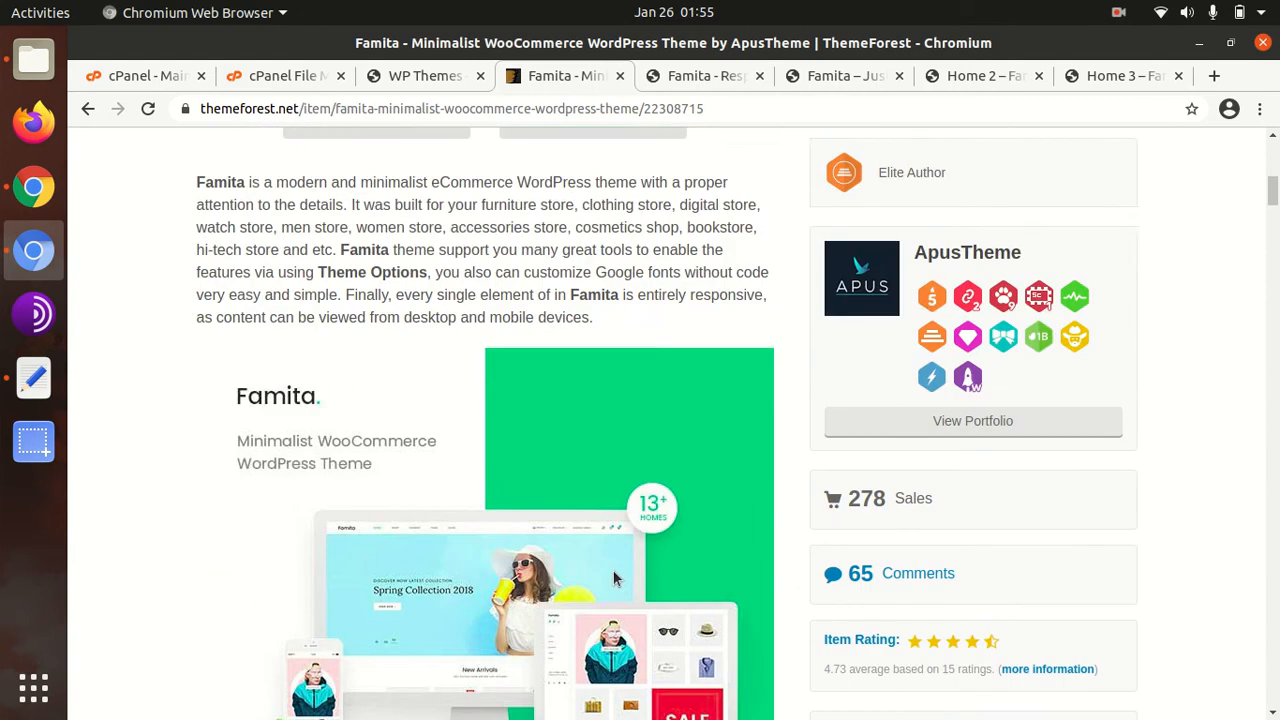
{"action": "scroll", "coordinate": [613, 578], "scroll_direction": "down", "scroll_amount": 5}
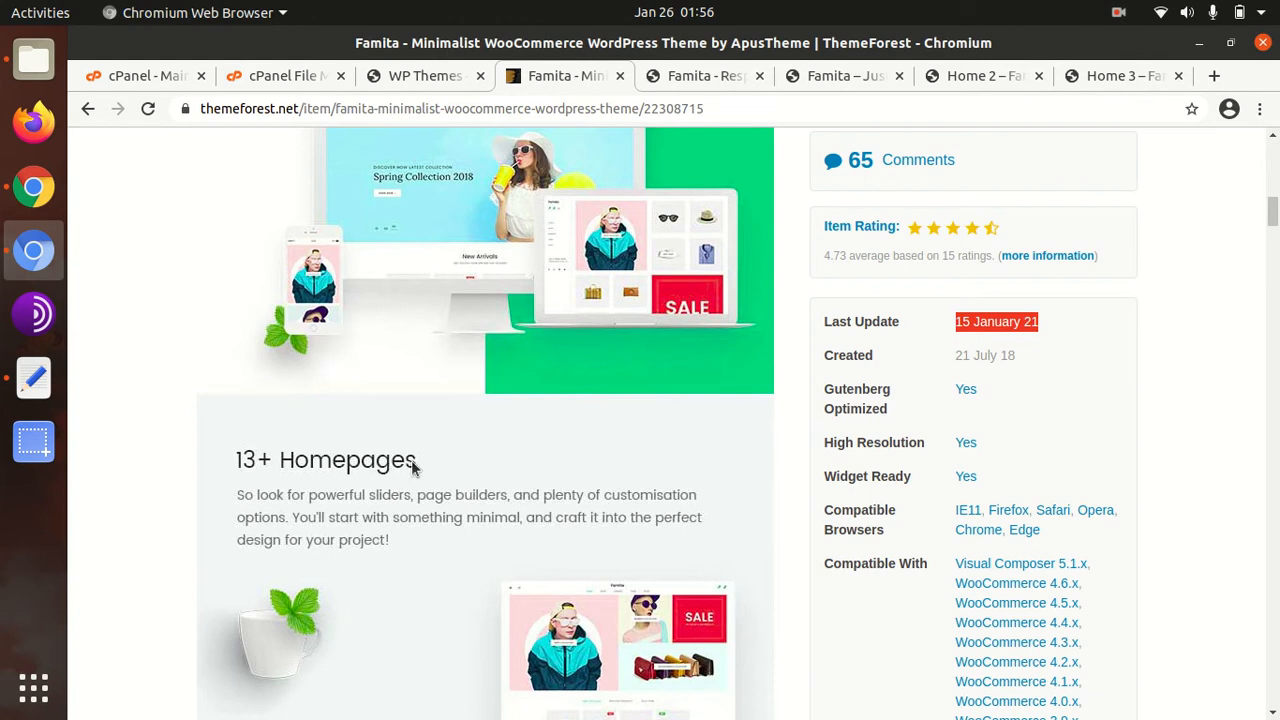
Scroll through the 13+ Homepages grid on the Famita landing page, then switch to the fashion shop demo
{"action": "left_click", "coordinate": [697, 76]}
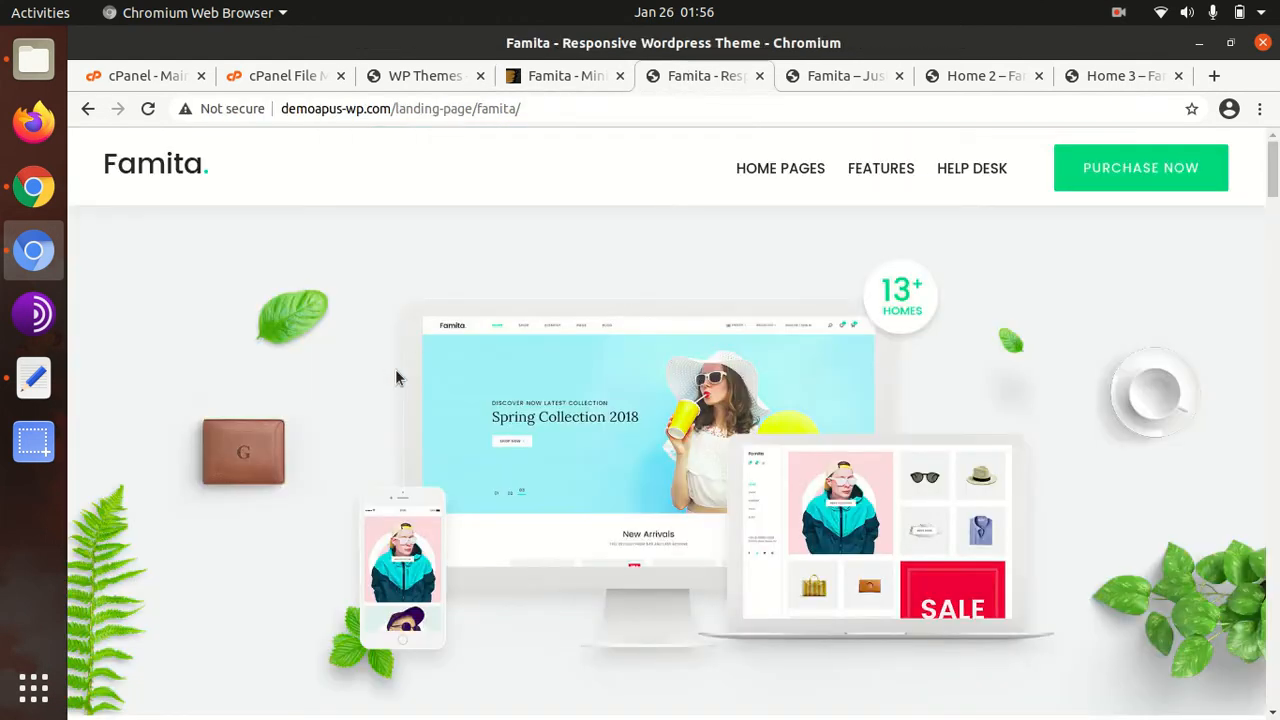
{"action": "scroll", "coordinate": [395, 376], "scroll_direction": "down", "scroll_amount": 3}
{"action": "scroll", "coordinate": [395, 371], "scroll_direction": "up", "scroll_amount": 1}
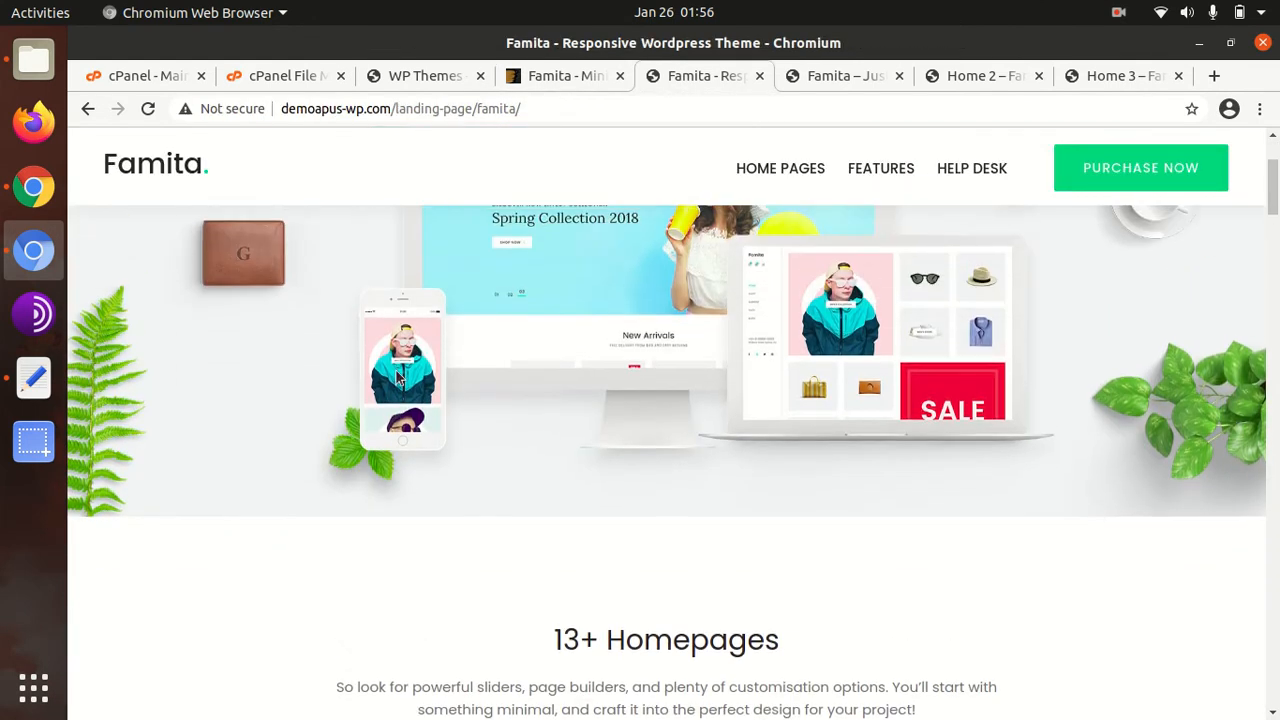
{"action": "scroll", "coordinate": [396, 372], "scroll_direction": "down", "scroll_amount": 2}
{"action": "scroll", "coordinate": [396, 370], "scroll_direction": "down", "scroll_amount": 2}
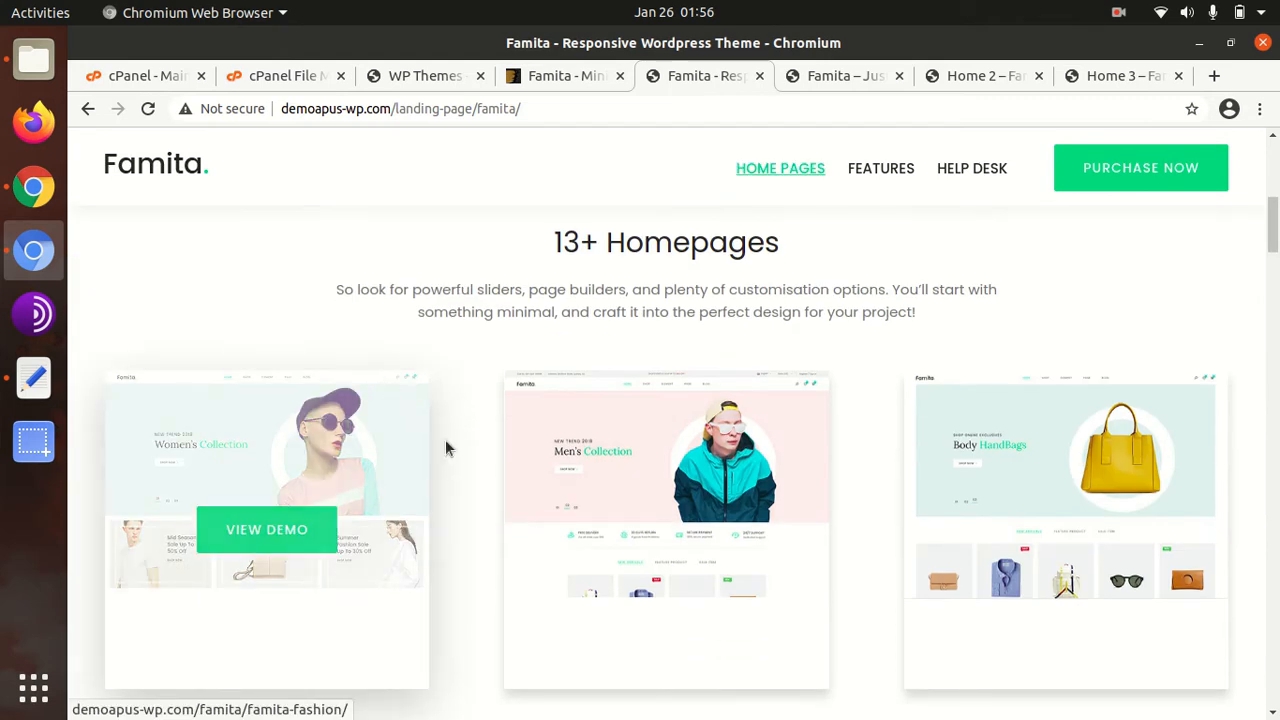
{"action": "scroll", "coordinate": [995, 491], "scroll_direction": "down", "scroll_amount": 3}
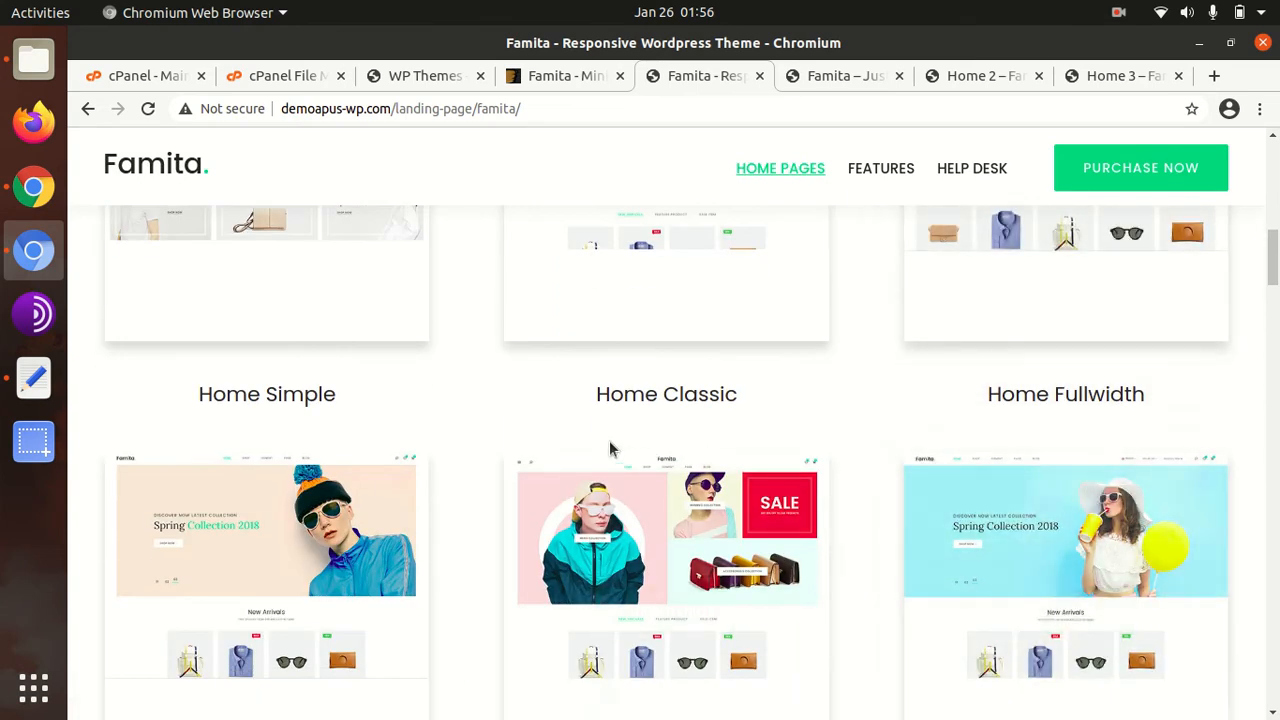
{"action": "scroll", "coordinate": [563, 437], "scroll_direction": "down", "scroll_amount": 2}
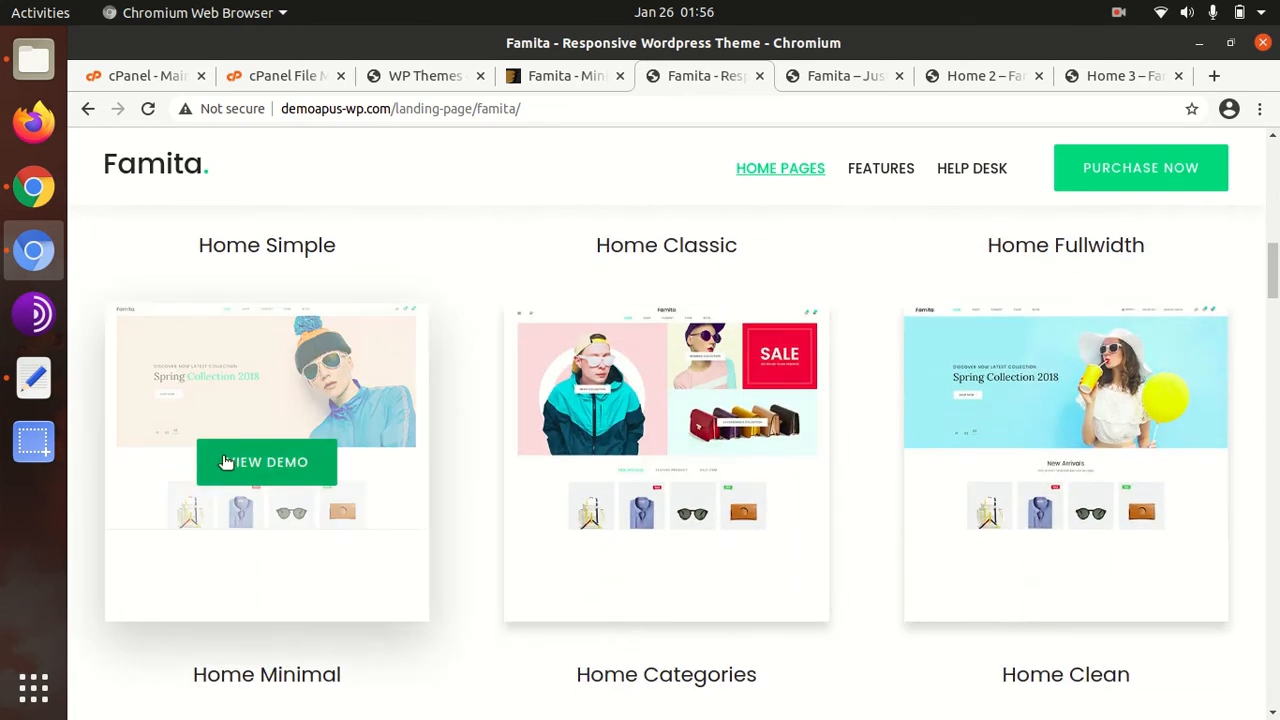
{"action": "scroll", "coordinate": [409, 477], "scroll_direction": "down", "scroll_amount": 4}
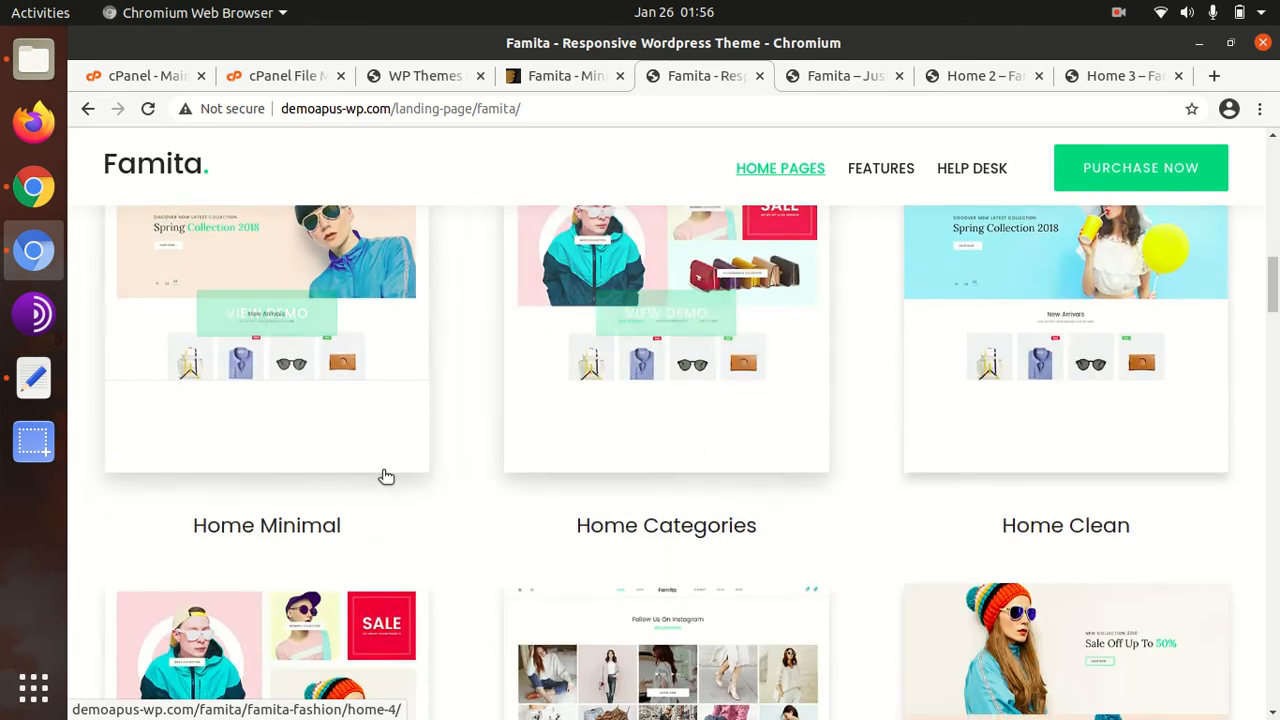
{"action": "scroll", "coordinate": [835, 425], "scroll_direction": "down", "scroll_amount": 2}
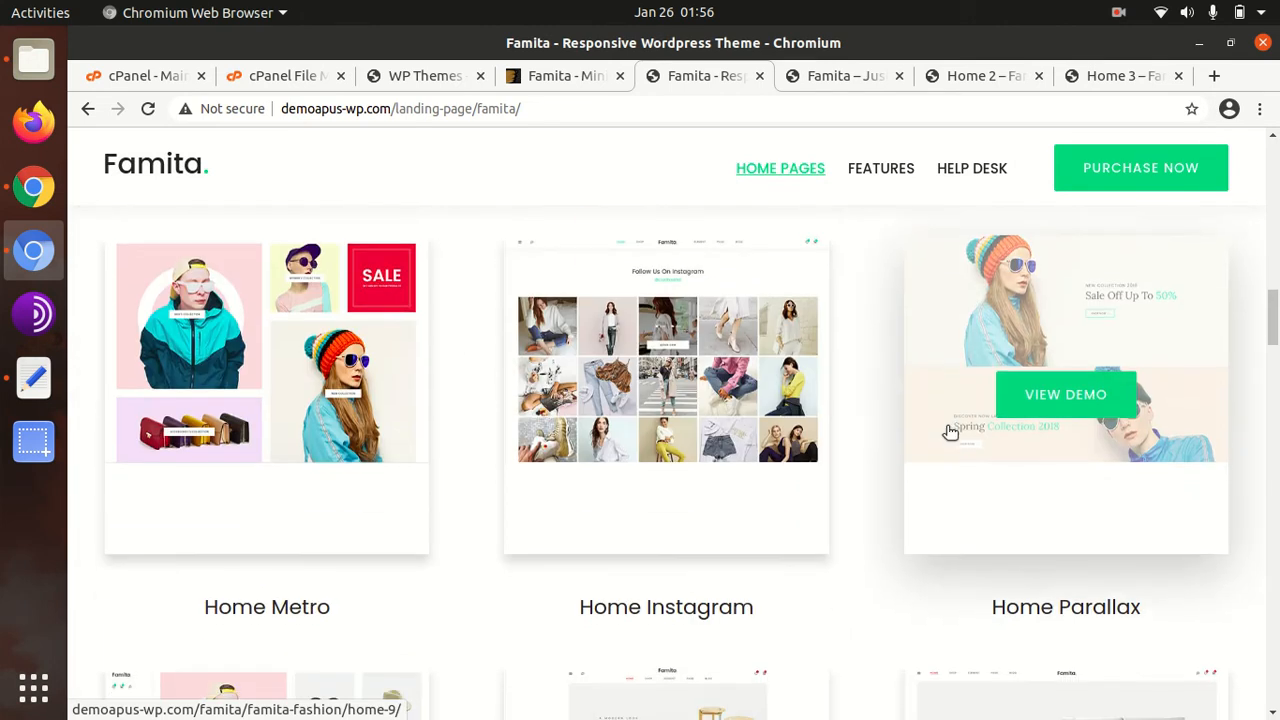
{"action": "scroll", "coordinate": [1033, 437], "scroll_direction": "down", "scroll_amount": 3}
{"action": "scroll", "coordinate": [537, 457], "scroll_direction": "down", "scroll_amount": 3}
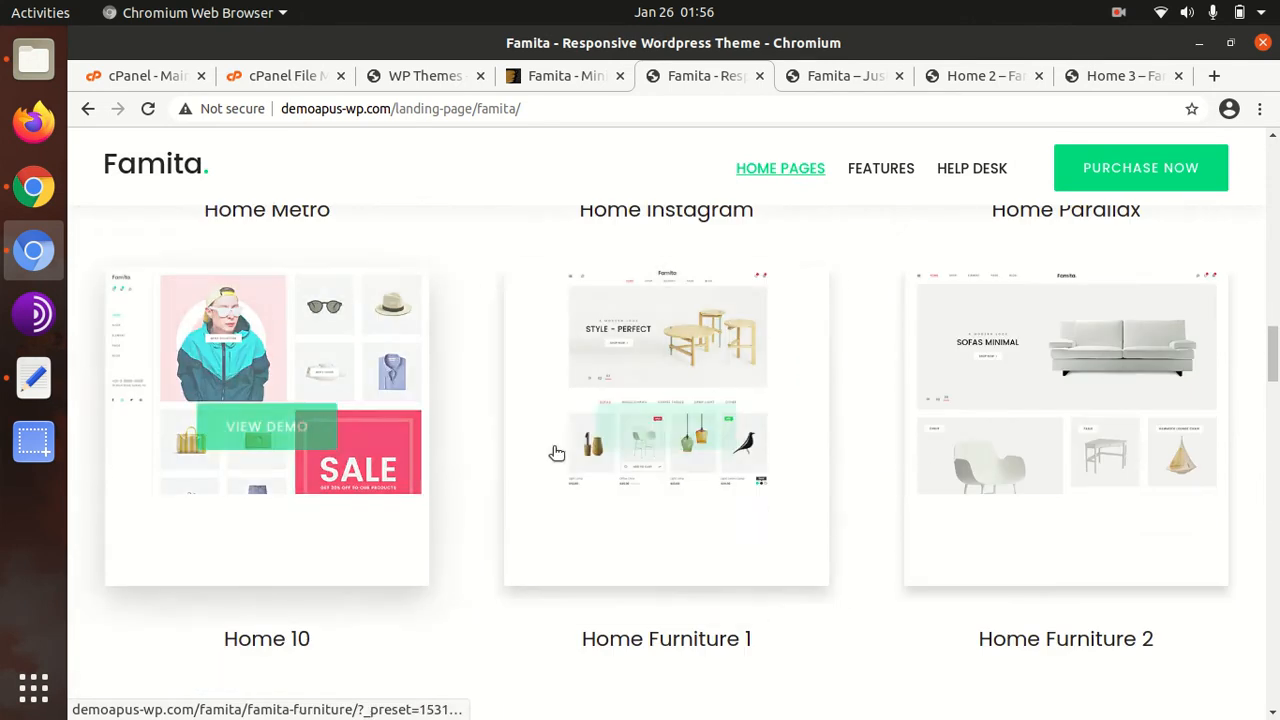
{"action": "scroll", "coordinate": [1005, 400], "scroll_direction": "down", "scroll_amount": 5}
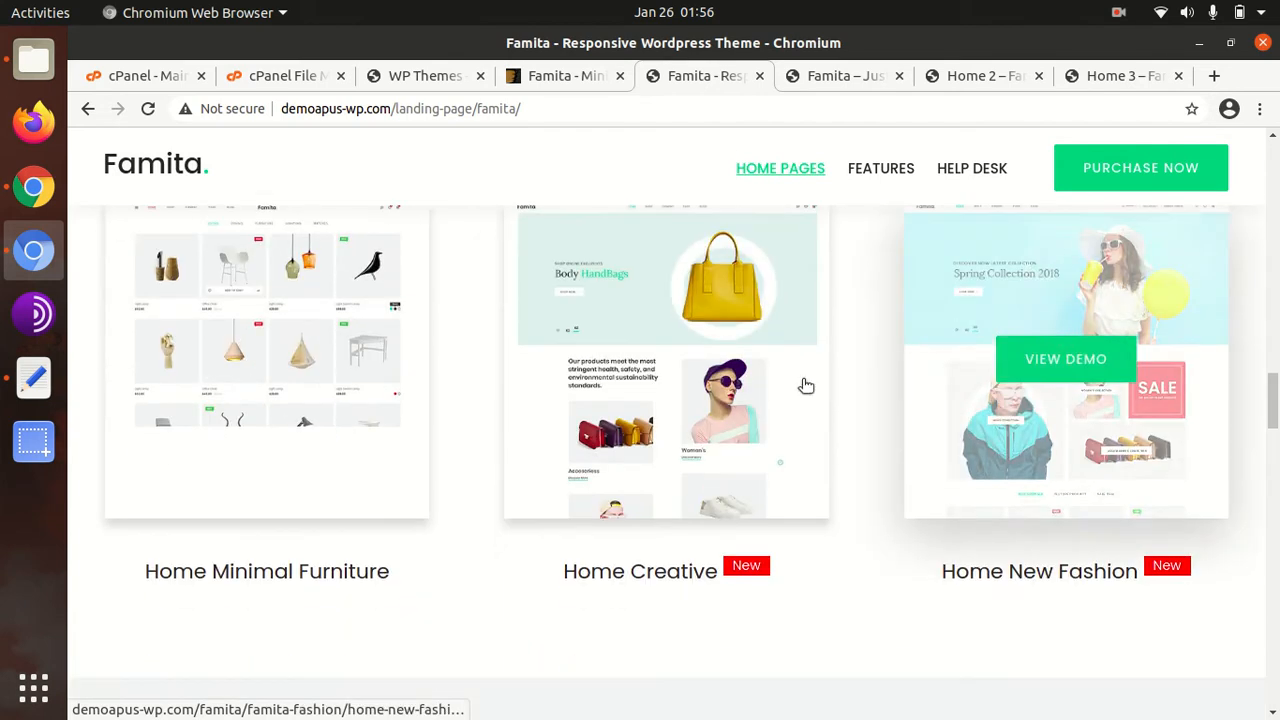
{"action": "left_click", "coordinate": [825, 75]}
Scroll through the Famita fashion shop home page
{"action": "scroll", "coordinate": [355, 421], "scroll_direction": "up", "scroll_amount": 5}
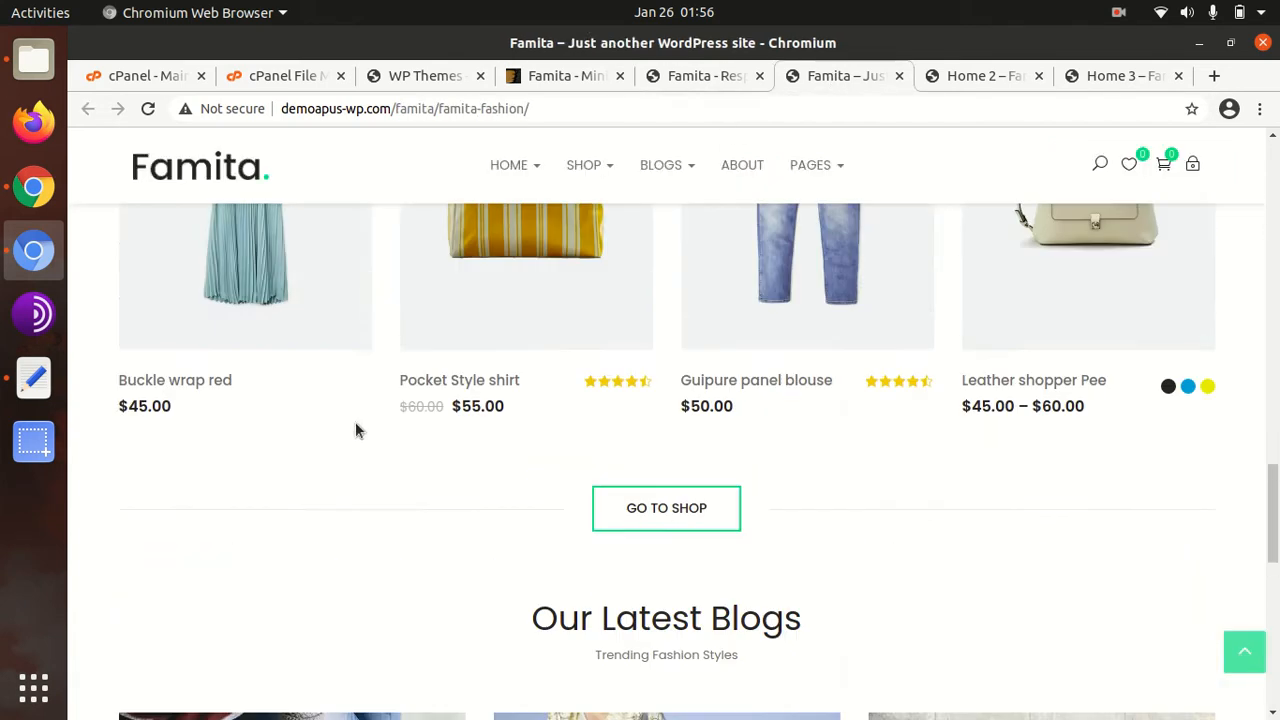
{"action": "scroll", "coordinate": [355, 430], "scroll_direction": "up", "scroll_amount": 8}
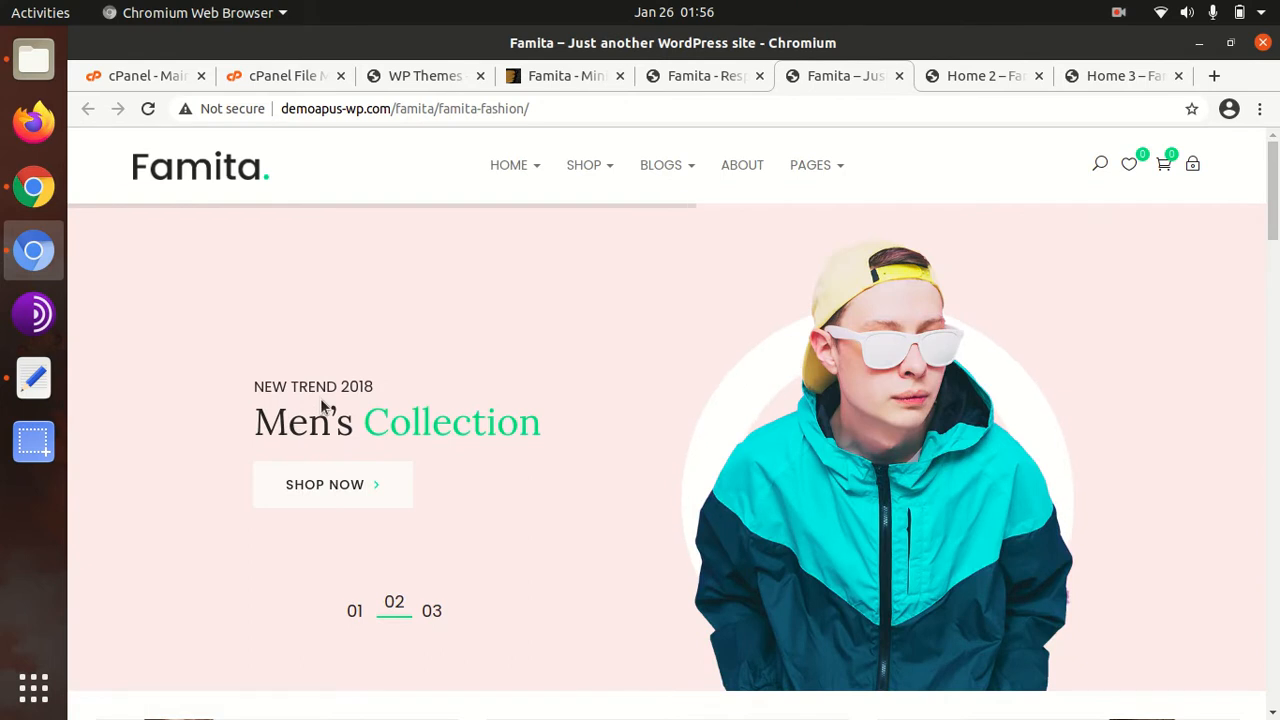
{"action": "scroll", "coordinate": [322, 405], "scroll_direction": "down", "scroll_amount": 3}
{"action": "scroll", "coordinate": [328, 395], "scroll_direction": "down", "scroll_amount": 4}
{"action": "scroll", "coordinate": [590, 320], "scroll_direction": "up", "scroll_amount": 5}
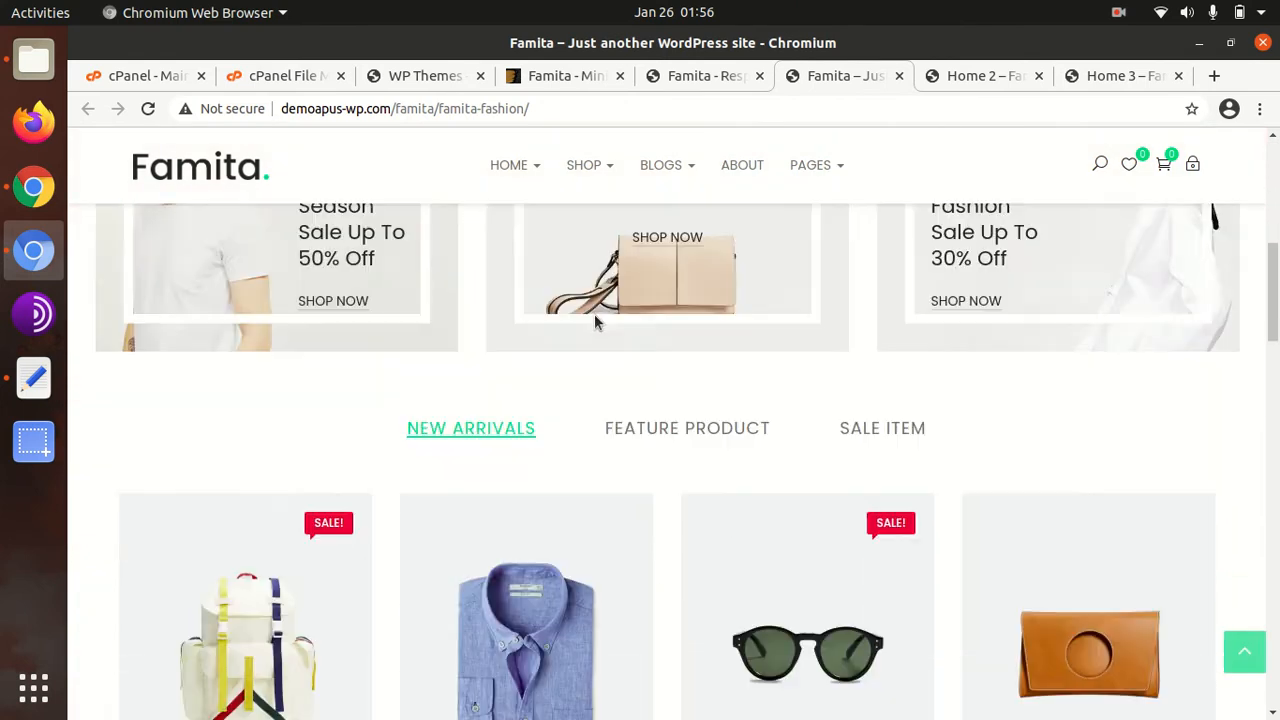
{"action": "scroll", "coordinate": [926, 480], "scroll_direction": "down", "scroll_amount": 6}
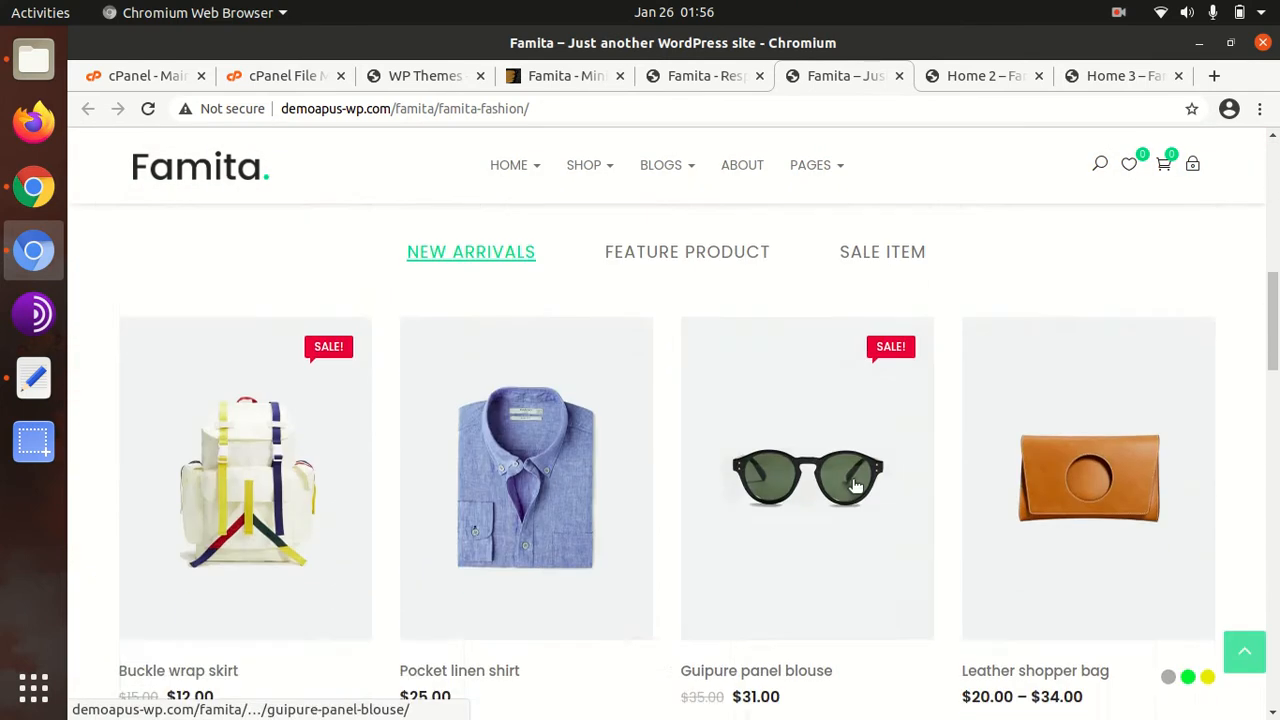
{"action": "scroll", "coordinate": [269, 451], "scroll_direction": "down", "scroll_amount": 7}
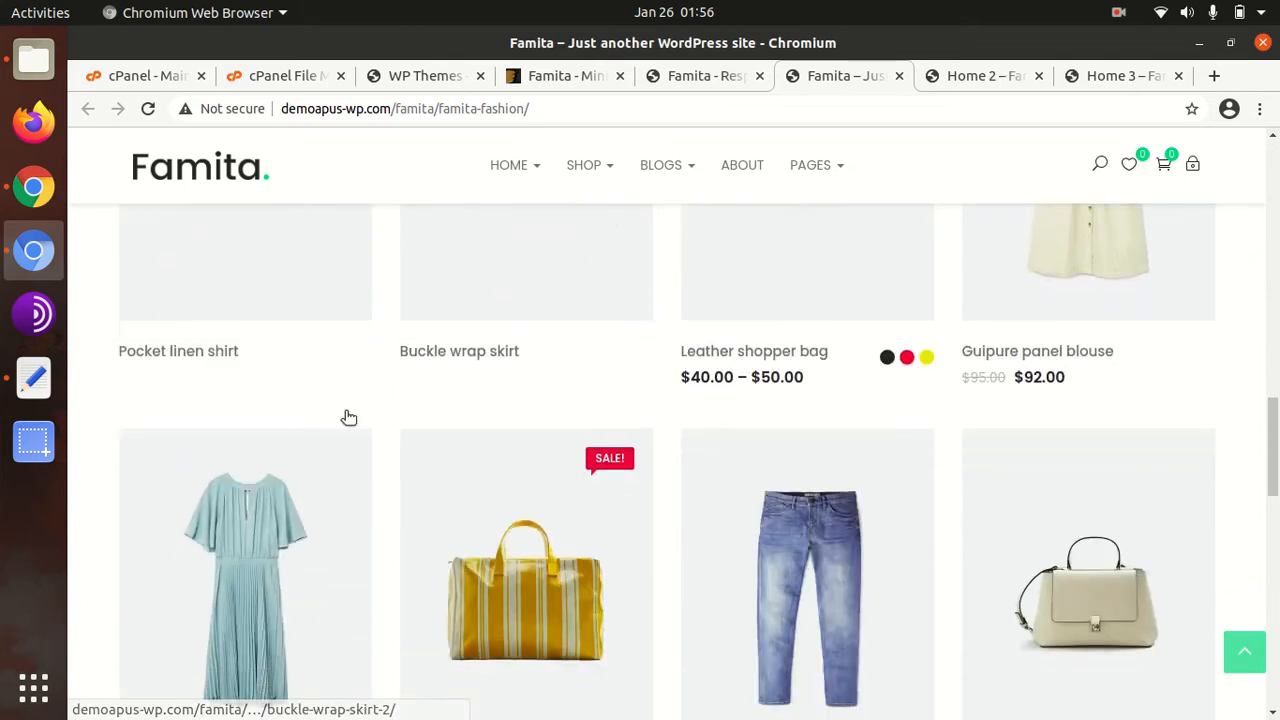
{"action": "scroll", "coordinate": [361, 418], "scroll_direction": "down", "scroll_amount": 6}
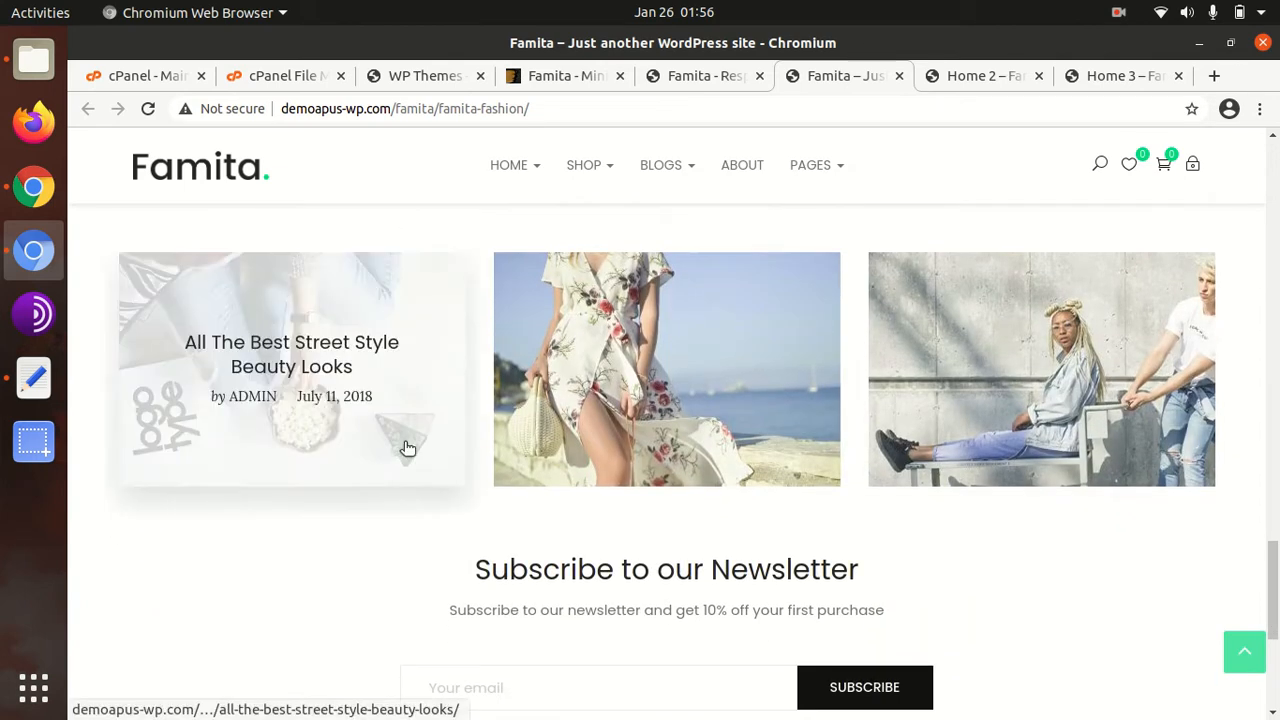
{"action": "scroll", "coordinate": [405, 451], "scroll_direction": "down", "scroll_amount": 3}
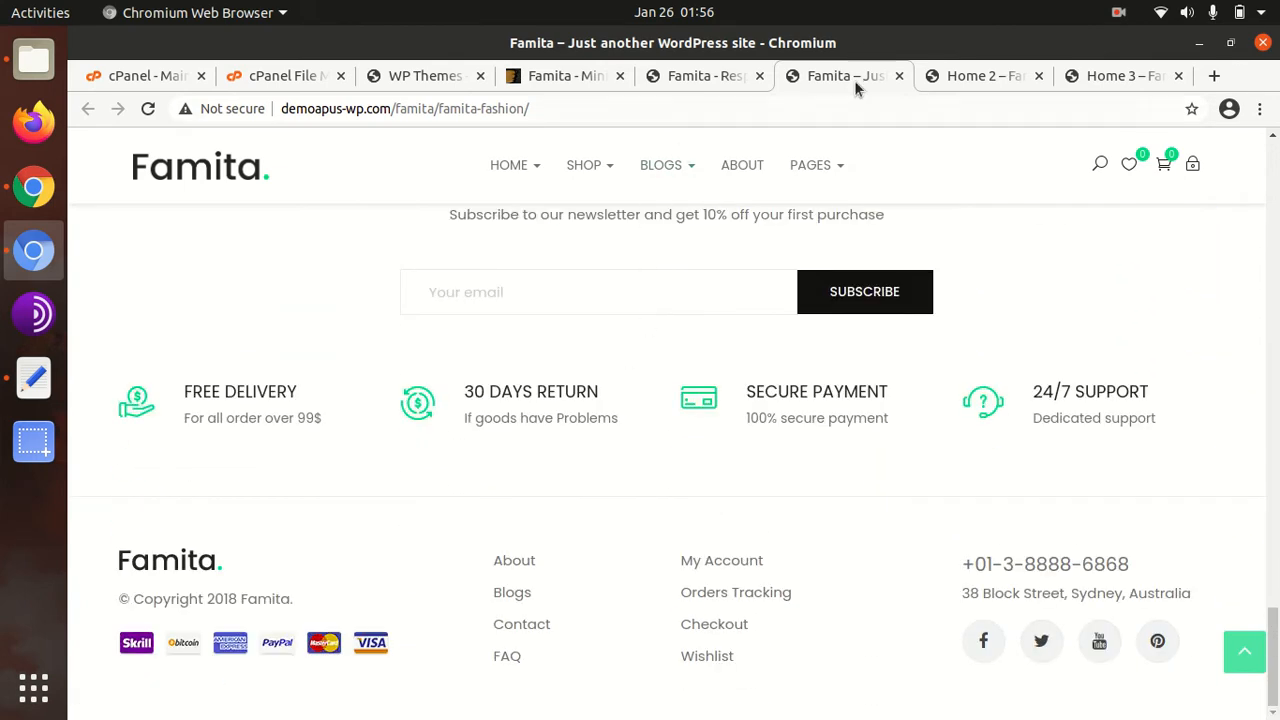
Preview the Home 2 and Home 3 demos, dismissing the Home 3 newsletter popup
{"action": "left_click", "coordinate": [953, 78]}
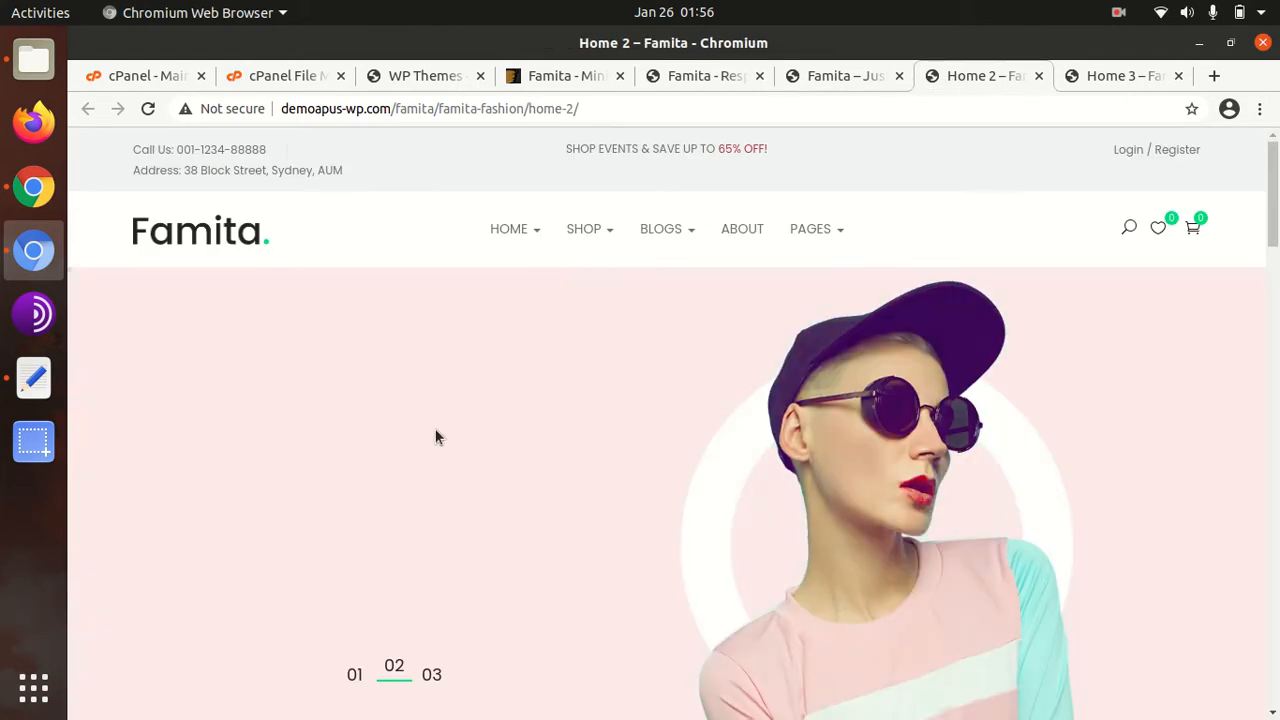
{"action": "scroll", "coordinate": [435, 437], "scroll_direction": "down", "scroll_amount": 10}
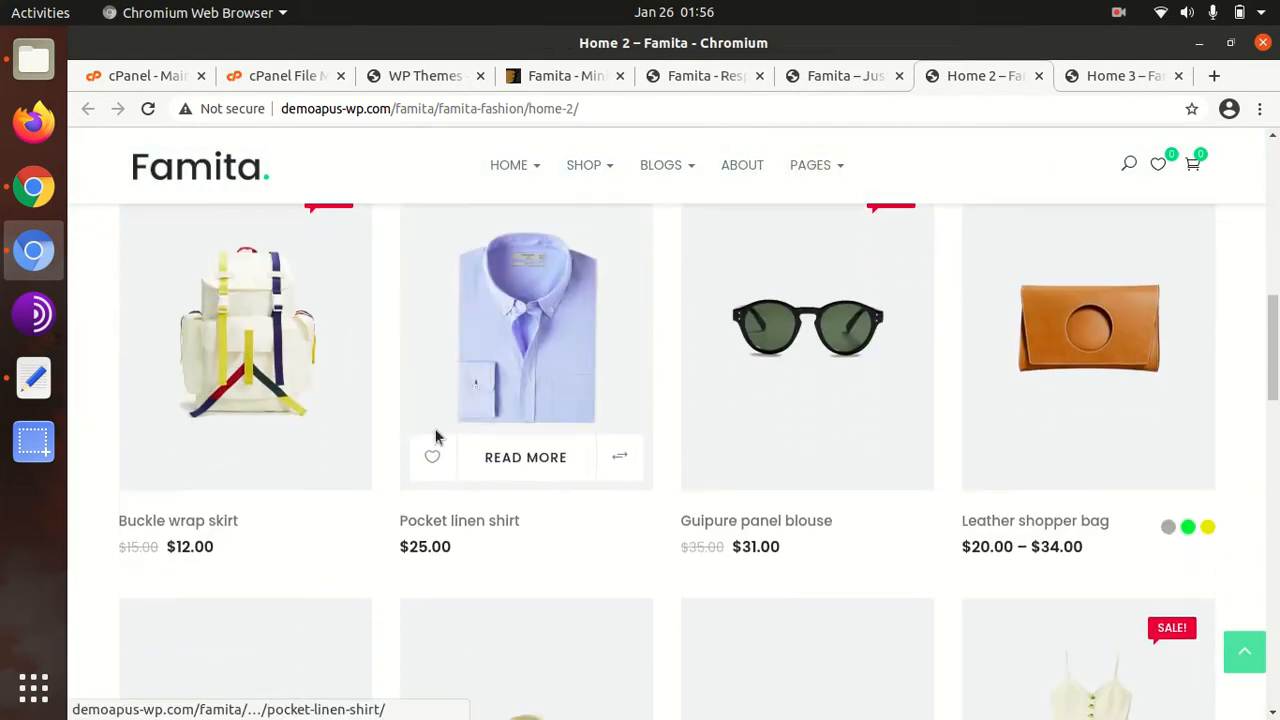
{"action": "scroll", "coordinate": [438, 435], "scroll_direction": "down", "scroll_amount": 12}
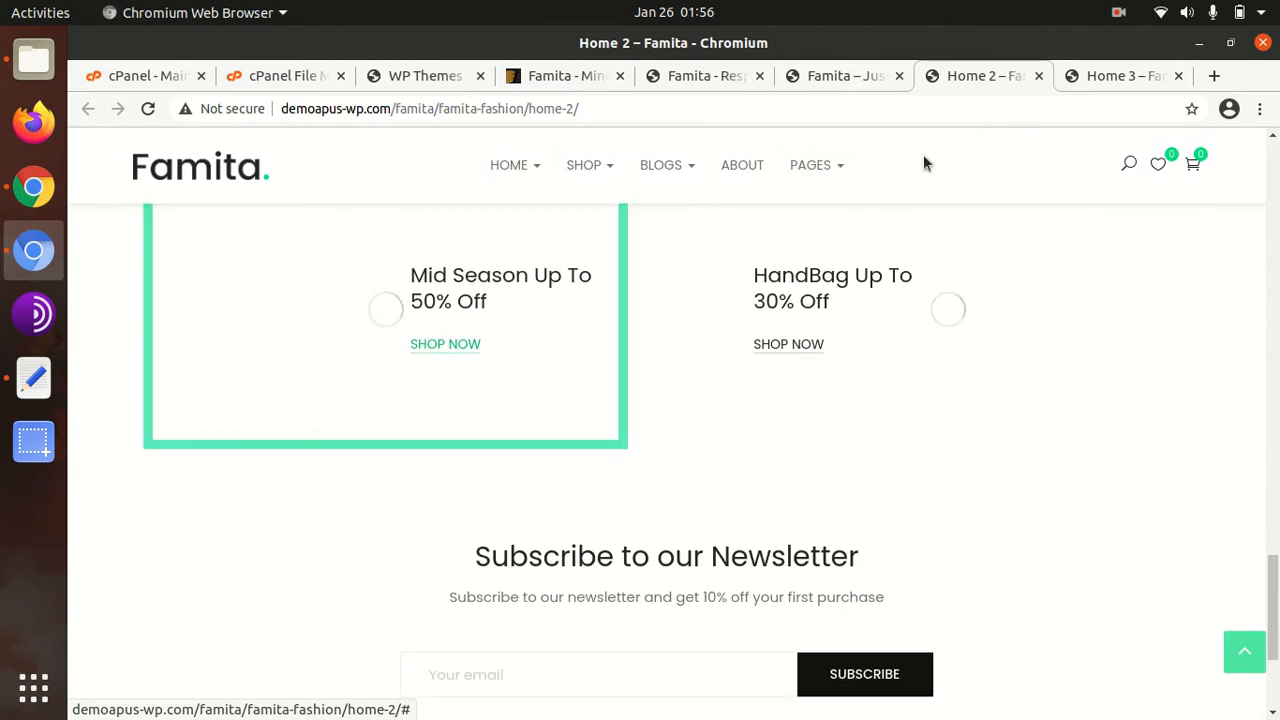
{"action": "left_click", "coordinate": [1100, 77]}
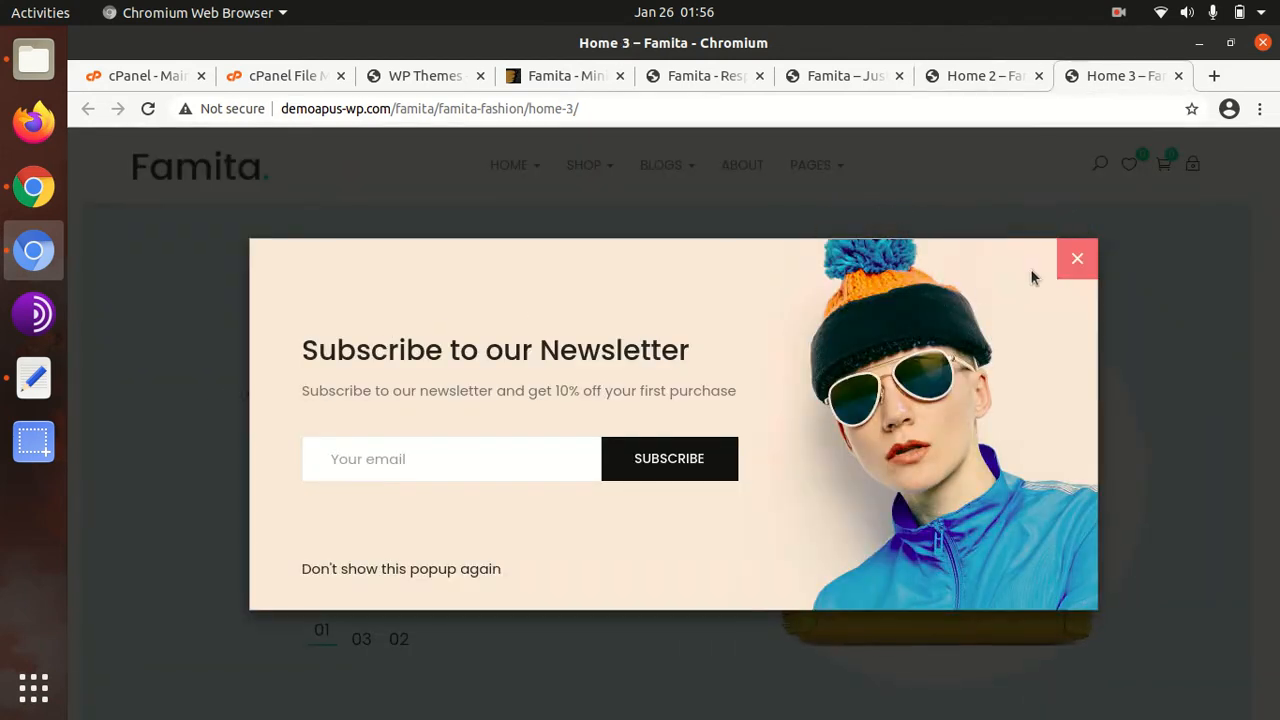
{"action": "left_click", "coordinate": [1075, 260]}
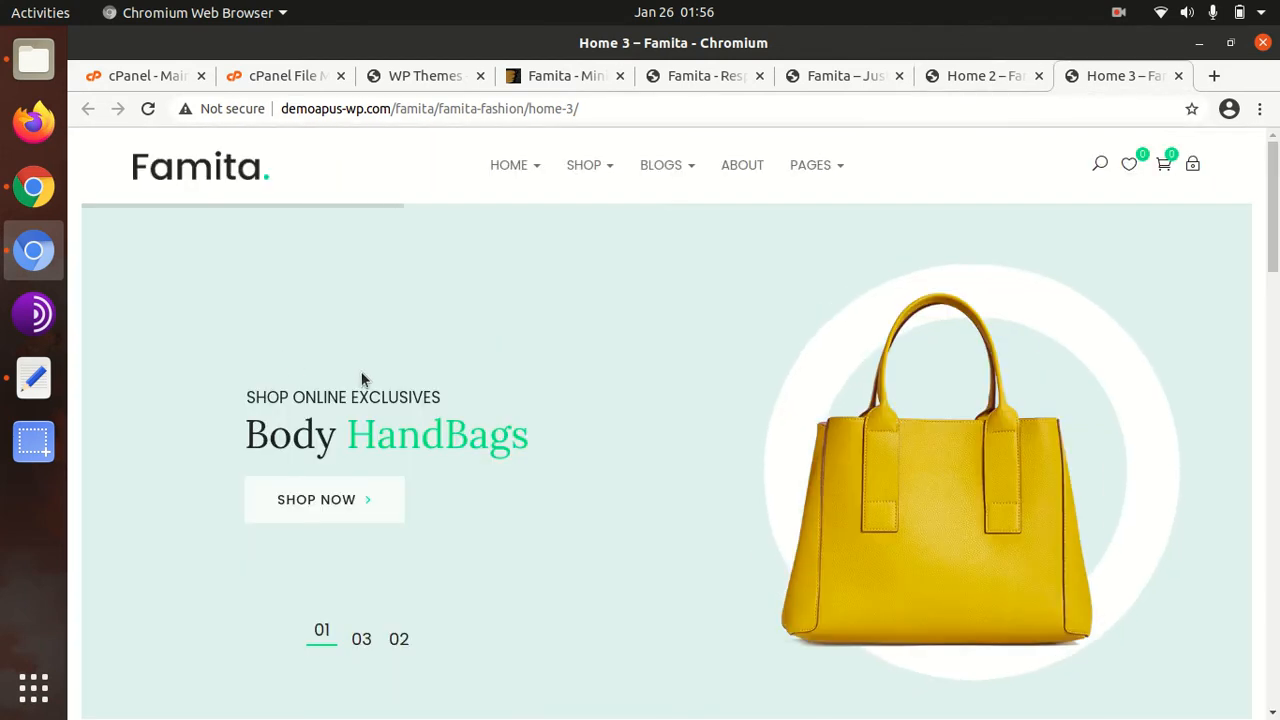
{"action": "scroll", "coordinate": [362, 375], "scroll_direction": "down", "scroll_amount": 5}
{"action": "scroll", "coordinate": [363, 380], "scroll_direction": "down", "scroll_amount": 12}
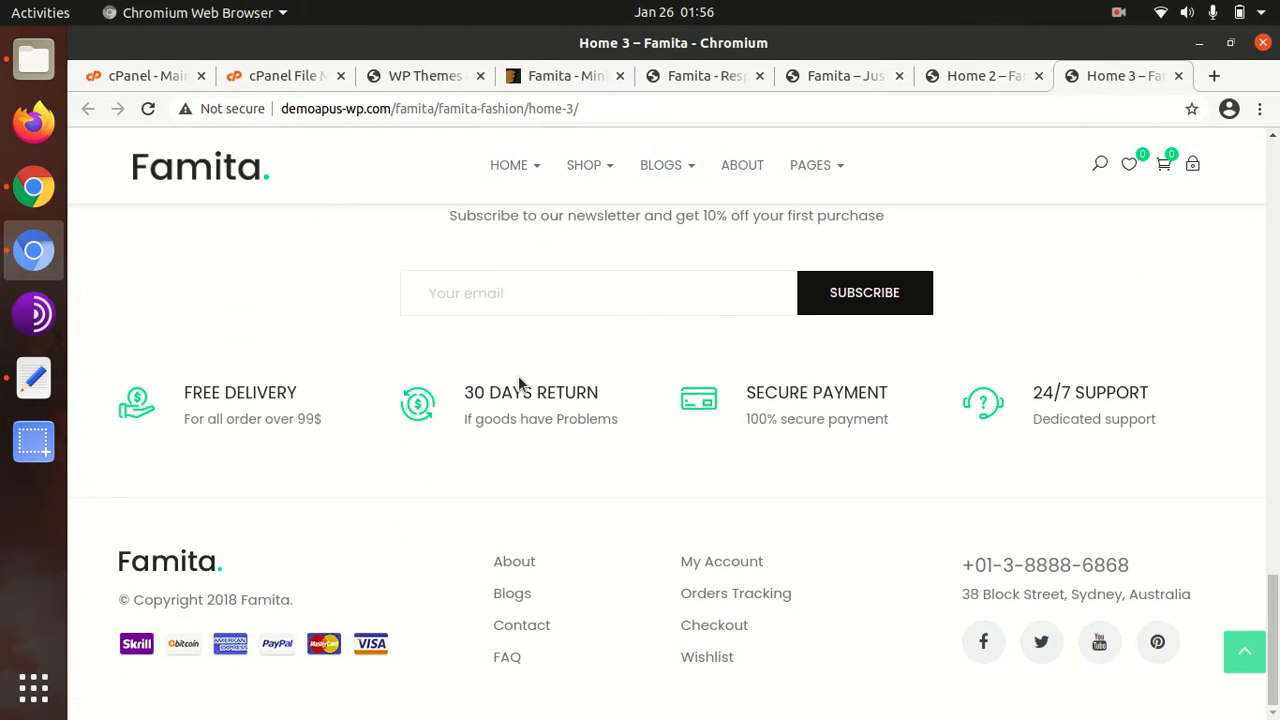
{"action": "scroll", "coordinate": [518, 375], "scroll_direction": "up", "scroll_amount": 6}
{"action": "scroll", "coordinate": [520, 383], "scroll_direction": "up", "scroll_amount": 8}
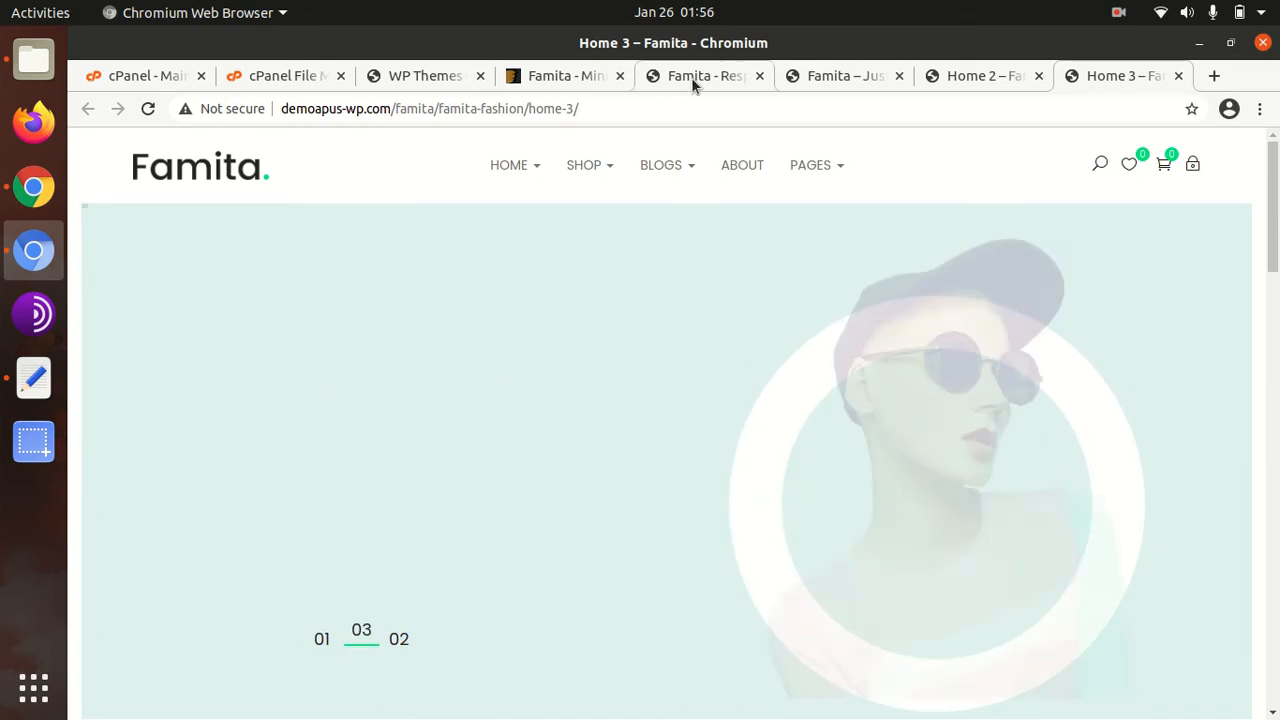
Return to the Famita landing page, then switch to the WP Themes site
{"action": "left_click", "coordinate": [691, 77]}
{"action": "scroll", "coordinate": [906, 491], "scroll_direction": "down", "scroll_amount": 5}
{"action": "scroll", "coordinate": [744, 492], "scroll_direction": "up", "scroll_amount": 15}
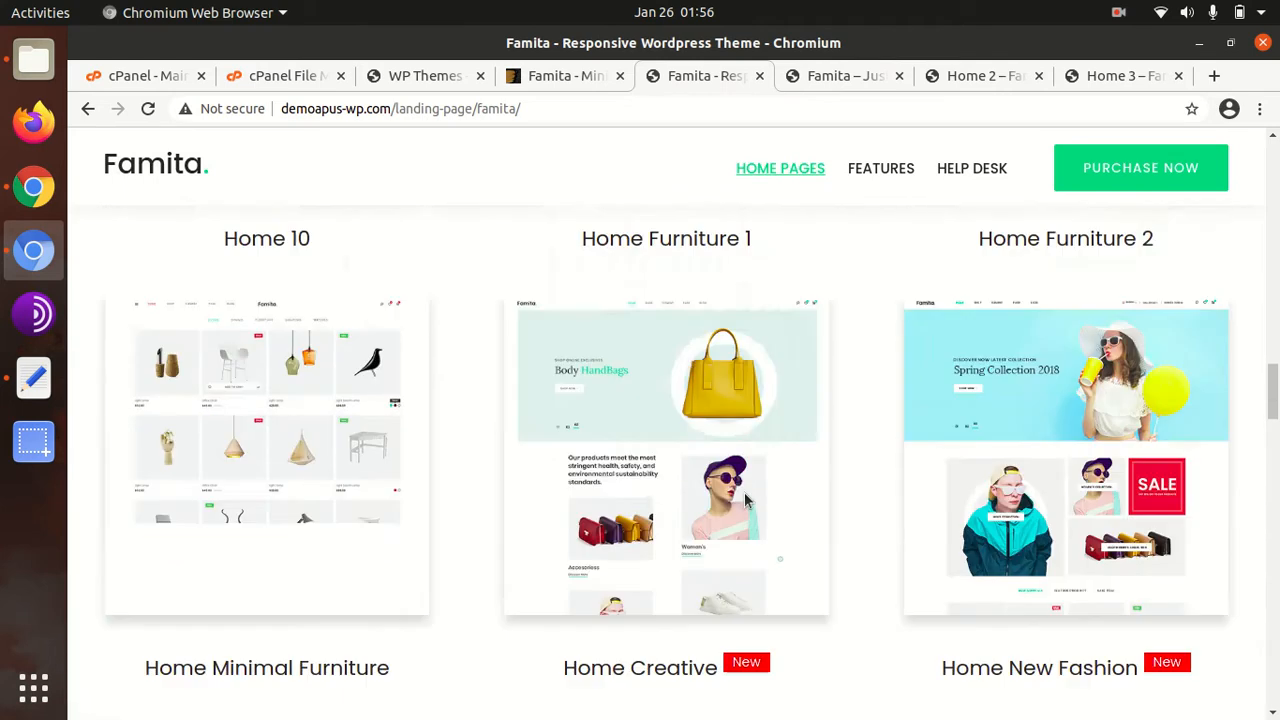
{"action": "scroll", "coordinate": [745, 500], "scroll_direction": "up", "scroll_amount": 5}
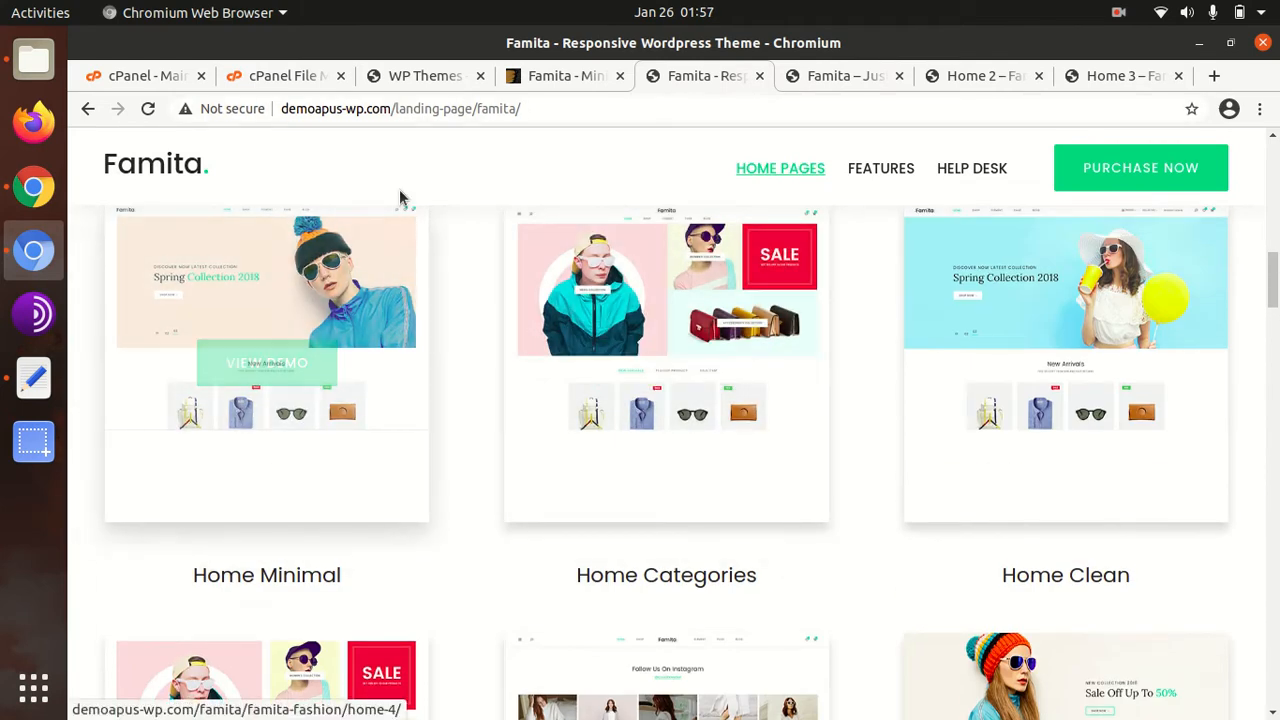
{"action": "left_click", "coordinate": [407, 80]}
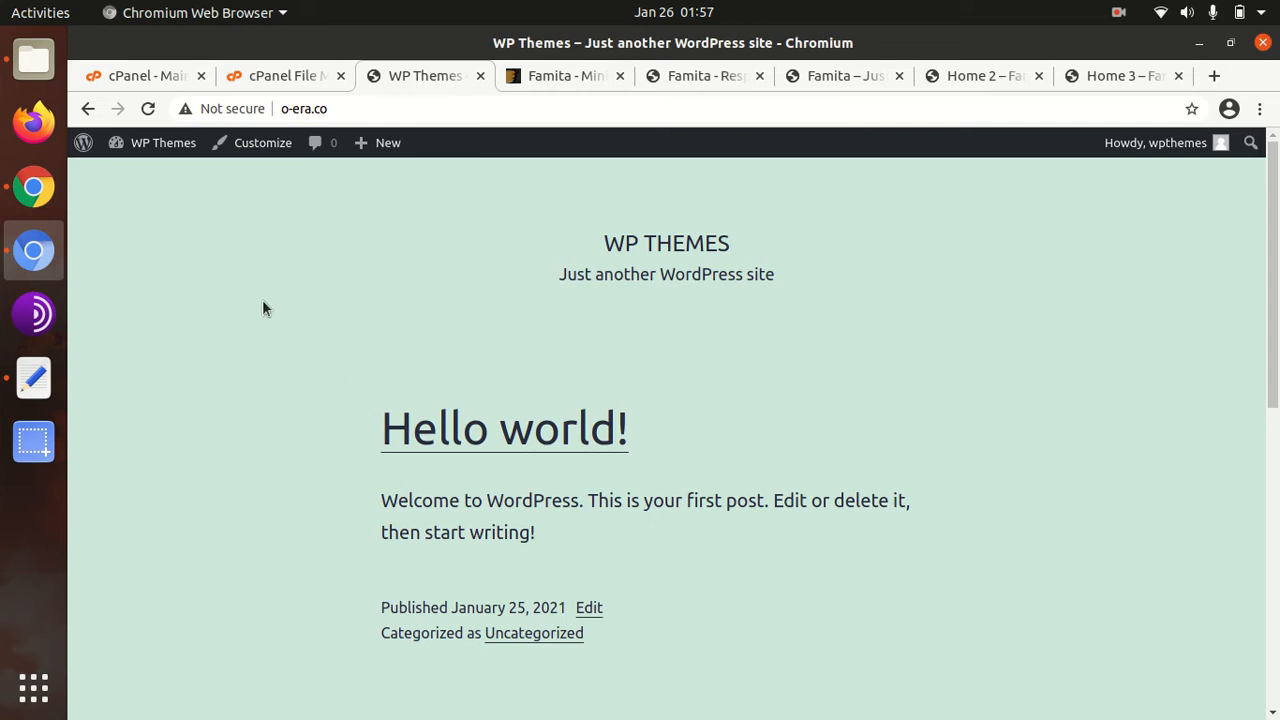
{"action": "left_click", "coordinate": [36, 62]}
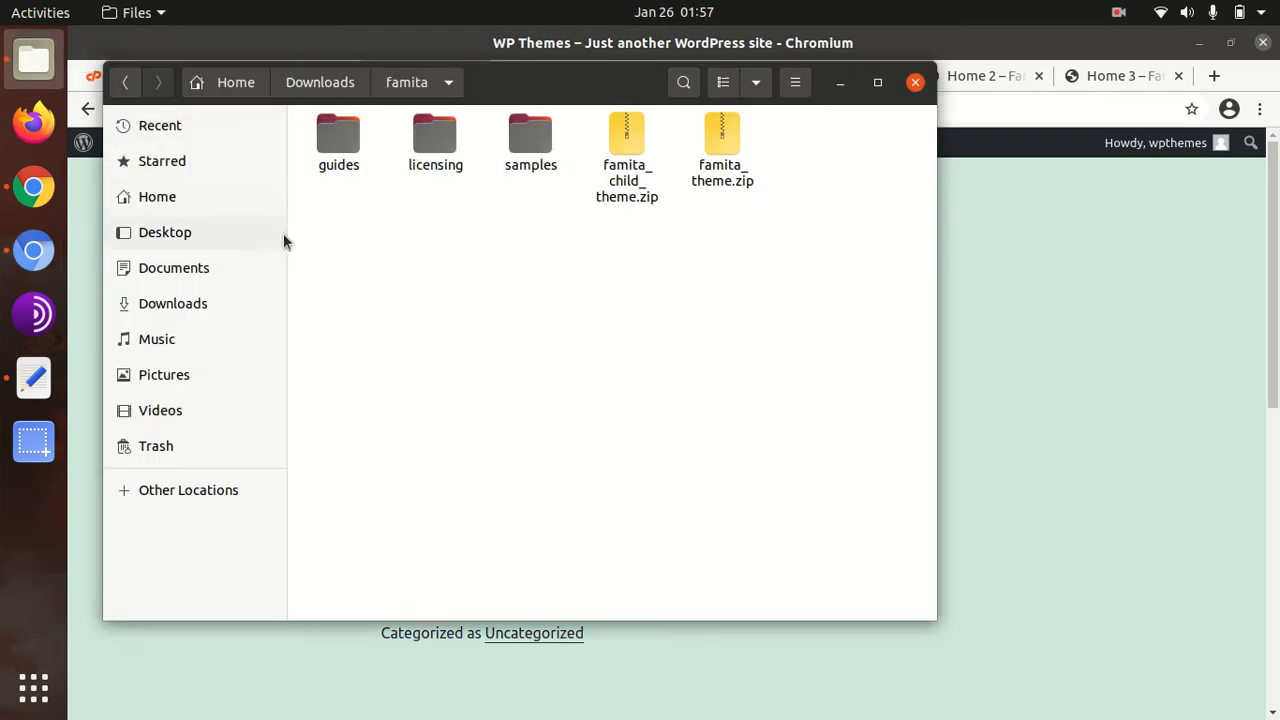
{"action": "left_click", "coordinate": [326, 148]}
{"action": "left_click", "coordinate": [347, 300]}
{"action": "left_click", "coordinate": [338, 140]}
{"action": "left_click", "coordinate": [432, 140]}
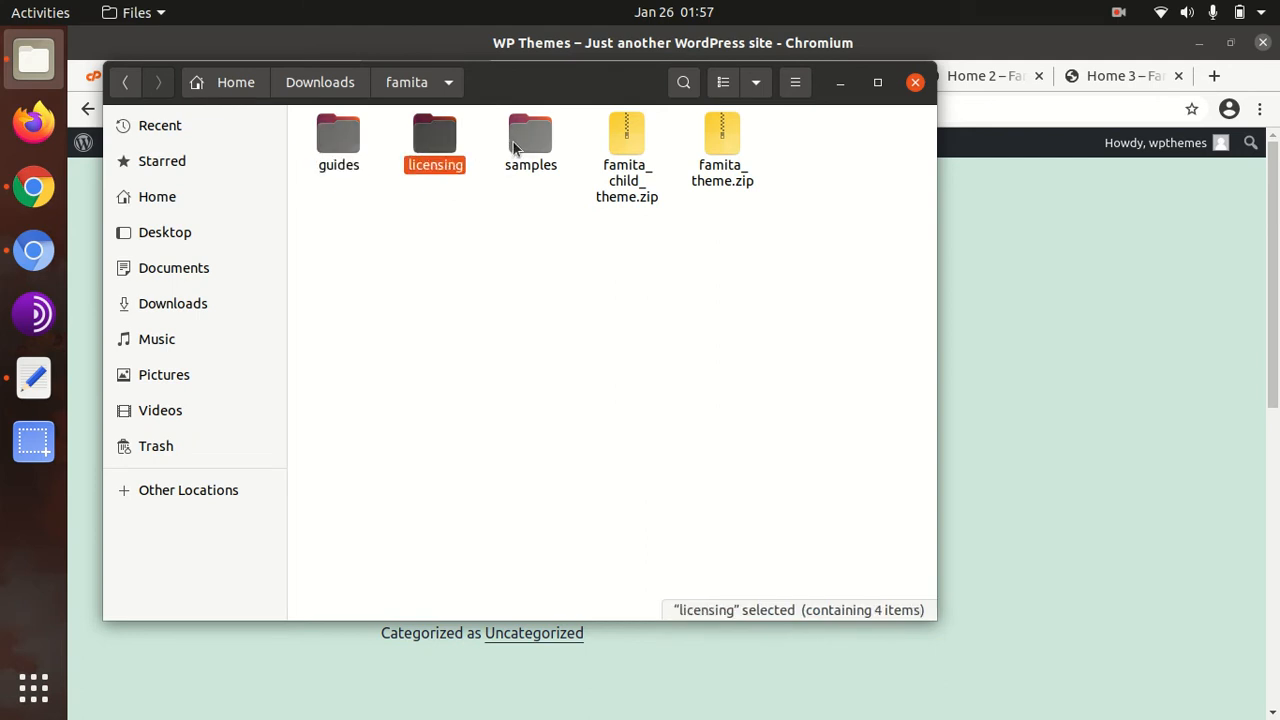
{"action": "left_click", "coordinate": [522, 140]}
{"action": "left_click", "coordinate": [631, 140]}
{"action": "left_click", "coordinate": [728, 152]}
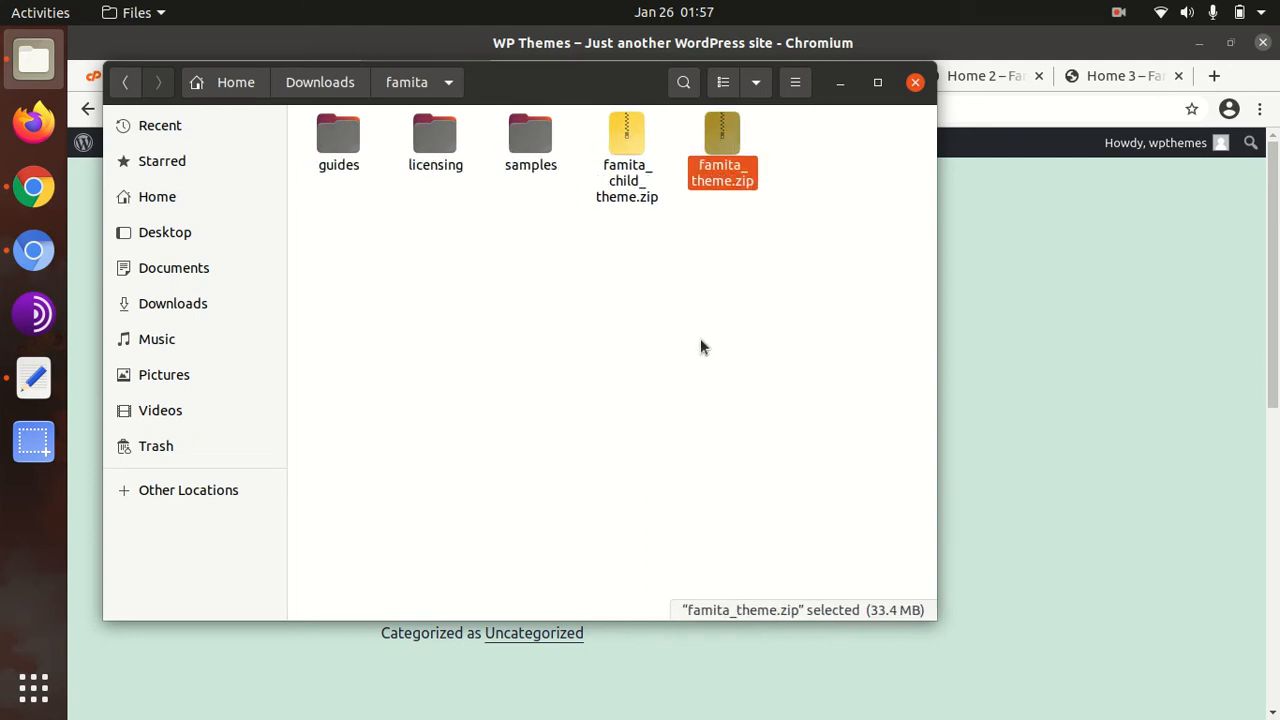
{"action": "left_click", "coordinate": [702, 364]}
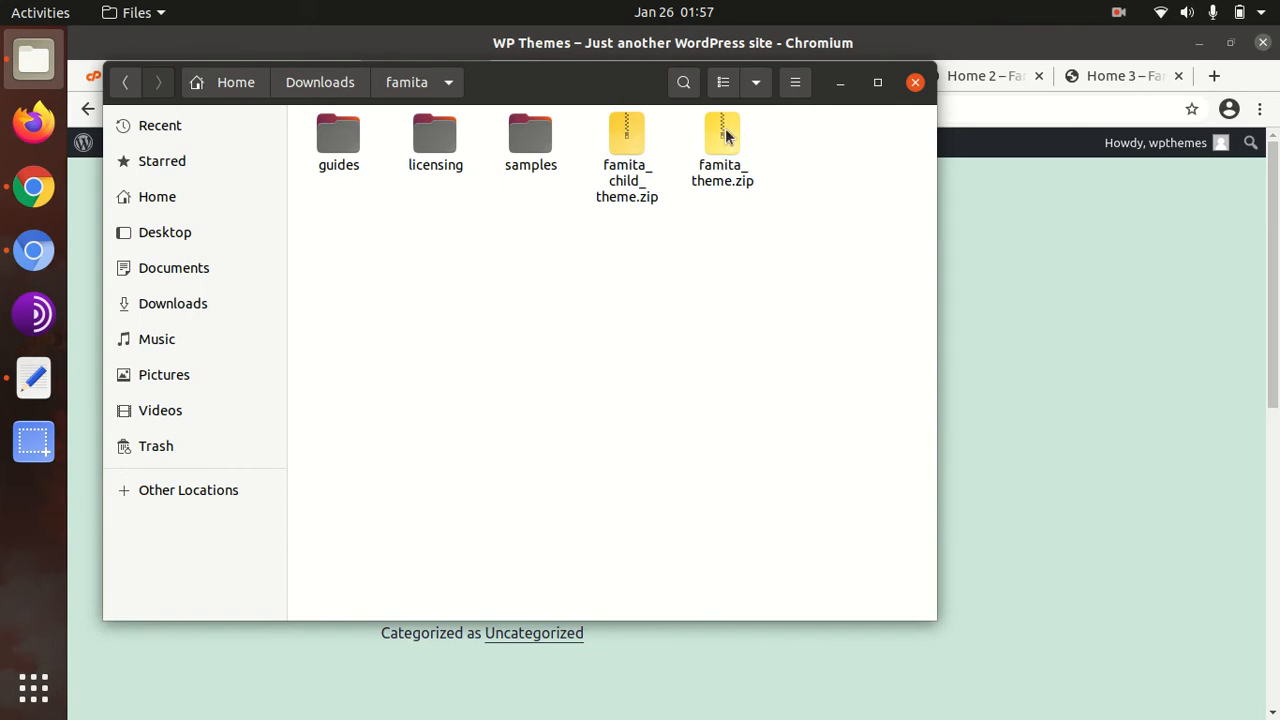
{"action": "left_click", "coordinate": [609, 166]}
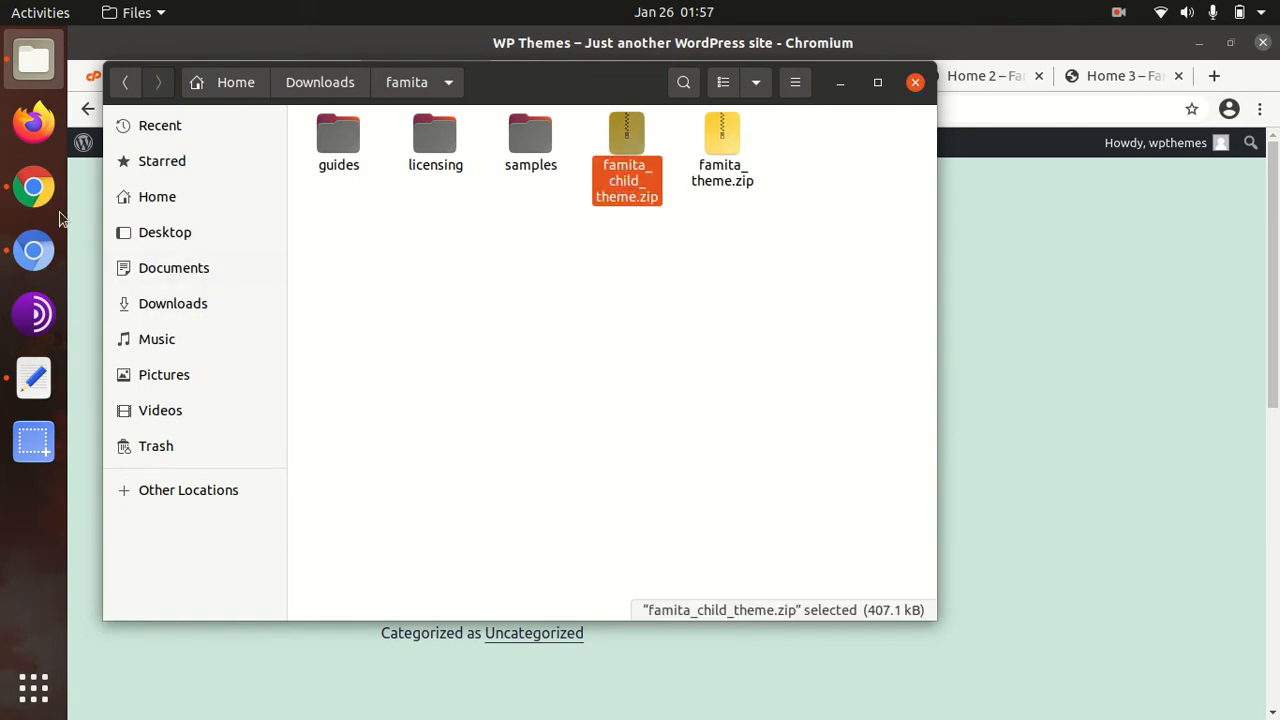
{"action": "left_click", "coordinate": [38, 260]}
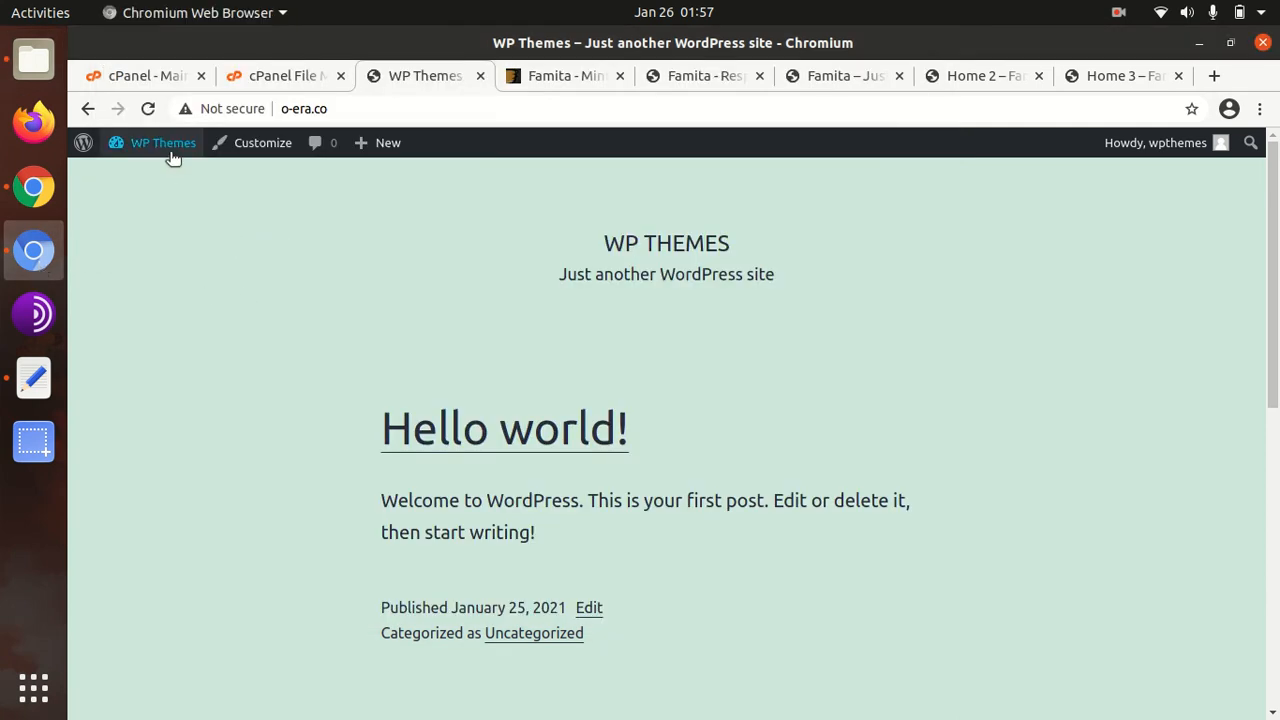
Go from the installed Themes page to Add New and show the Upload Theme form
{"action": "mouse_move", "coordinate": [168, 150]}
{"action": "left_click", "coordinate": [134, 206]}
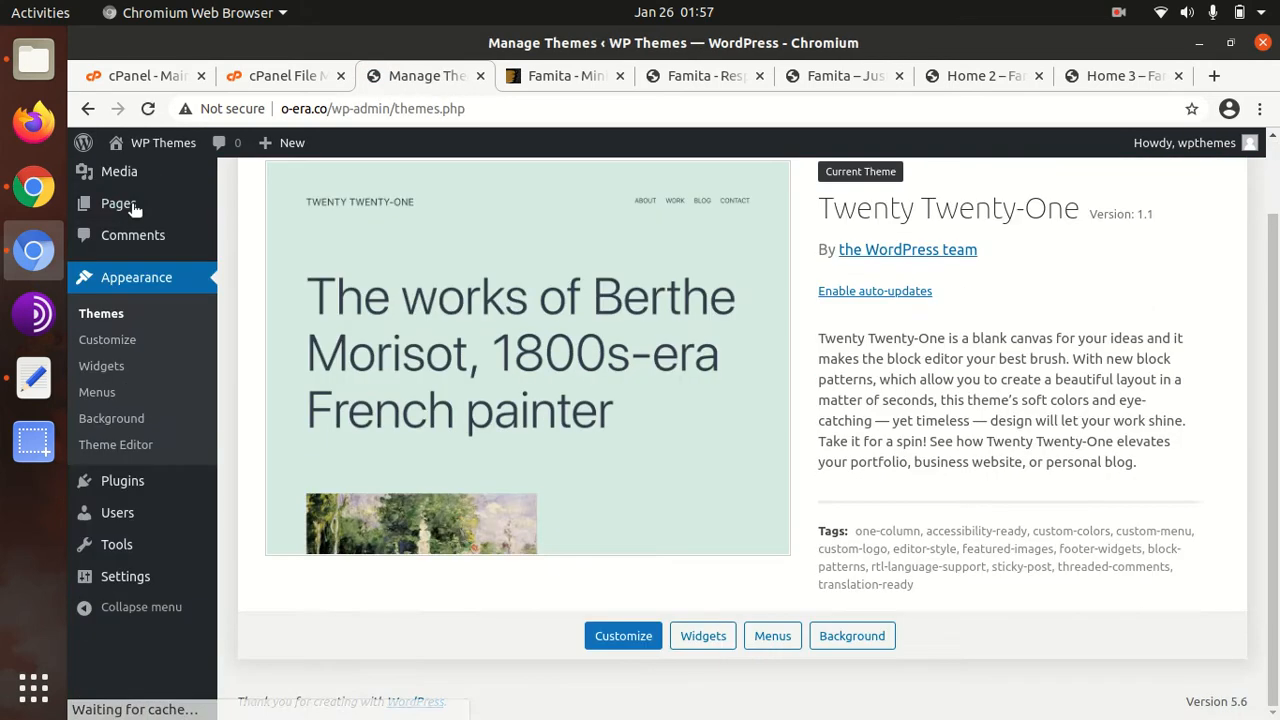
{"action": "scroll", "coordinate": [409, 434], "scroll_direction": "up", "scroll_amount": 2}
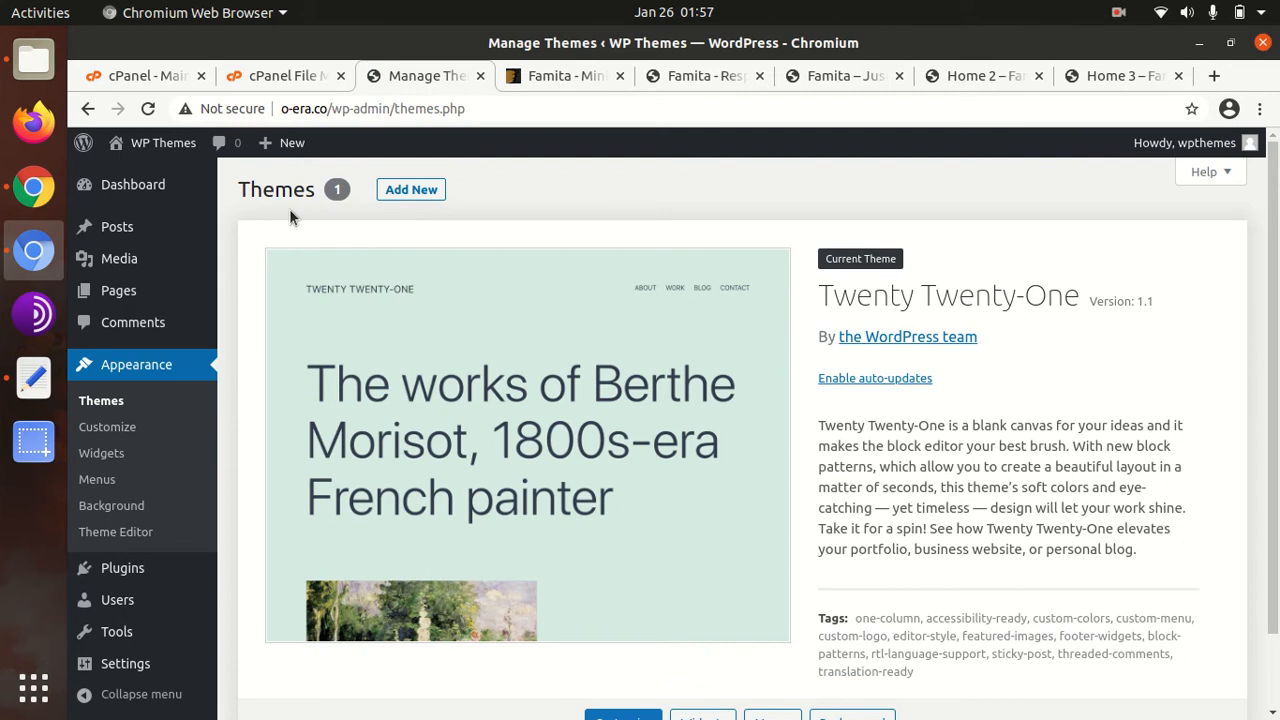
{"action": "left_click", "coordinate": [419, 201]}
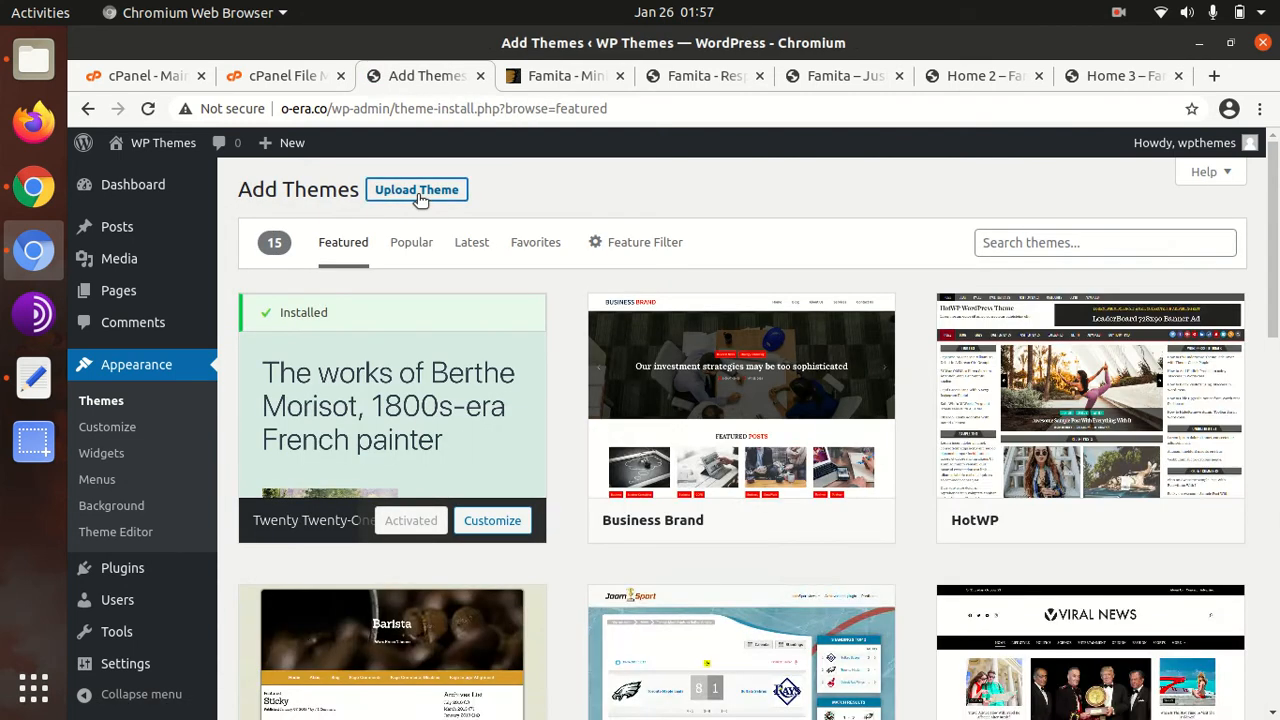
{"action": "left_click", "coordinate": [421, 193]}
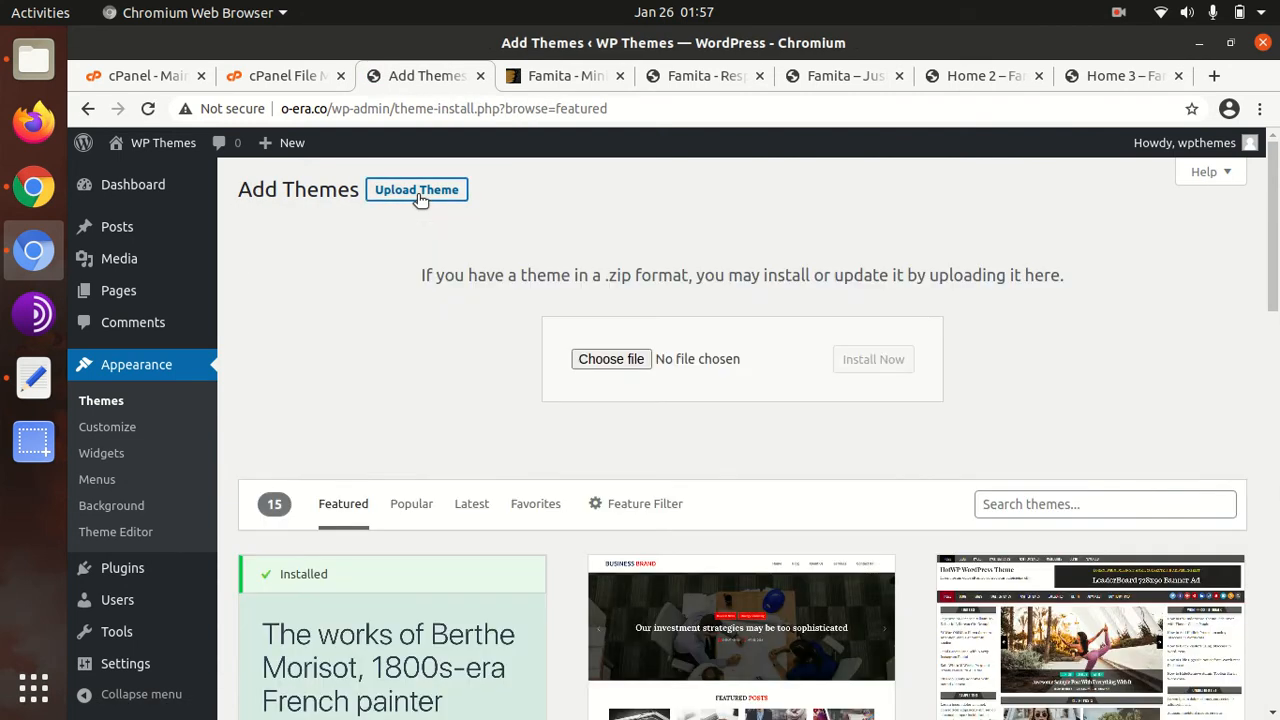
Browse to famita_theme.zip in the famita folder, then cancel the file selection
{"action": "left_click", "coordinate": [607, 359]}
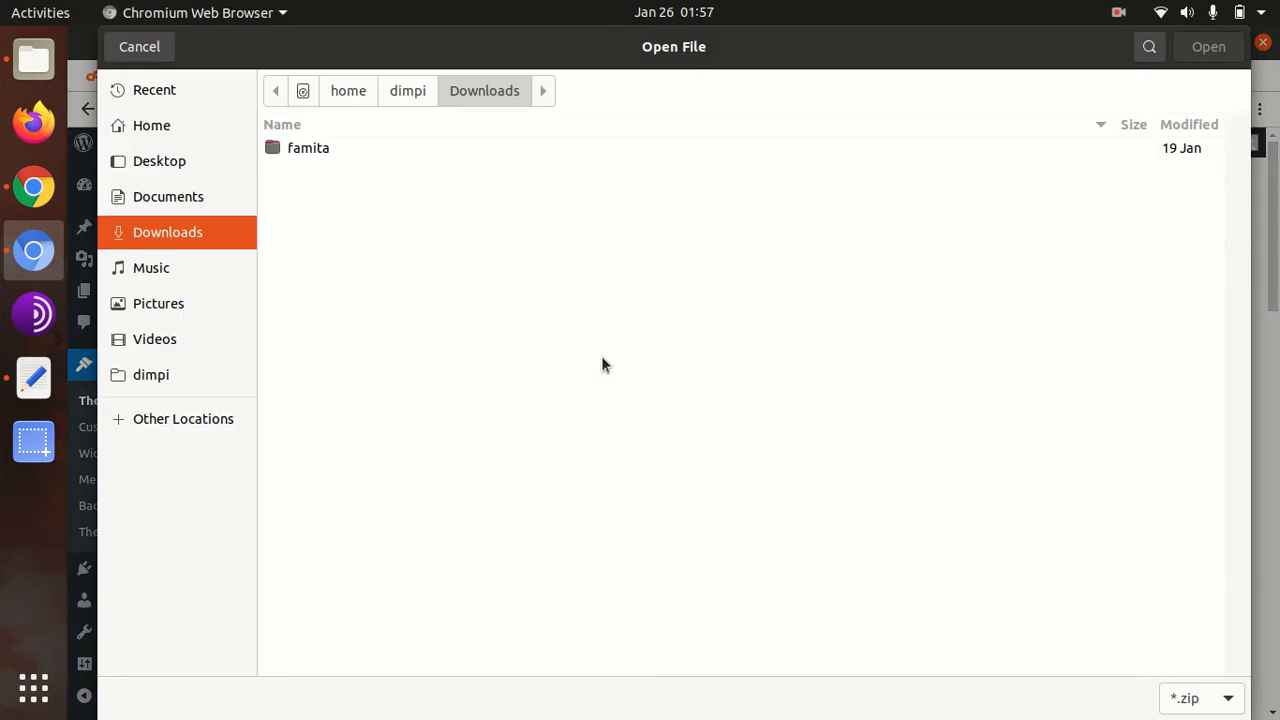
{"action": "double_click", "coordinate": [314, 155]}
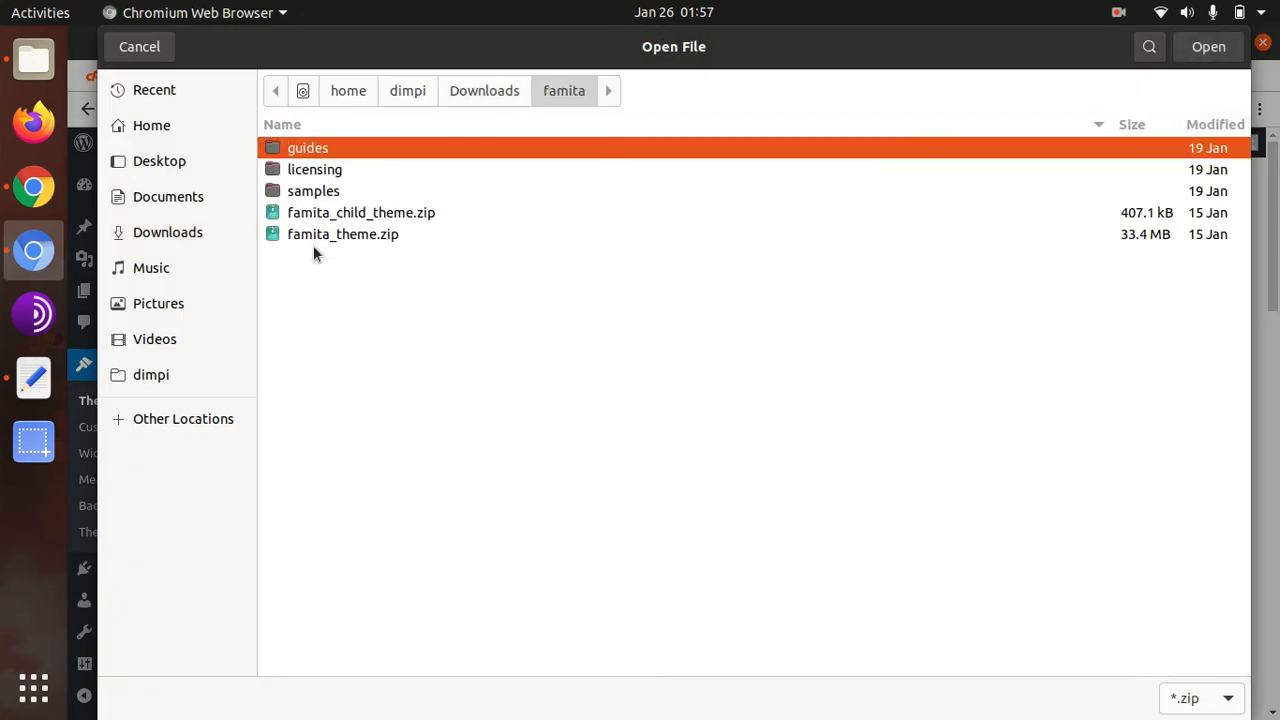
{"action": "left_click", "coordinate": [316, 236]}
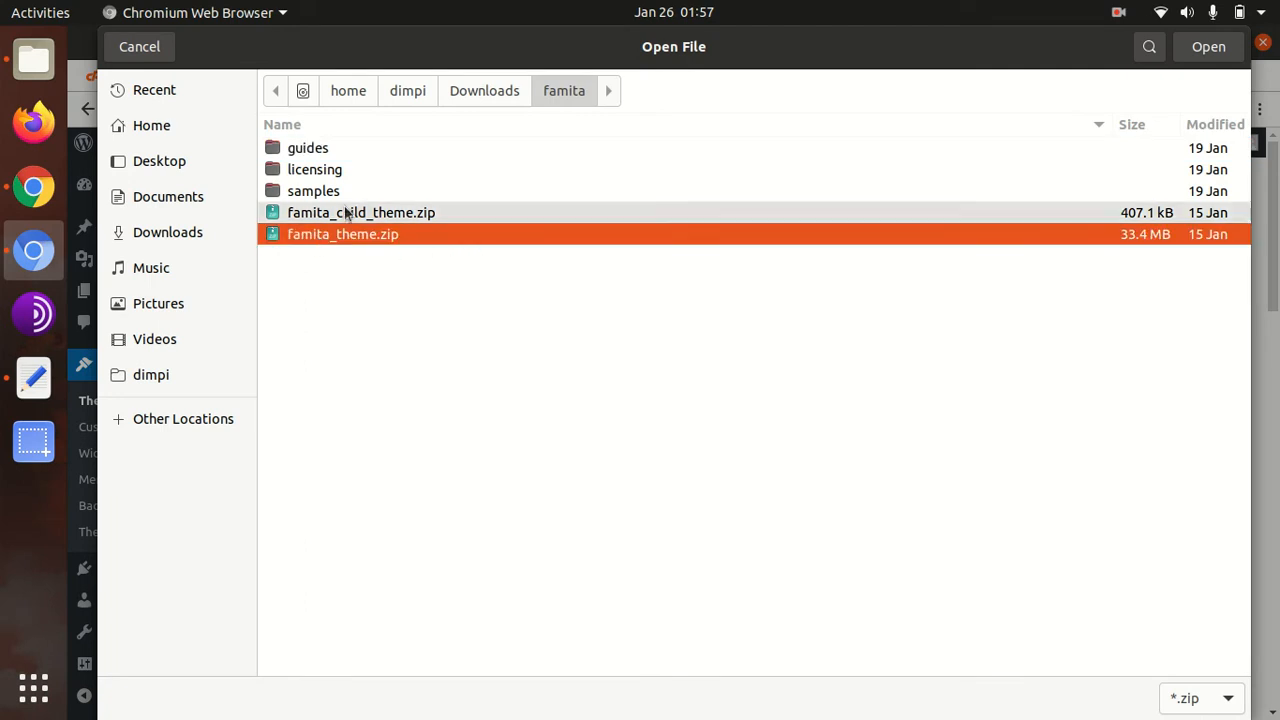
{"action": "left_click", "coordinate": [150, 52]}
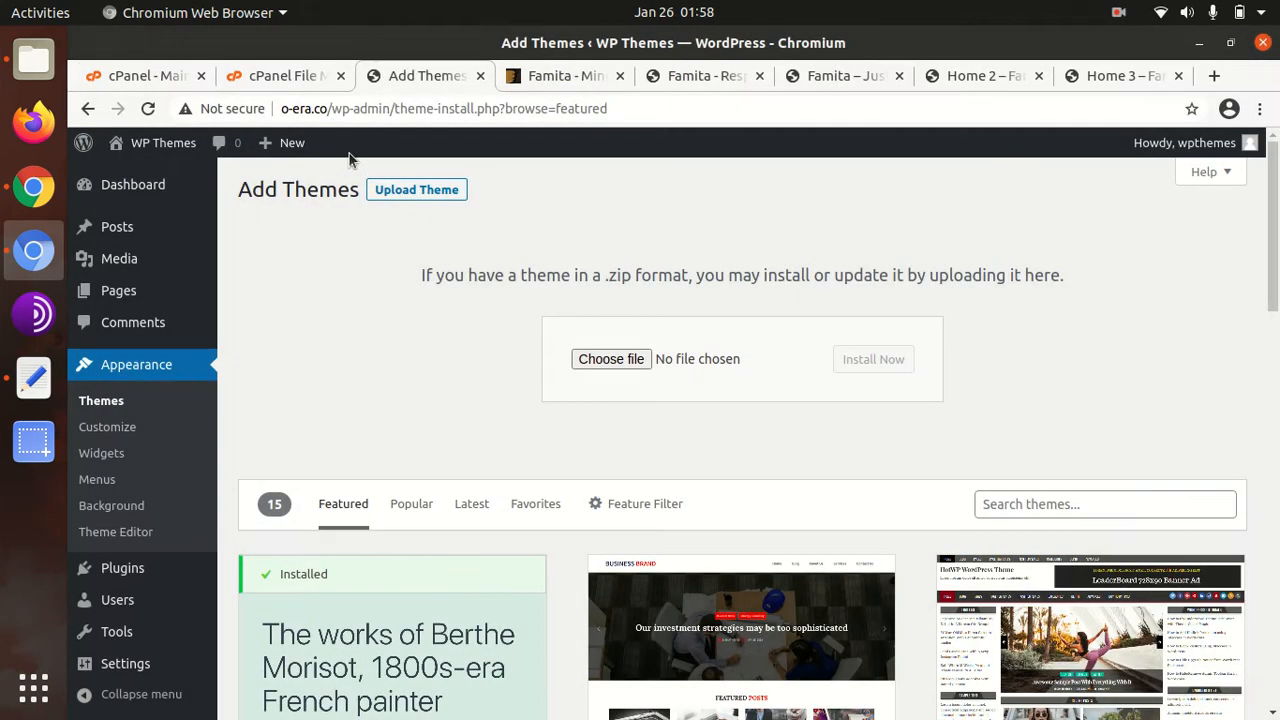
In File Manager, move from plugins up to wp-content and into the themes folder
{"action": "left_click", "coordinate": [300, 80]}
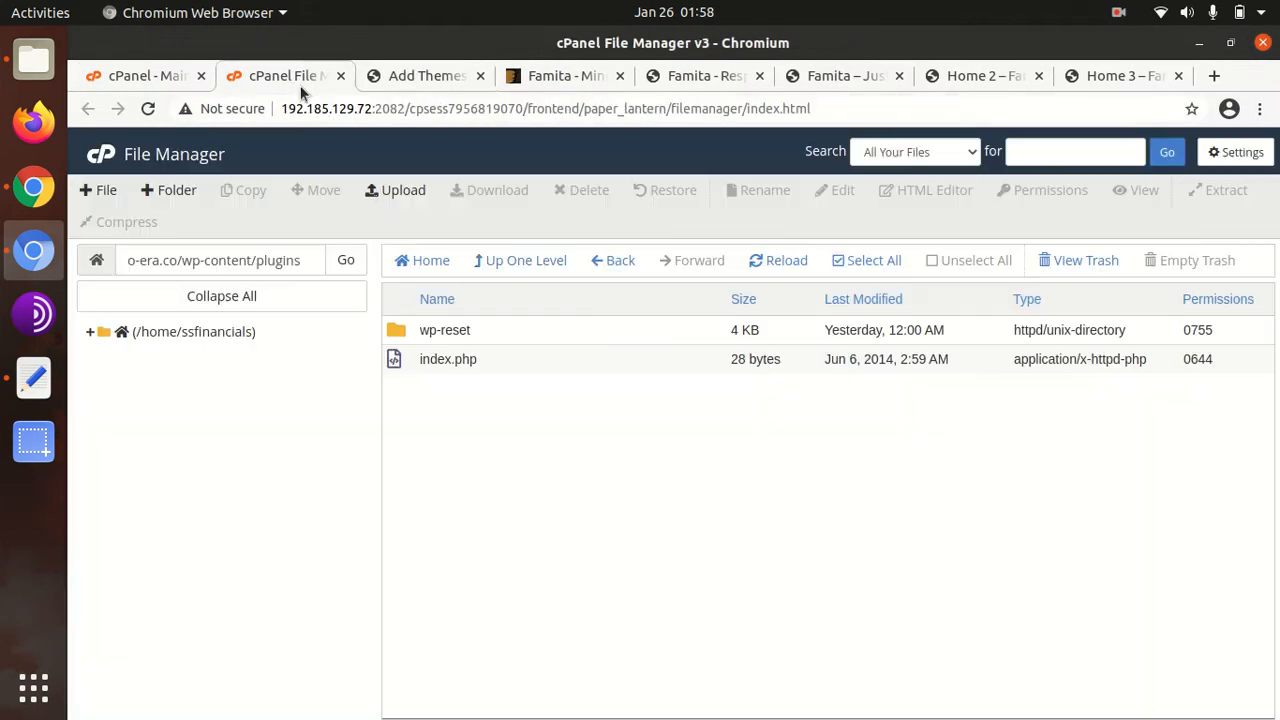
{"action": "left_click", "coordinate": [522, 262]}
{"action": "double_click", "coordinate": [510, 398]}
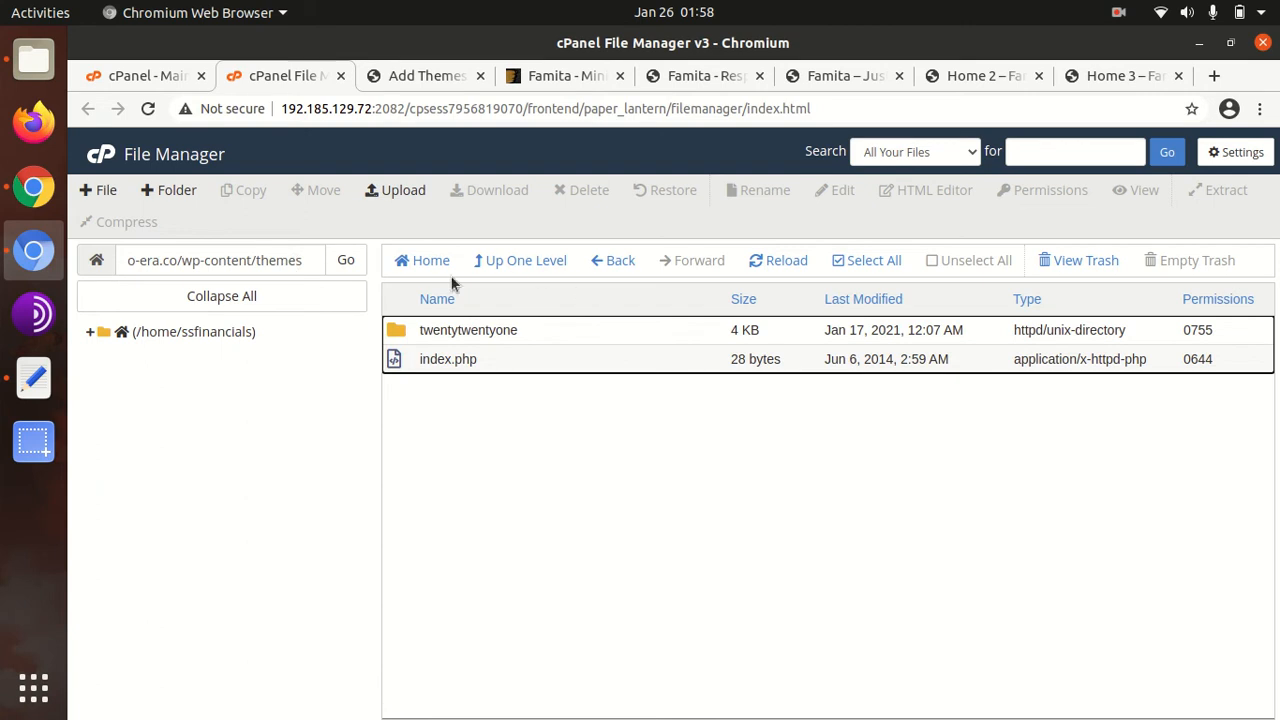
{"action": "left_click", "coordinate": [187, 260]}
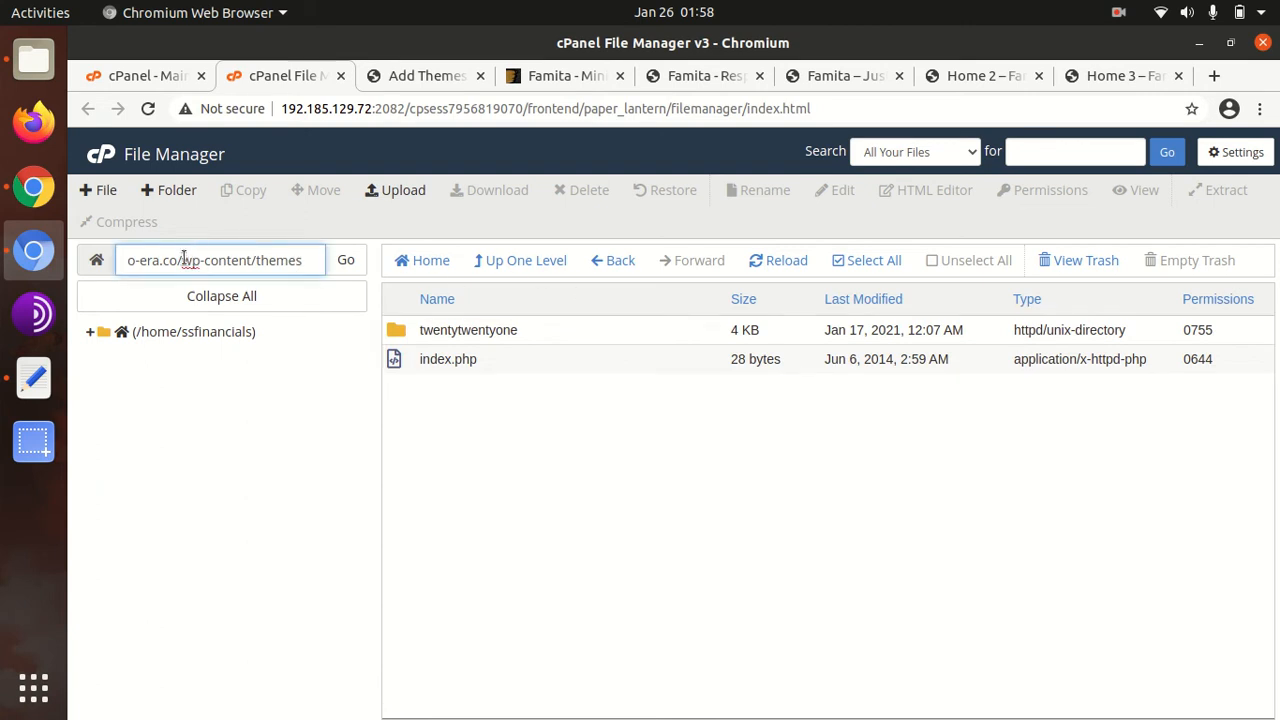
{"action": "left_click_drag", "start_coordinate": [181, 260], "coordinate": [307, 265]}
{"action": "left_click", "coordinate": [529, 418]}
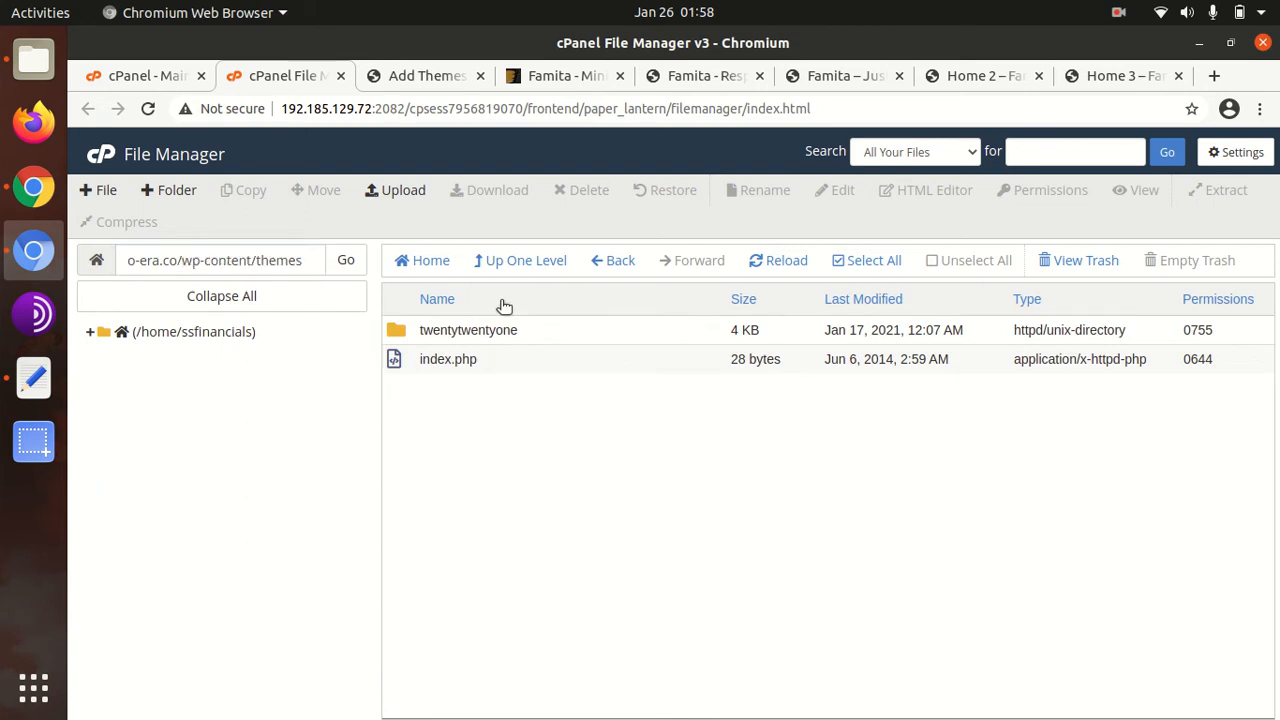
Upload famita_theme.zip (31.81 MB) to the themes folder and return to the listing
{"action": "left_click", "coordinate": [388, 192]}
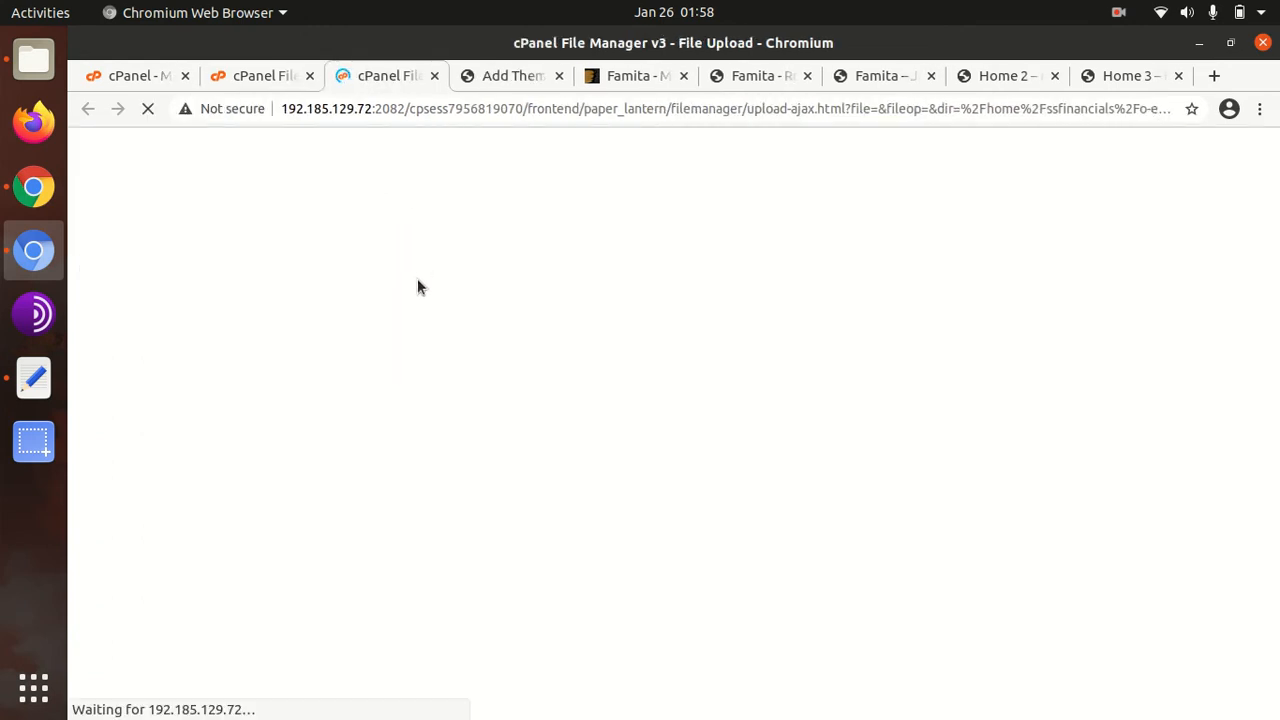
{"action": "left_click", "coordinate": [663, 458]}
{"action": "double_click", "coordinate": [326, 149]}
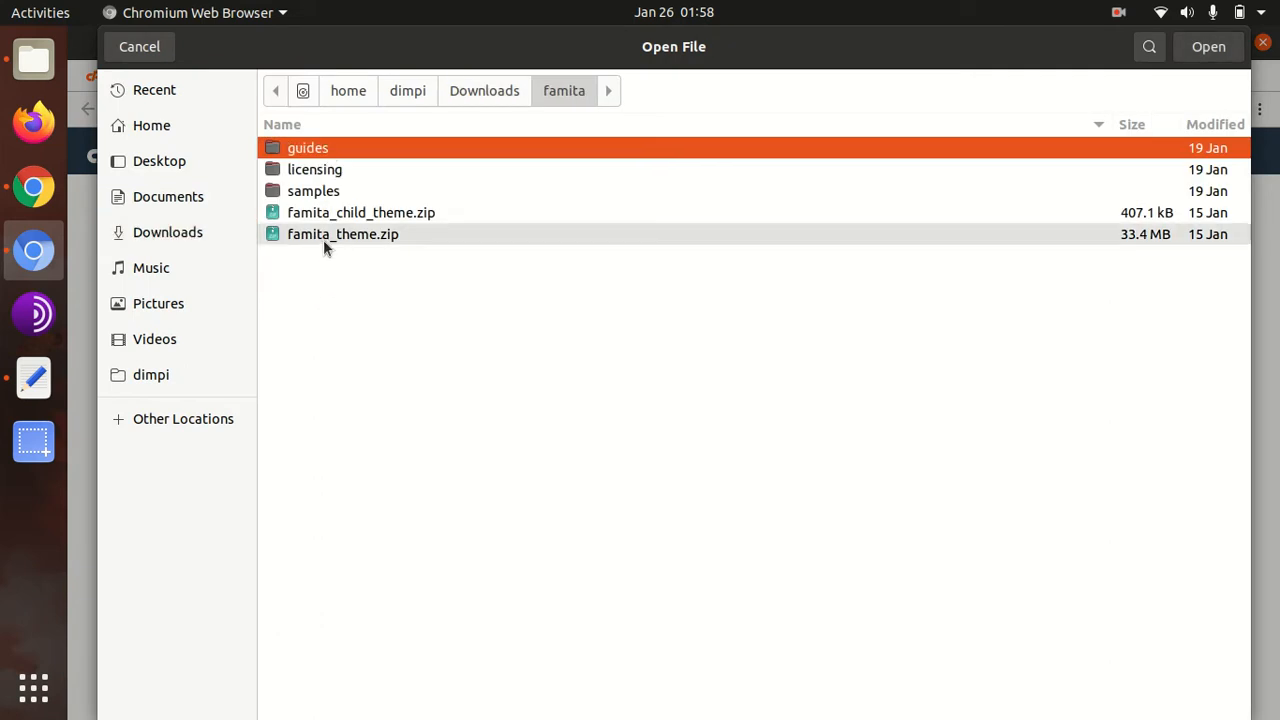
{"action": "left_click", "coordinate": [323, 239]}
{"action": "left_click", "coordinate": [1206, 50]}
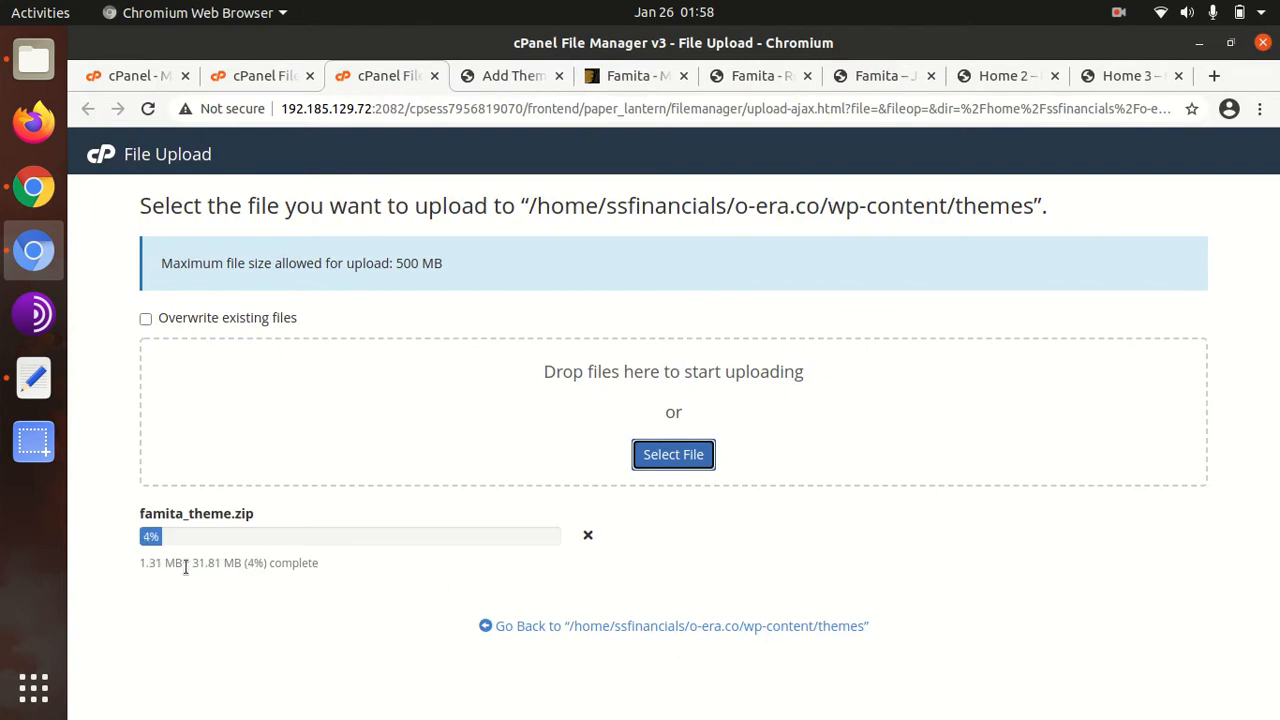
{"action": "left_click_drag", "start_coordinate": [192, 565], "coordinate": [223, 561]}
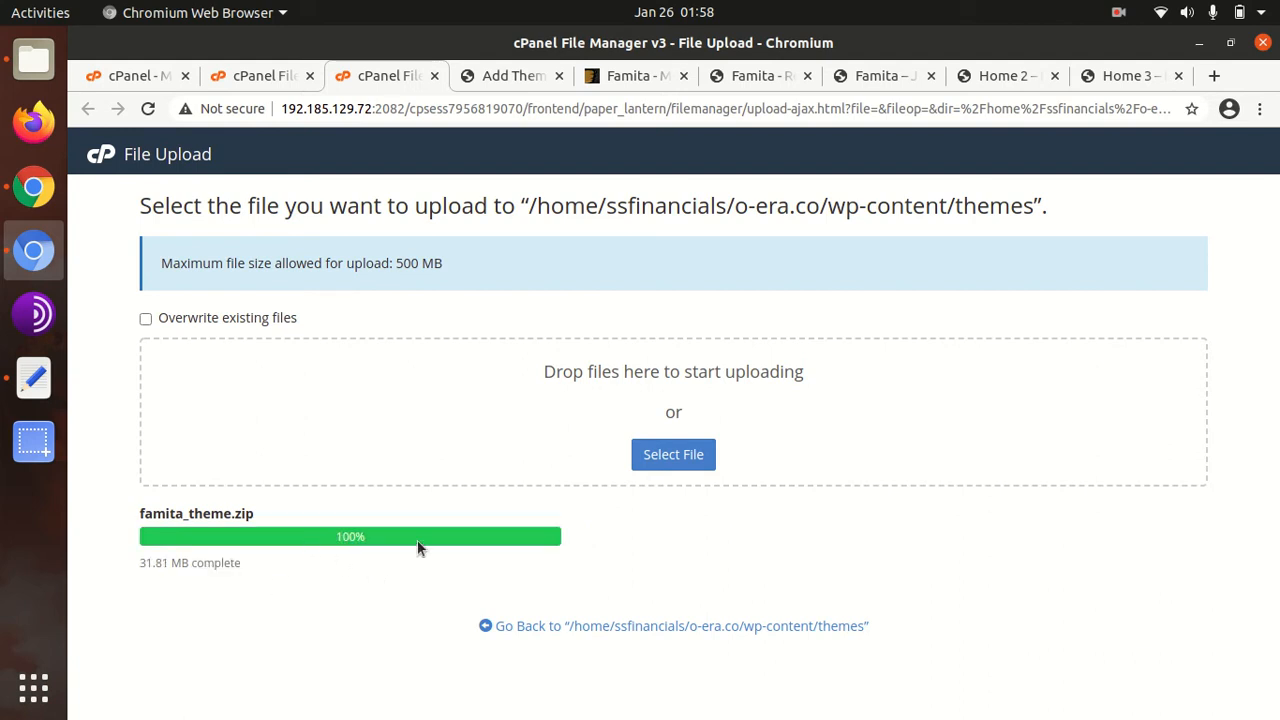
{"action": "left_click", "coordinate": [601, 629]}
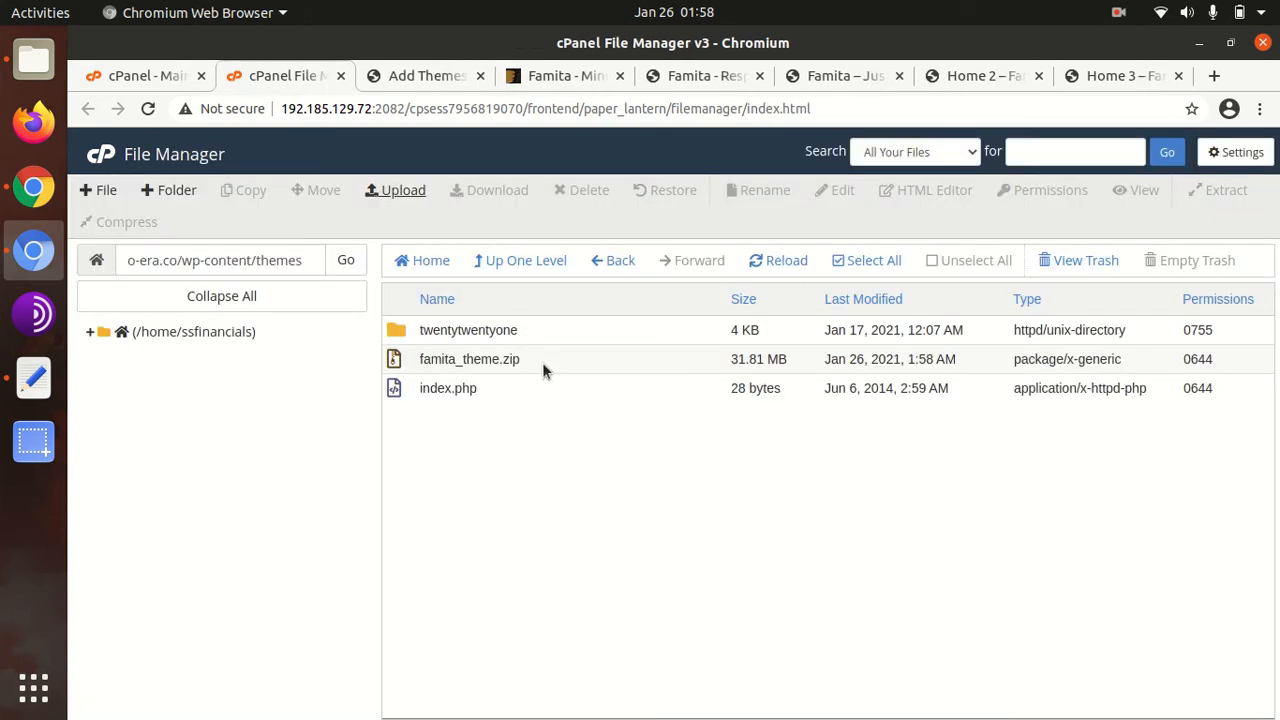
Extract famita_theme.zip into the themes folder and refresh to show the famita folder
{"action": "left_click", "coordinate": [543, 358]}
{"action": "right_click", "coordinate": [542, 361]}
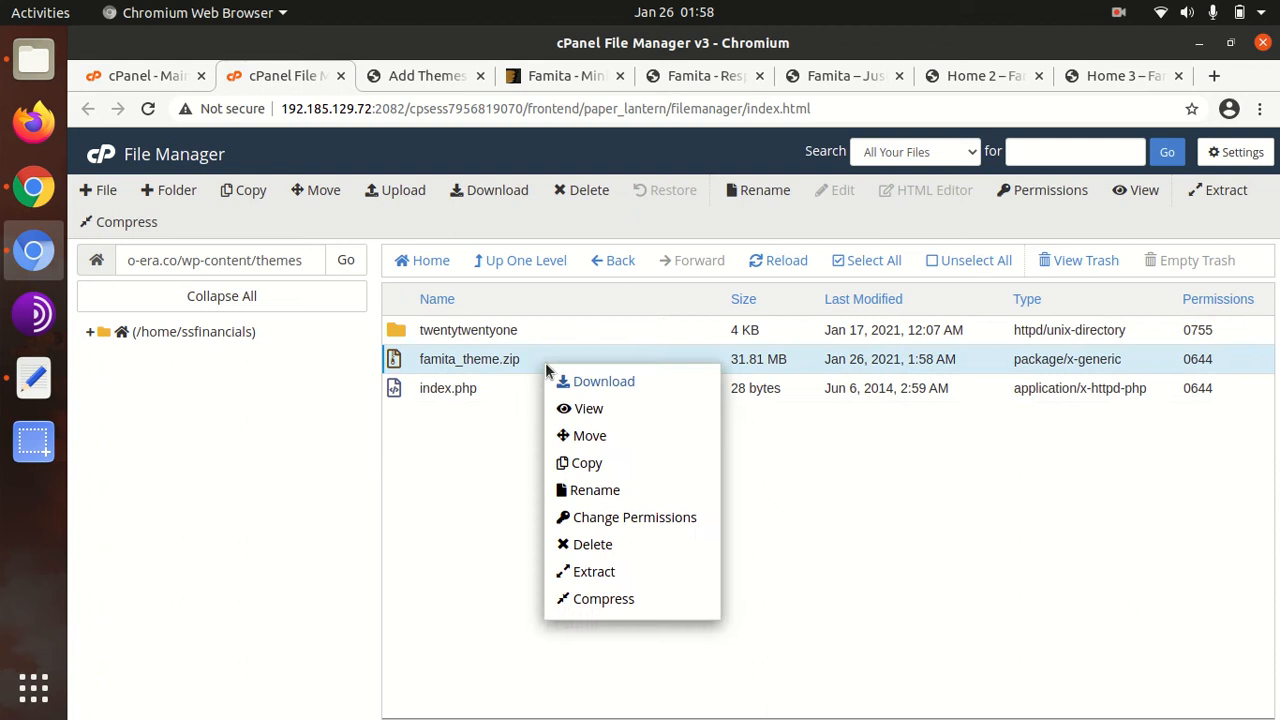
{"action": "left_click", "coordinate": [590, 572]}
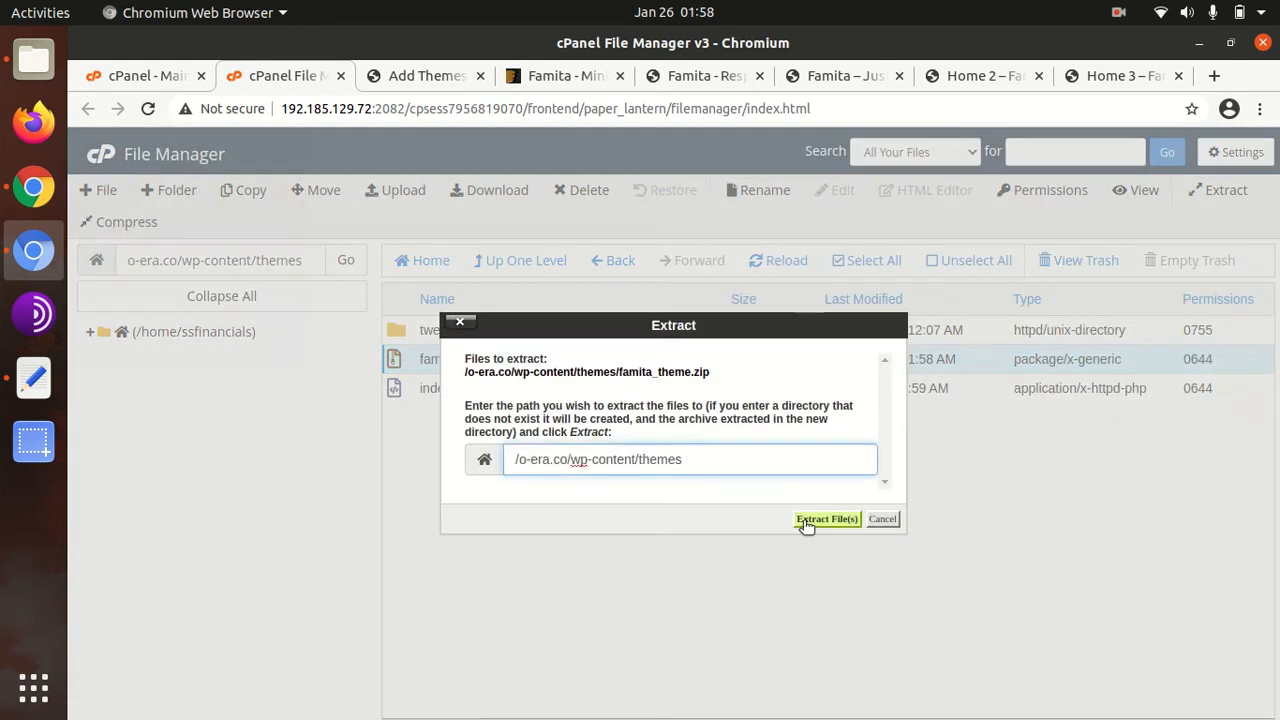
{"action": "left_click", "coordinate": [826, 519]}
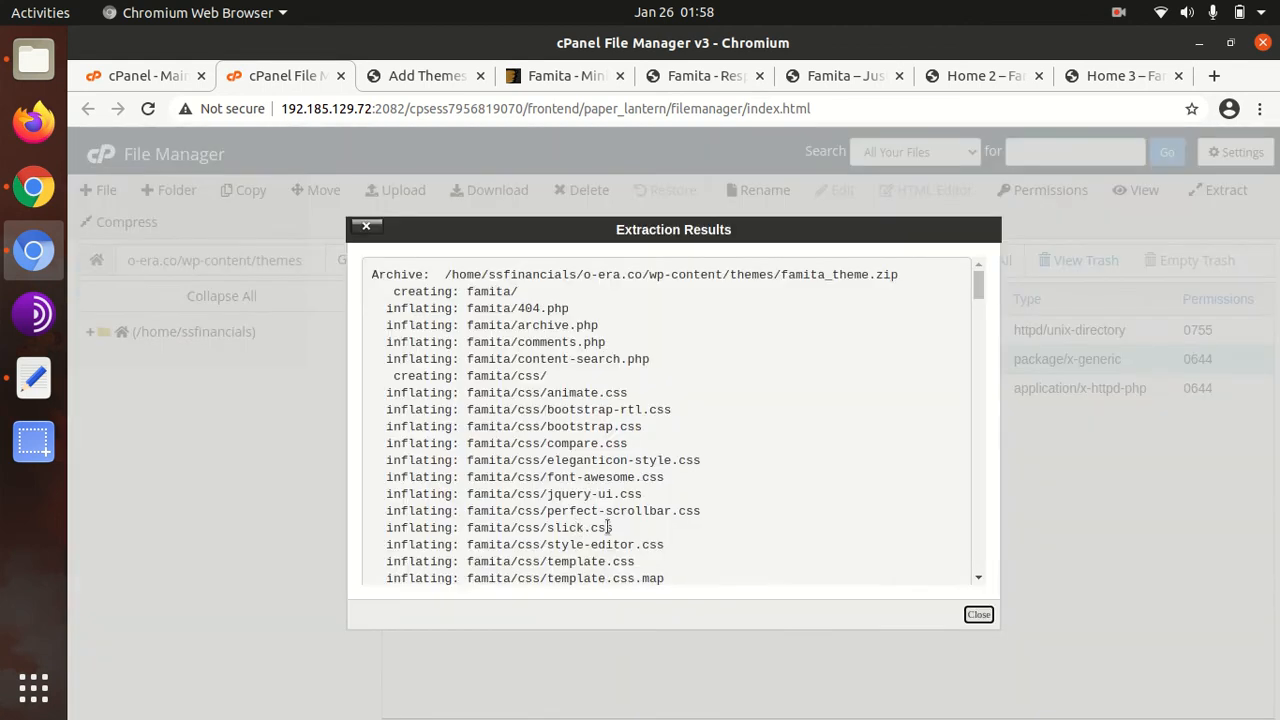
{"action": "left_click", "coordinate": [978, 615]}
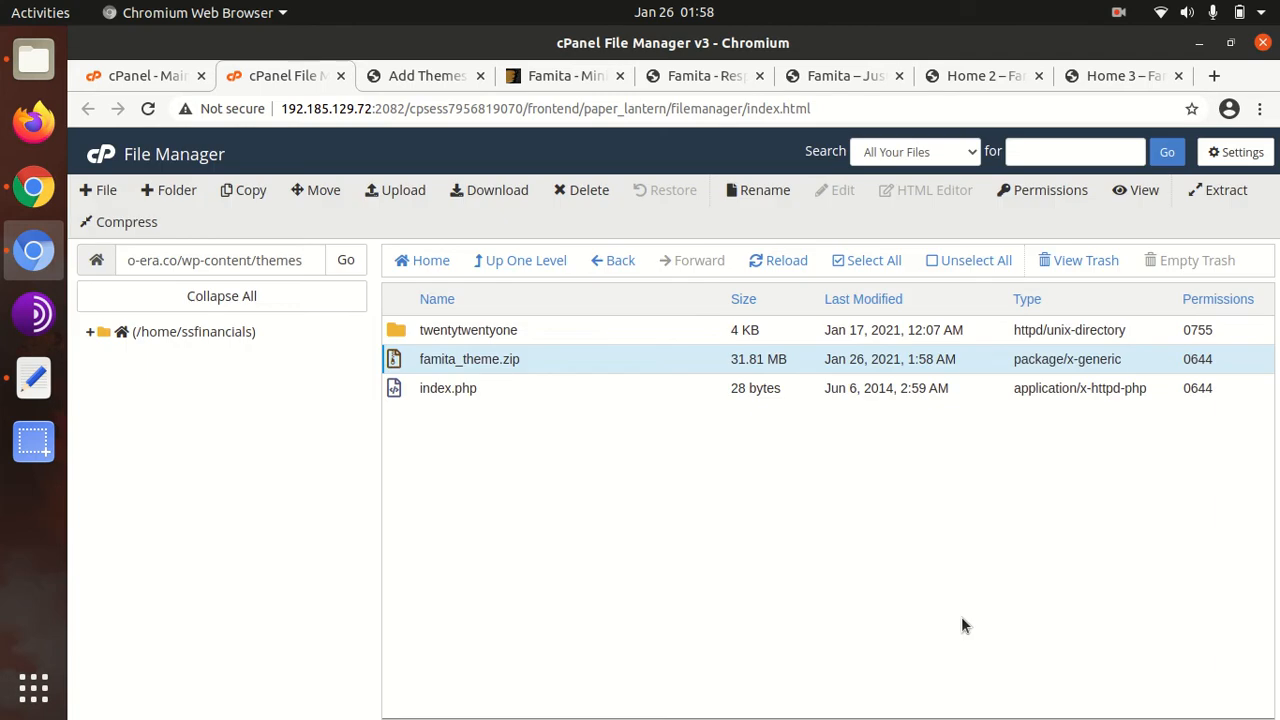
{"action": "left_click", "coordinate": [754, 266]}
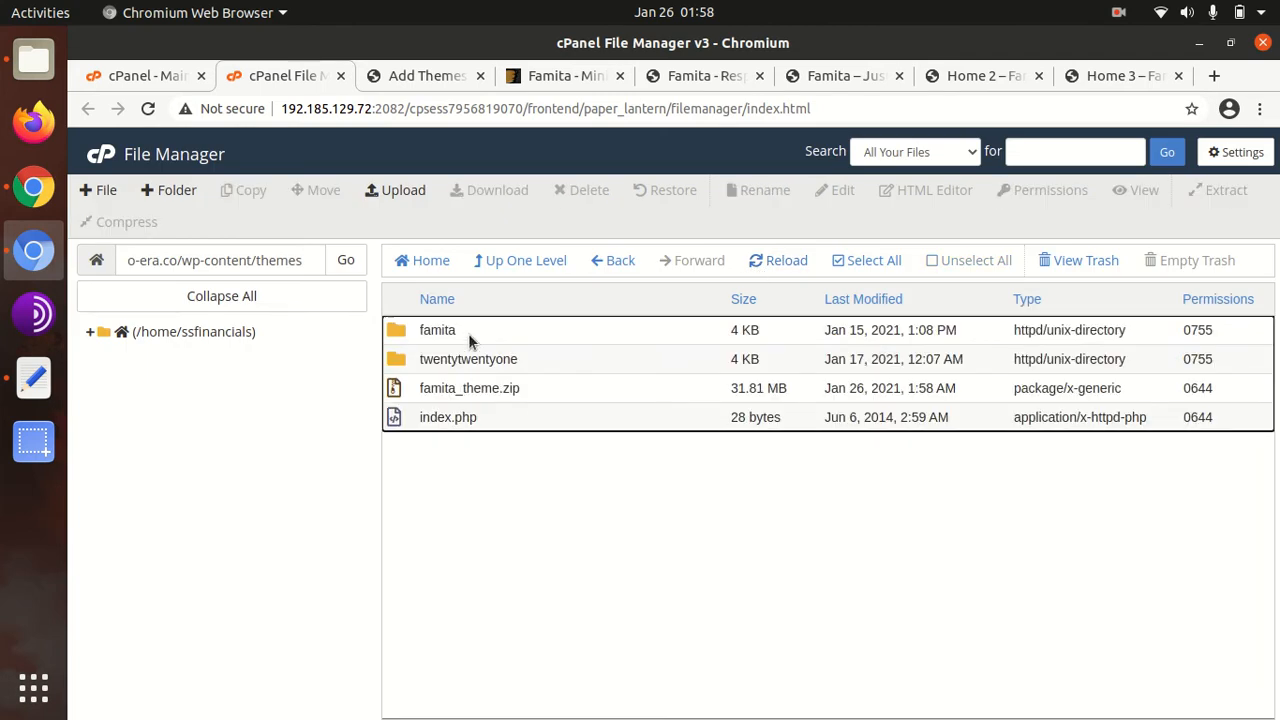
Inspect the contents of the new famita folder, then go back up to themes
{"action": "double_click", "coordinate": [470, 338]}
{"action": "scroll", "coordinate": [467, 390], "scroll_direction": "down", "scroll_amount": 2}
{"action": "scroll", "coordinate": [476, 396], "scroll_direction": "up", "scroll_amount": 2}
{"action": "scroll", "coordinate": [463, 372], "scroll_direction": "down", "scroll_amount": 3}
{"action": "scroll", "coordinate": [463, 371], "scroll_direction": "down", "scroll_amount": 2}
{"action": "scroll", "coordinate": [463, 371], "scroll_direction": "up", "scroll_amount": 4}
{"action": "left_click", "coordinate": [509, 263]}
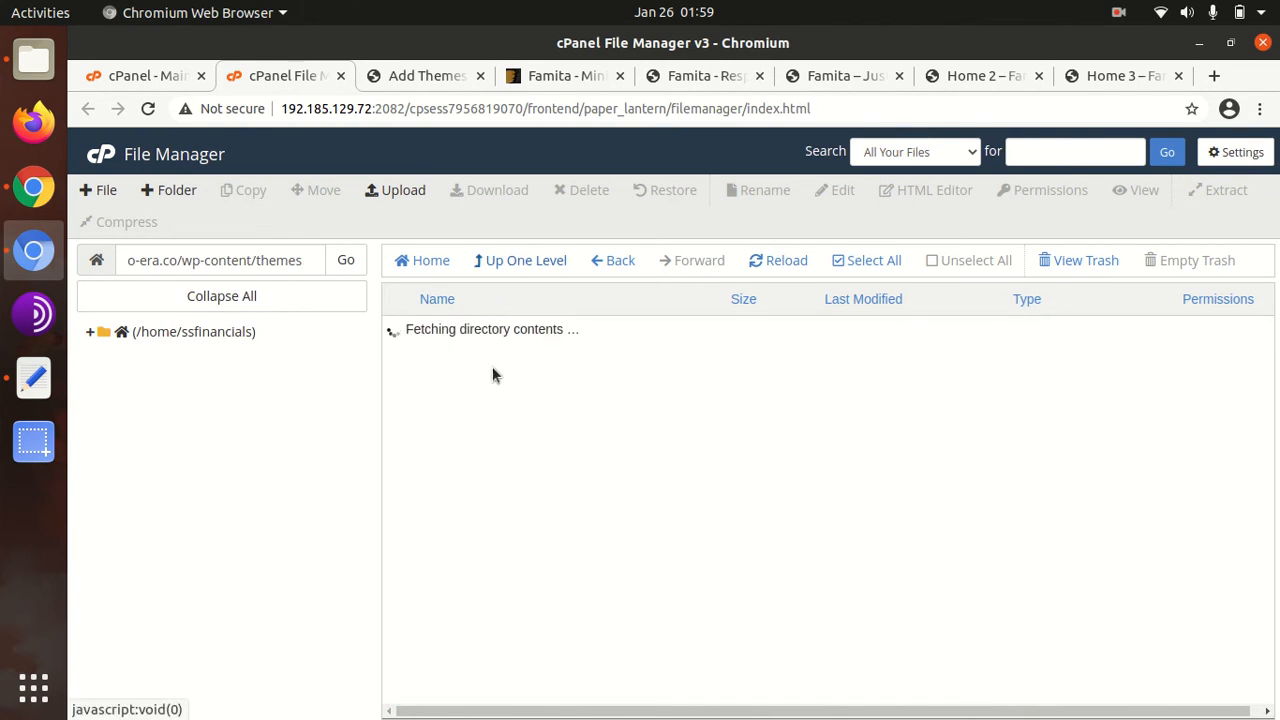
Permanently delete famita_theme.zip, then open Appearance > Themes in WordPress
{"action": "left_click", "coordinate": [551, 391]}
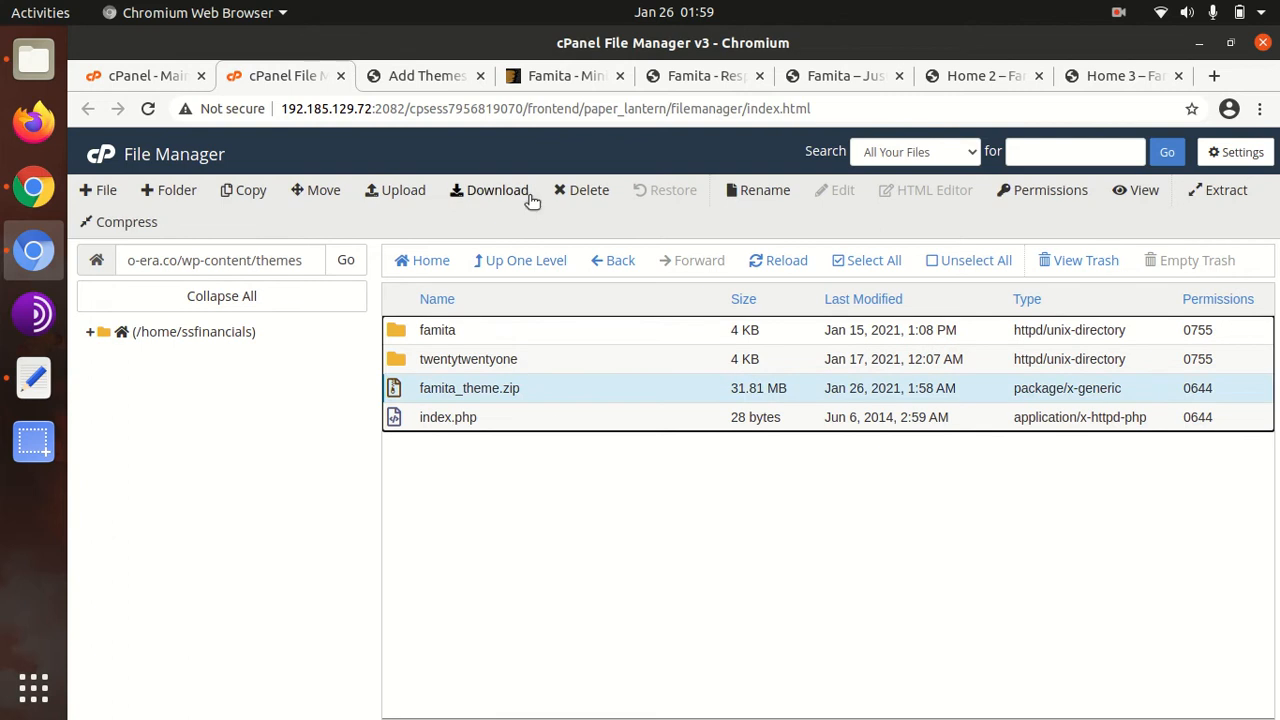
{"action": "left_click", "coordinate": [578, 190]}
{"action": "left_click", "coordinate": [480, 431]}
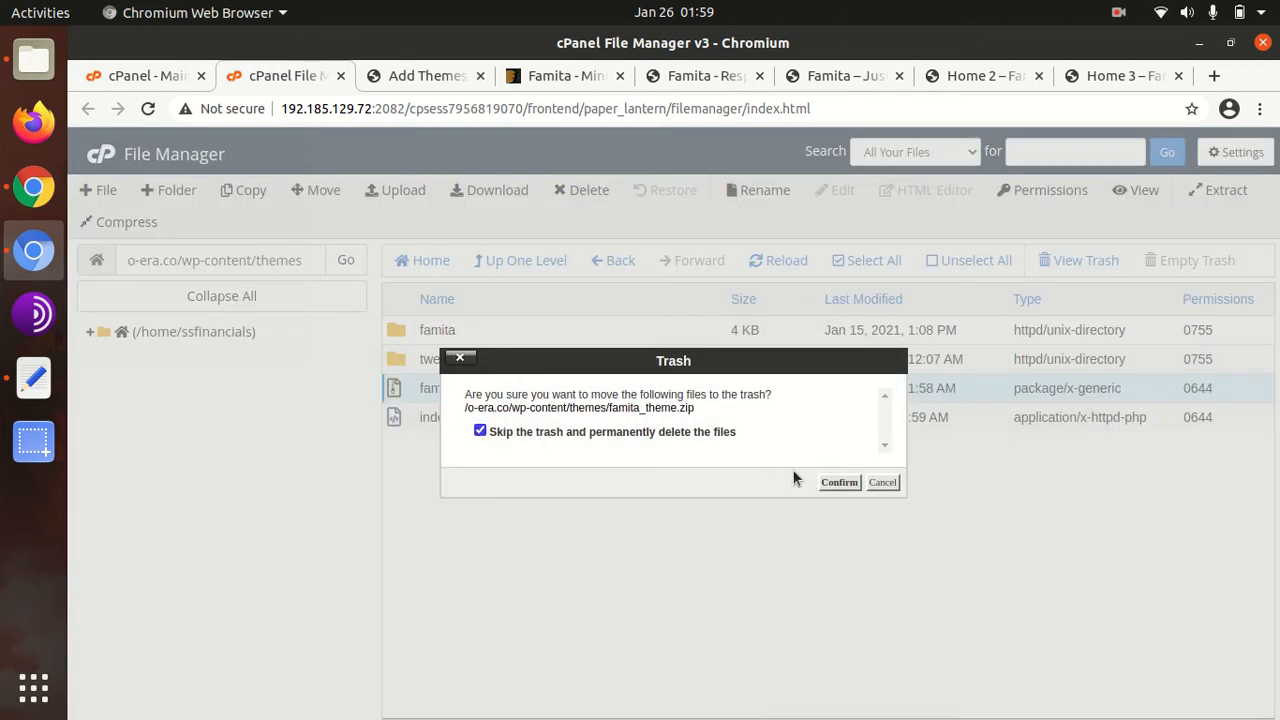
{"action": "left_click", "coordinate": [838, 483]}
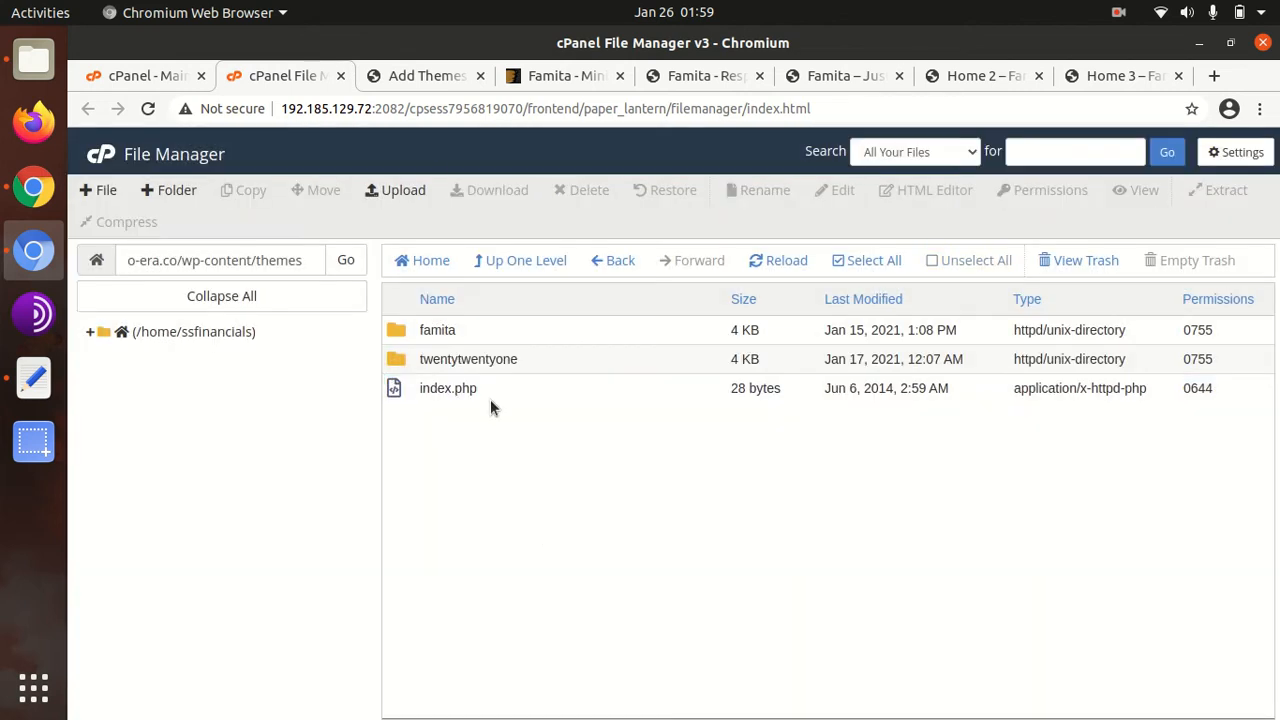
{"action": "left_click", "coordinate": [447, 77]}
{"action": "left_click", "coordinate": [119, 405]}
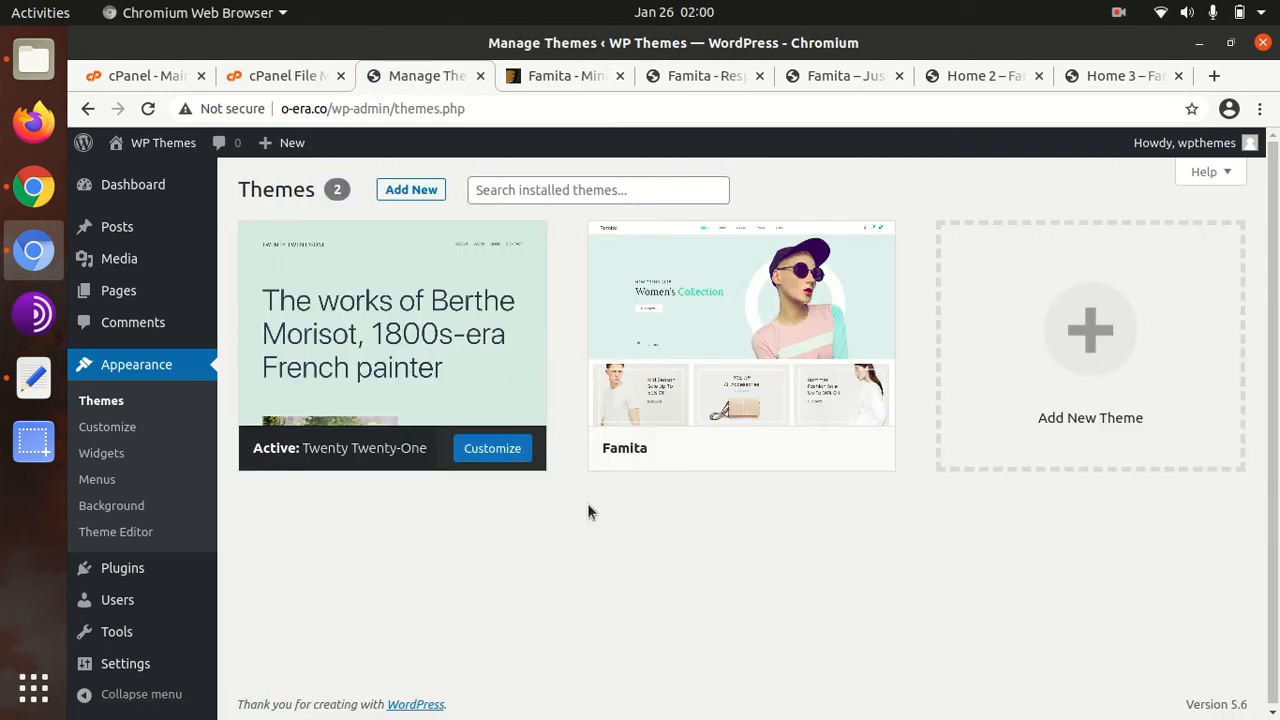
Open the Famita theme details, review its name, version and description, then activate it
{"action": "mouse_move", "coordinate": [731, 342]}
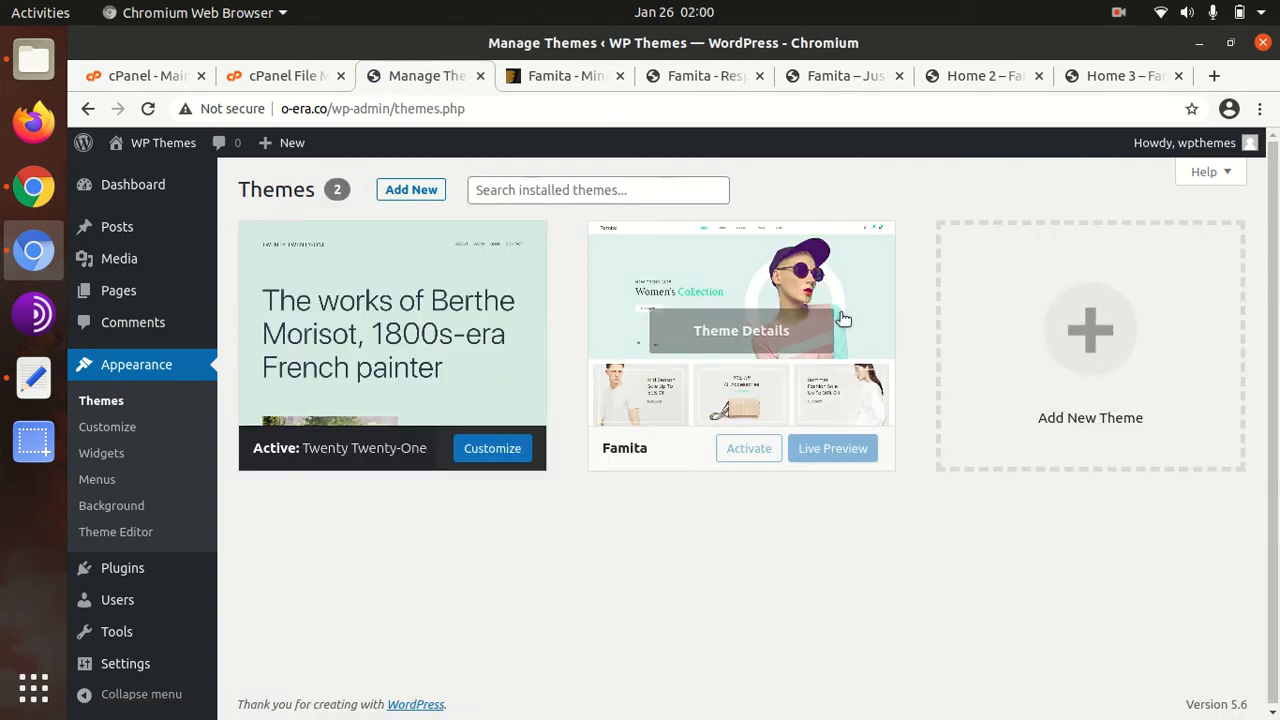
{"action": "left_click", "coordinate": [731, 342]}
{"action": "left_click_drag", "start_coordinate": [818, 276], "coordinate": [962, 281]}
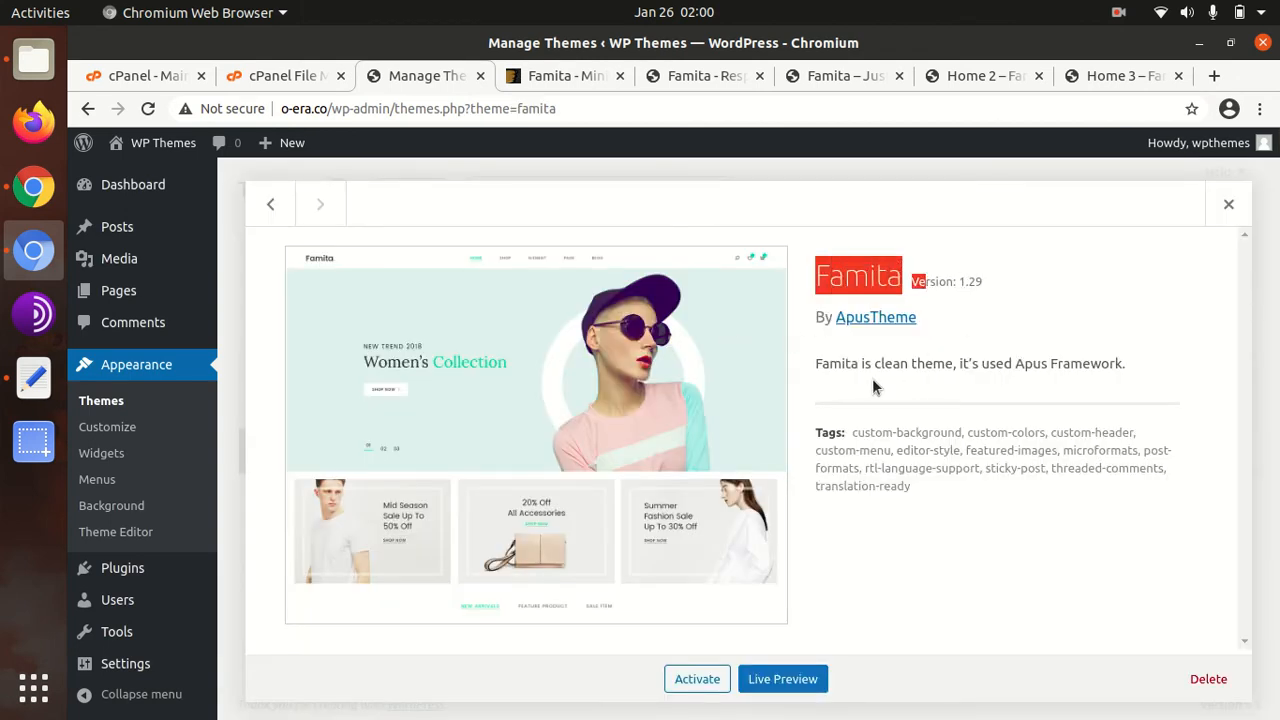
{"action": "left_click", "coordinate": [813, 362]}
{"action": "left_click_drag", "start_coordinate": [813, 362], "coordinate": [972, 366]}
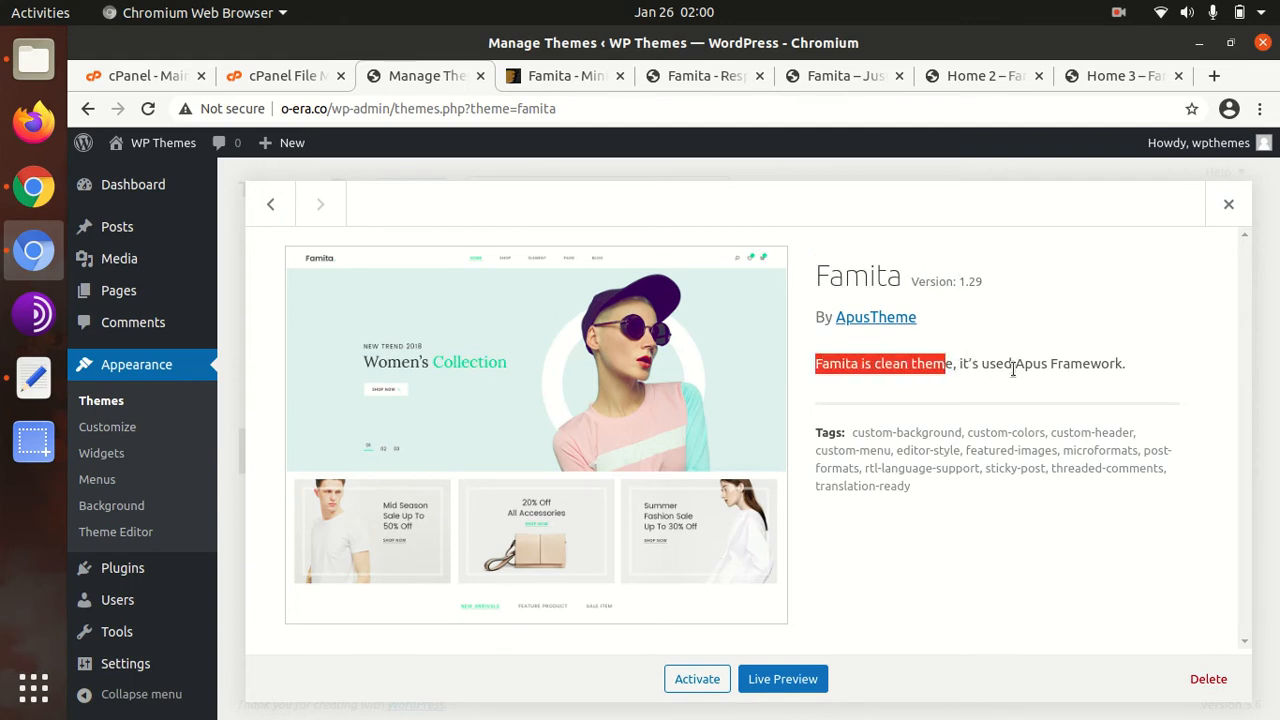
{"action": "left_click", "coordinate": [706, 683]}
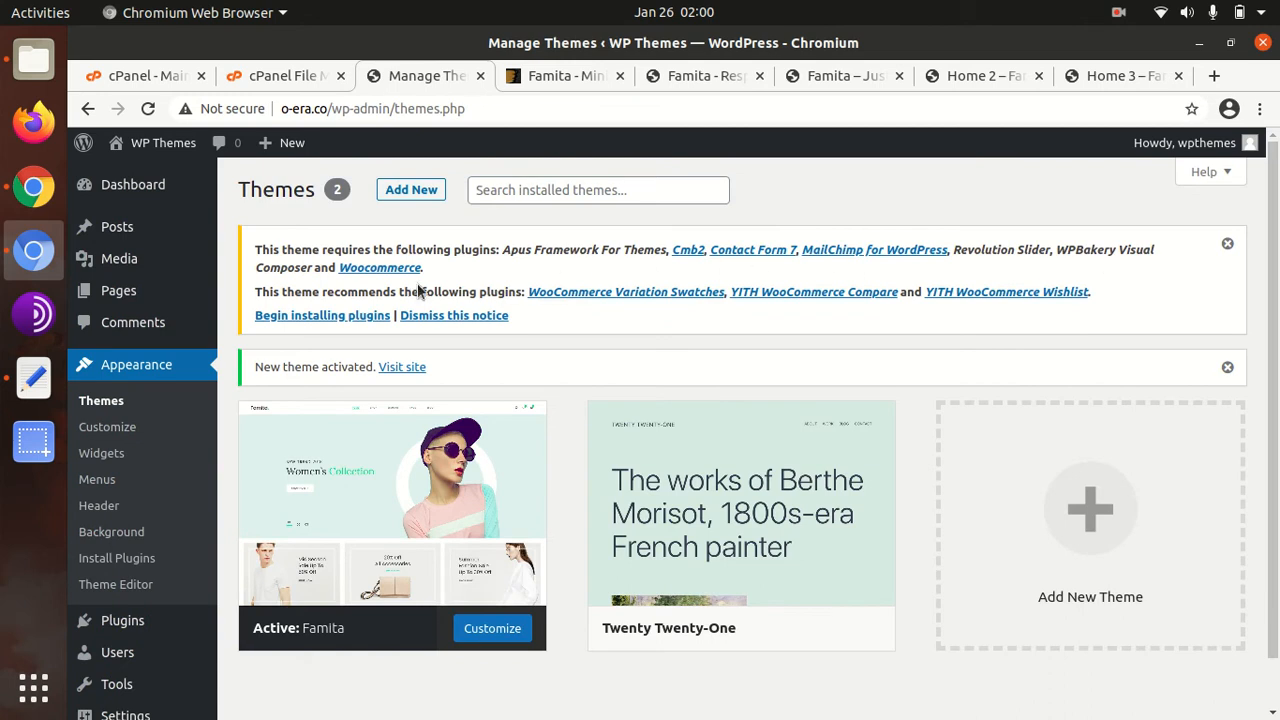
Open the Begin installing plugins list and review the required plugin rows
{"action": "left_click", "coordinate": [328, 316]}
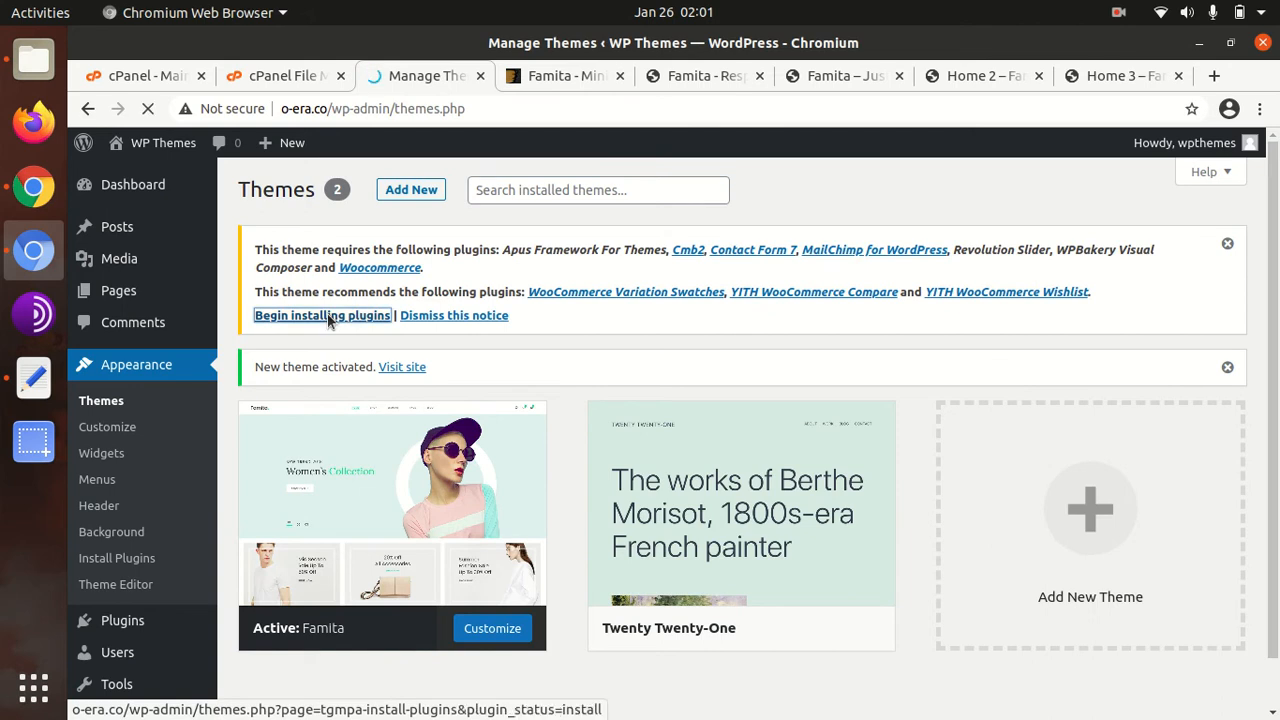
{"action": "scroll", "coordinate": [794, 371], "scroll_direction": "down", "scroll_amount": 2}
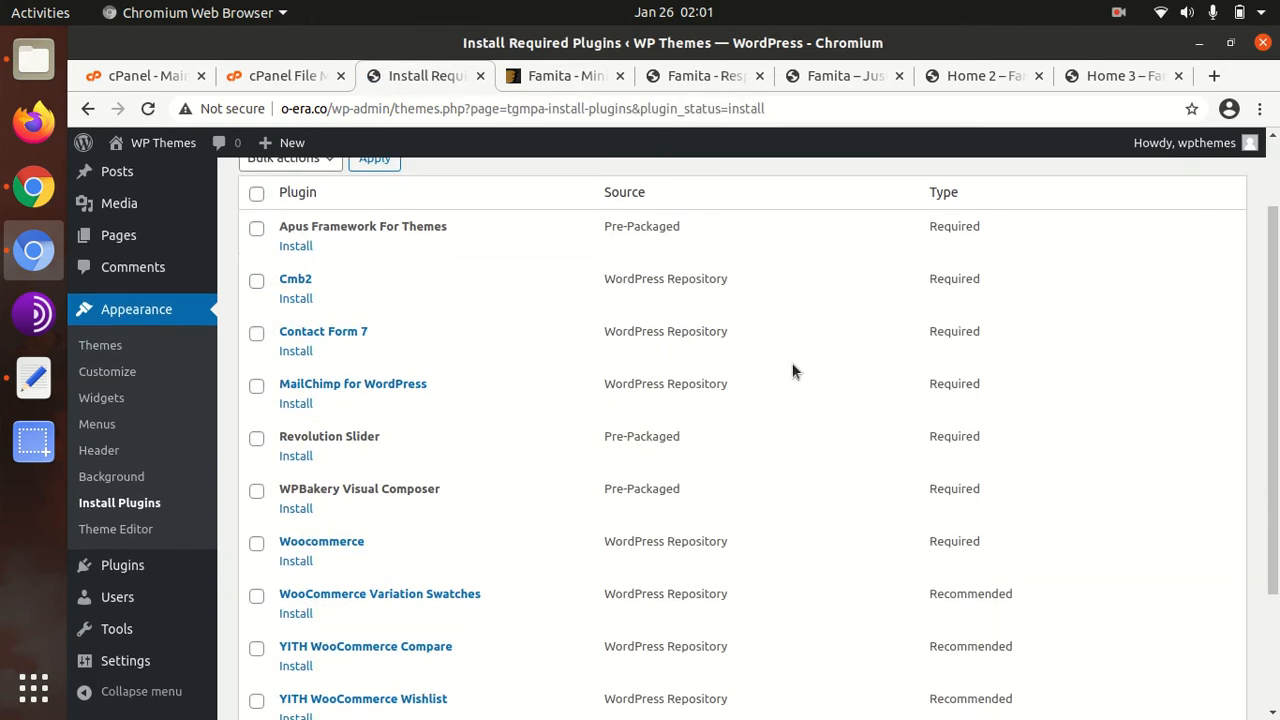
{"action": "scroll", "coordinate": [794, 371], "scroll_direction": "down", "scroll_amount": 3}
{"action": "scroll", "coordinate": [794, 371], "scroll_direction": "up", "scroll_amount": 4}
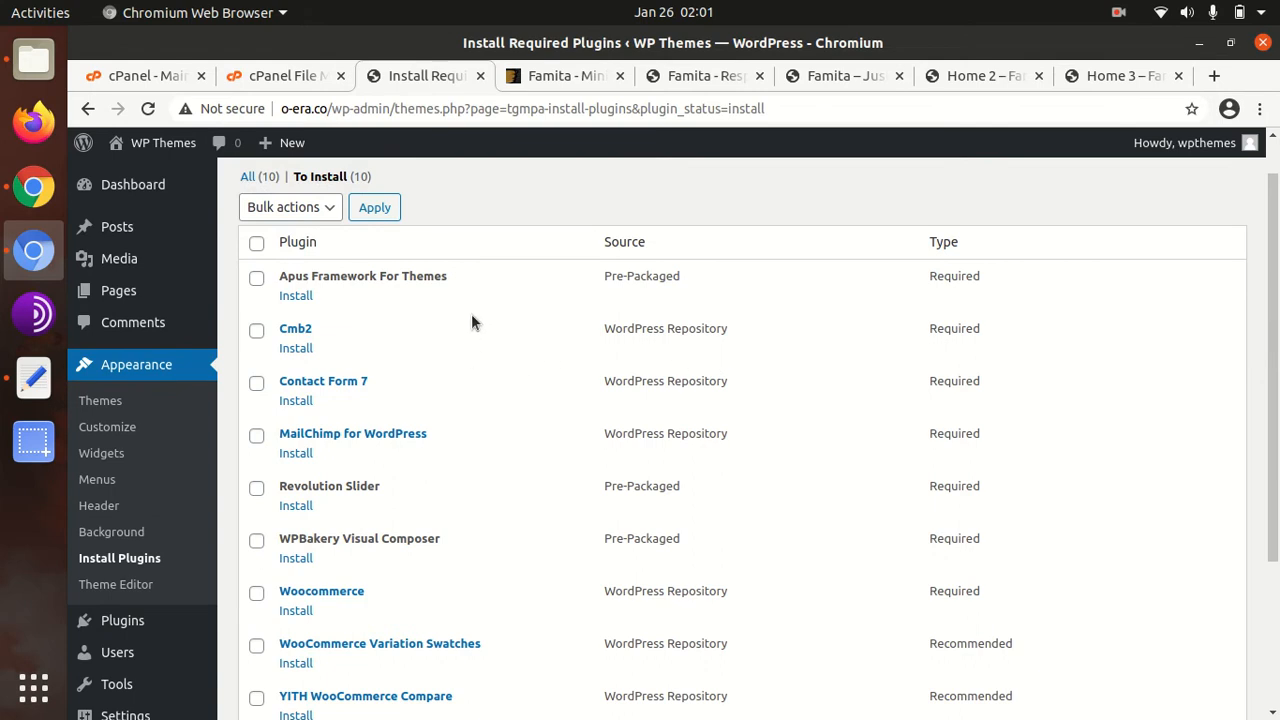
{"action": "left_click_drag", "start_coordinate": [915, 270], "coordinate": [960, 595]}
{"action": "scroll", "coordinate": [989, 574], "scroll_direction": "down", "scroll_amount": 4}
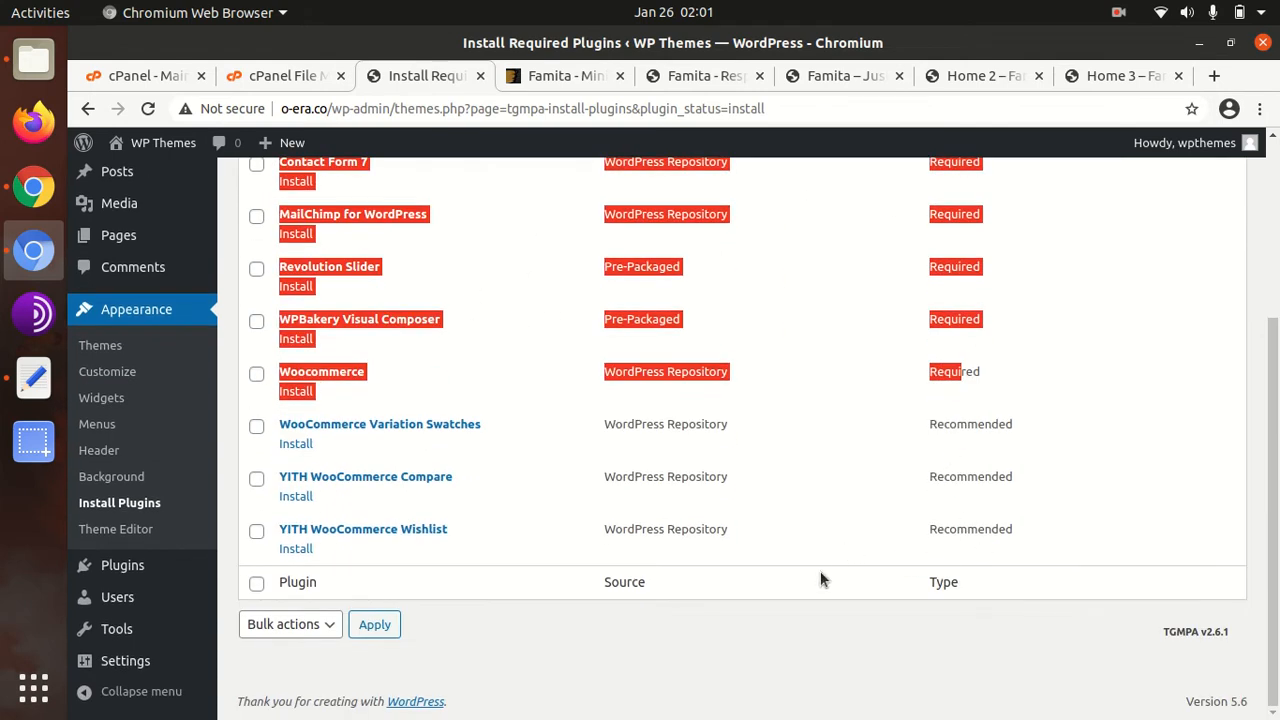
{"action": "left_click", "coordinate": [755, 646]}
{"action": "scroll", "coordinate": [530, 595], "scroll_direction": "up", "scroll_amount": 4}
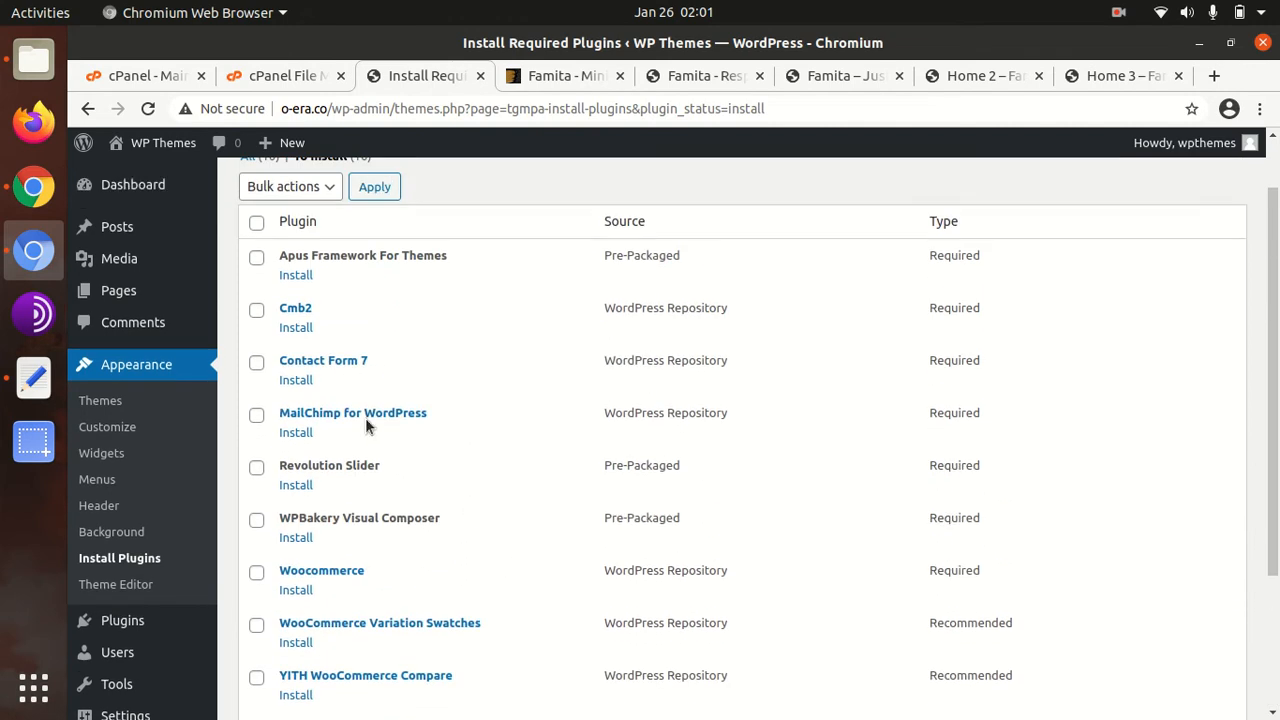
Select all ten plugins and apply the Install bulk action
{"action": "left_click", "coordinate": [325, 189]}
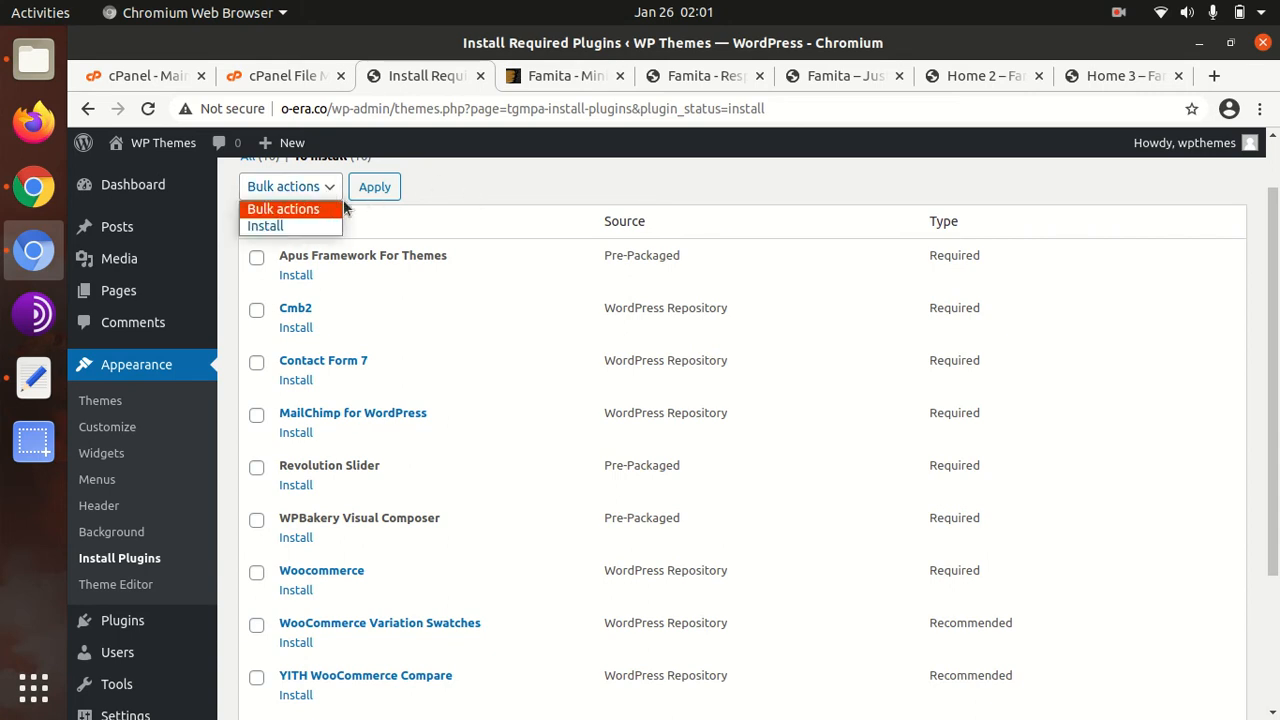
{"action": "left_click", "coordinate": [491, 202]}
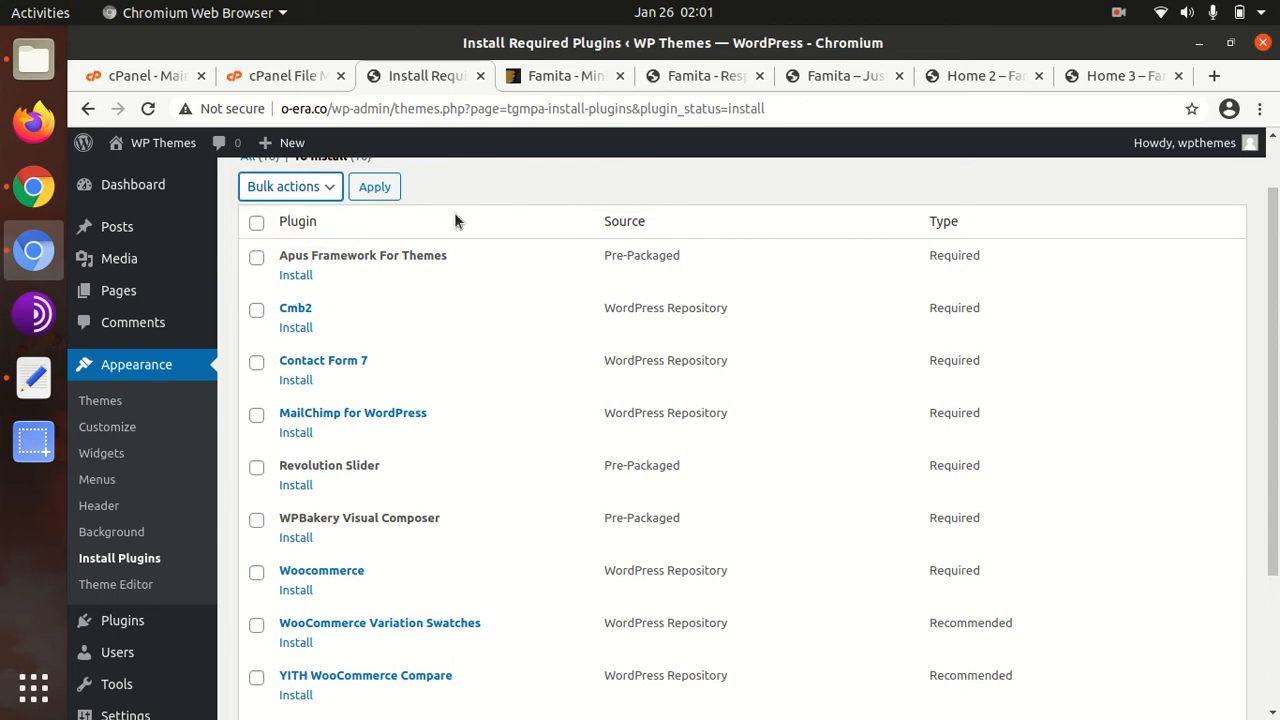
{"action": "left_click", "coordinate": [256, 222]}
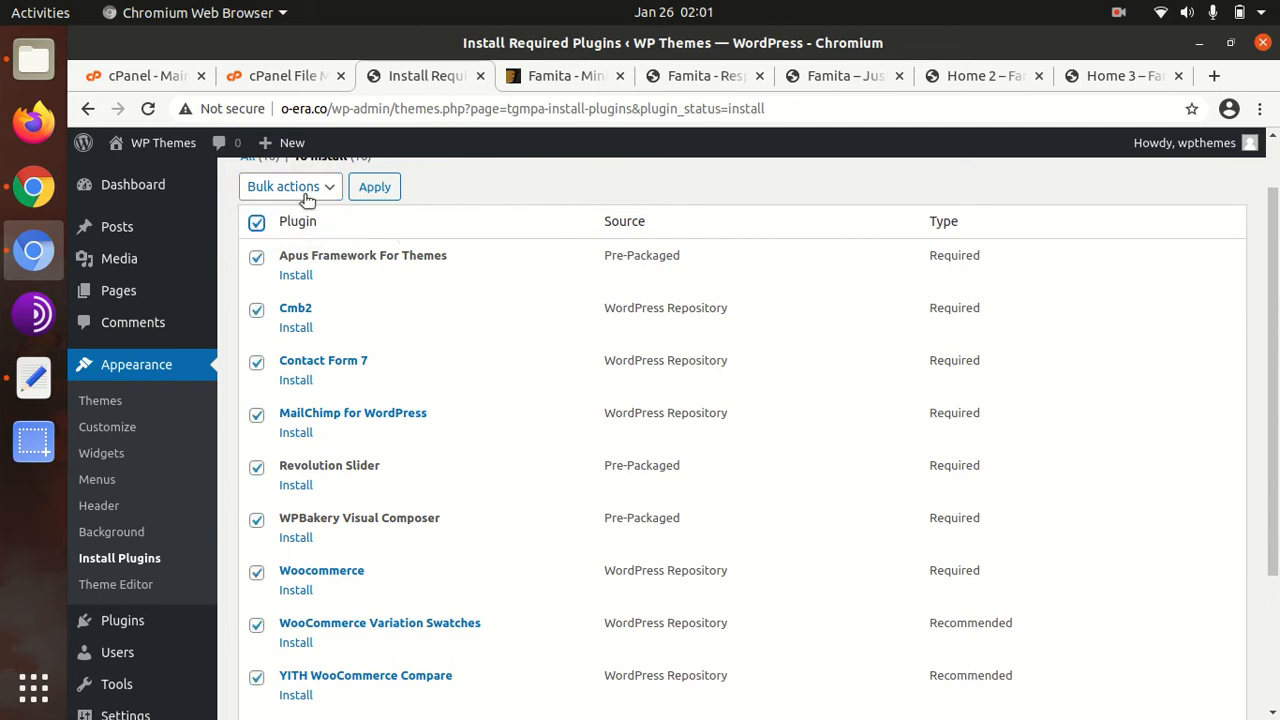
{"action": "left_click", "coordinate": [300, 190]}
{"action": "left_click", "coordinate": [293, 225]}
{"action": "left_click", "coordinate": [376, 188]}
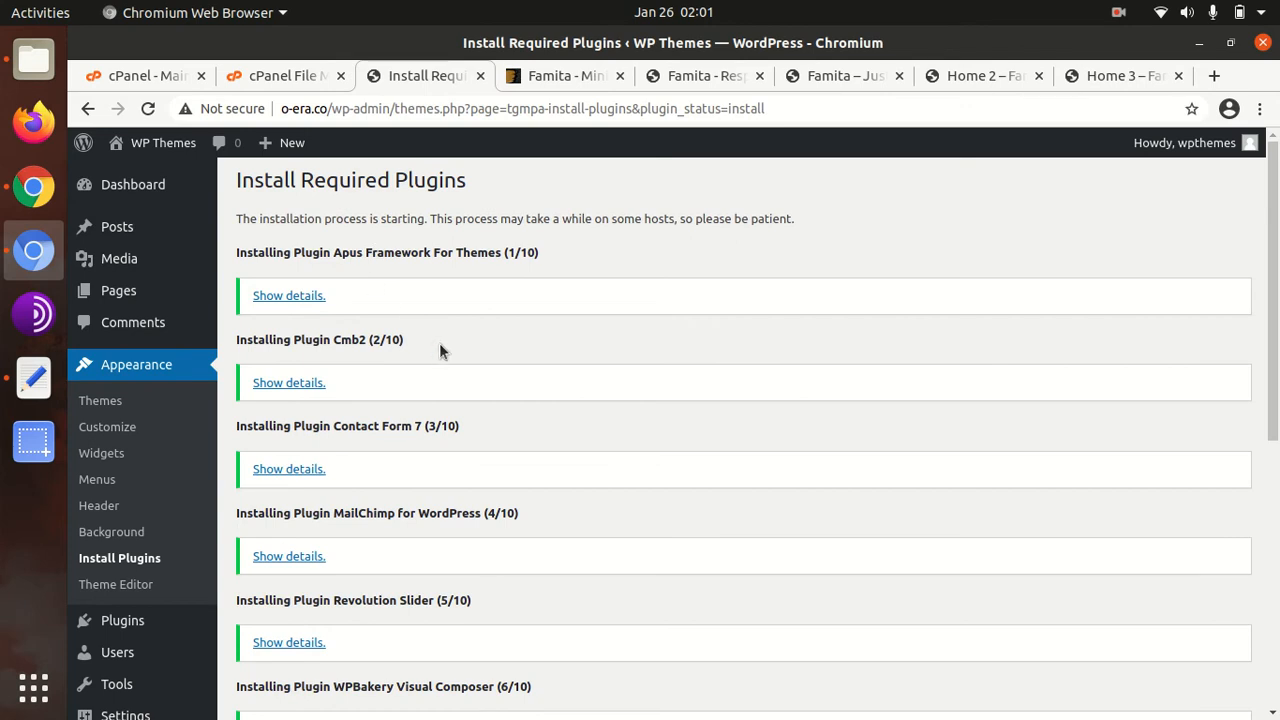
Return to the Required Plugins Installer and select all ten installed plugins for a bulk action
{"action": "scroll", "coordinate": [452, 318], "scroll_direction": "down", "scroll_amount": 2}
{"action": "scroll", "coordinate": [452, 318], "scroll_direction": "down", "scroll_amount": 8}
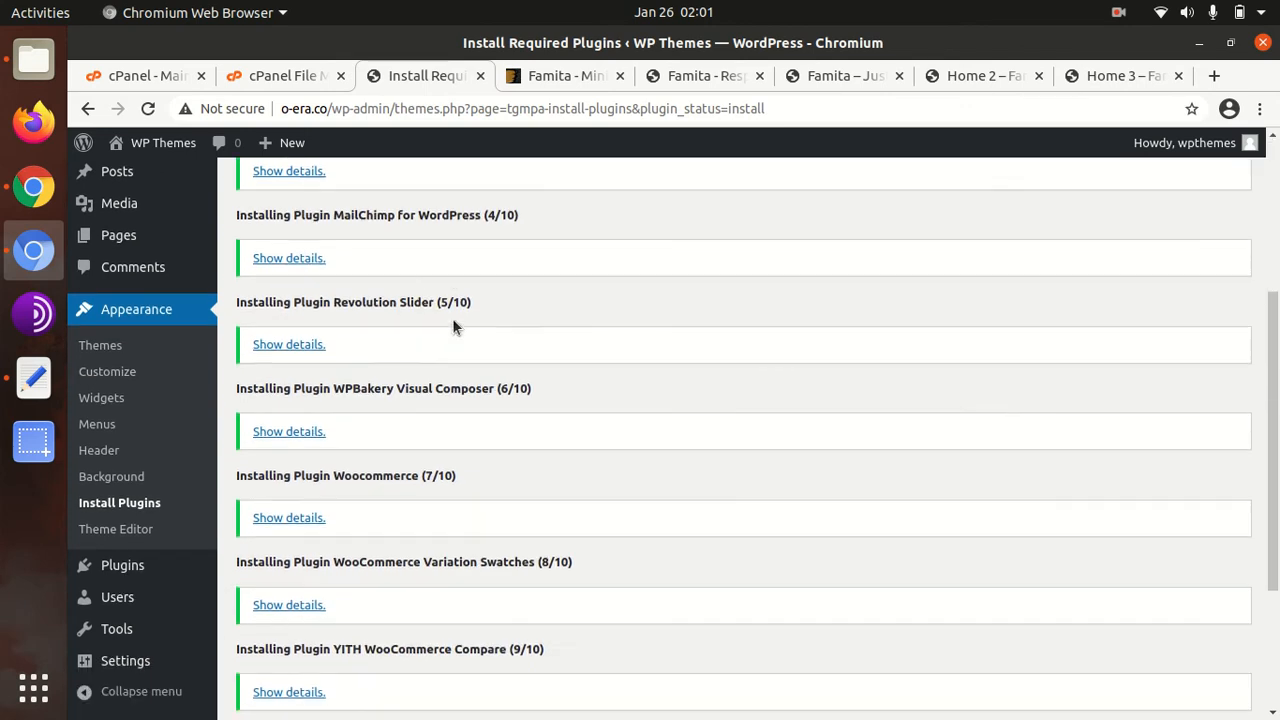
{"action": "scroll", "coordinate": [451, 397], "scroll_direction": "up", "scroll_amount": 10}
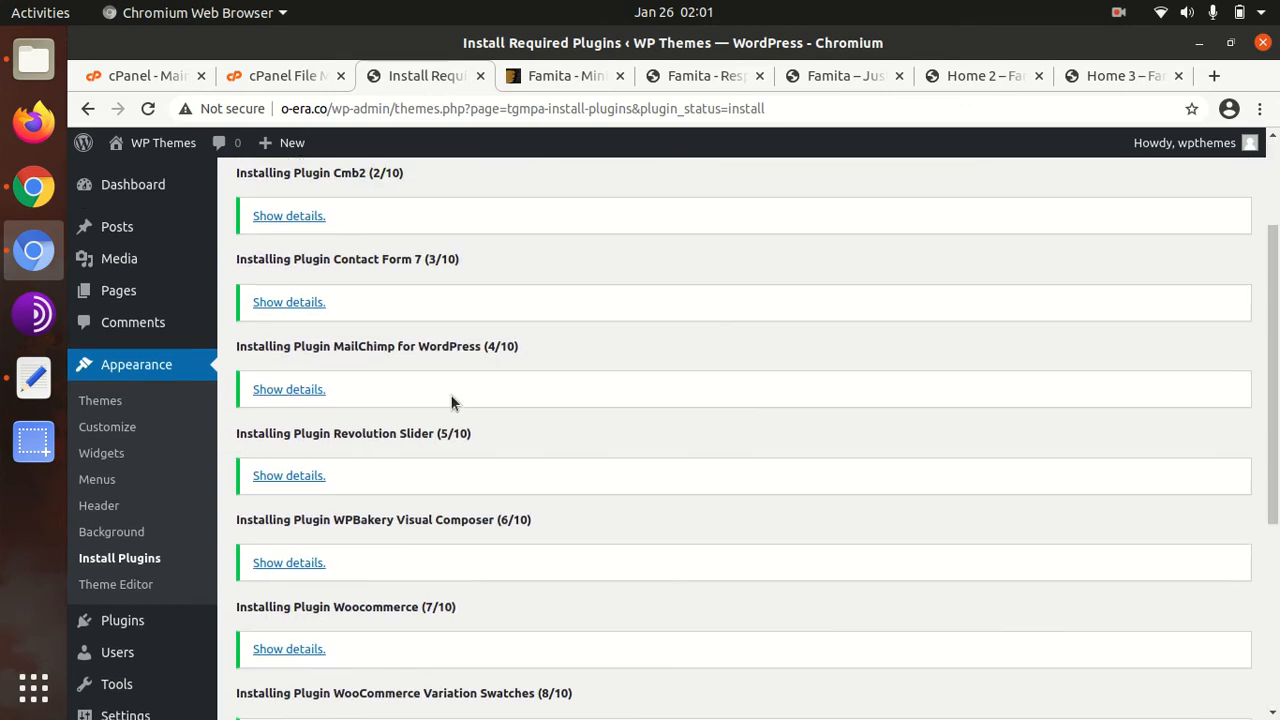
{"action": "scroll", "coordinate": [388, 298], "scroll_direction": "down", "scroll_amount": 10}
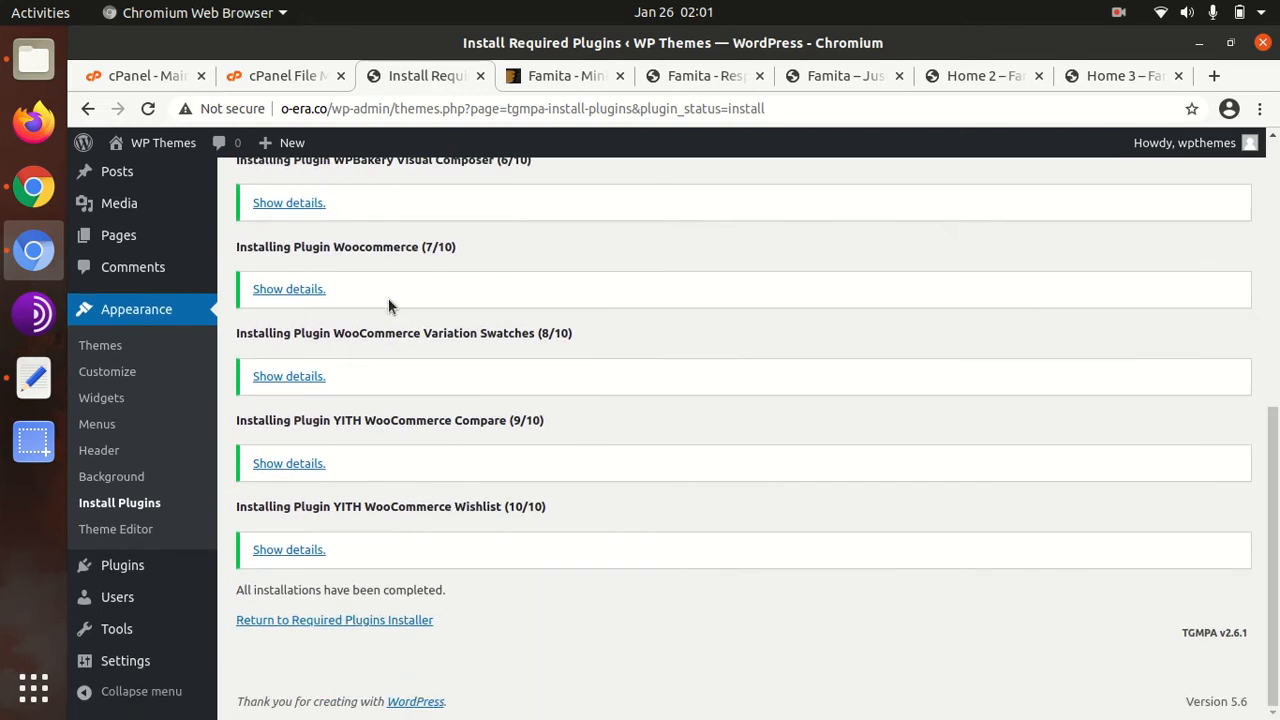
{"action": "left_click", "coordinate": [360, 620]}
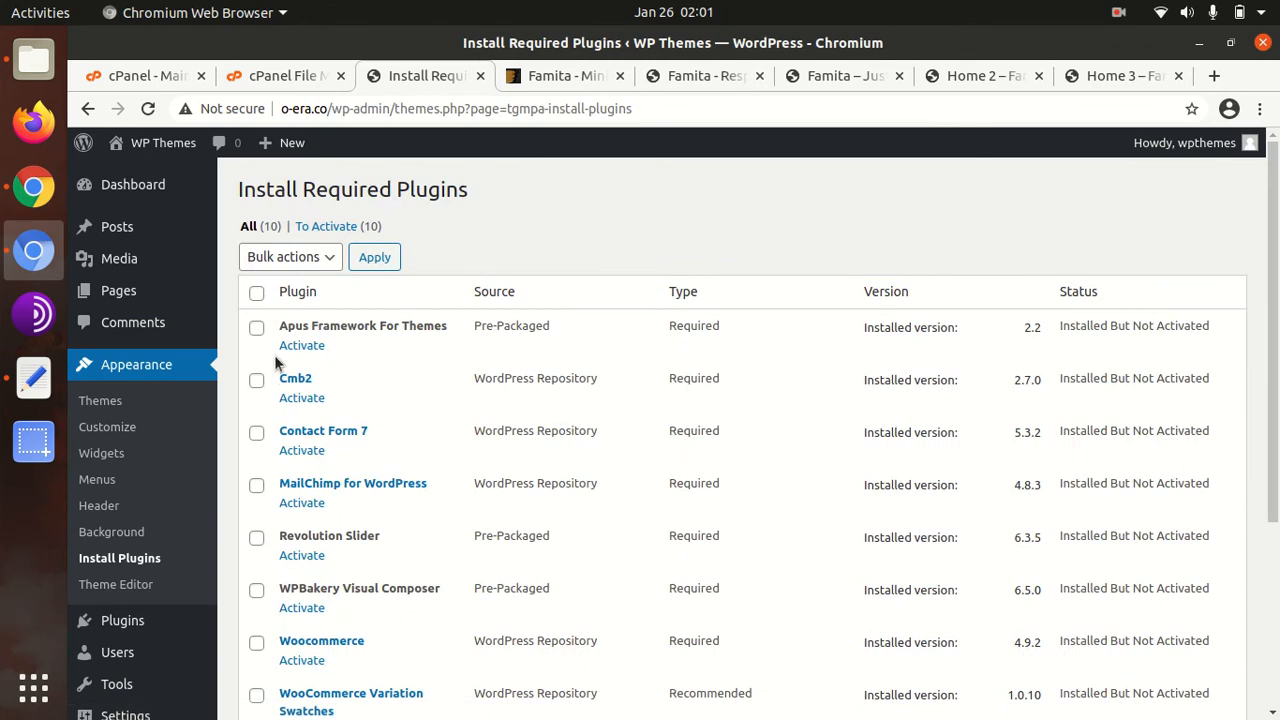
{"action": "left_click", "coordinate": [256, 292]}
{"action": "left_click", "coordinate": [315, 259]}
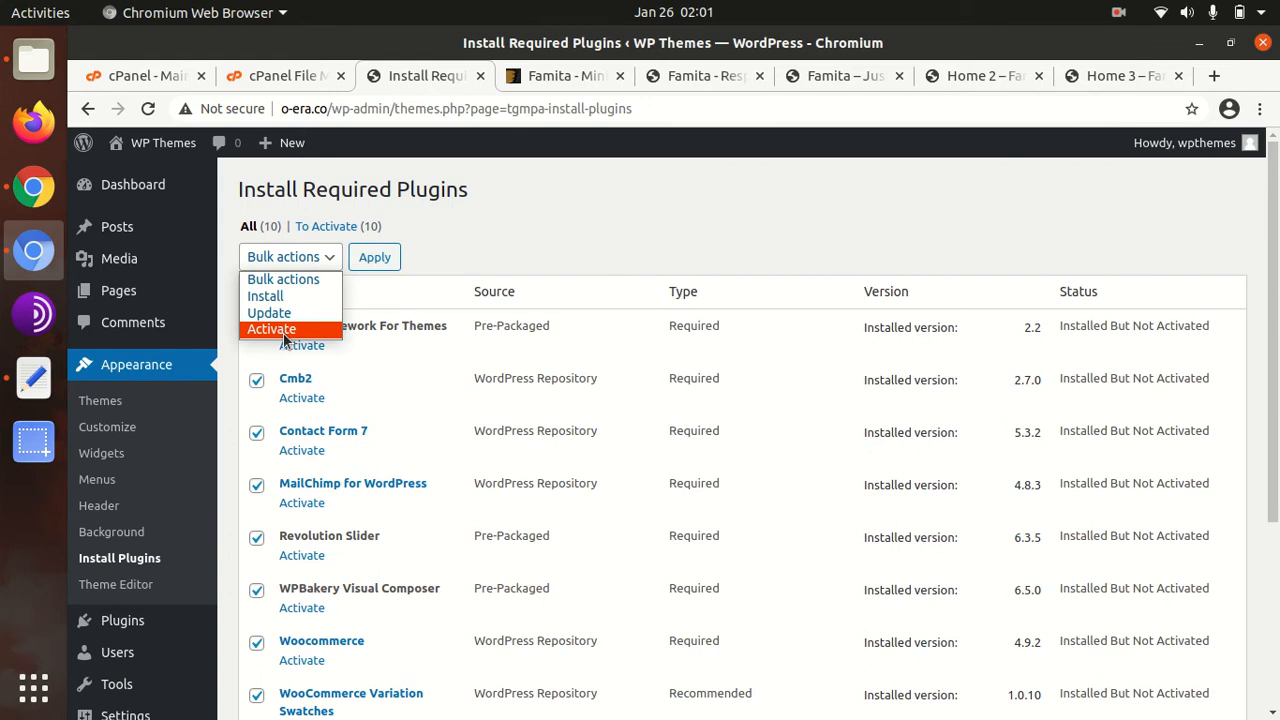
Bulk-activate all ten Famita plugins, then reload the plugin installer page
{"action": "left_click", "coordinate": [284, 335]}
{"action": "left_click", "coordinate": [376, 260]}
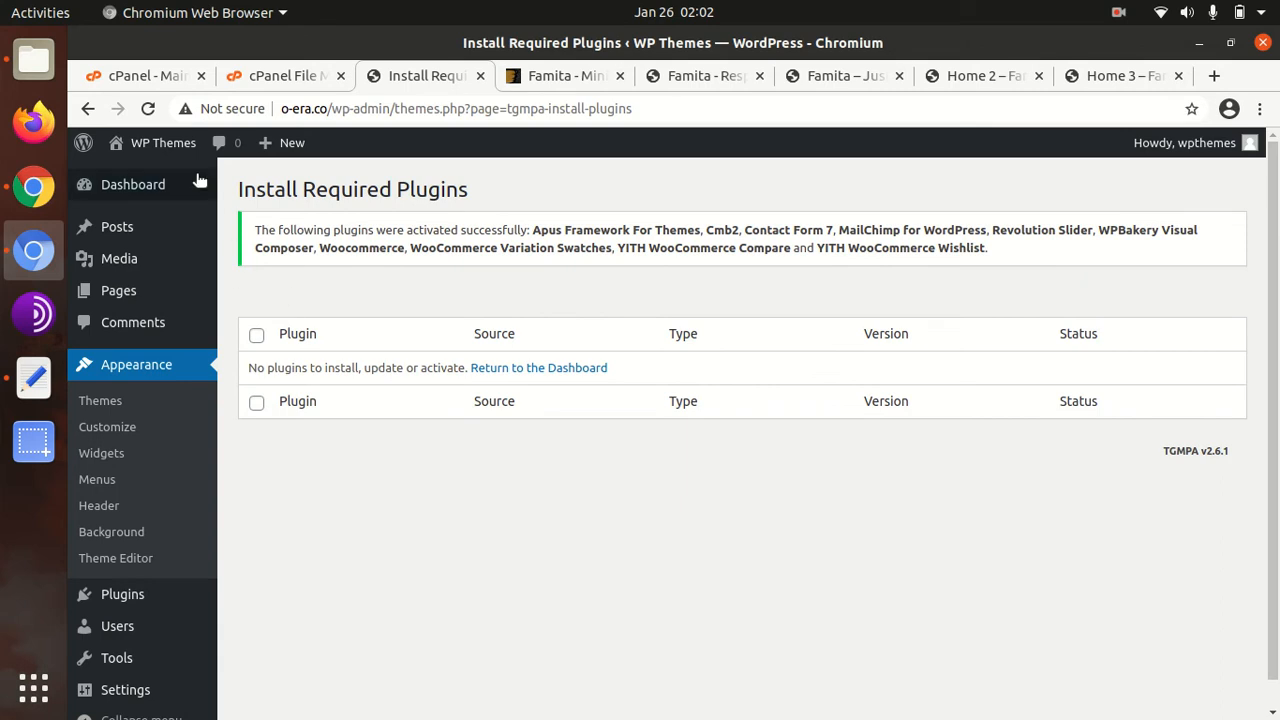
{"action": "left_click", "coordinate": [148, 108]}
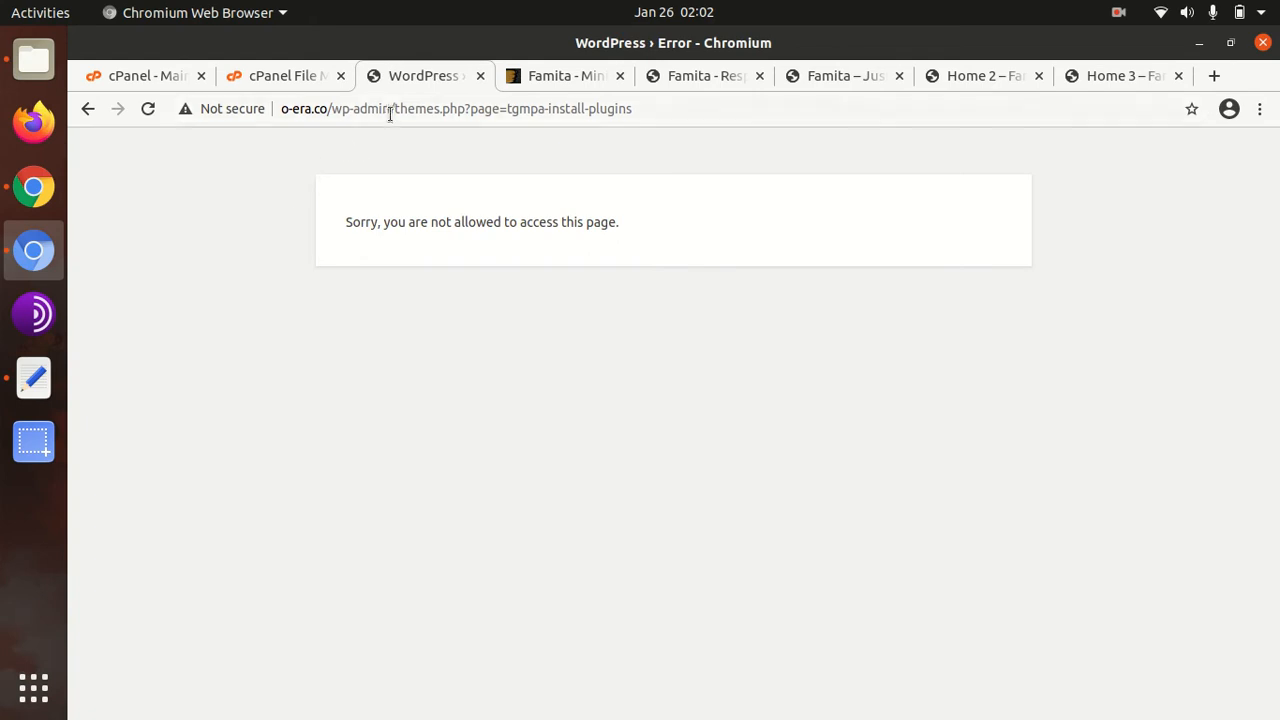
Change the address to o-era.co/wp-admin/ and log in with the autofilled password
{"action": "double_click", "coordinate": [394, 108]}
{"action": "left_click_drag", "start_coordinate": [394, 108], "coordinate": [674, 106]}
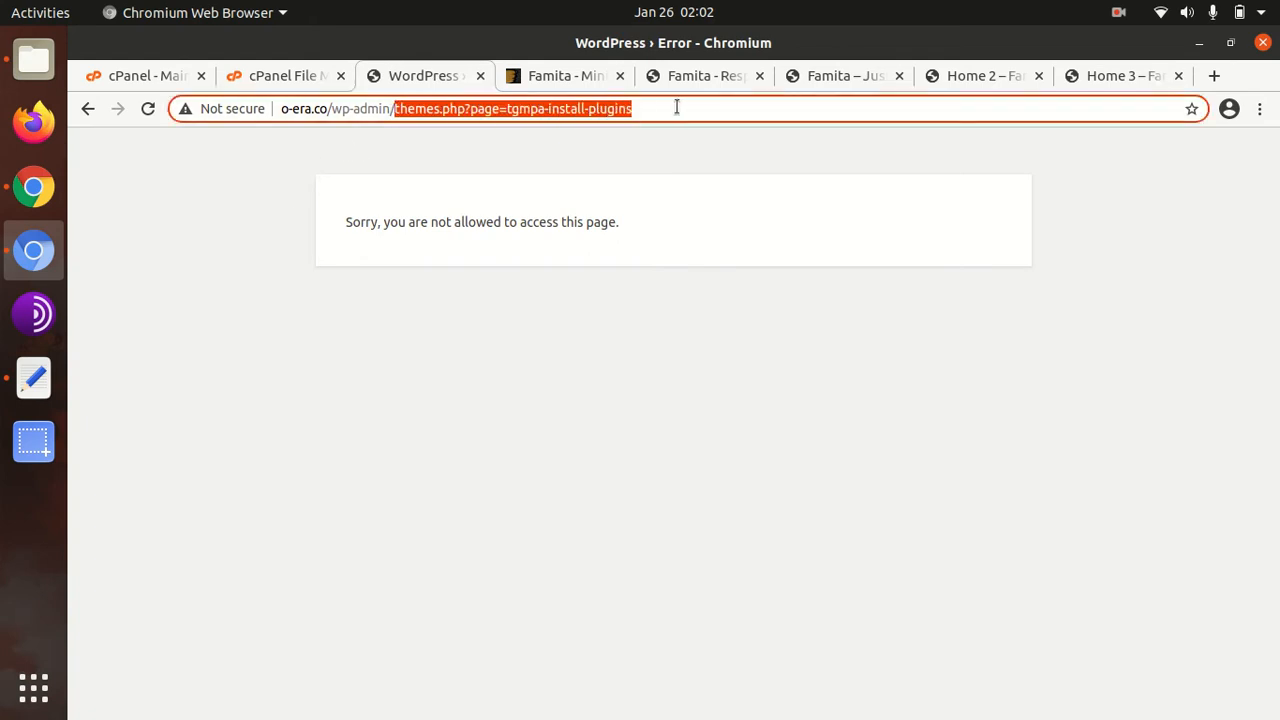
{"action": "key", "text": "BackSpace"}
{"action": "key", "text": "Return"}
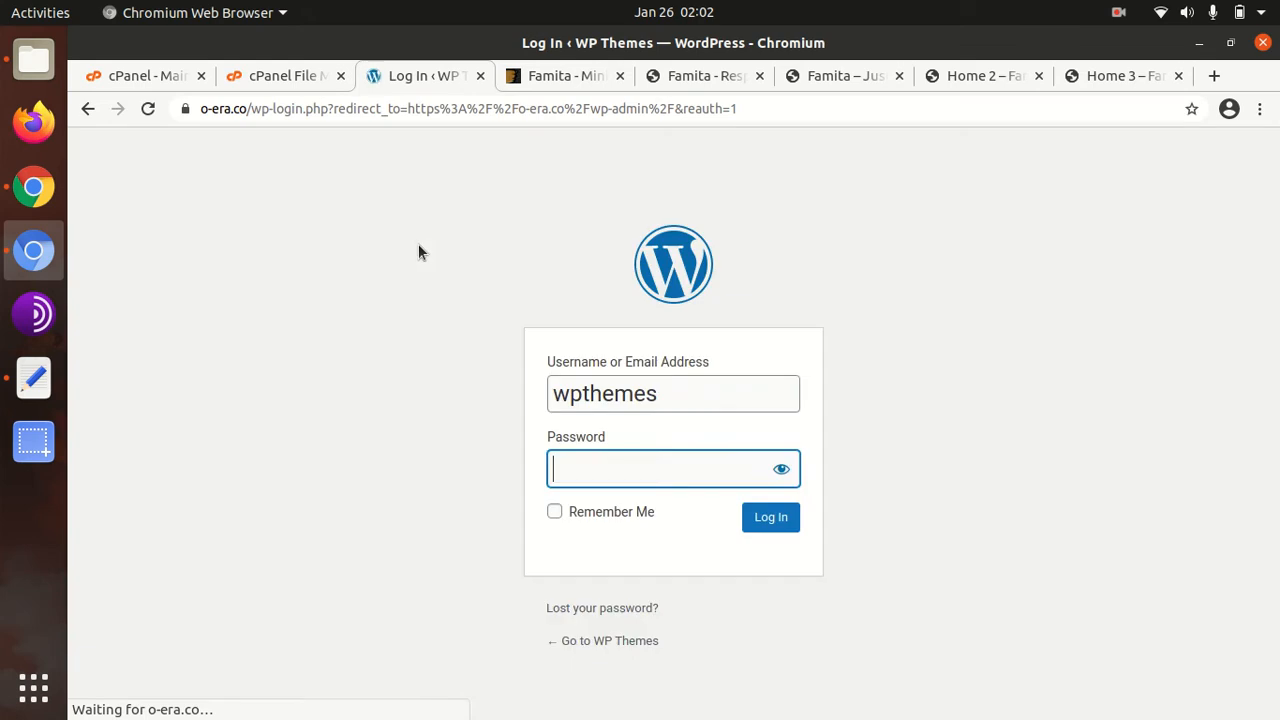
{"action": "left_click", "coordinate": [765, 518]}
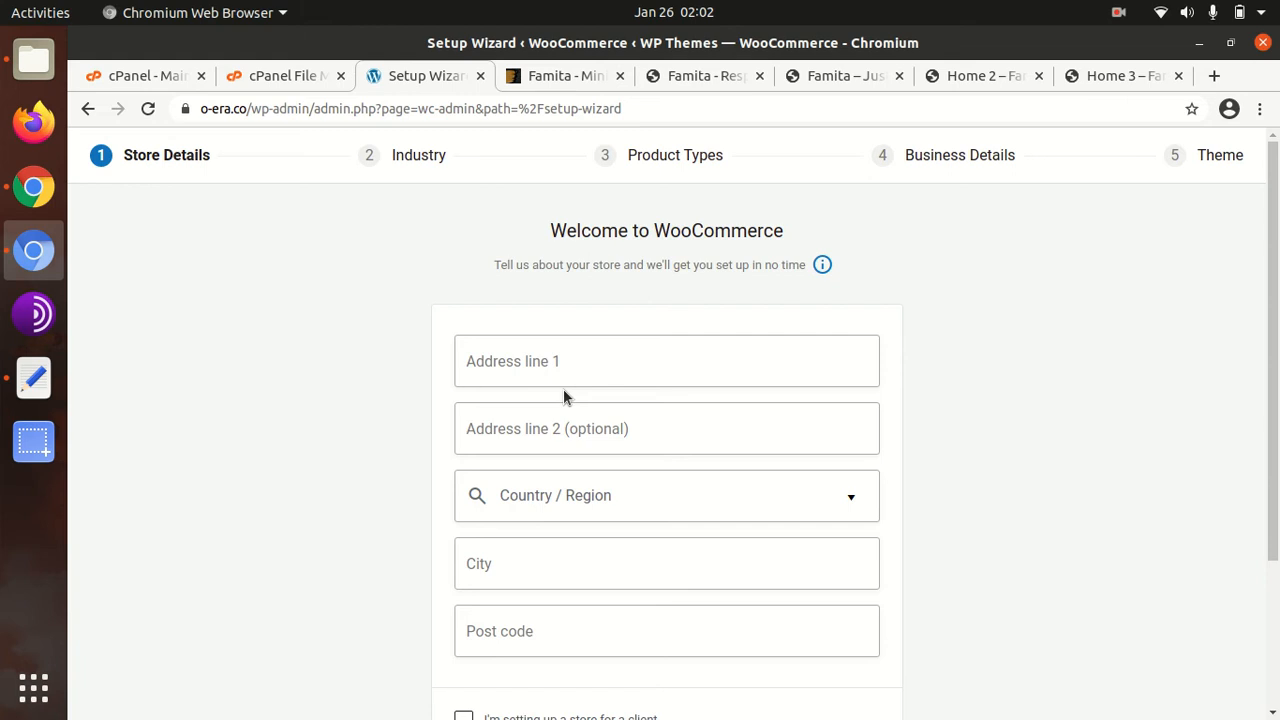
Enter address line 'addressline', country India — Andhra Pradesh, city 'new city' and post code 123456
{"action": "left_click", "coordinate": [535, 361]}
{"action": "type", "text": "addressl"}
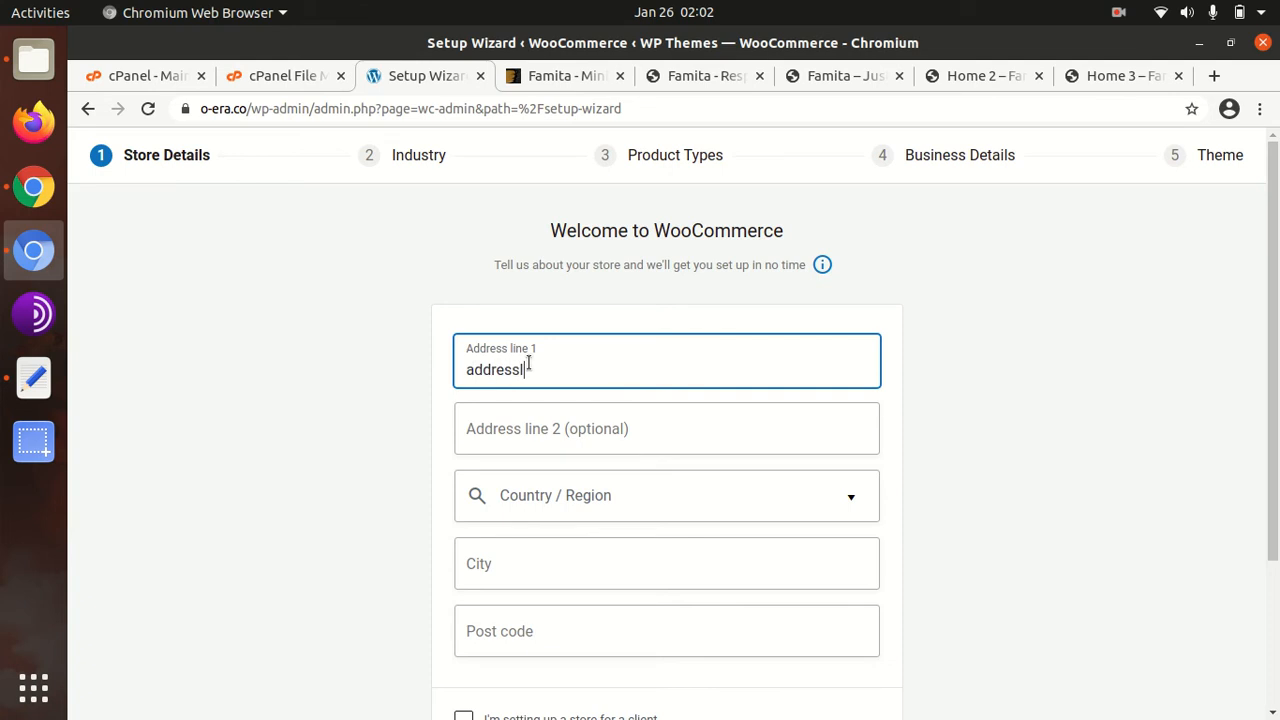
{"action": "key", "text": "BackSpace"}
{"action": "type", "text": "line"}
{"action": "key", "text": "Tab"}
{"action": "key", "text": "Tab"}
{"action": "type", "text": "india"}
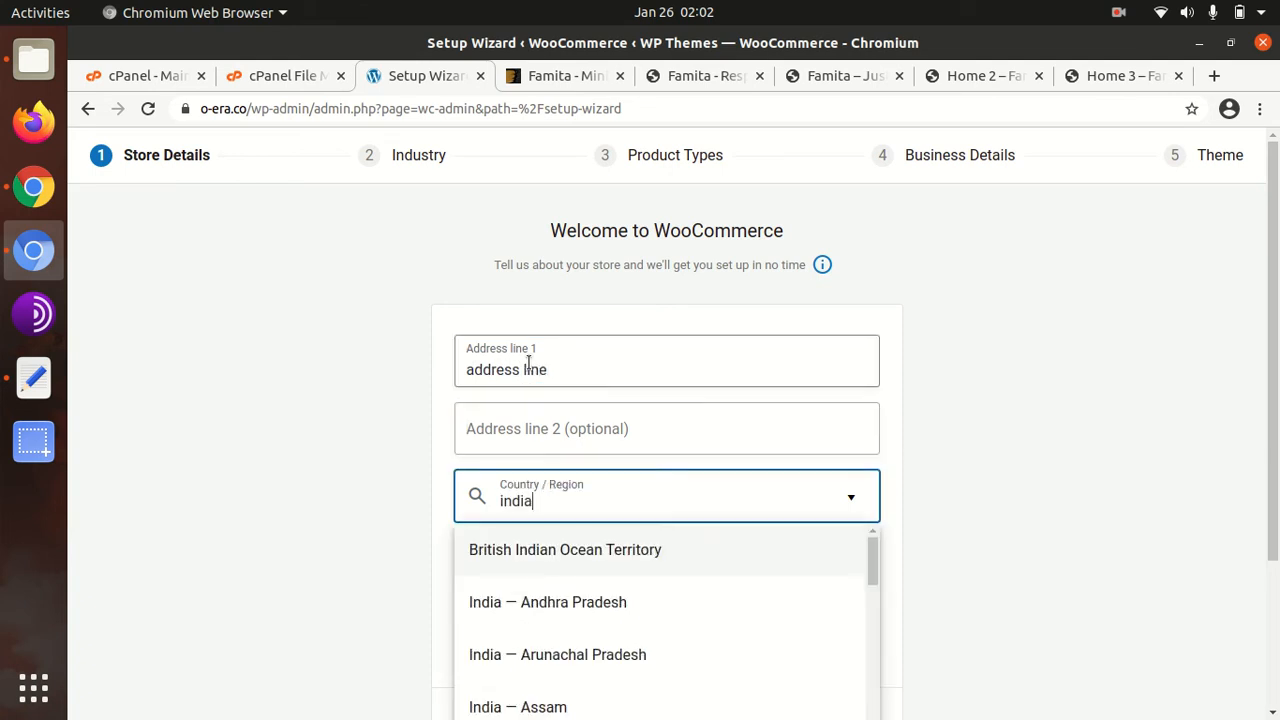
{"action": "left_click", "coordinate": [540, 618]}
{"action": "left_click", "coordinate": [560, 561]}
{"action": "type", "text": "new city"}
{"action": "key", "text": "Tab"}
{"action": "type", "text": "123456"}
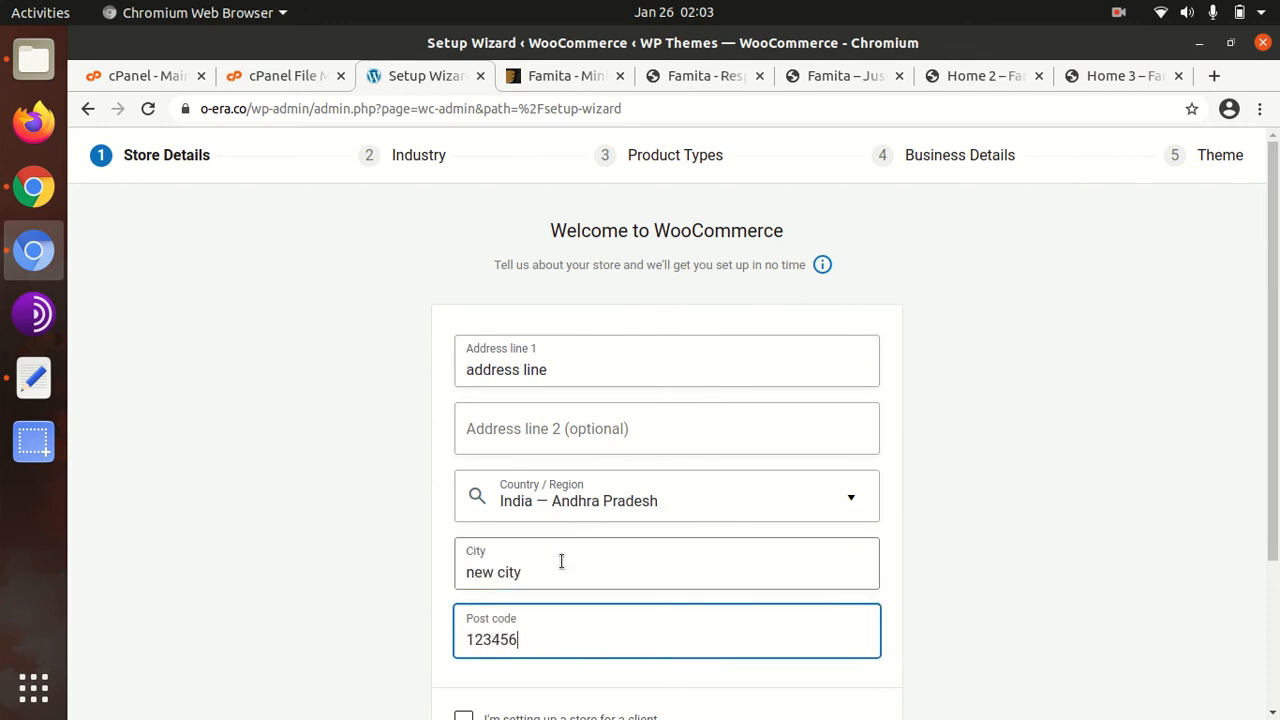
Submit the store details and opt into WooCommerce usage tracking
{"action": "scroll", "coordinate": [561, 561], "scroll_direction": "down", "scroll_amount": 2}
{"action": "left_click", "coordinate": [666, 586]}
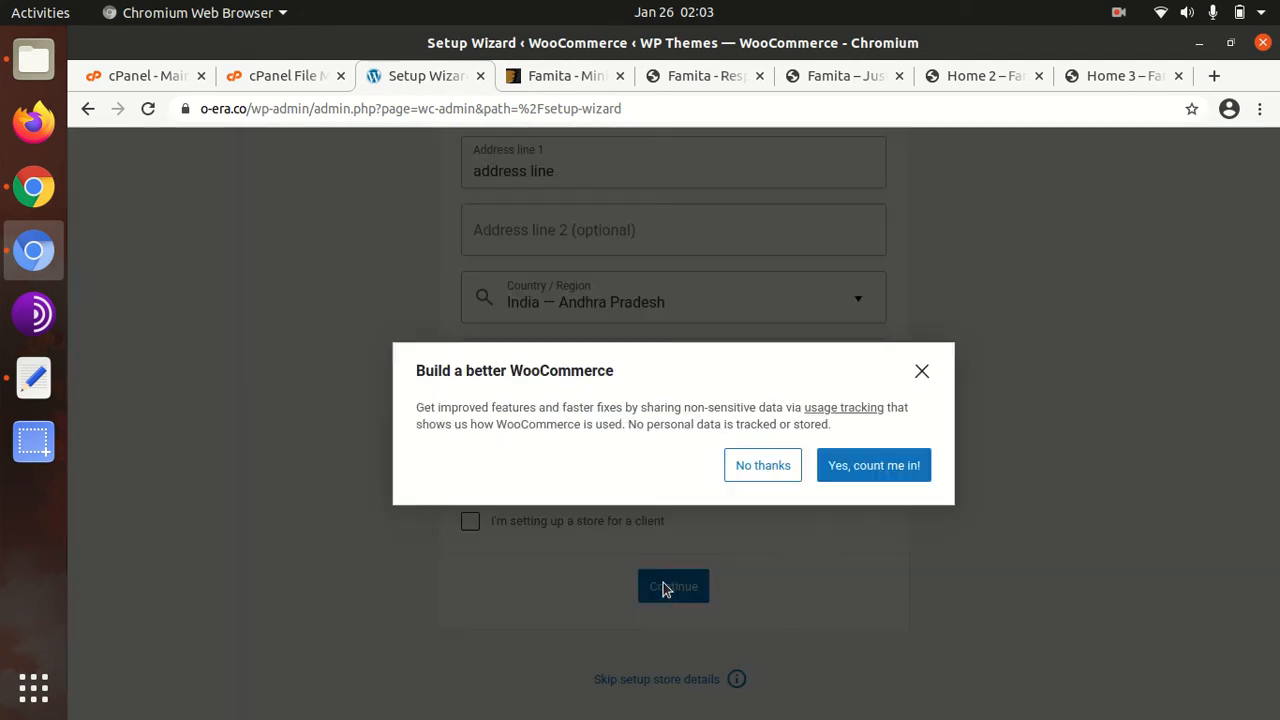
{"action": "left_click", "coordinate": [851, 476]}
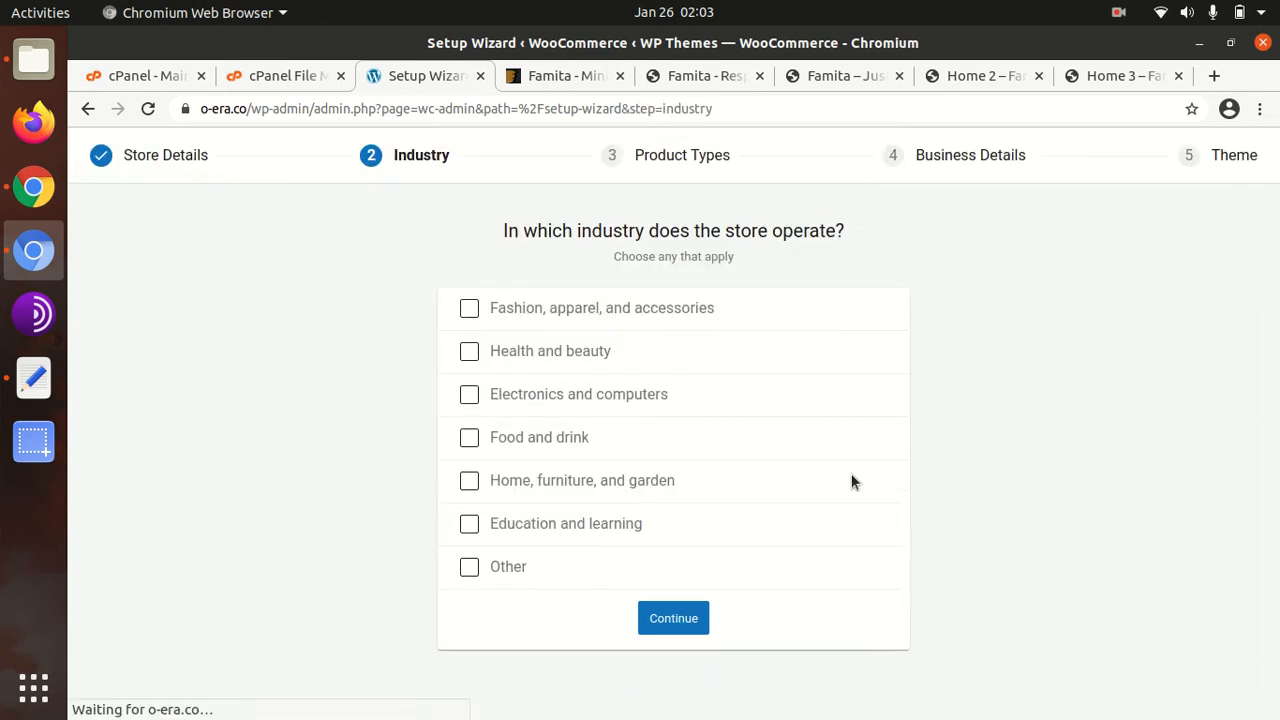
Choose Health and beauty plus Fashion, apparel, and accessories as industries, then Physical products
{"action": "left_click", "coordinate": [469, 351]}
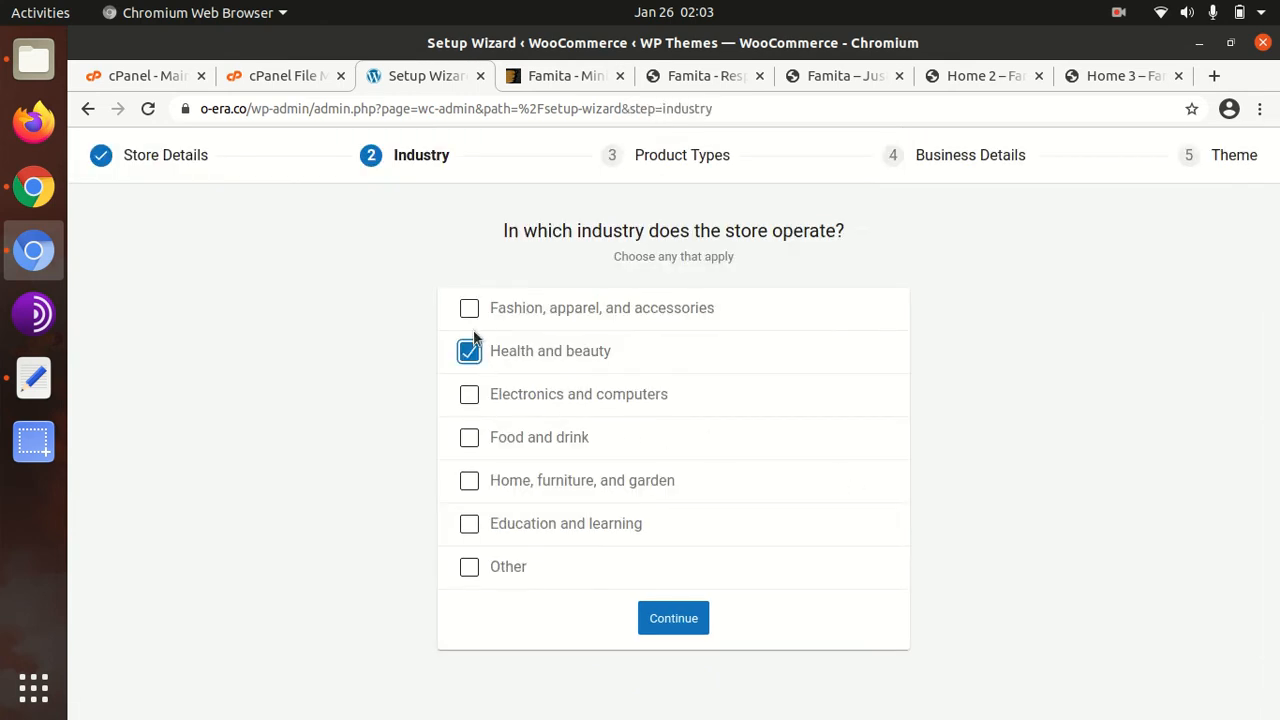
{"action": "left_click", "coordinate": [469, 308]}
{"action": "left_click", "coordinate": [652, 618]}
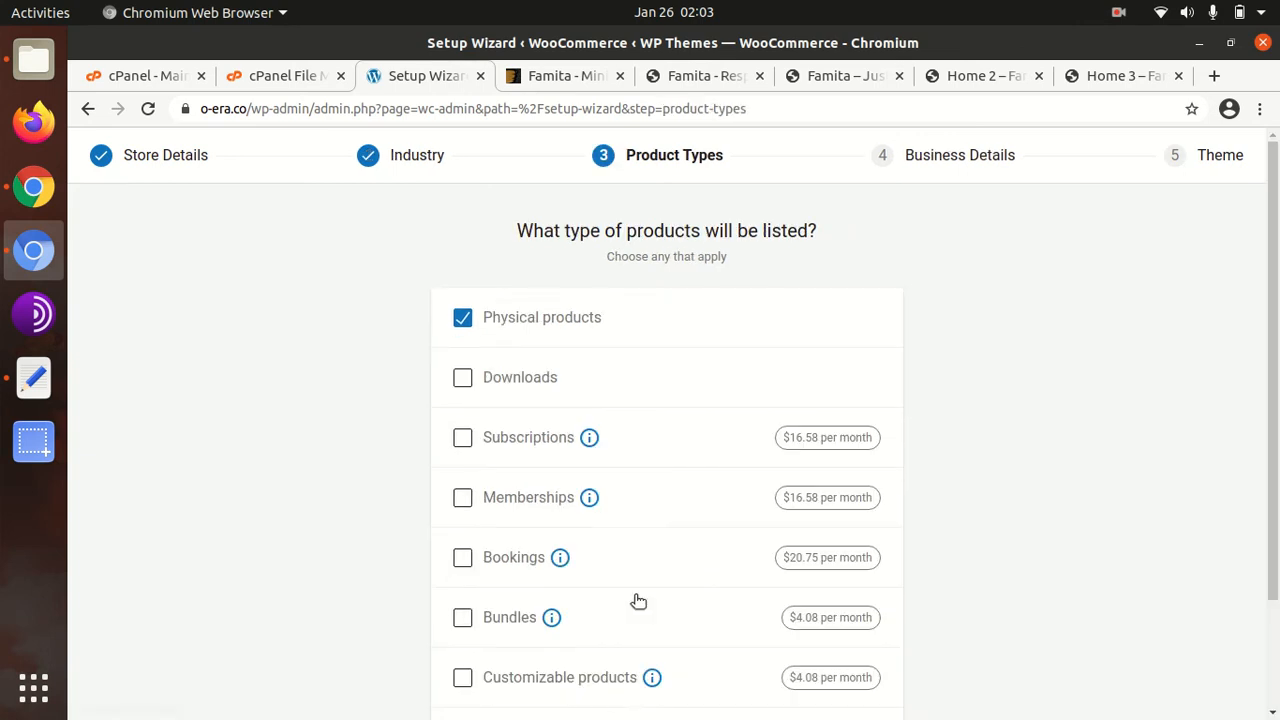
{"action": "scroll", "coordinate": [509, 457], "scroll_direction": "down", "scroll_amount": 3}
{"action": "left_click", "coordinate": [680, 605]}
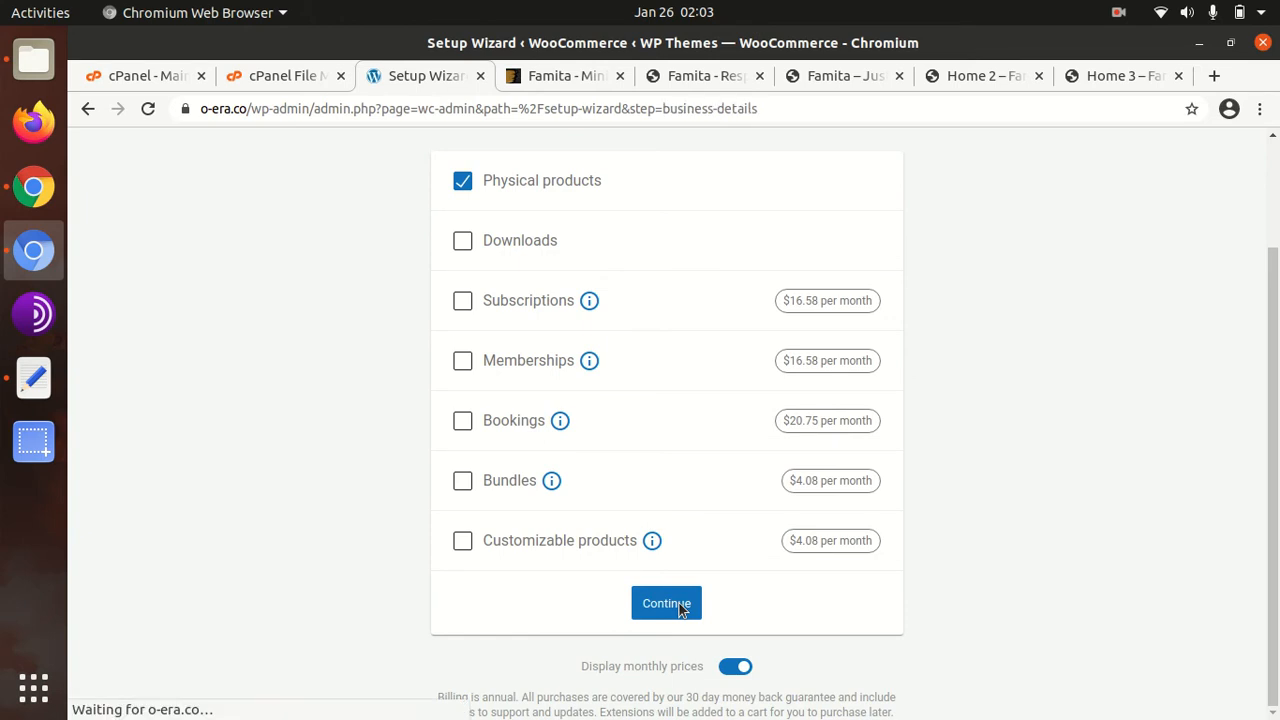
Set 11 - 100 products, not selling elsewhere, and switch off Facebook, Mailchimp and Creative Mail add-ons
{"action": "left_click", "coordinate": [753, 348]}
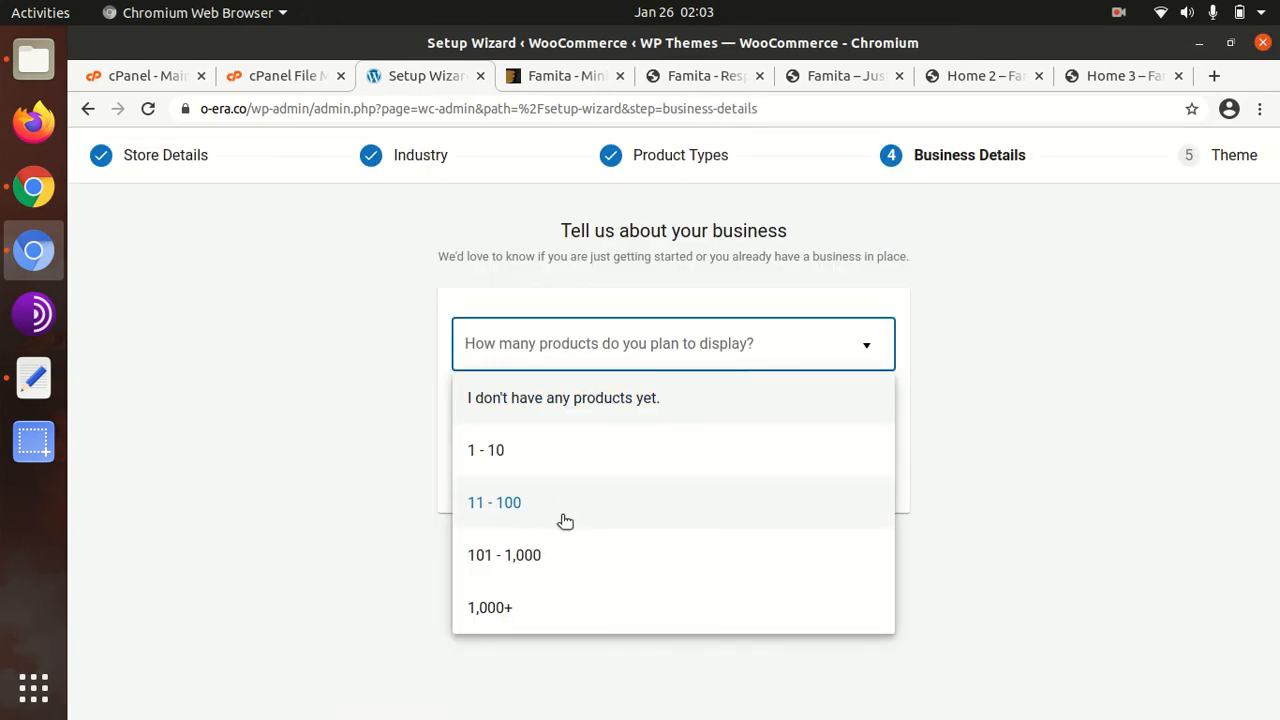
{"action": "left_click", "coordinate": [544, 504]}
{"action": "left_click", "coordinate": [585, 418]}
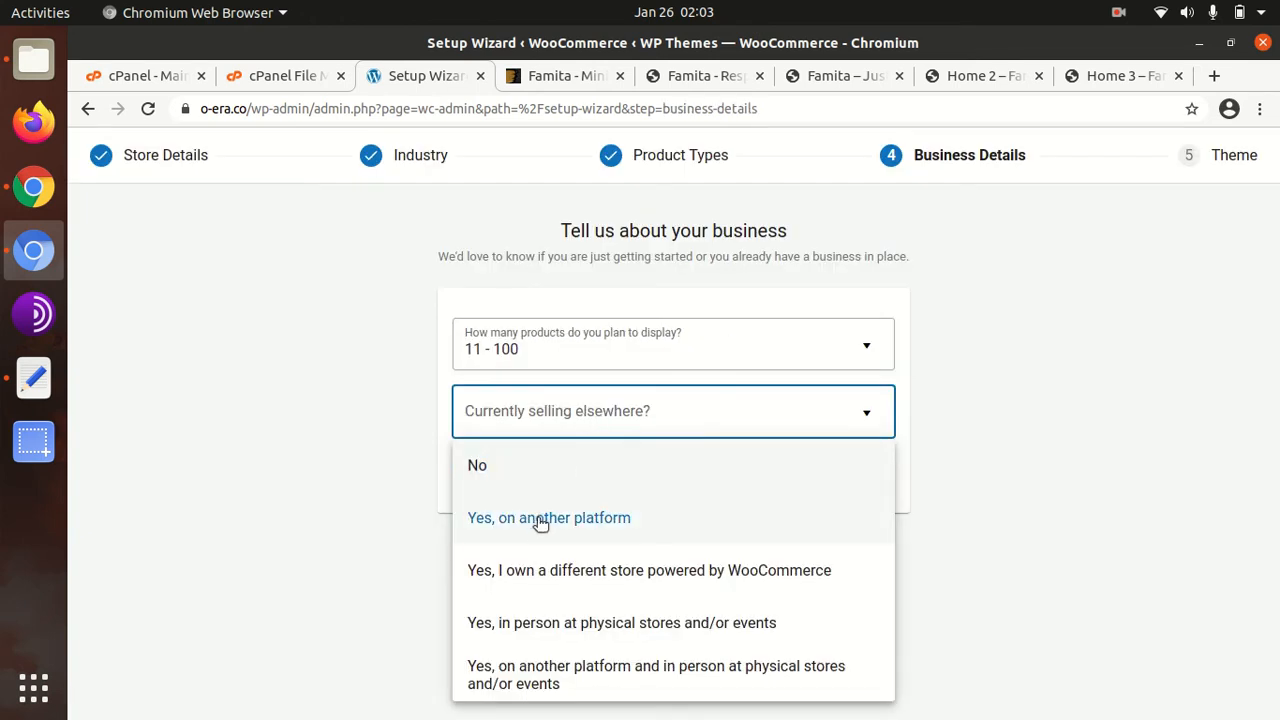
{"action": "left_click", "coordinate": [529, 467]}
{"action": "left_click", "coordinate": [860, 497]}
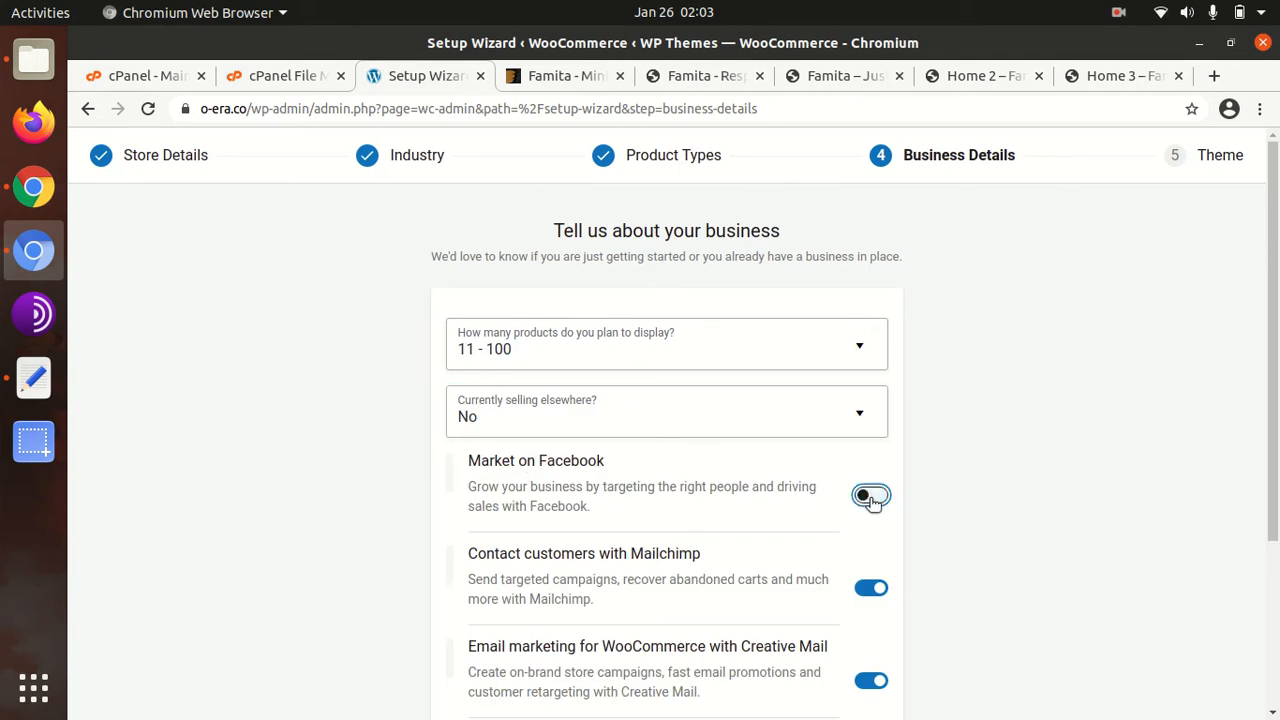
{"action": "scroll", "coordinate": [860, 500], "scroll_direction": "down", "scroll_amount": 4}
{"action": "left_click", "coordinate": [871, 392]}
{"action": "left_click", "coordinate": [868, 488]}
{"action": "scroll", "coordinate": [827, 571], "scroll_direction": "down", "scroll_amount": 2}
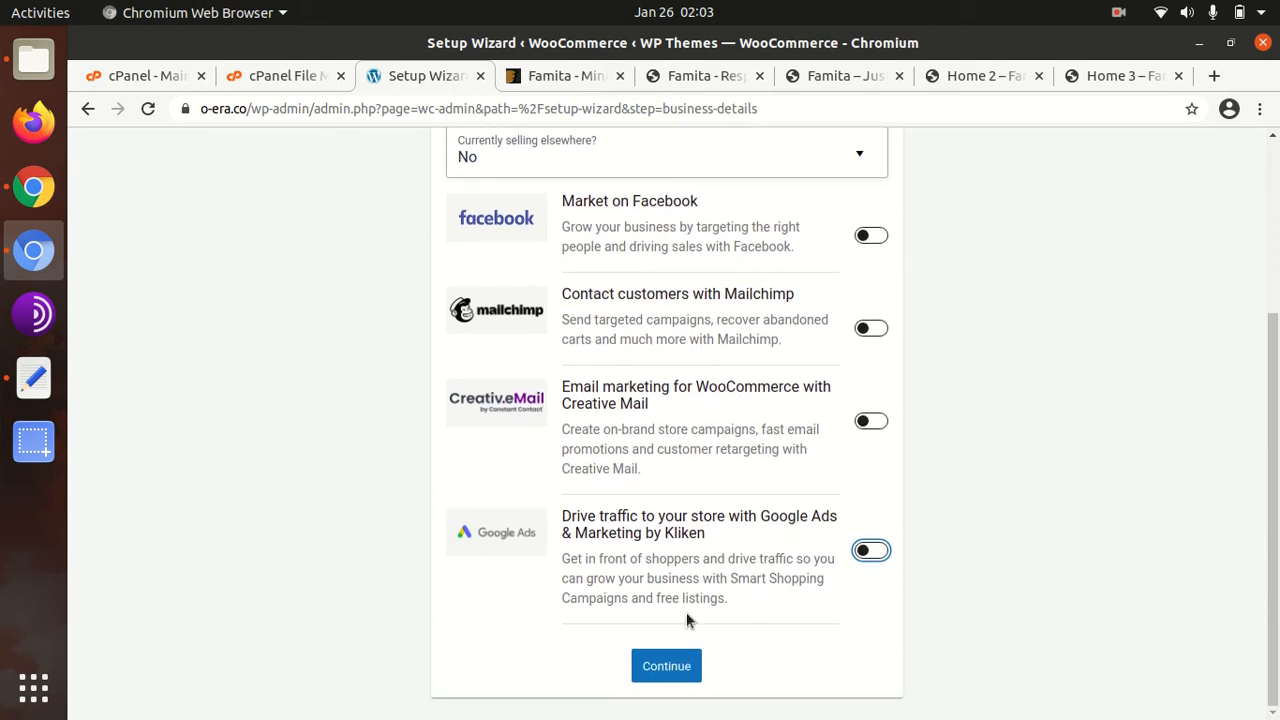
{"action": "left_click", "coordinate": [664, 675]}
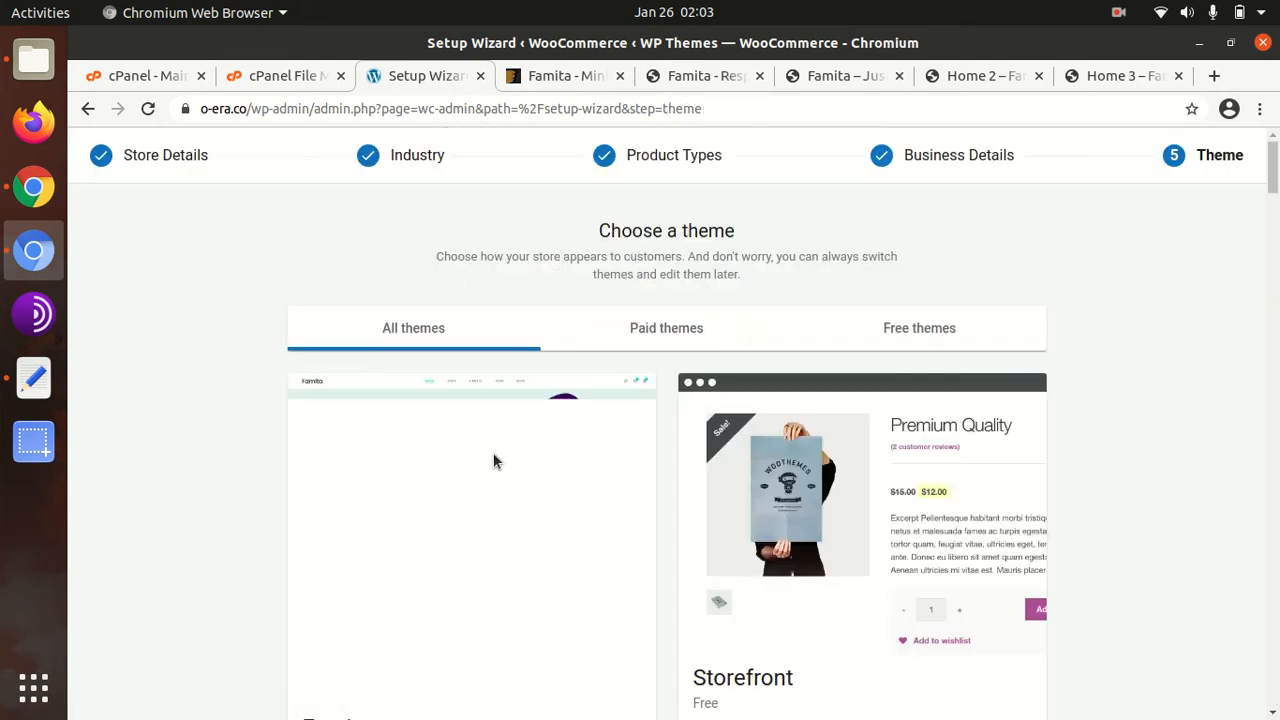
Keep Famita as the store theme and decline the Jetpack offer
{"action": "scroll", "coordinate": [510, 446], "scroll_direction": "down", "scroll_amount": 3}
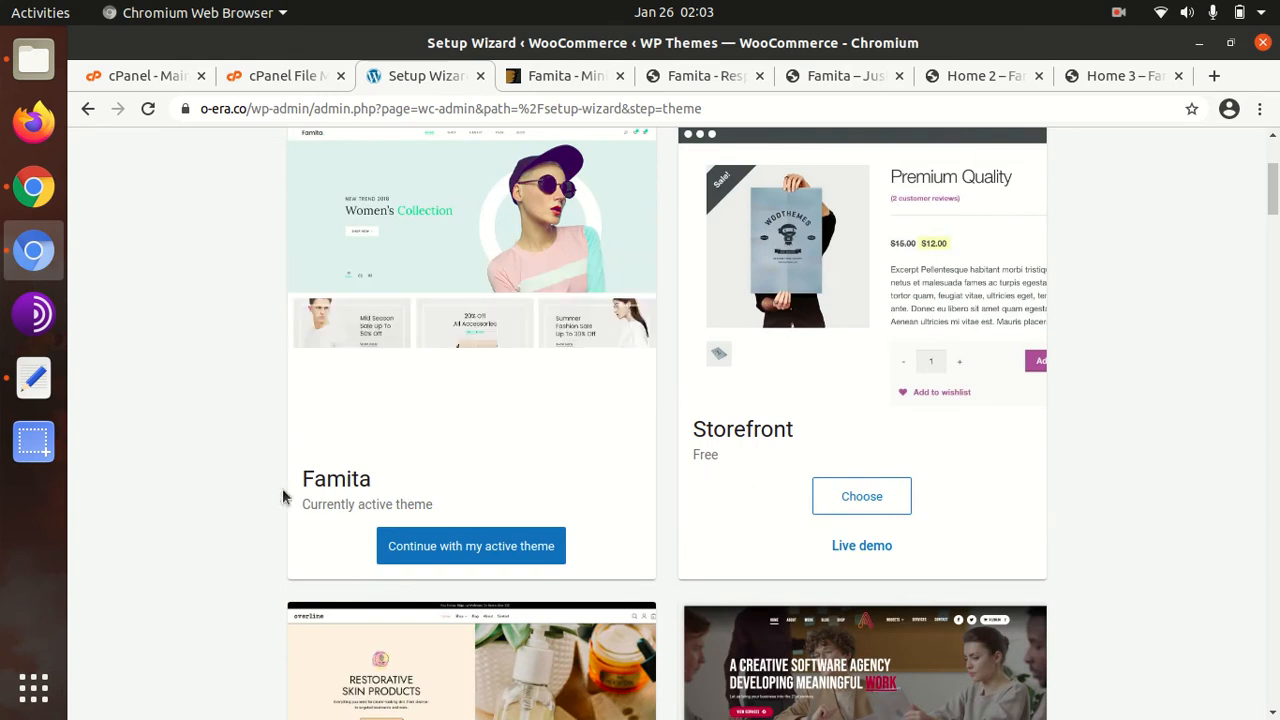
{"action": "left_click", "coordinate": [465, 553]}
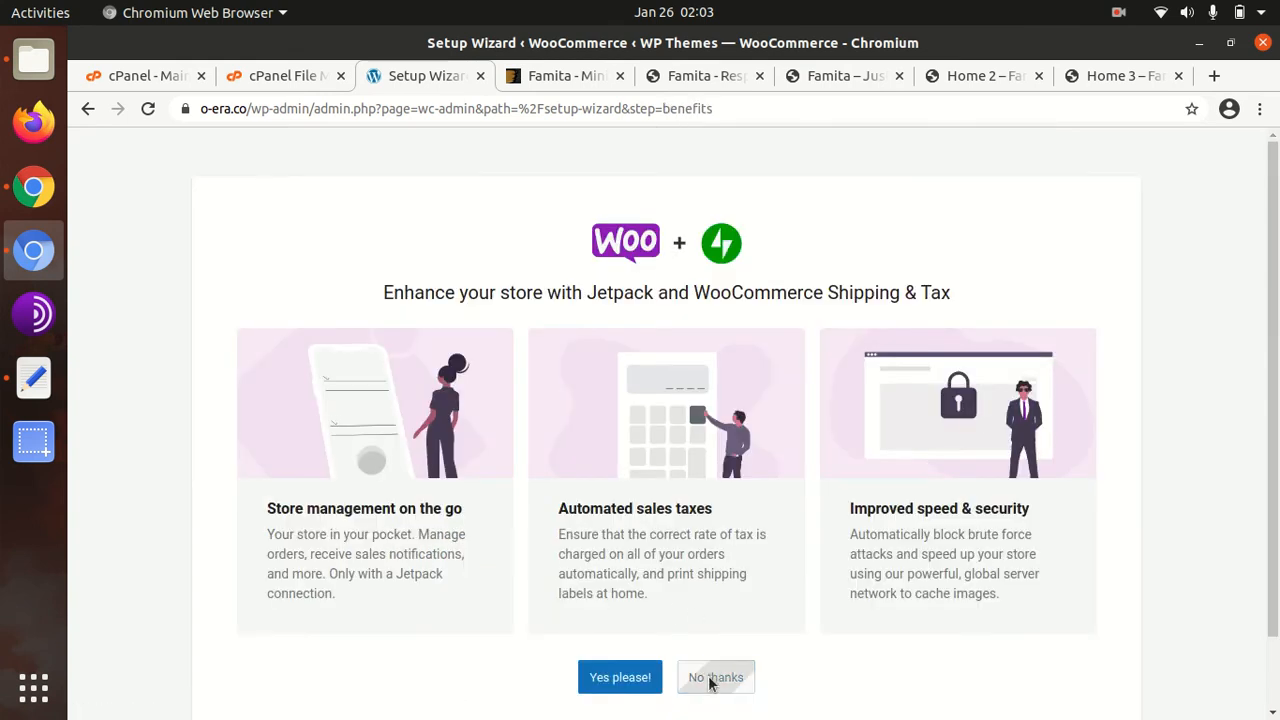
{"action": "left_click", "coordinate": [709, 677]}
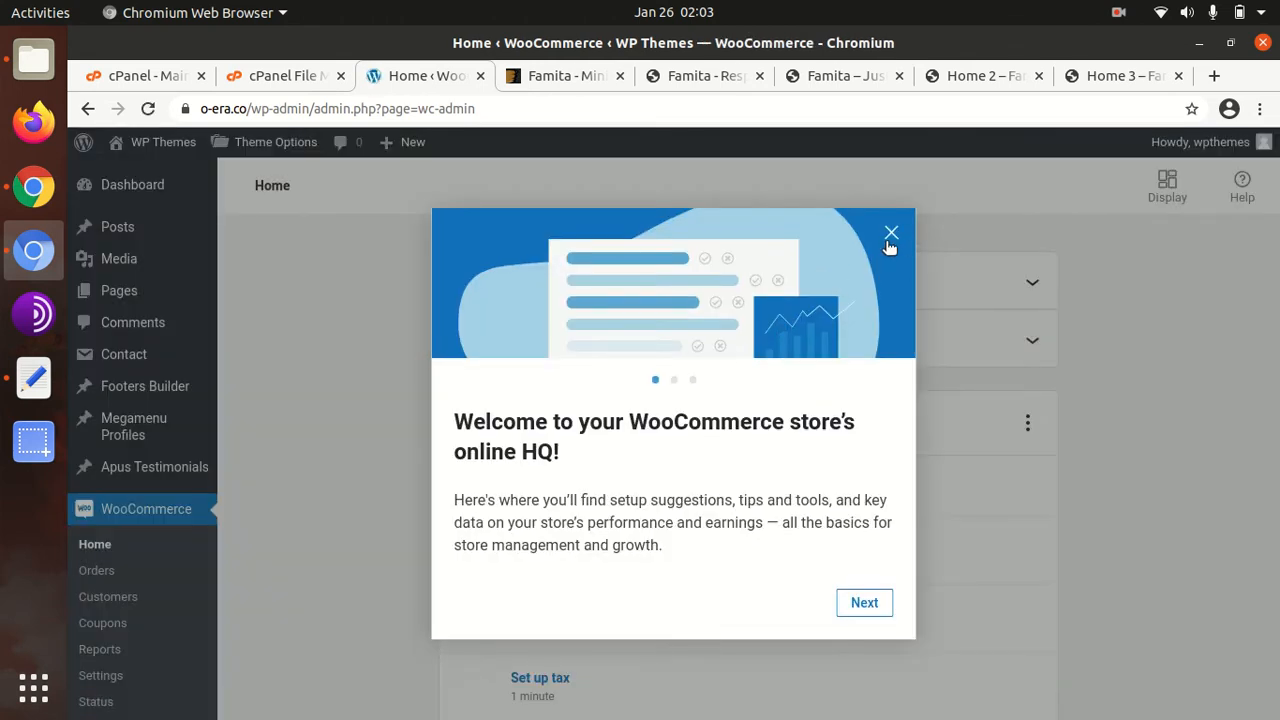
Dismiss the WooCommerce welcome tour and view the still-empty live site in a new tab
{"action": "left_click", "coordinate": [890, 236]}
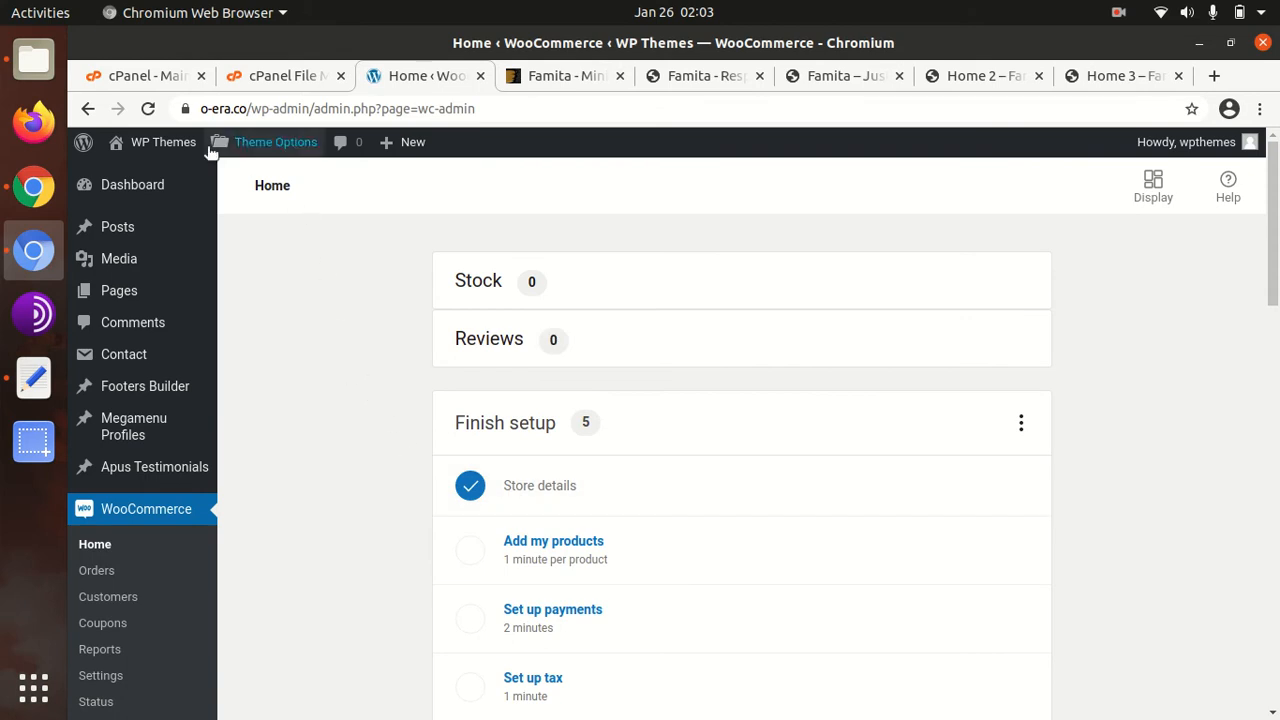
{"action": "mouse_move", "coordinate": [160, 146]}
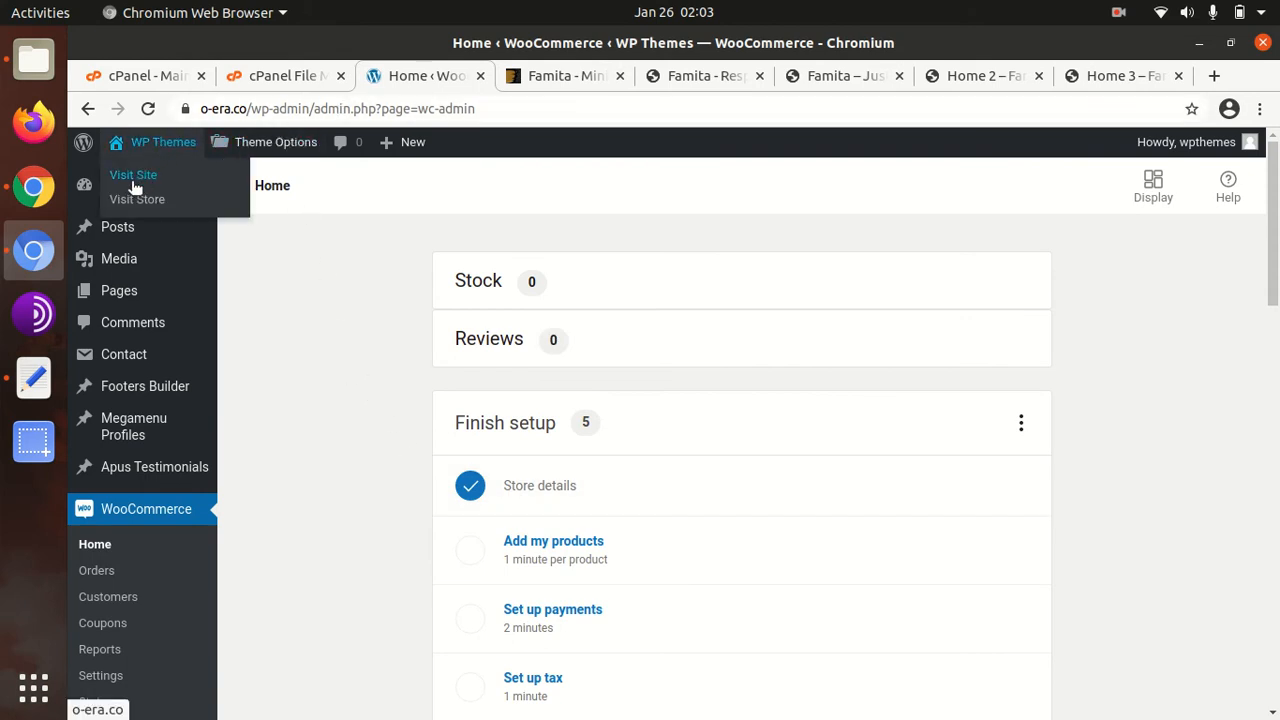
{"action": "middle_click", "coordinate": [133, 174]}
{"action": "left_click", "coordinate": [517, 77]}
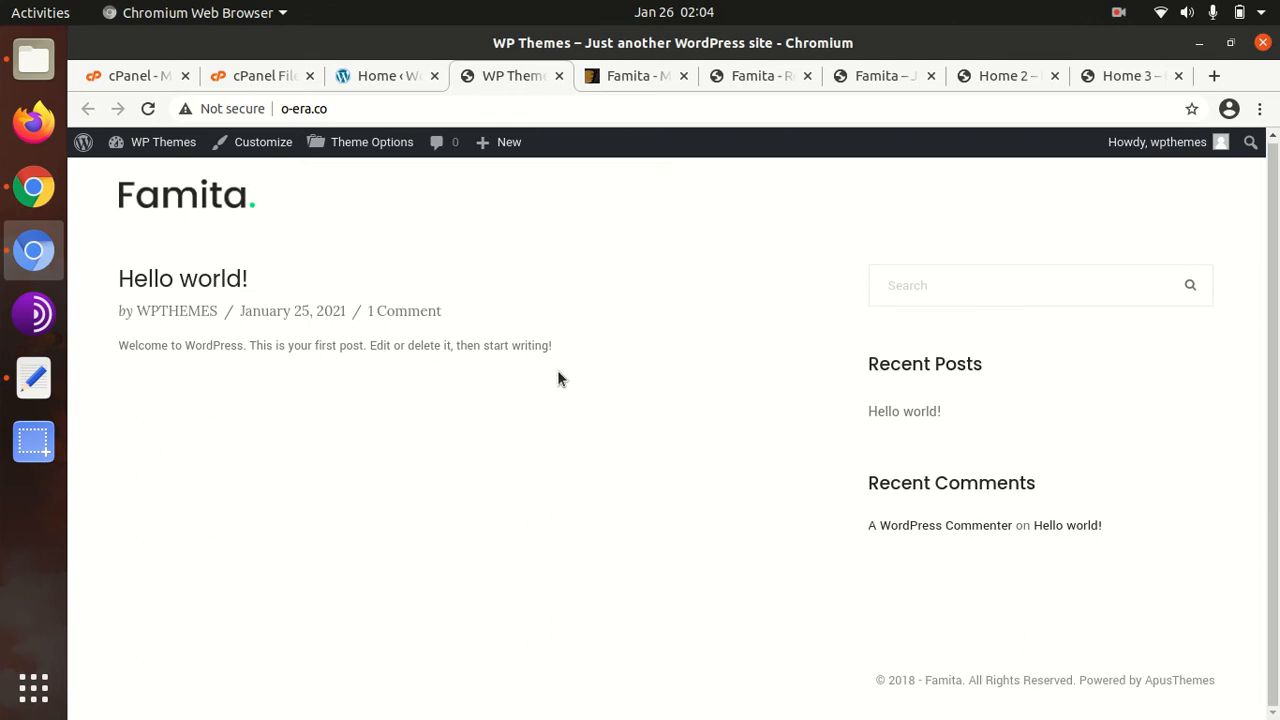
{"action": "left_click", "coordinate": [373, 77]}
Go to Tools > Apus Demo Import in the admin
{"action": "scroll", "coordinate": [324, 388], "scroll_direction": "down", "scroll_amount": 5}
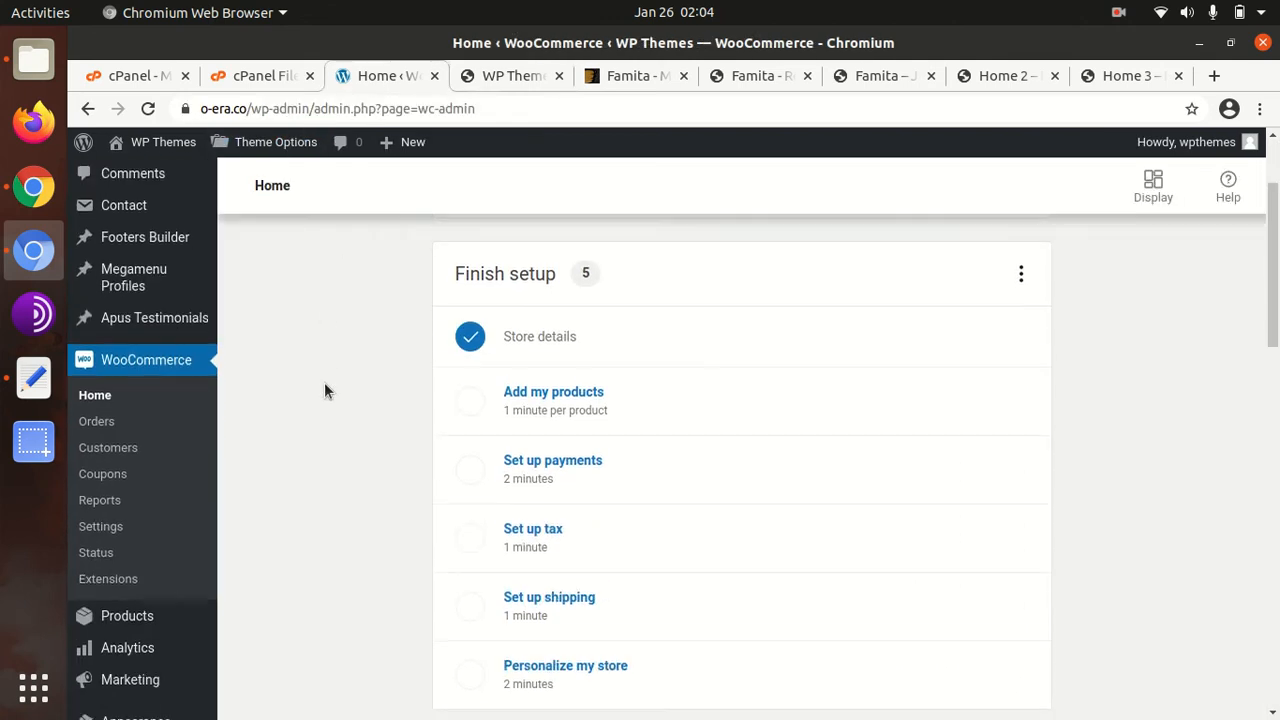
{"action": "scroll", "coordinate": [324, 390], "scroll_direction": "down", "scroll_amount": 3}
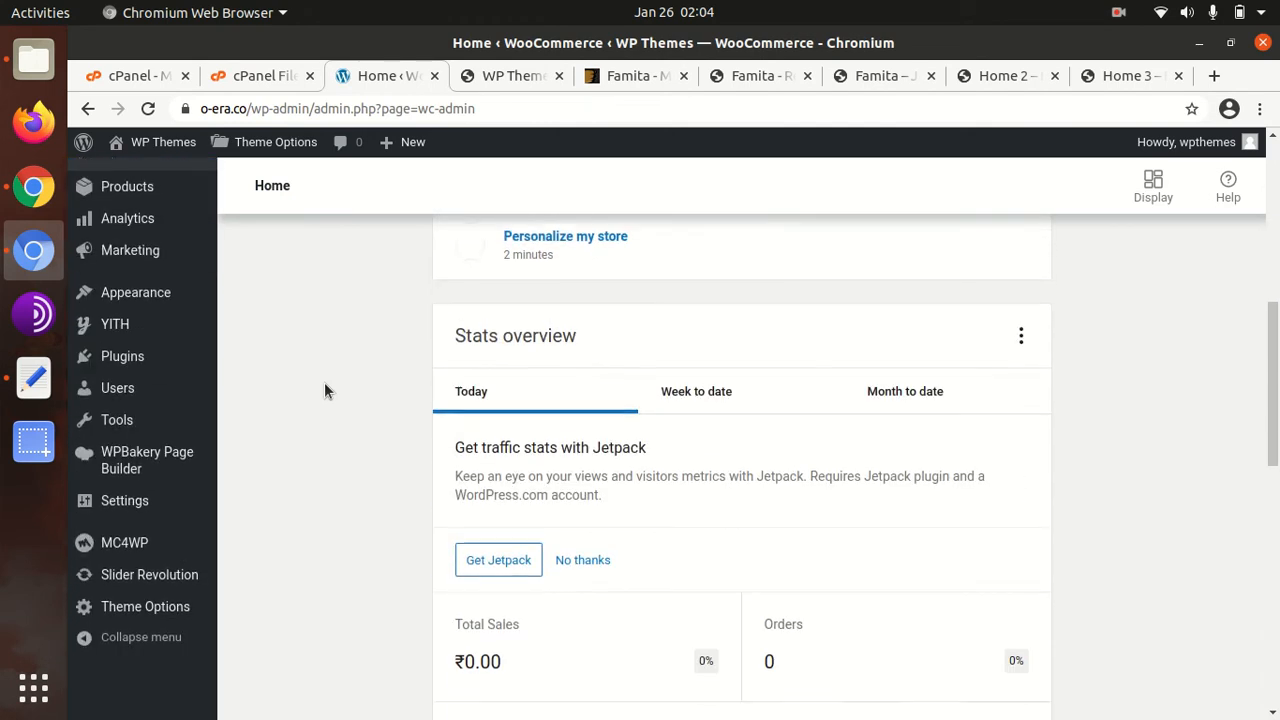
{"action": "scroll", "coordinate": [324, 390], "scroll_direction": "up", "scroll_amount": 4}
{"action": "scroll", "coordinate": [324, 390], "scroll_direction": "down", "scroll_amount": 2}
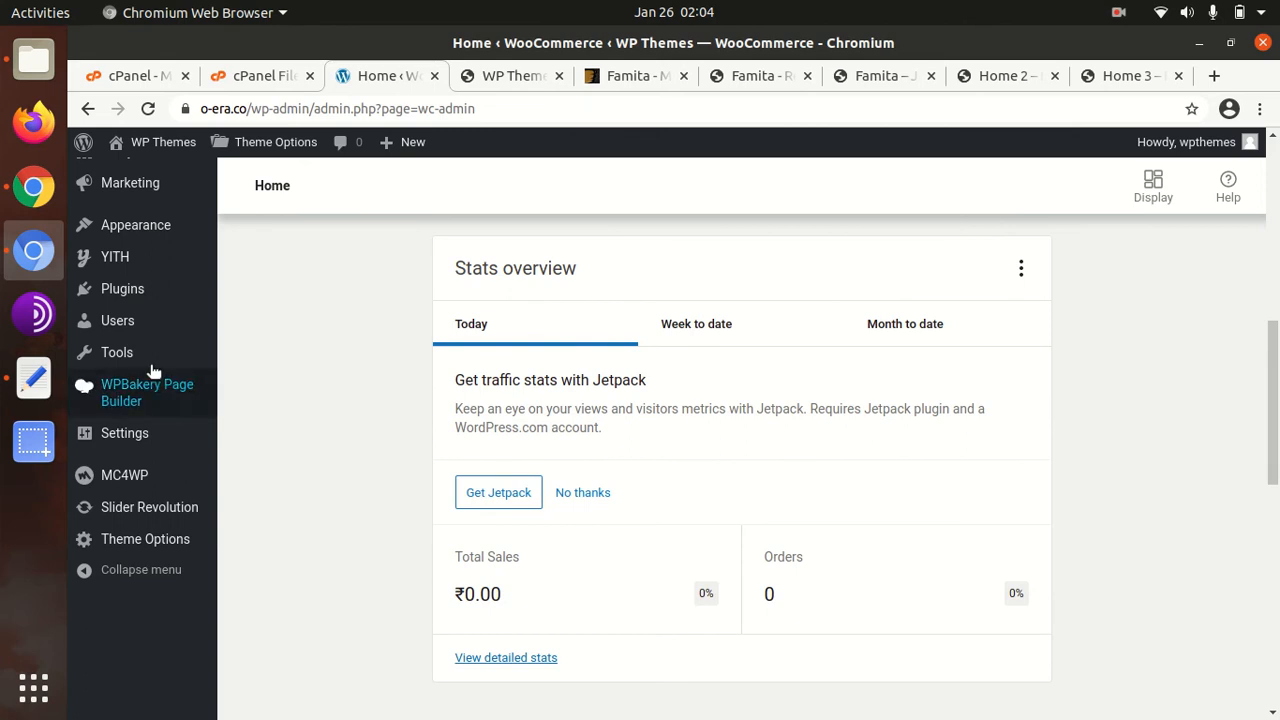
{"action": "scroll", "coordinate": [165, 540], "scroll_direction": "up", "scroll_amount": 4}
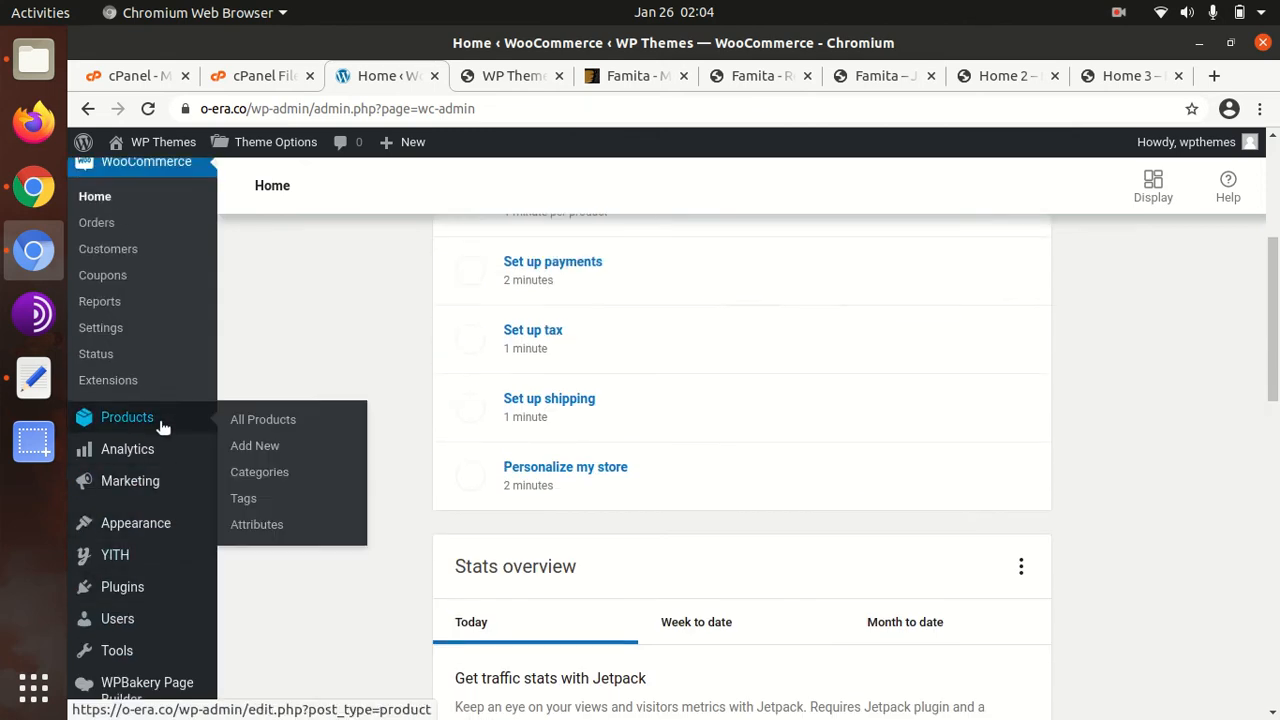
{"action": "scroll", "coordinate": [160, 420], "scroll_direction": "down", "scroll_amount": 3}
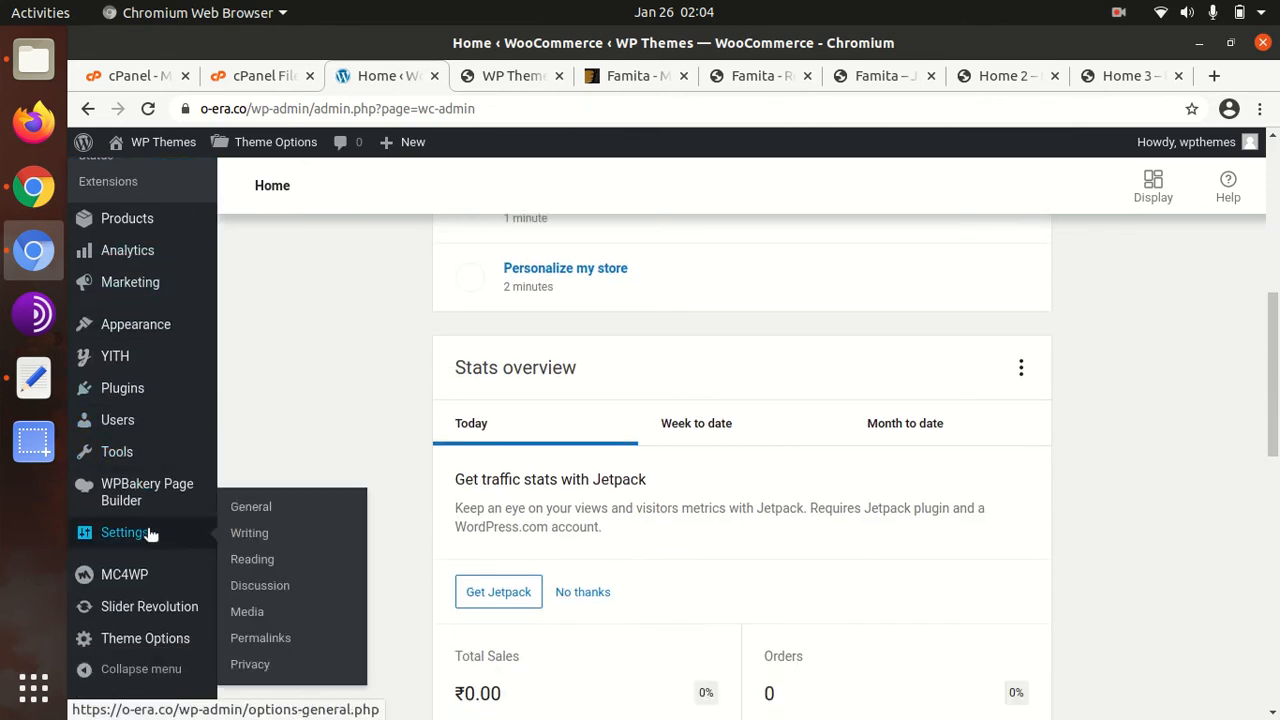
{"action": "mouse_move", "coordinate": [125, 460]}
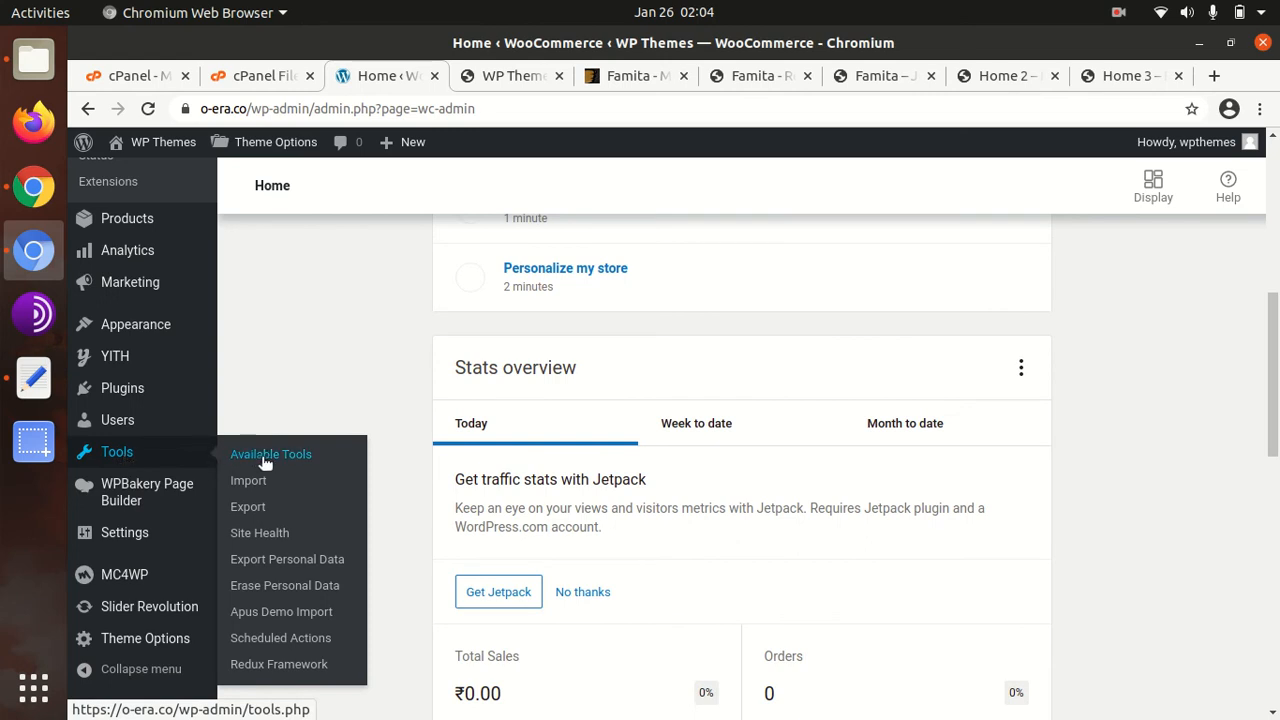
{"action": "left_click", "coordinate": [278, 620]}
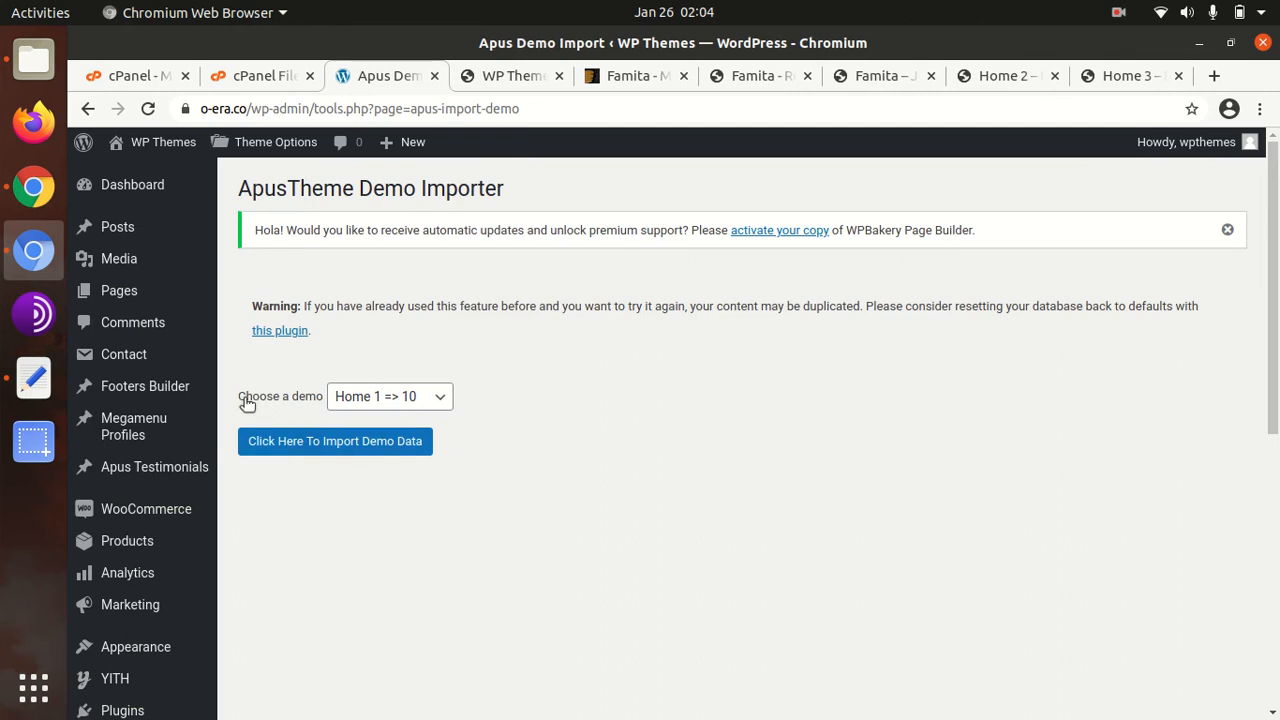
Keep Home 1 => 10 as the chosen demo and confirm importing its demo data
{"action": "left_click", "coordinate": [439, 400]}
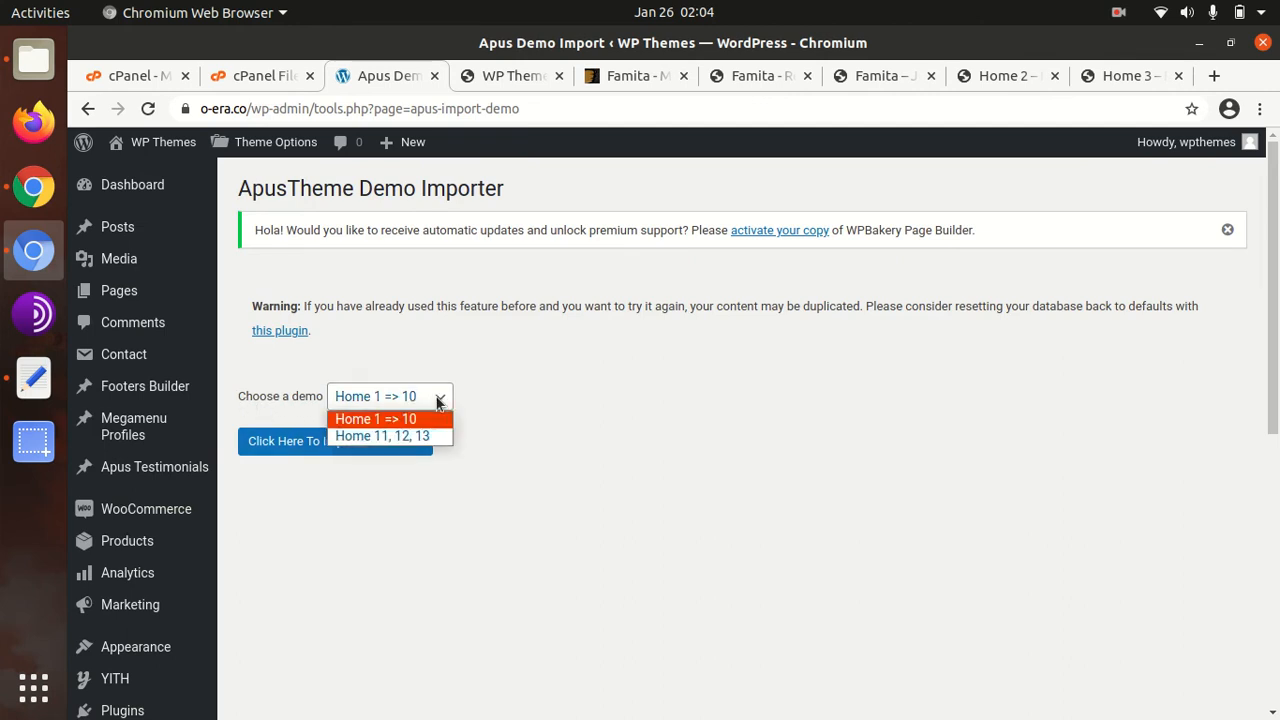
{"action": "left_click", "coordinate": [526, 395]}
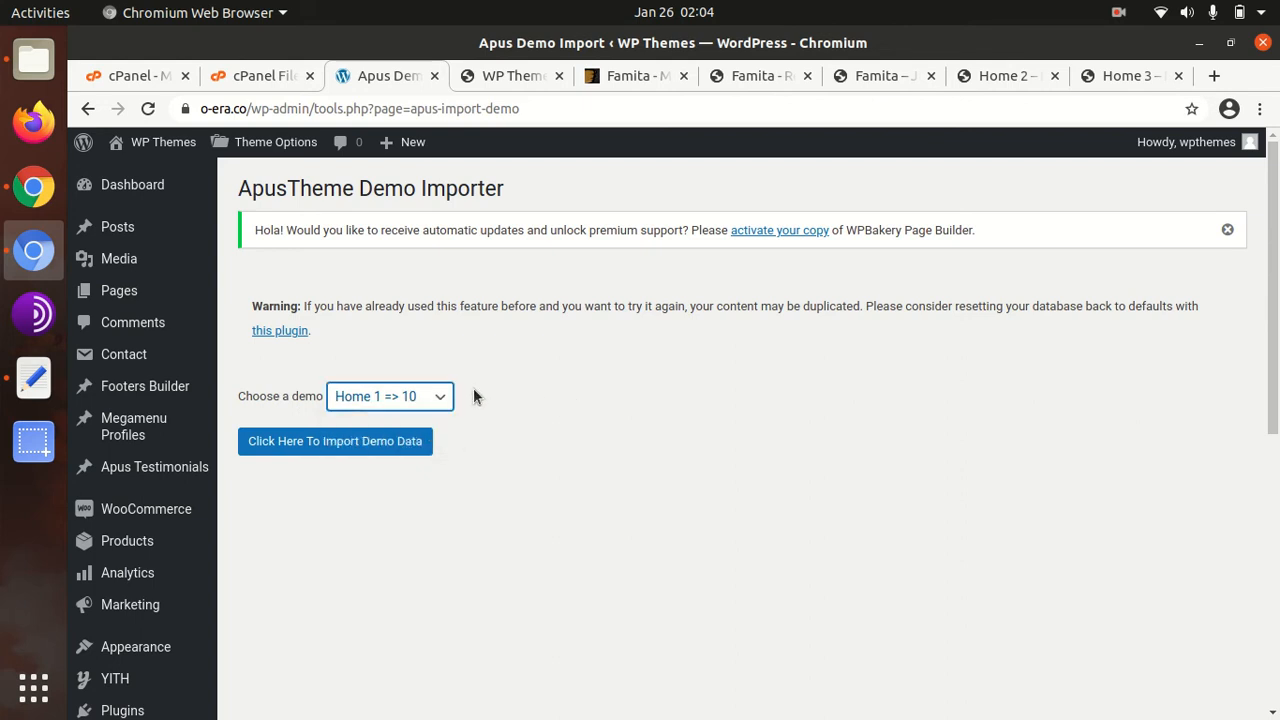
{"action": "left_click", "coordinate": [426, 398]}
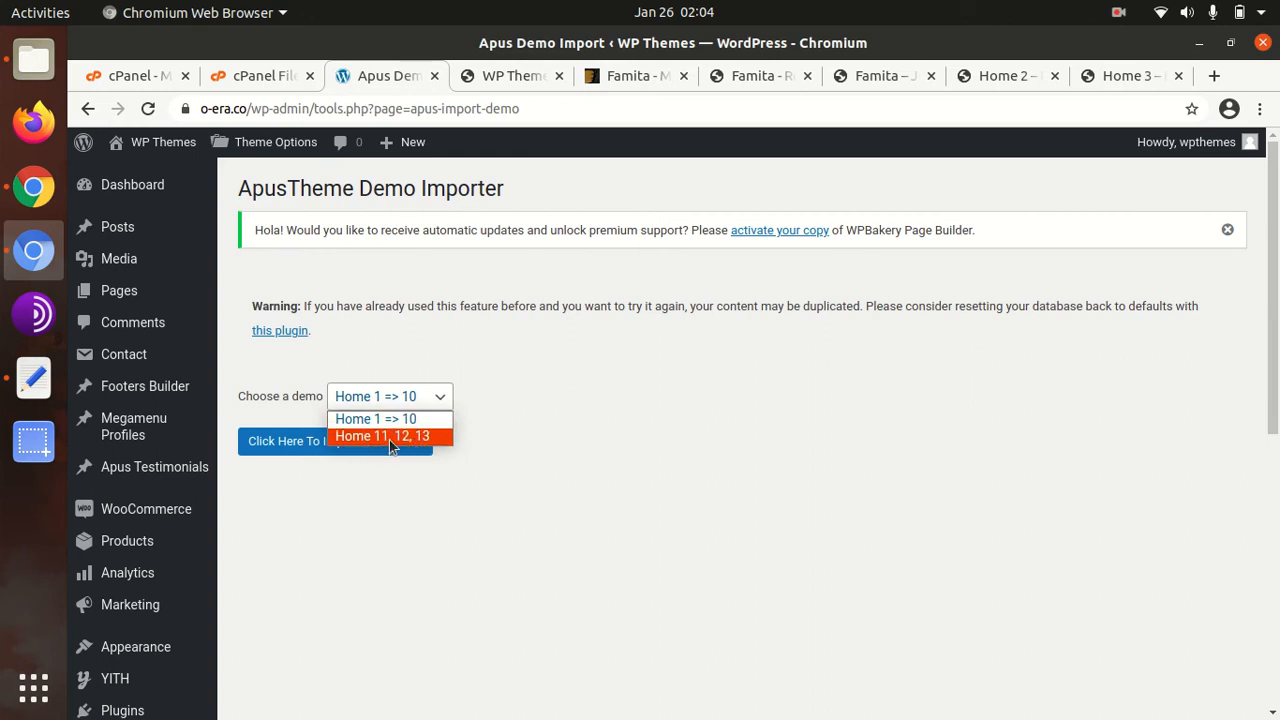
{"action": "left_click", "coordinate": [539, 430]}
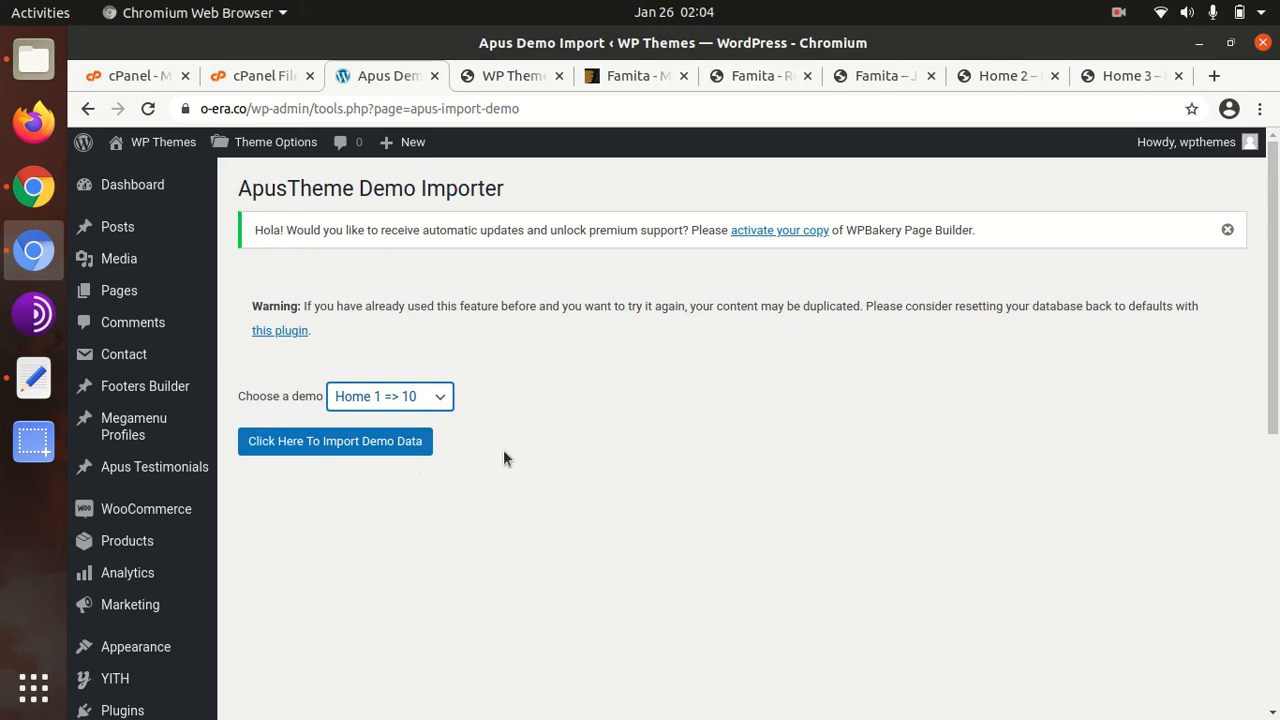
{"action": "left_click", "coordinate": [318, 450]}
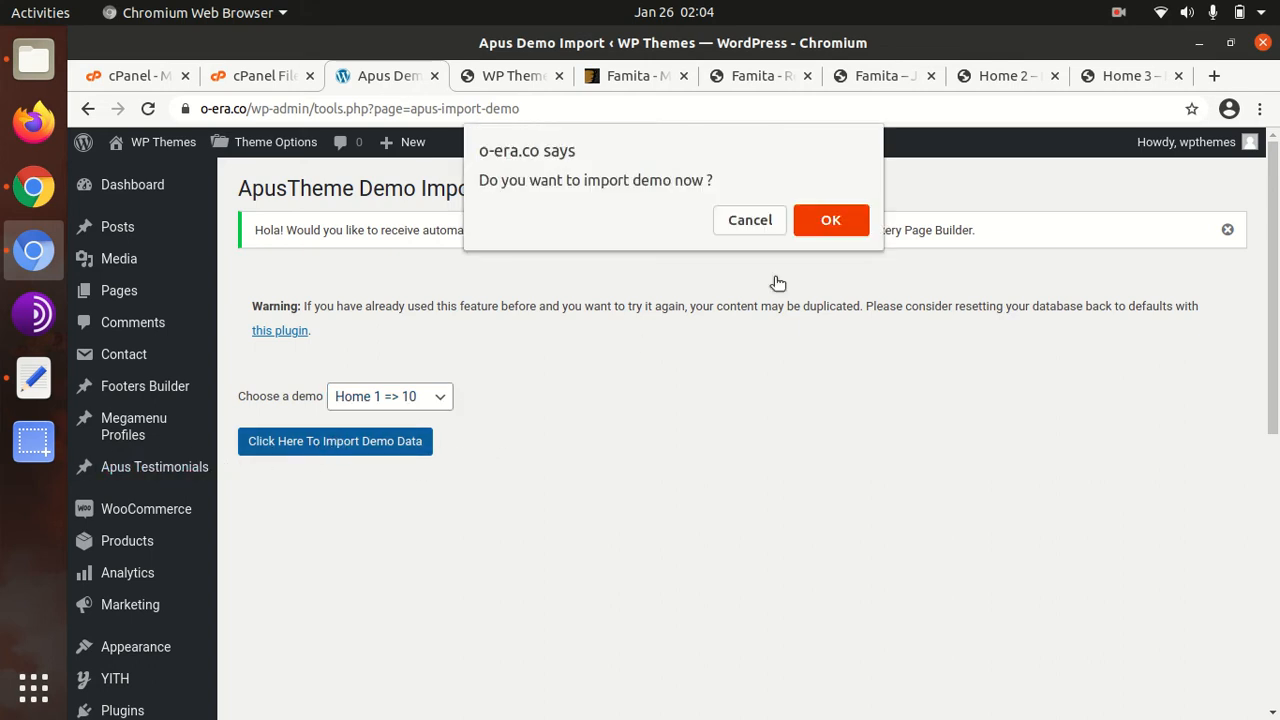
{"action": "left_click", "coordinate": [832, 222]}
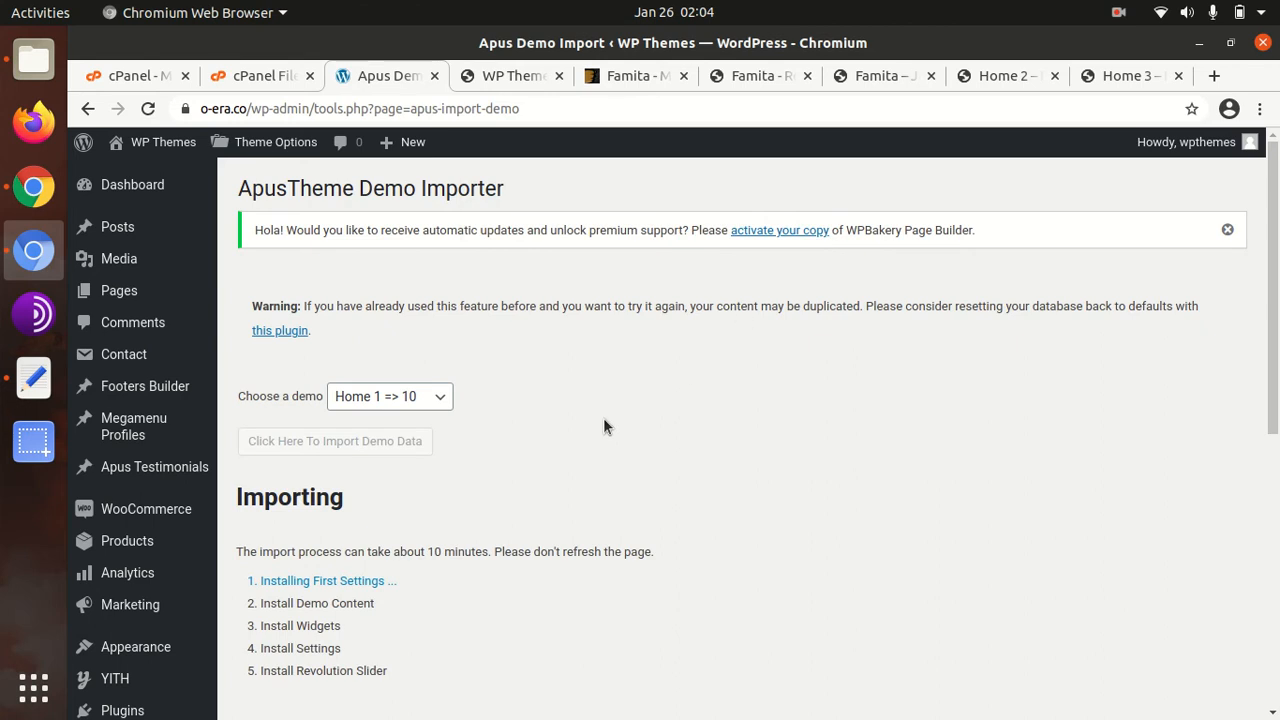
Wait for the import to report 'Importing is successful!', then reload the live site tab
{"action": "scroll", "coordinate": [595, 428], "scroll_direction": "down", "scroll_amount": 1}
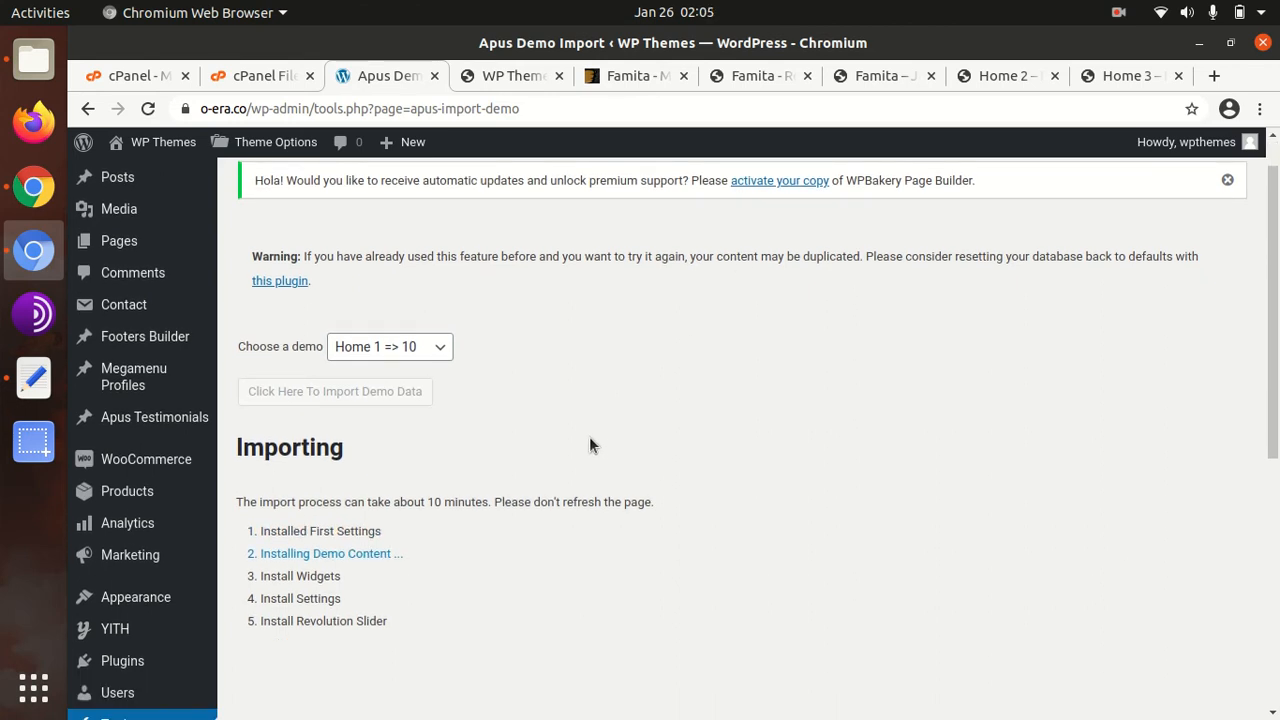
{"action": "left_click_drag", "start_coordinate": [414, 503], "coordinate": [489, 502]}
{"action": "left_click", "coordinate": [512, 563]}
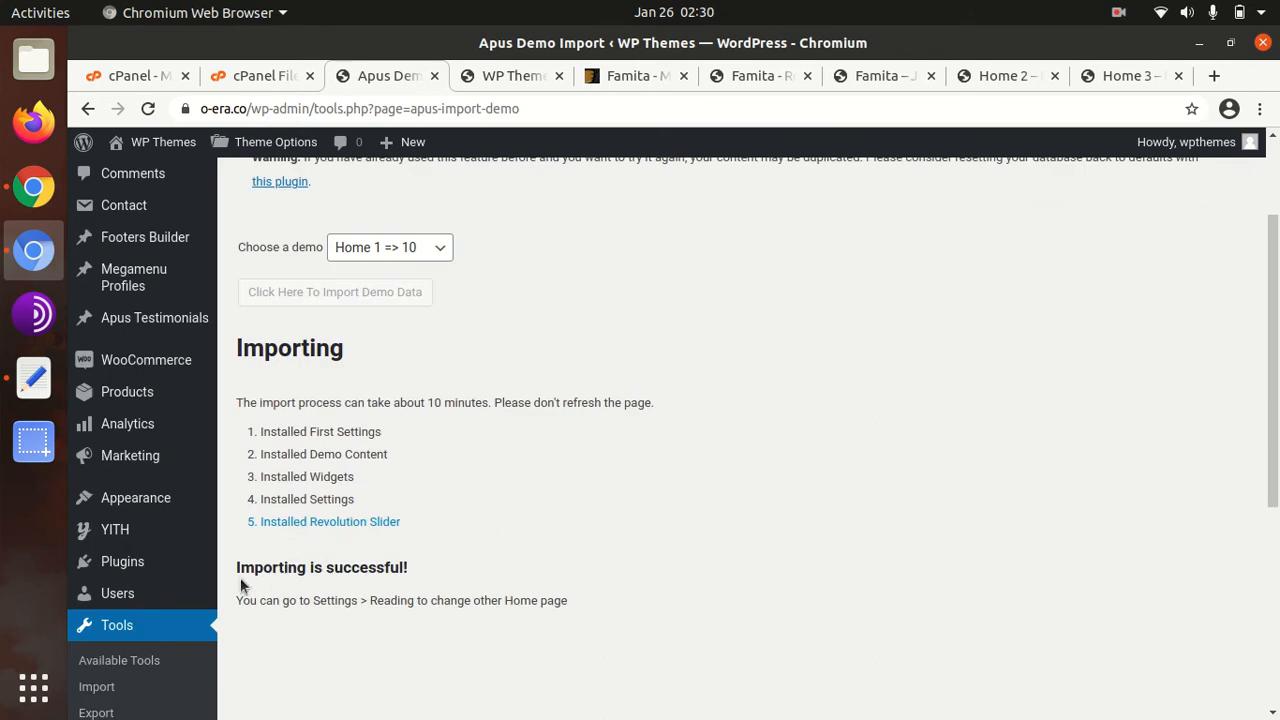
{"action": "left_click_drag", "start_coordinate": [236, 567], "coordinate": [406, 570]}
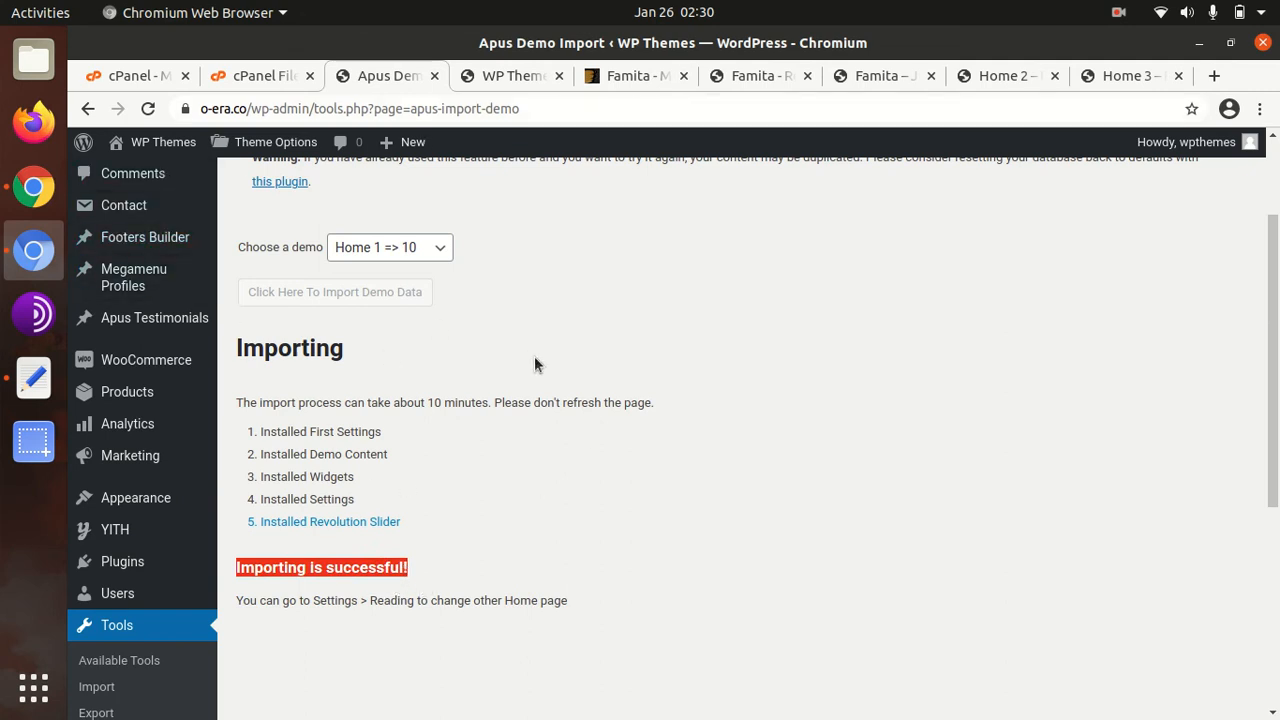
{"action": "scroll", "coordinate": [570, 336], "scroll_direction": "up", "scroll_amount": 3}
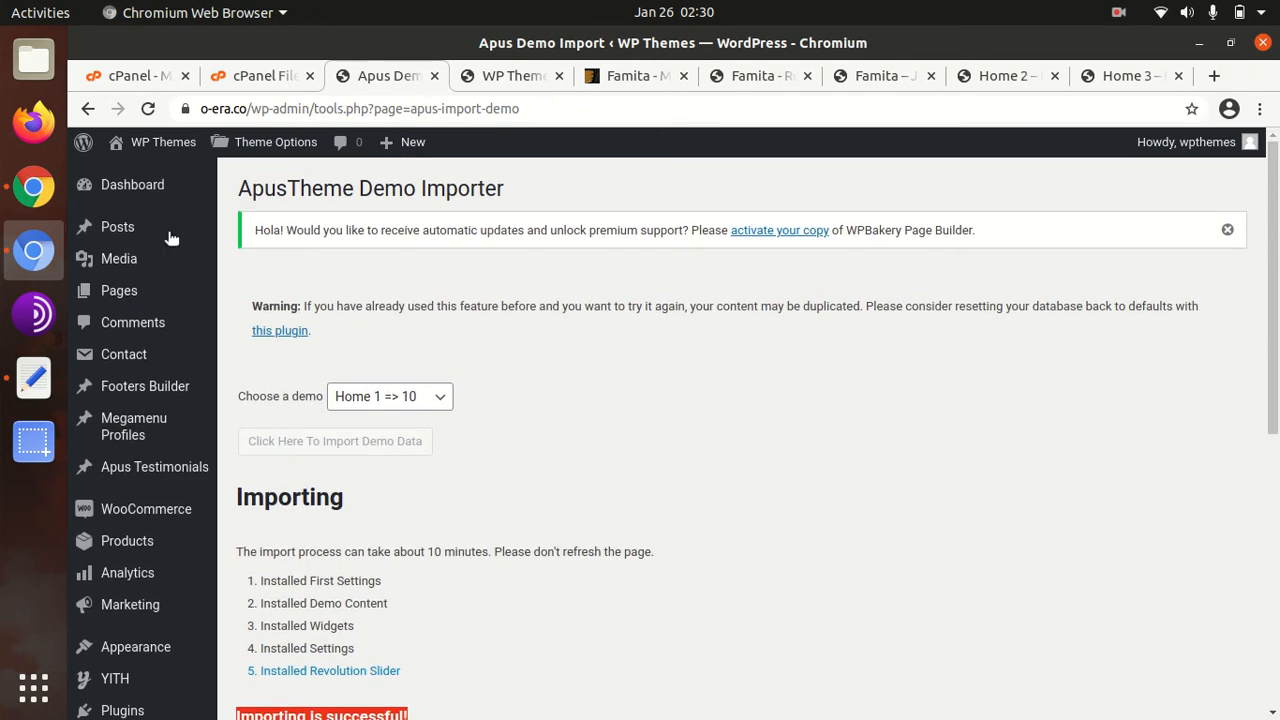
{"action": "left_click", "coordinate": [496, 78]}
{"action": "left_click", "coordinate": [149, 109]}
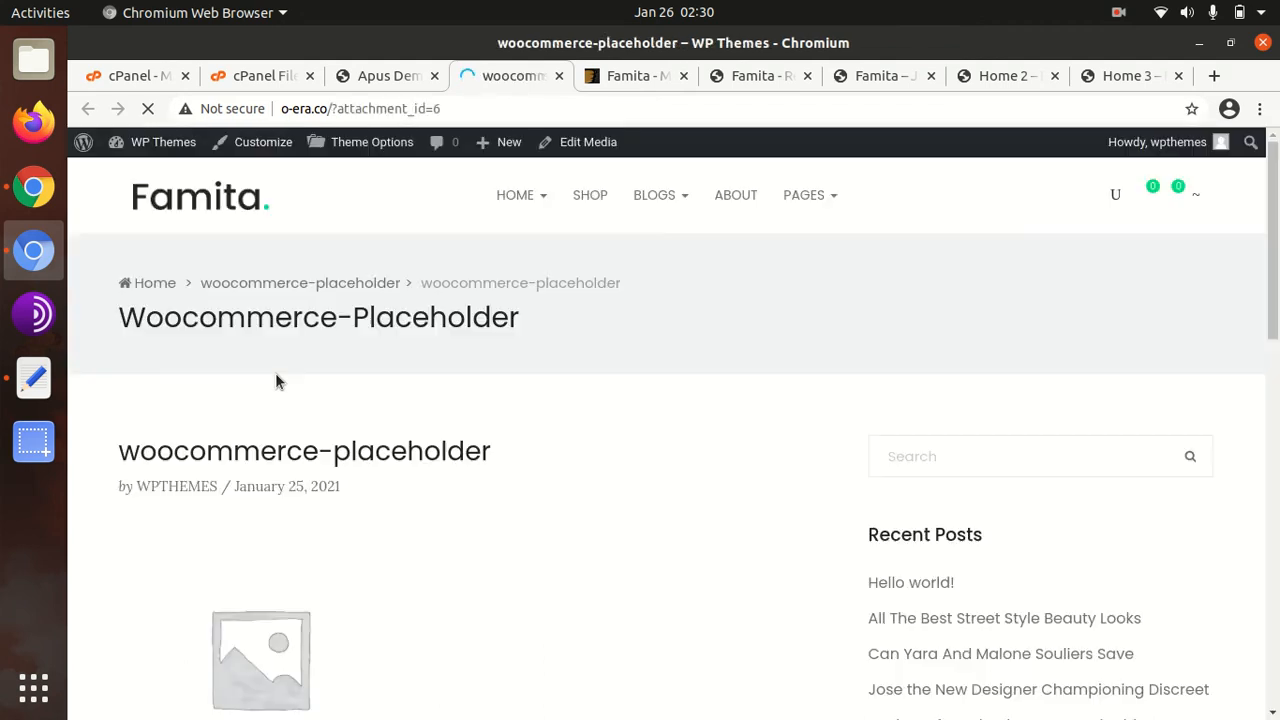
Strip the attachment part from the live site's address to load its home page
{"action": "left_click_drag", "start_coordinate": [328, 109], "coordinate": [559, 110]}
{"action": "key", "text": "BackSpace"}
{"action": "key", "text": "Return"}
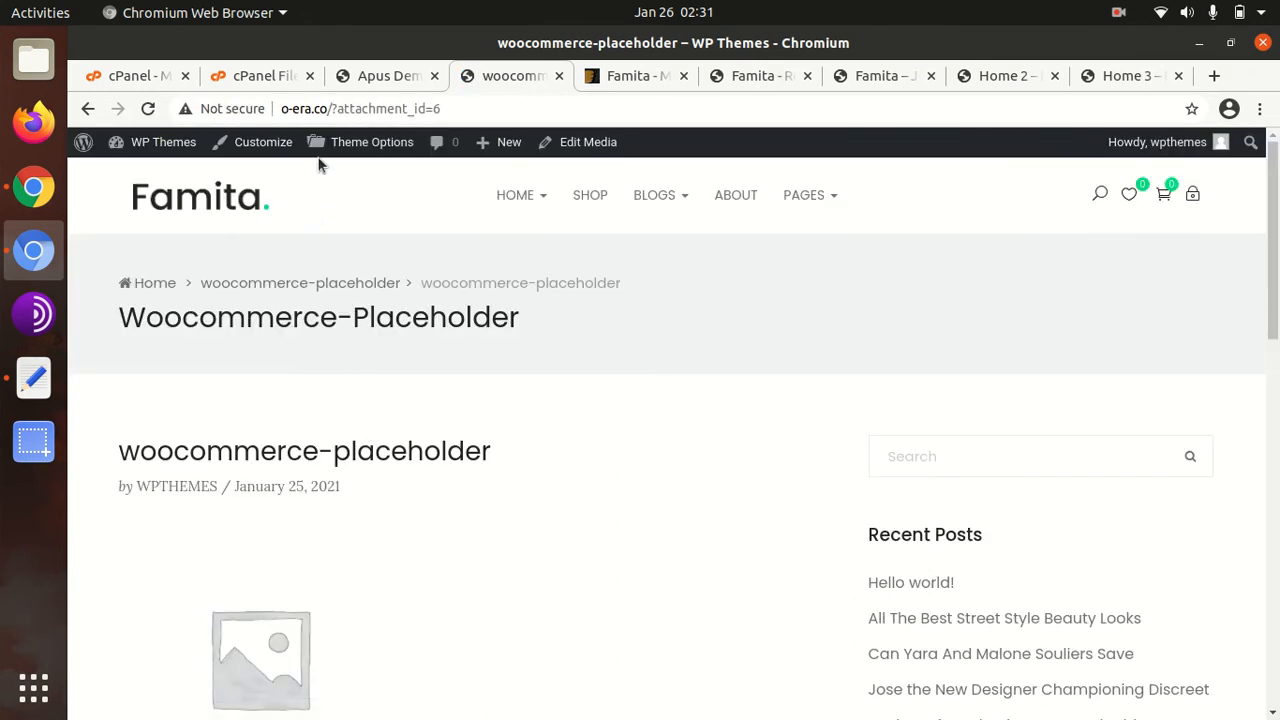
{"action": "scroll", "coordinate": [279, 369], "scroll_direction": "down", "scroll_amount": 10}
{"action": "scroll", "coordinate": [385, 177], "scroll_direction": "up", "scroll_amount": 6}
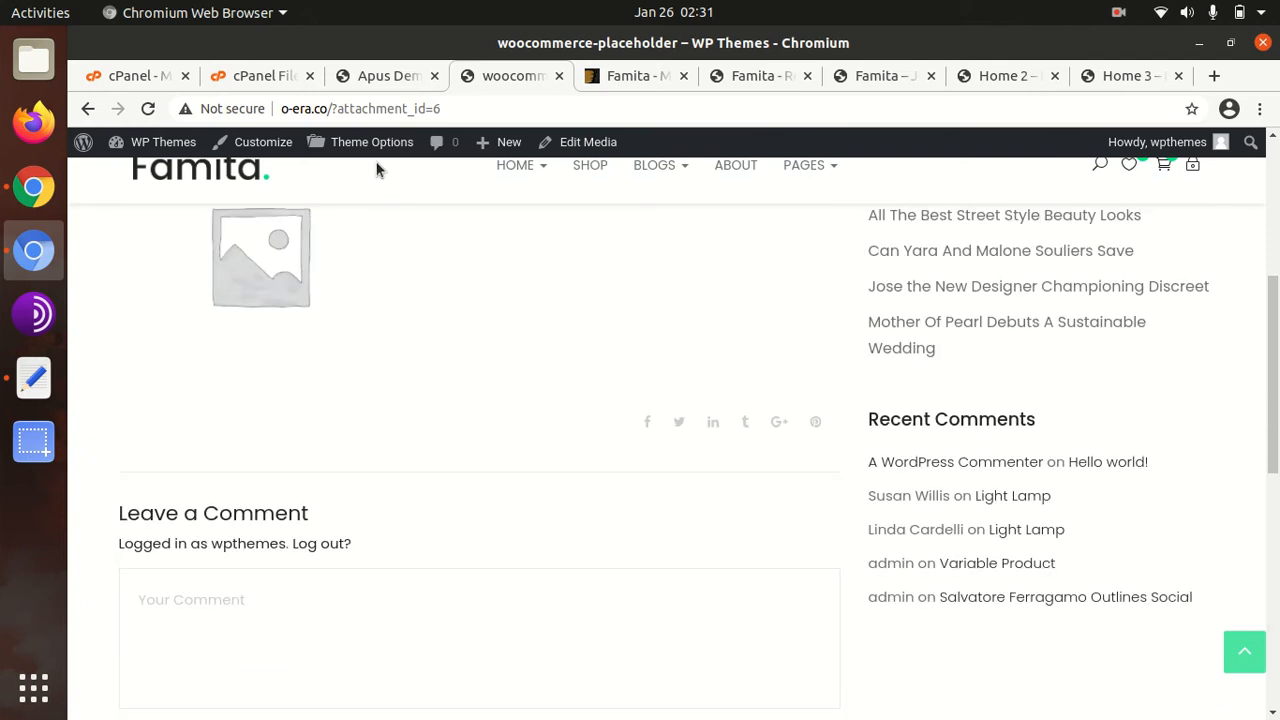
Check the importer's hint about changing the home page, then return to the placeholder tab
{"action": "left_click", "coordinate": [380, 80]}
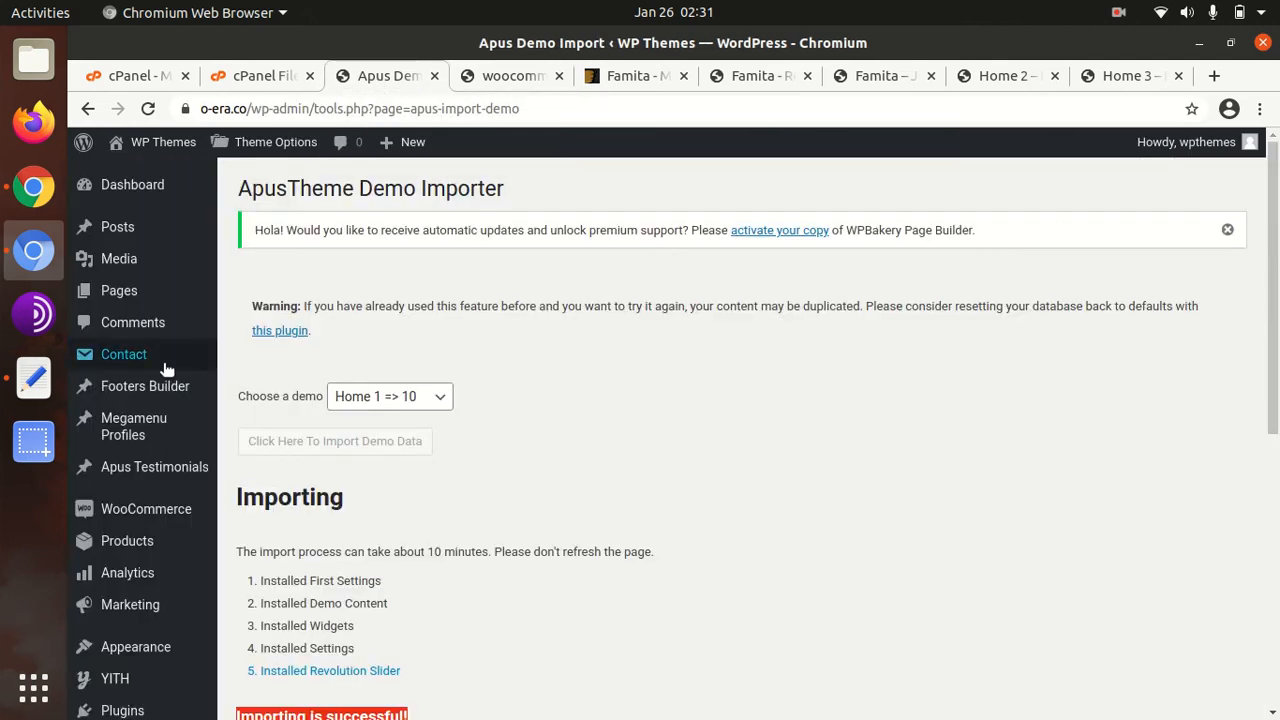
{"action": "scroll", "coordinate": [149, 409], "scroll_direction": "down", "scroll_amount": 5}
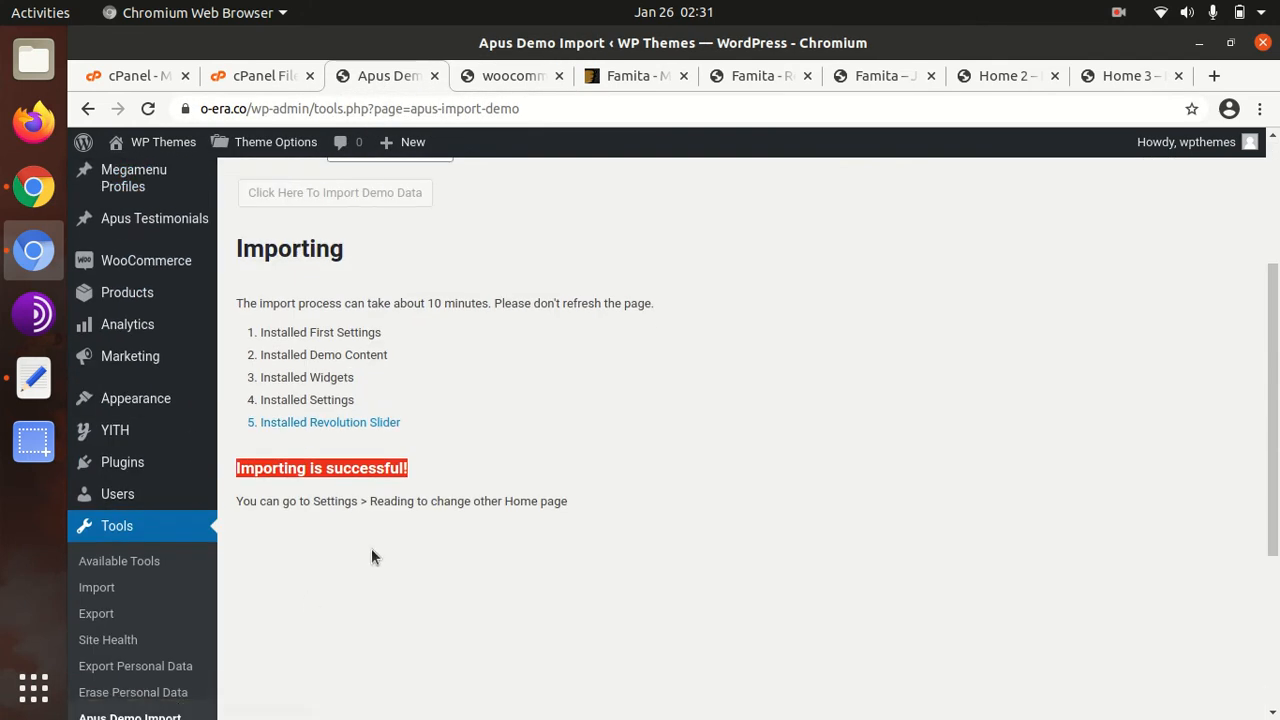
{"action": "left_click_drag", "start_coordinate": [376, 500], "coordinate": [631, 498]}
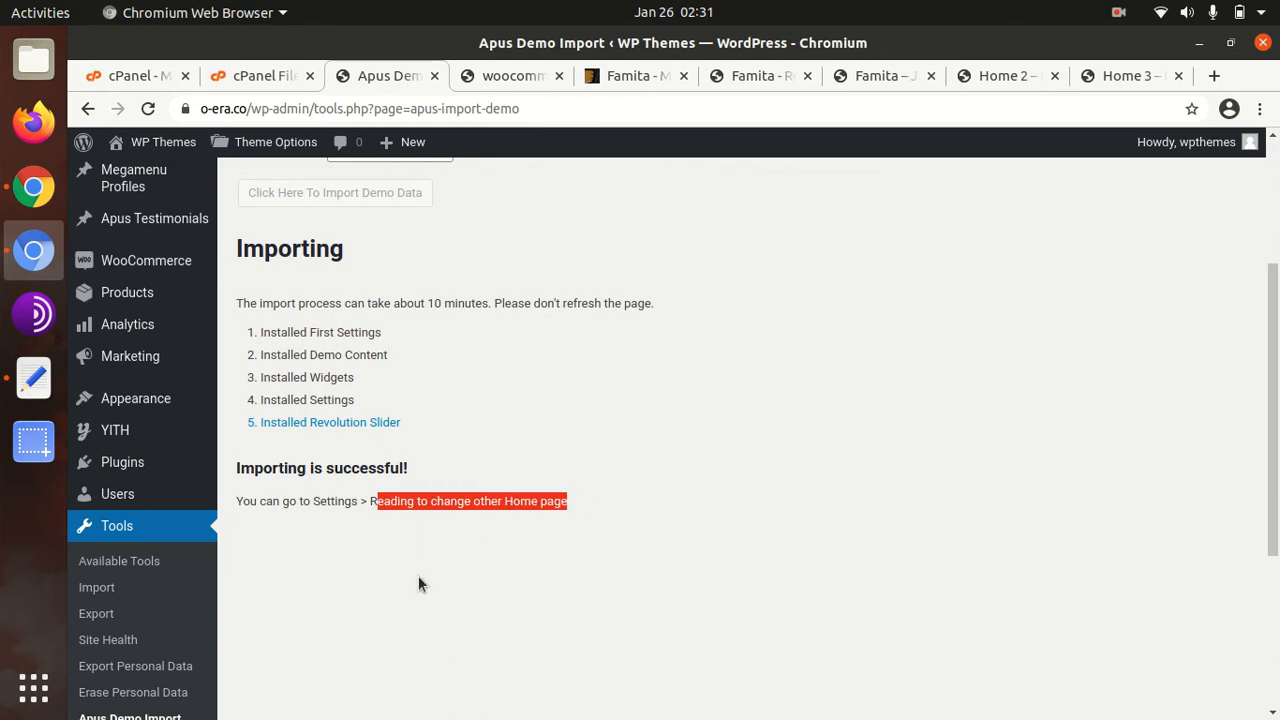
{"action": "left_click", "coordinate": [508, 76]}
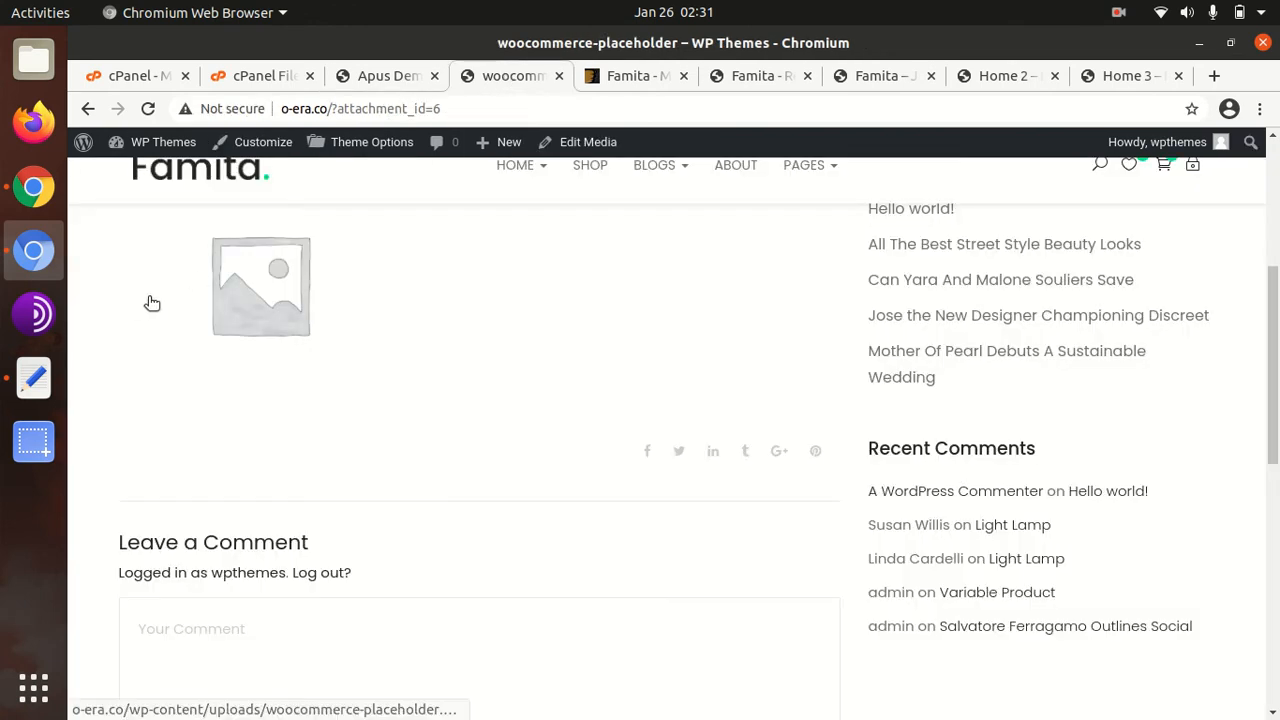
{"action": "scroll", "coordinate": [137, 299], "scroll_direction": "up", "scroll_amount": 3}
{"action": "scroll", "coordinate": [181, 204], "scroll_direction": "up", "scroll_amount": 2}
Open the Dashboard and log in with the saved password, retrying after the cookies error
{"action": "mouse_move", "coordinate": [160, 142]}
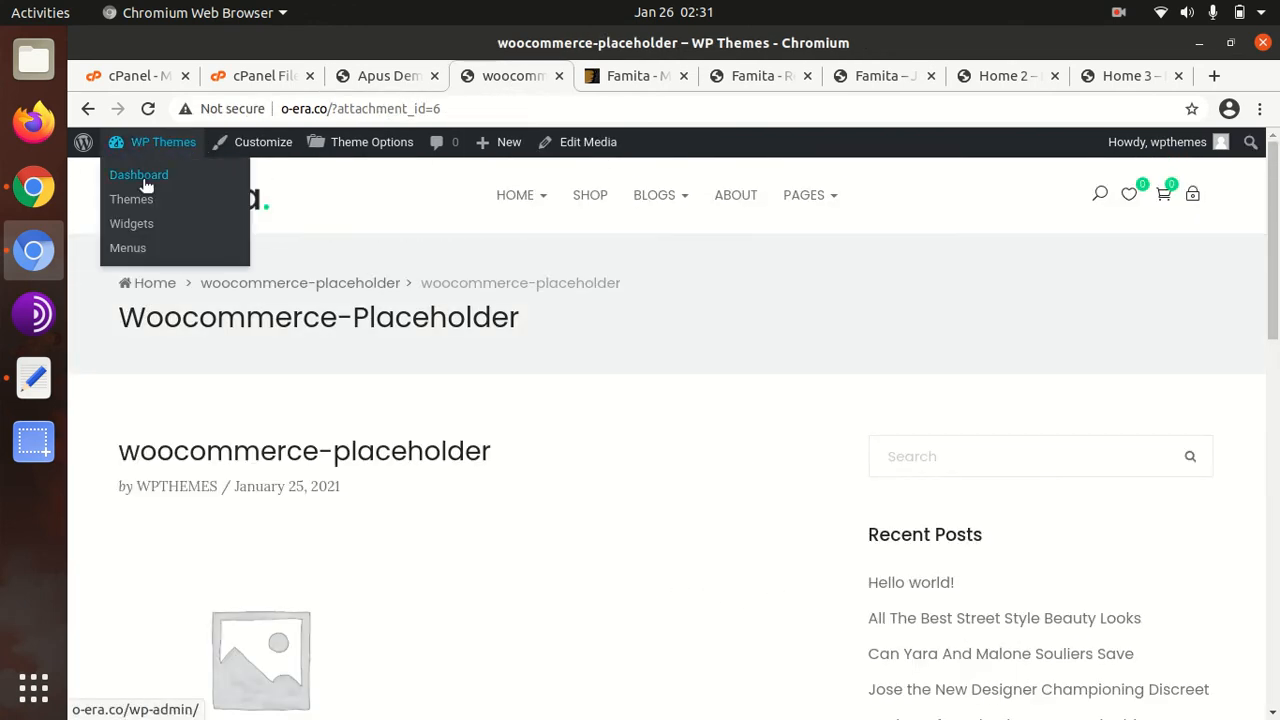
{"action": "left_click", "coordinate": [140, 176]}
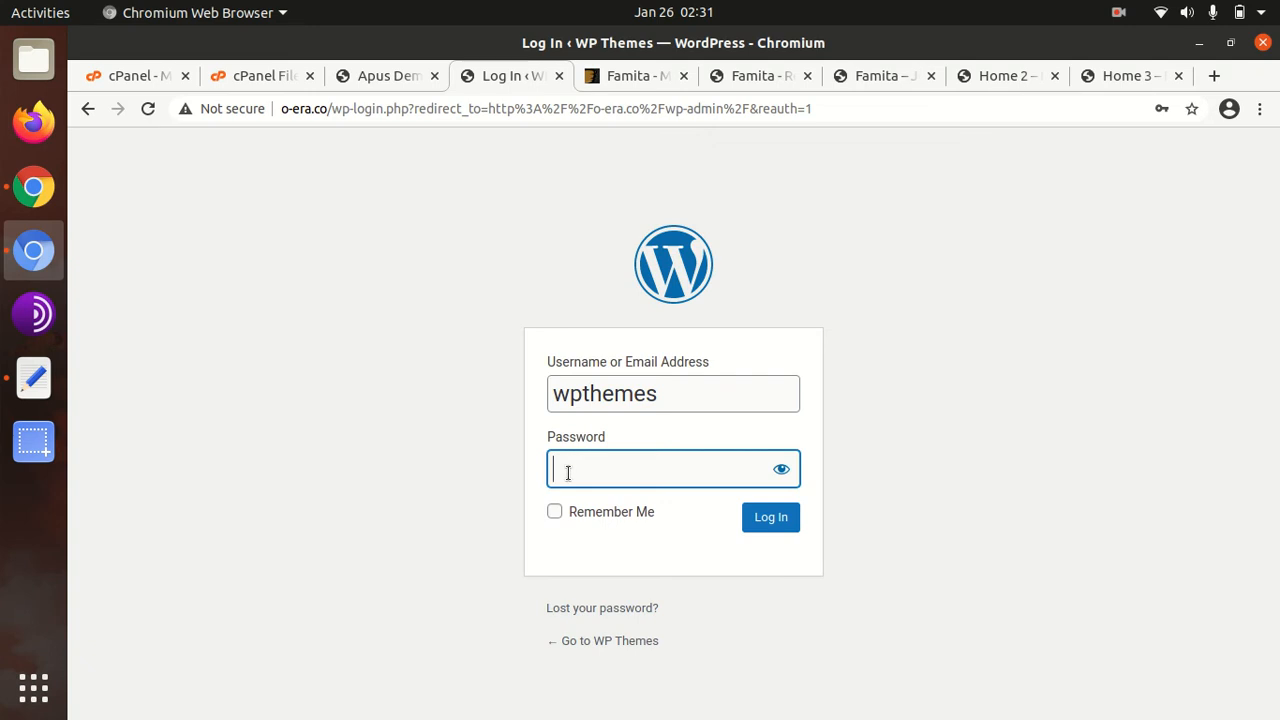
{"action": "left_click", "coordinate": [566, 466]}
{"action": "left_click", "coordinate": [604, 533]}
{"action": "left_click", "coordinate": [762, 522]}
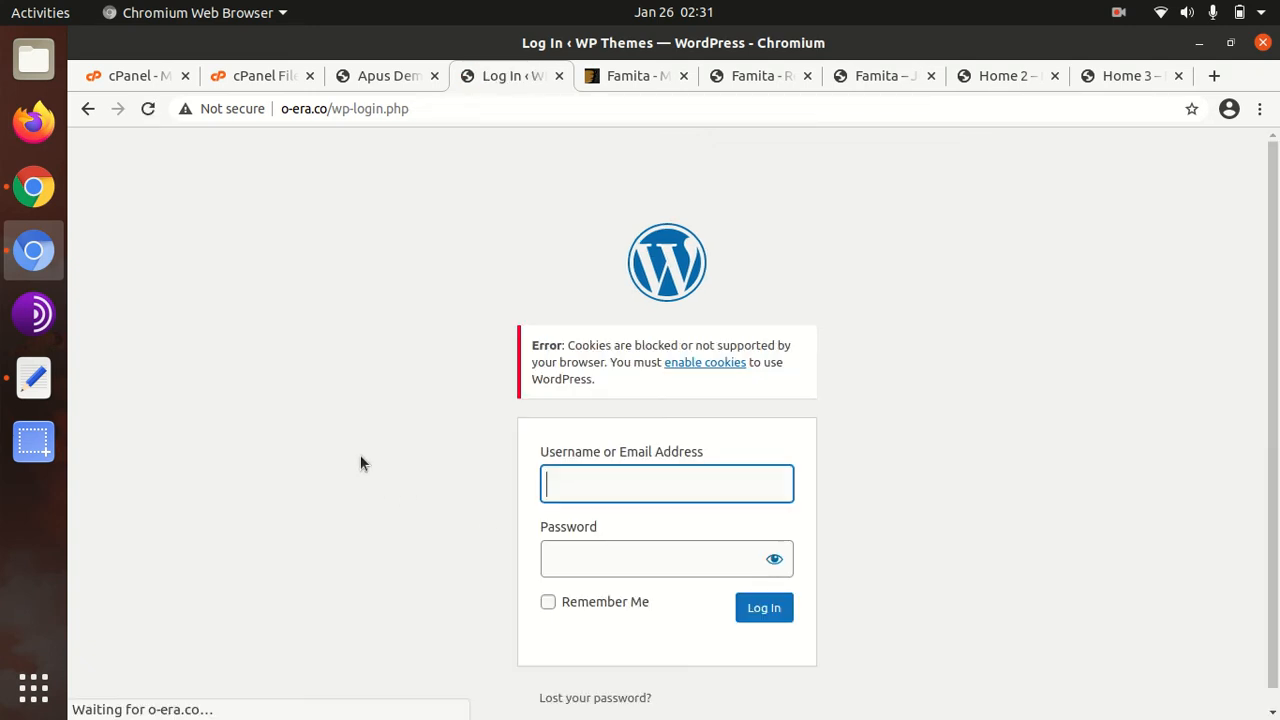
{"action": "left_click", "coordinate": [600, 488]}
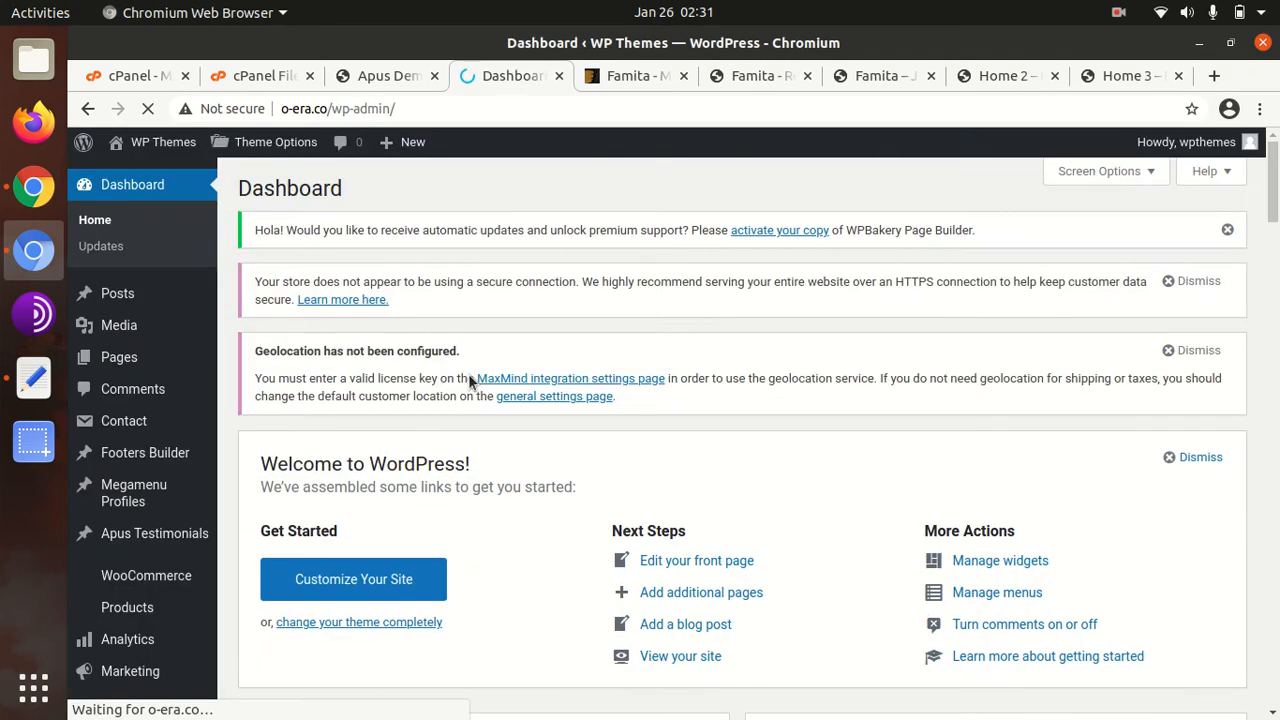
Find Home 1 in Pages > All Pages and view it live in a new tab
{"action": "mouse_move", "coordinate": [130, 362]}
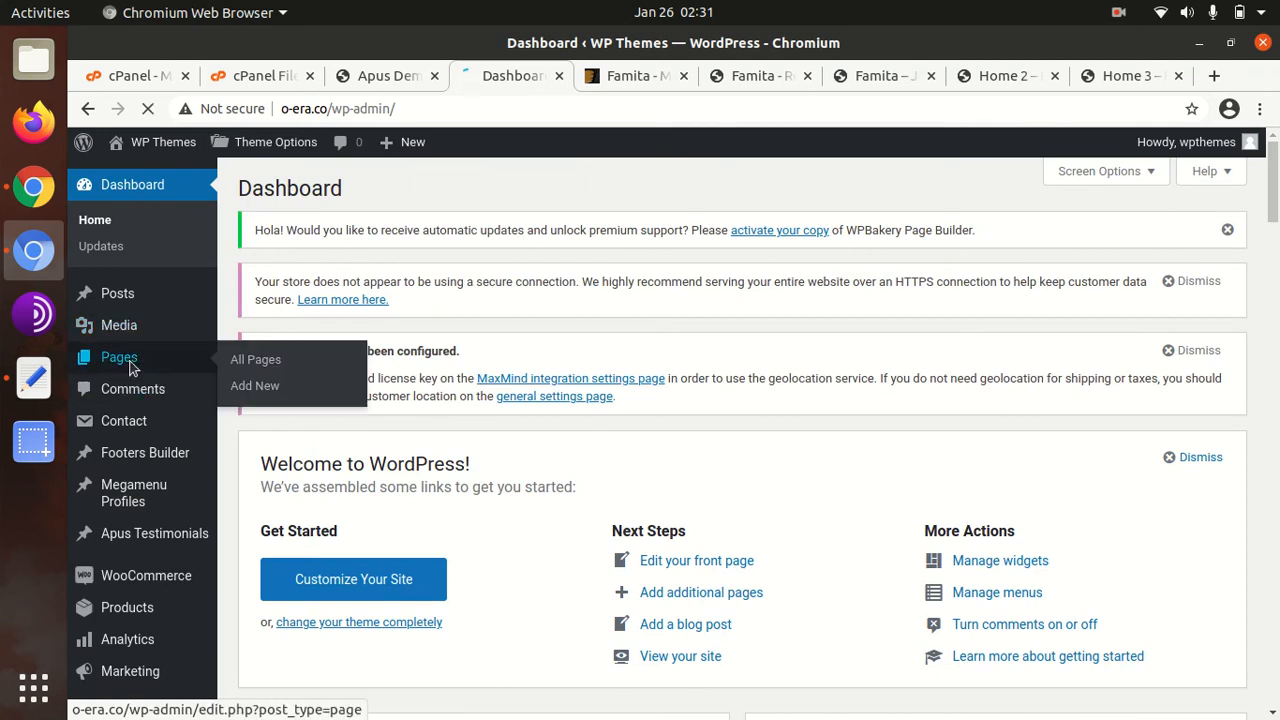
{"action": "left_click", "coordinate": [253, 362]}
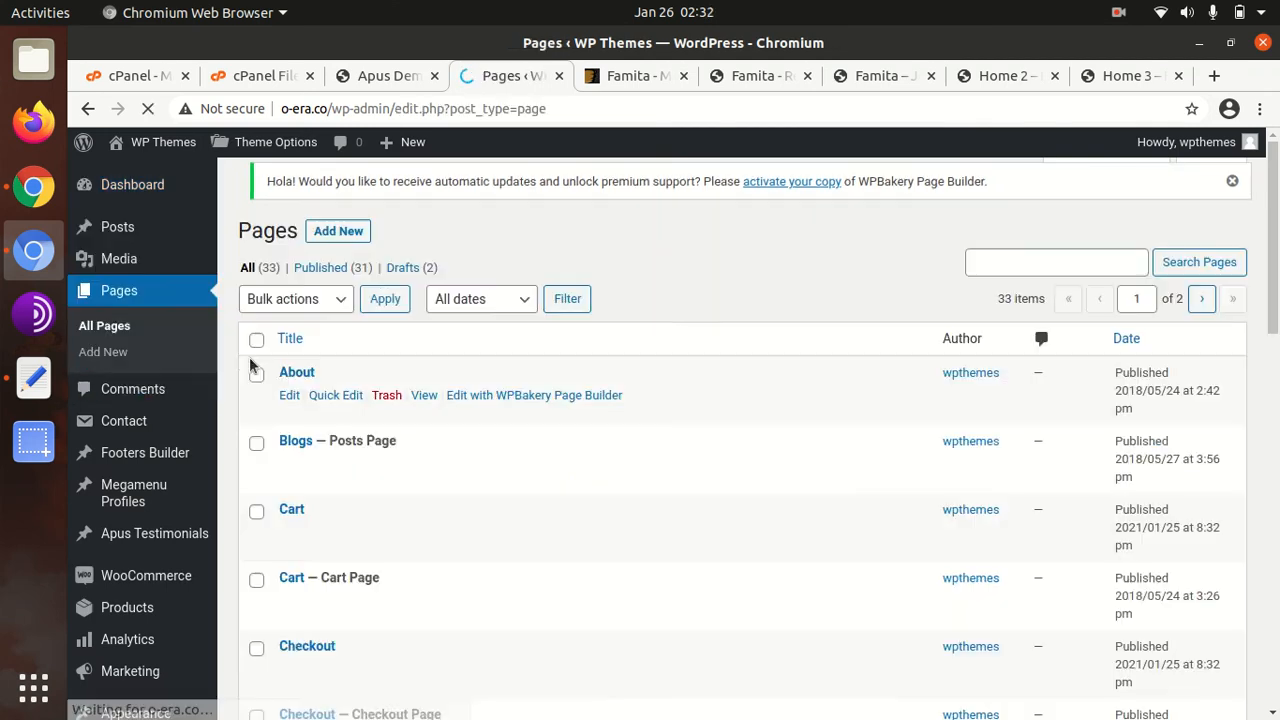
{"action": "scroll", "coordinate": [379, 387], "scroll_direction": "down", "scroll_amount": 6}
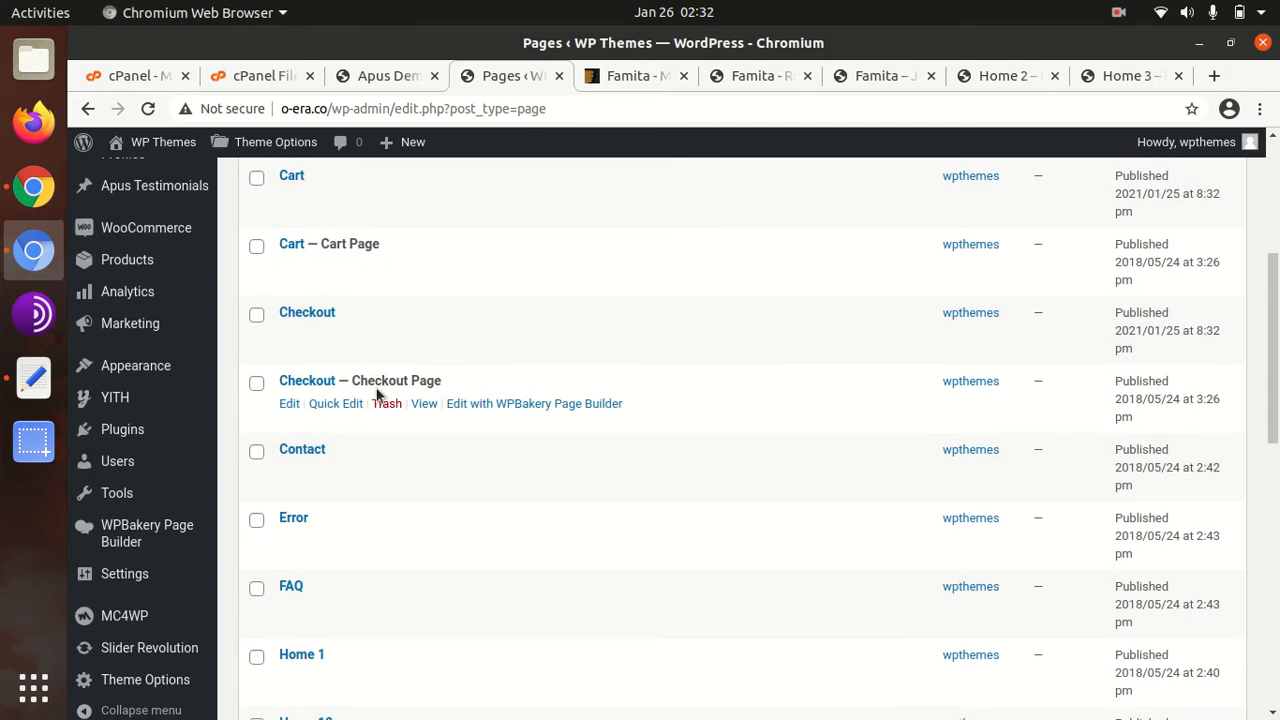
{"action": "scroll", "coordinate": [376, 460], "scroll_direction": "down", "scroll_amount": 4}
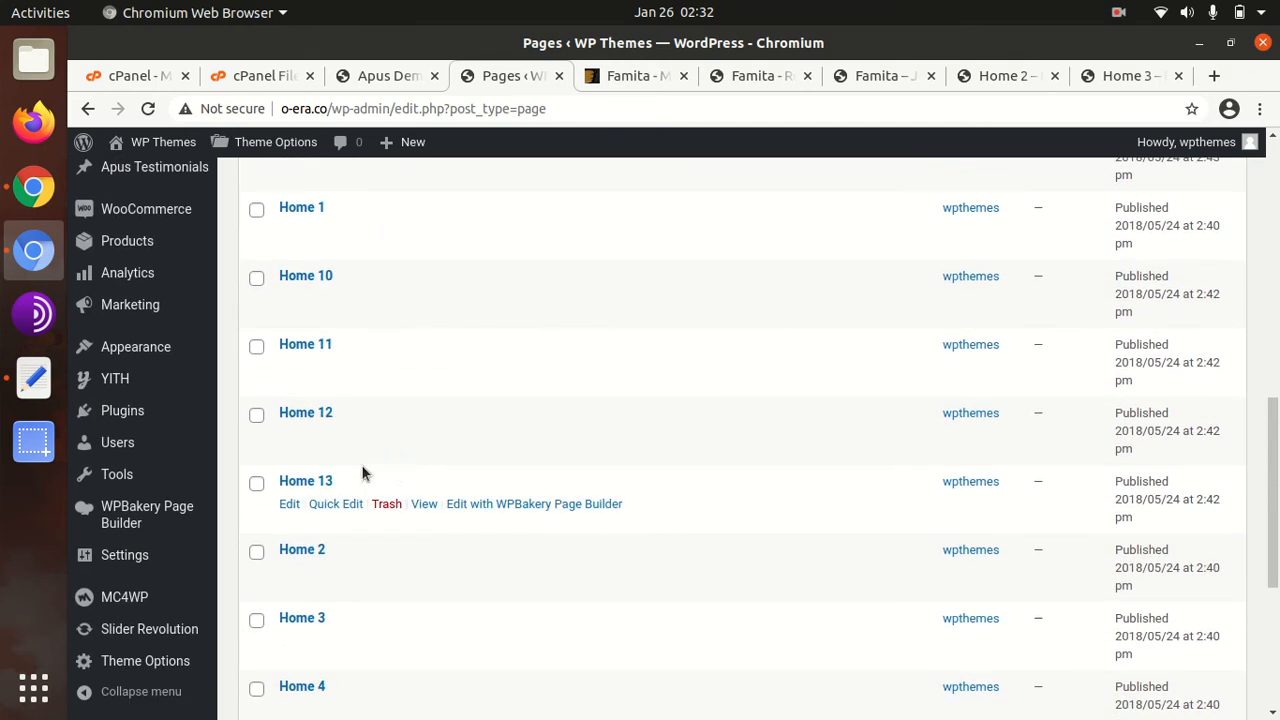
{"action": "scroll", "coordinate": [349, 370], "scroll_direction": "up", "scroll_amount": 3}
{"action": "scroll", "coordinate": [351, 306], "scroll_direction": "down", "scroll_amount": 6}
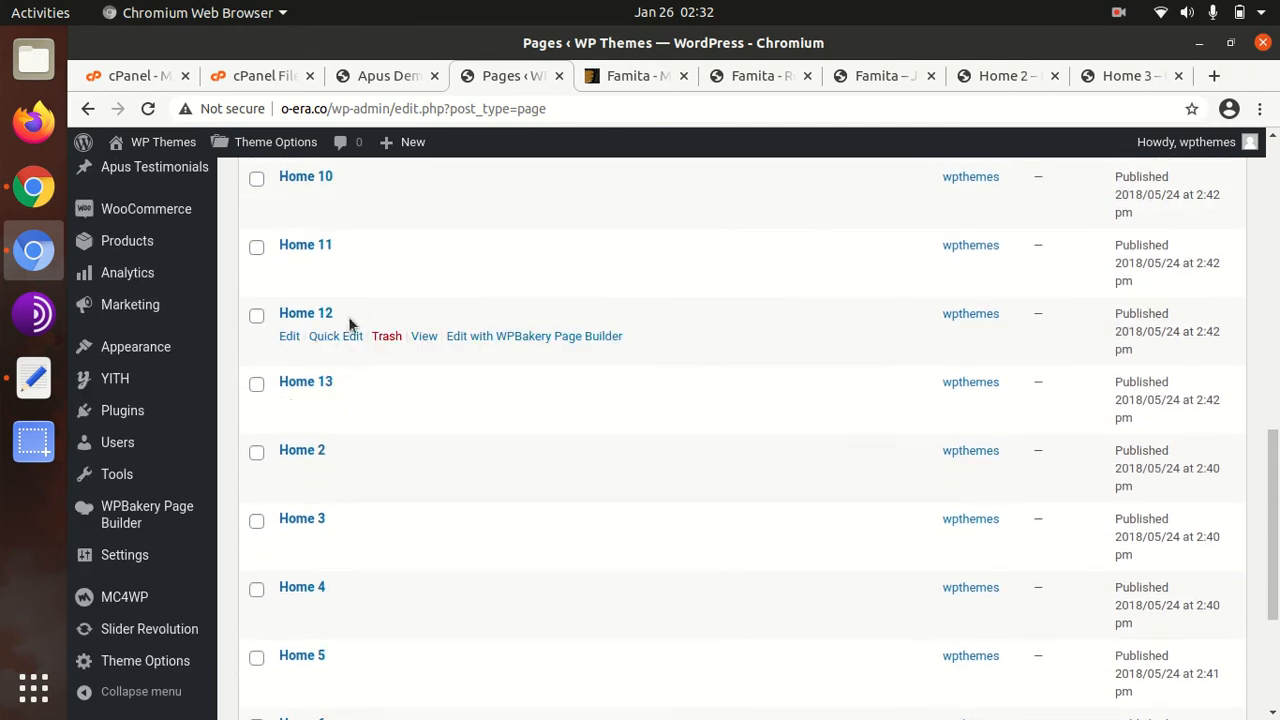
{"action": "scroll", "coordinate": [335, 420], "scroll_direction": "up", "scroll_amount": 3}
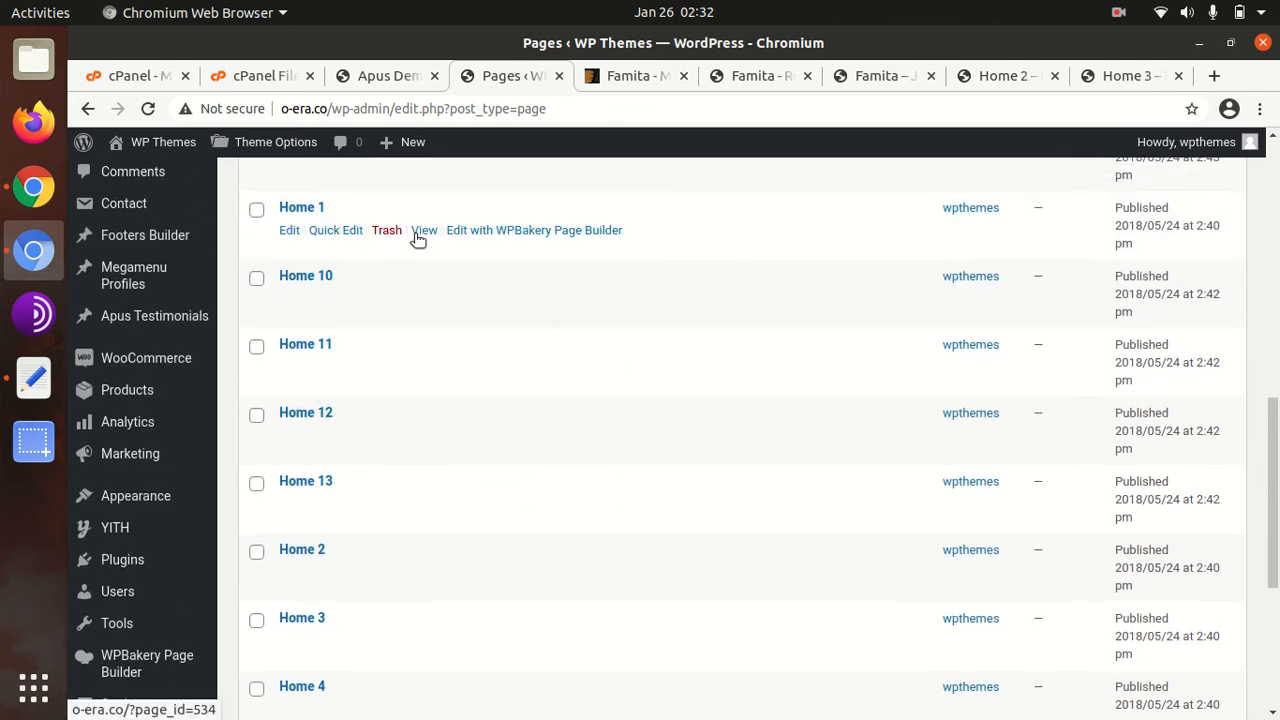
{"action": "left_click", "coordinate": [418, 232], "text": "ctrl"}
{"action": "left_click", "coordinate": [553, 82]}
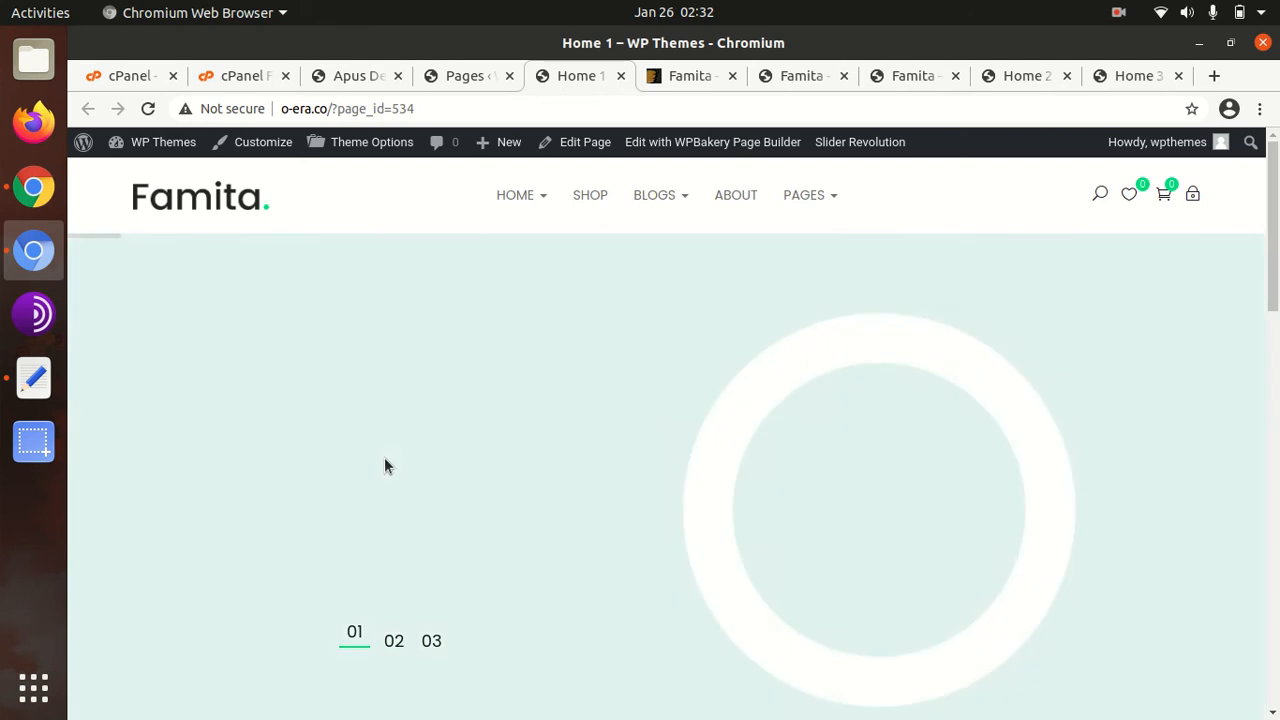
Scroll through the live Home 1 page and glance at Famita's ThemeForest listing
{"action": "scroll", "coordinate": [386, 466], "scroll_direction": "down", "scroll_amount": 2}
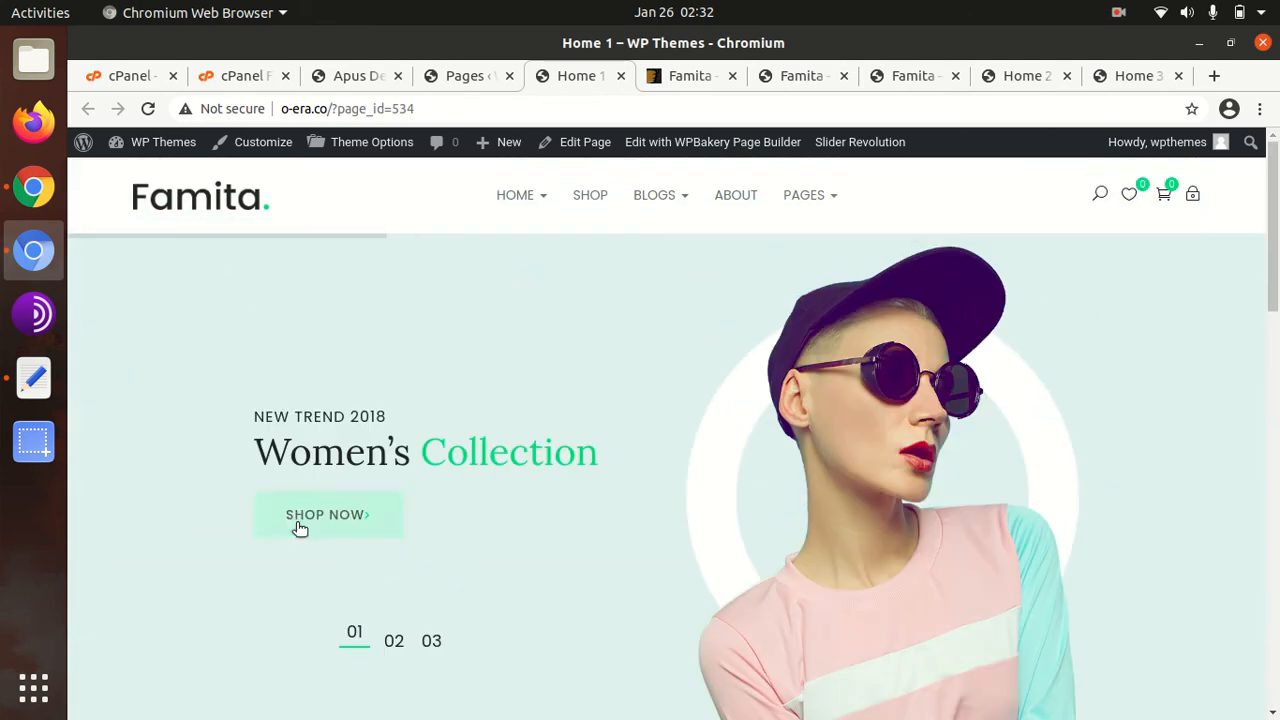
{"action": "scroll", "coordinate": [296, 525], "scroll_direction": "down", "scroll_amount": 10}
{"action": "scroll", "coordinate": [296, 530], "scroll_direction": "up", "scroll_amount": 5}
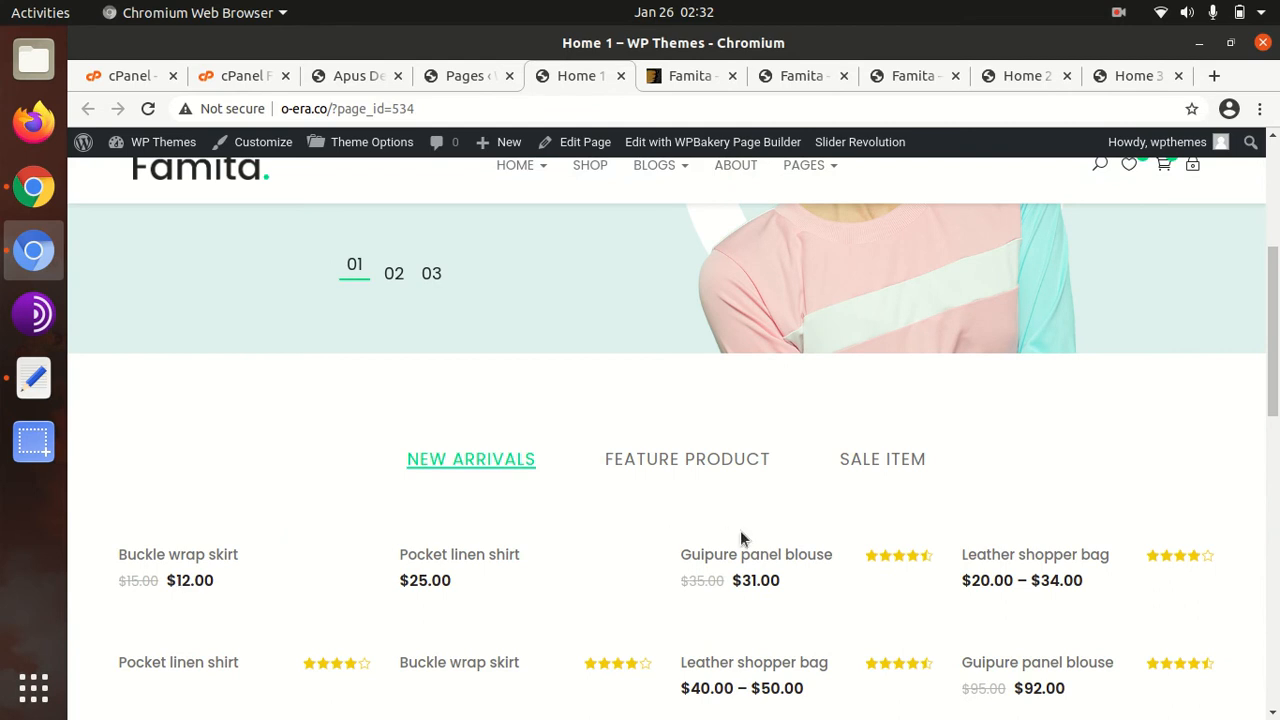
{"action": "scroll", "coordinate": [774, 537], "scroll_direction": "down", "scroll_amount": 1}
{"action": "scroll", "coordinate": [774, 541], "scroll_direction": "up", "scroll_amount": 3}
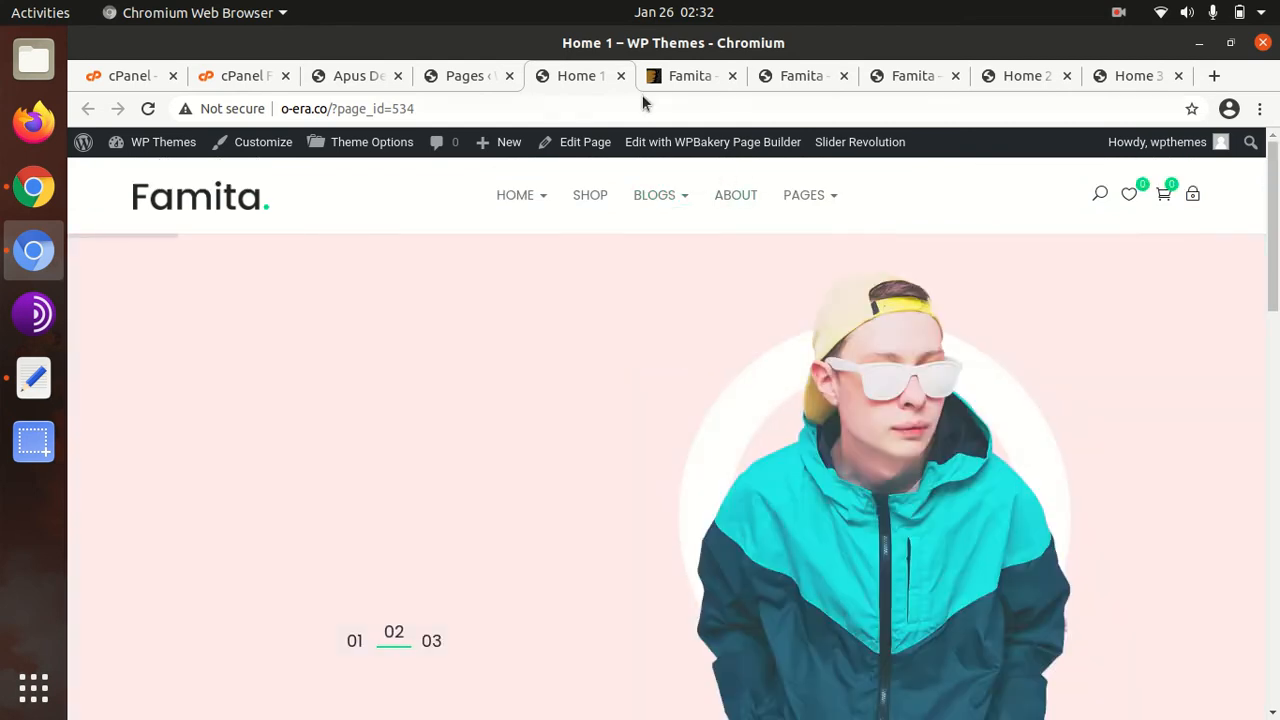
{"action": "left_click", "coordinate": [677, 78]}
{"action": "scroll", "coordinate": [976, 429], "scroll_direction": "down", "scroll_amount": 2}
{"action": "scroll", "coordinate": [976, 433], "scroll_direction": "up", "scroll_amount": 6}
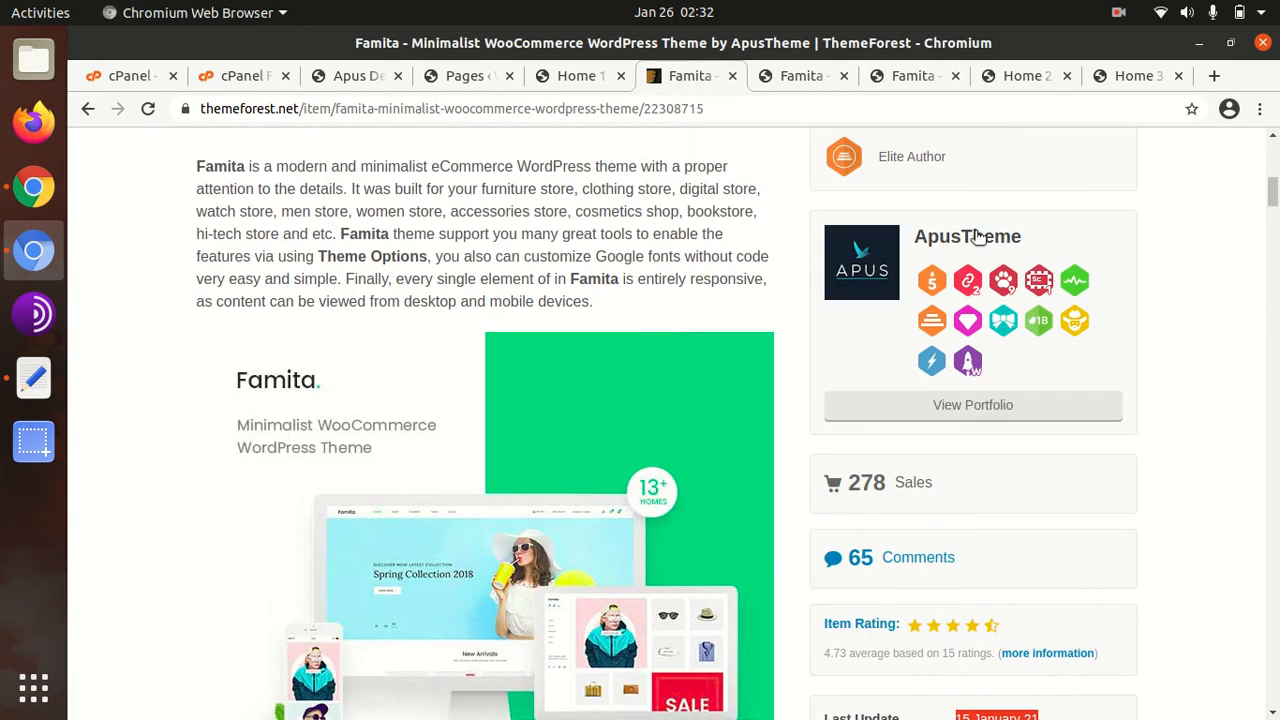
{"action": "left_click", "coordinate": [560, 76]}
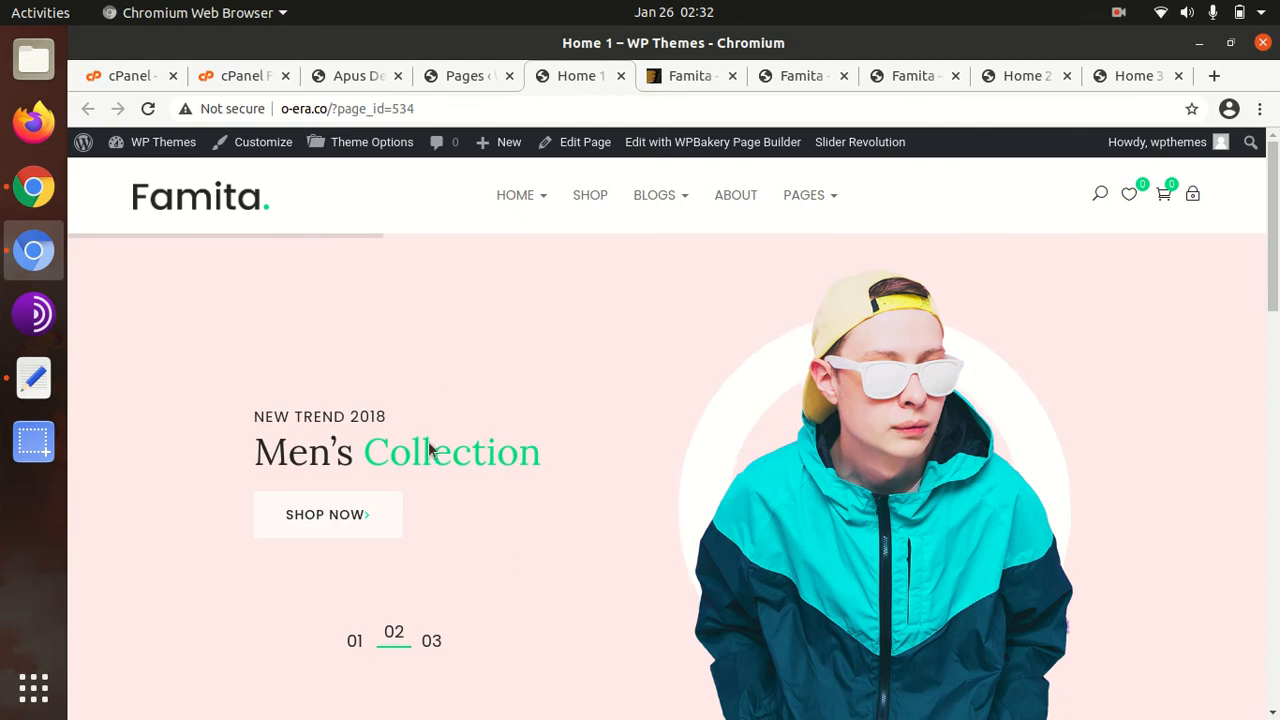
Switch the Home 1 product tabs to FEATURE PRODUCT, then SALE ITEM
{"action": "scroll", "coordinate": [499, 496], "scroll_direction": "down", "scroll_amount": 6}
{"action": "scroll", "coordinate": [223, 411], "scroll_direction": "down", "scroll_amount": 4}
{"action": "scroll", "coordinate": [200, 437], "scroll_direction": "up", "scroll_amount": 2}
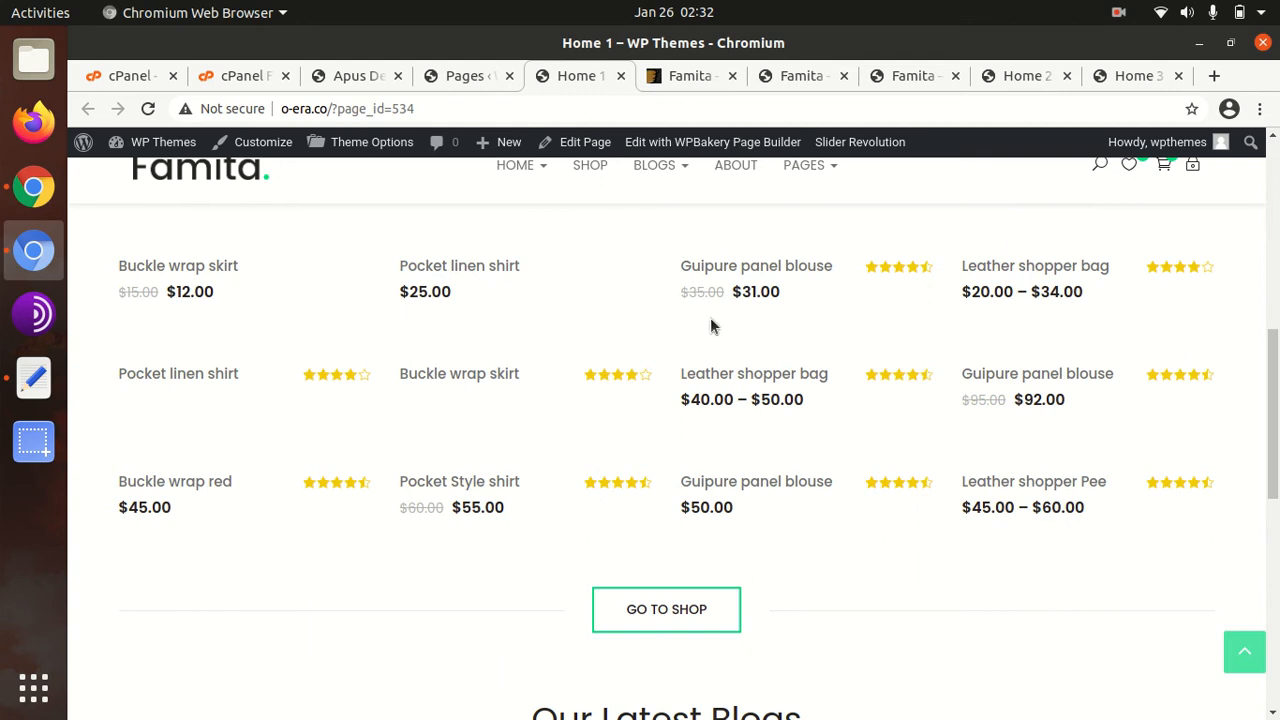
{"action": "scroll", "coordinate": [710, 317], "scroll_direction": "up", "scroll_amount": 3}
{"action": "left_click", "coordinate": [639, 426]}
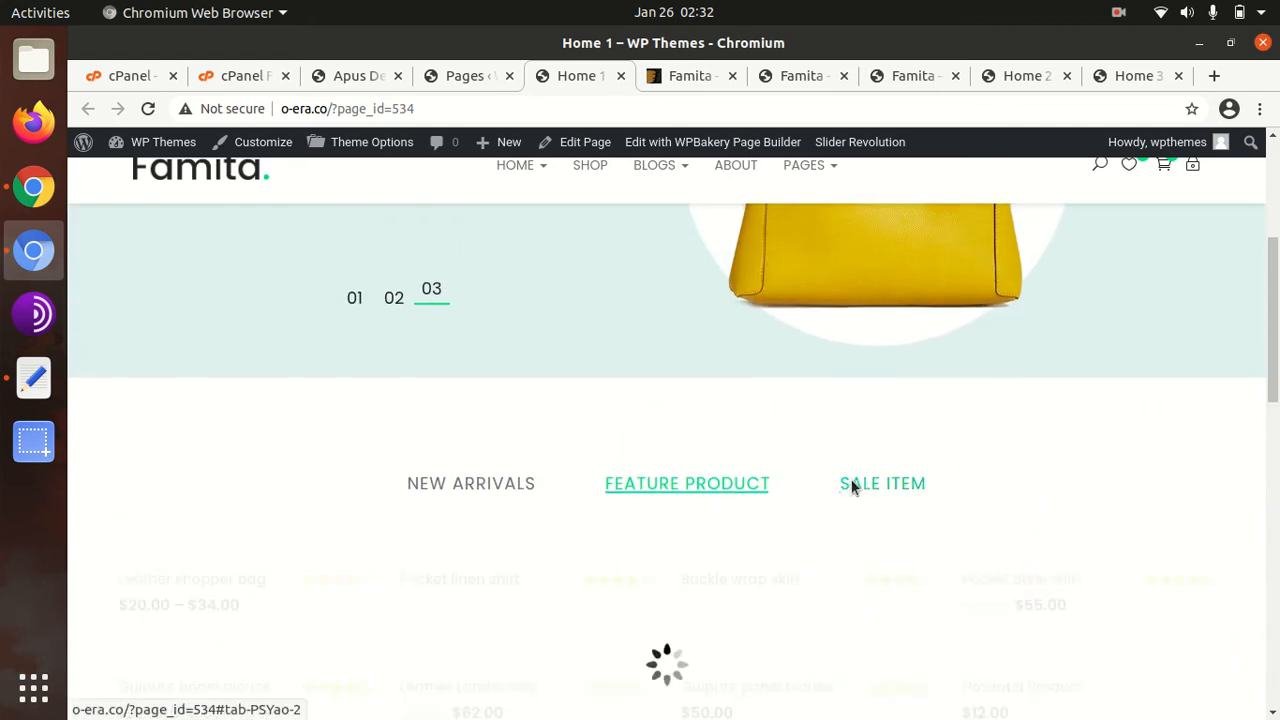
{"action": "left_click", "coordinate": [851, 483]}
{"action": "scroll", "coordinate": [820, 483], "scroll_direction": "up", "scroll_amount": 4}
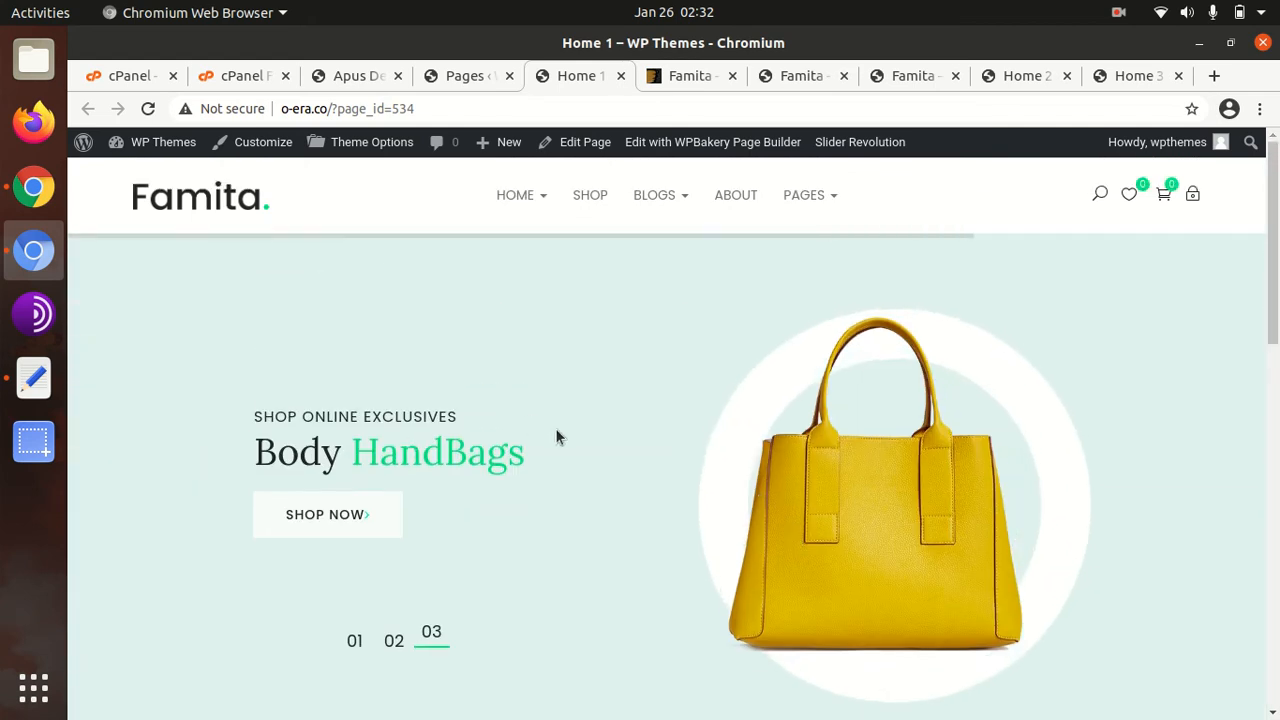
{"action": "scroll", "coordinate": [530, 425], "scroll_direction": "down", "scroll_amount": 10}
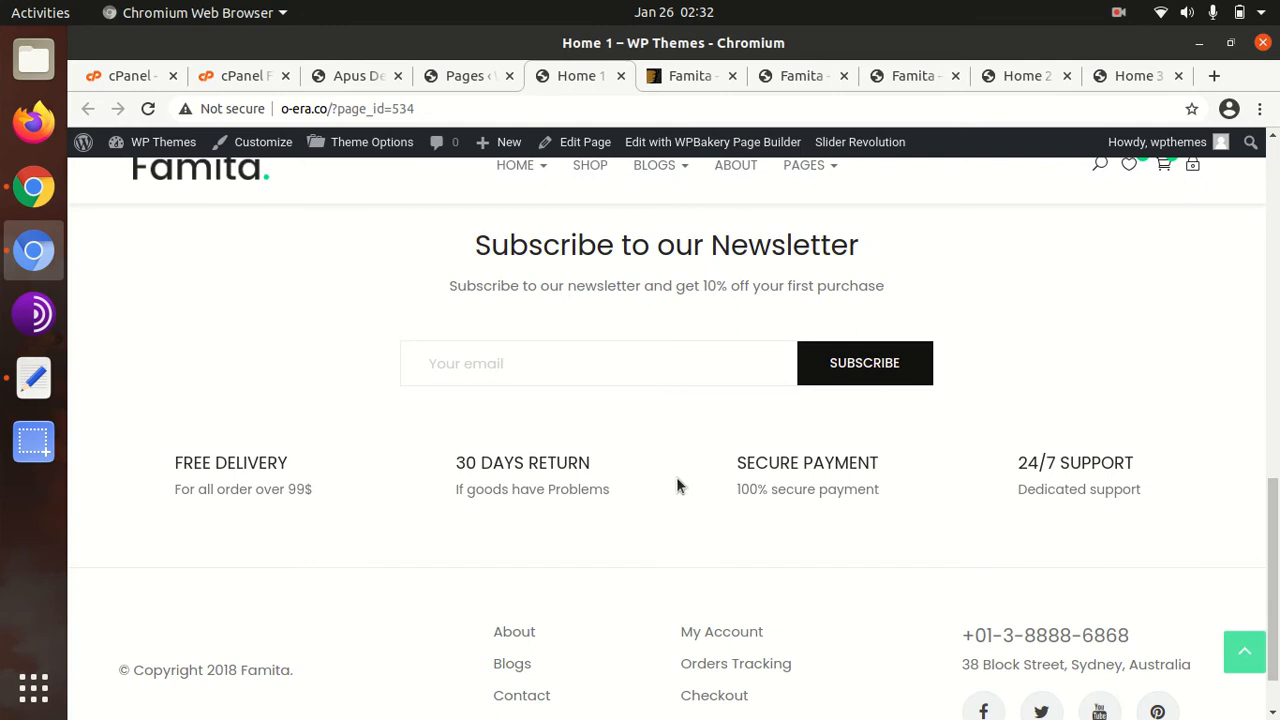
{"action": "scroll", "coordinate": [676, 485], "scroll_direction": "up", "scroll_amount": 10}
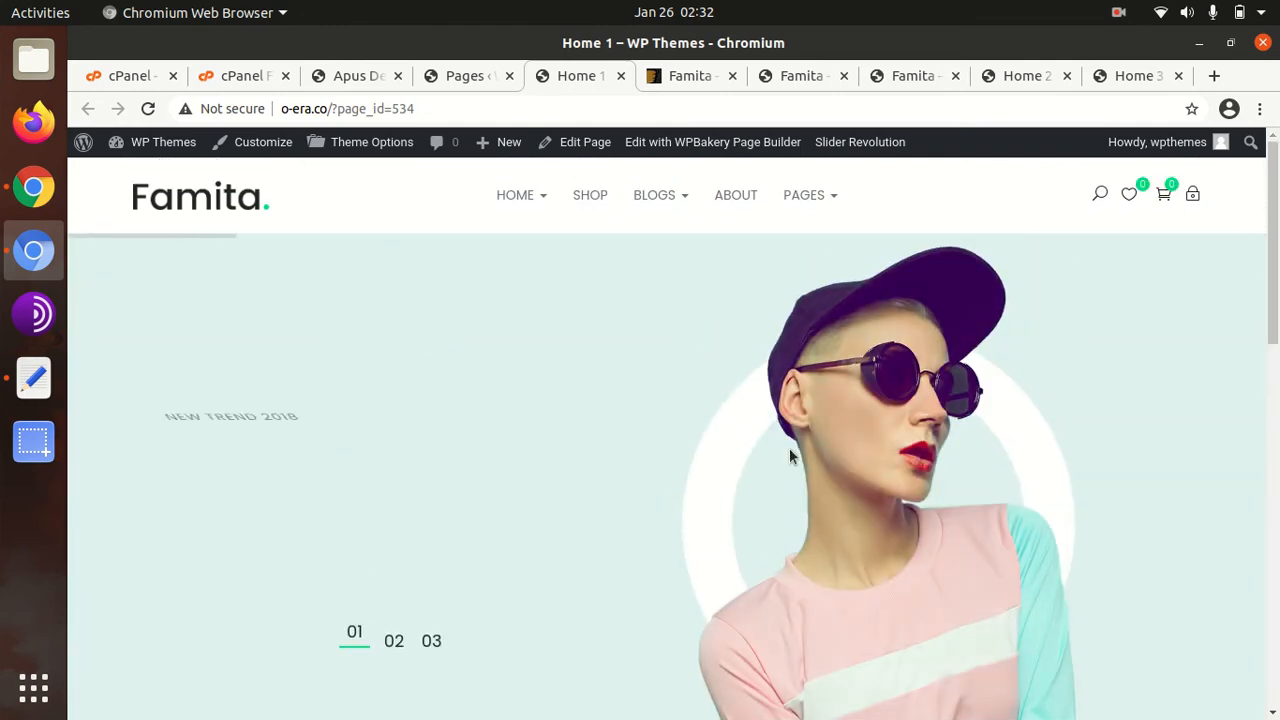
{"action": "scroll", "coordinate": [476, 489], "scroll_direction": "down", "scroll_amount": 2}
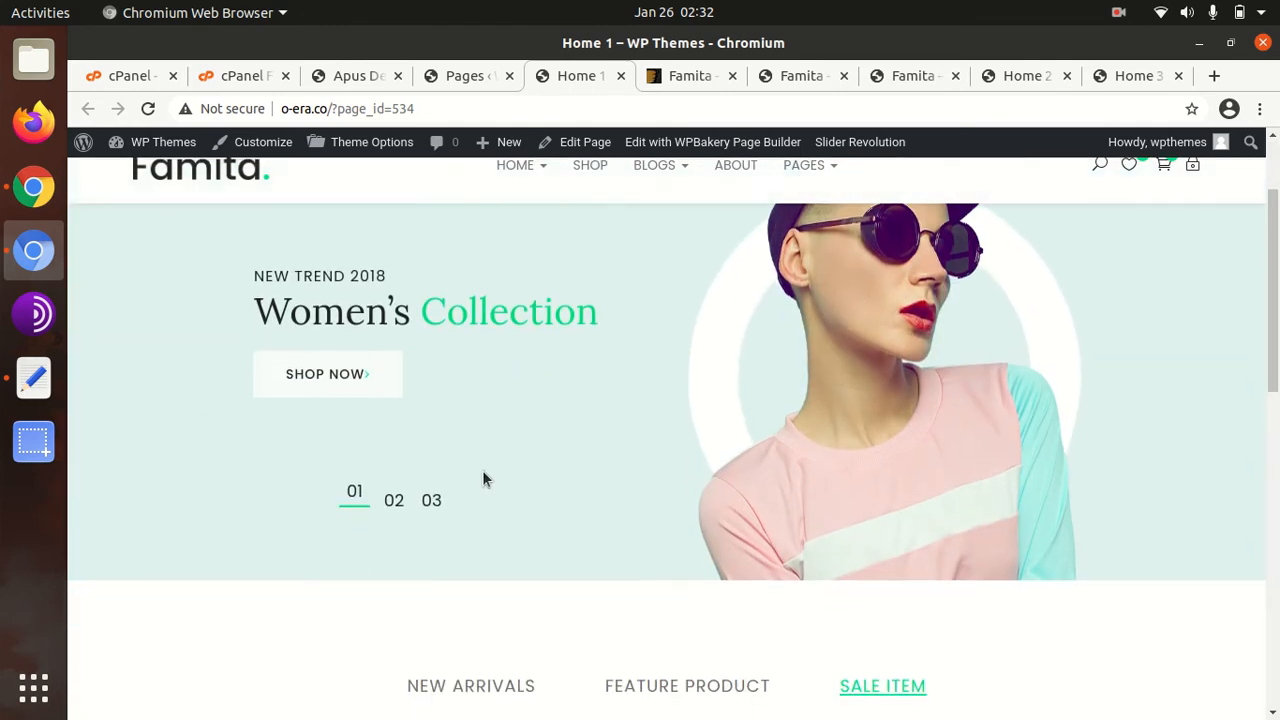
{"action": "mouse_move", "coordinate": [515, 167]}
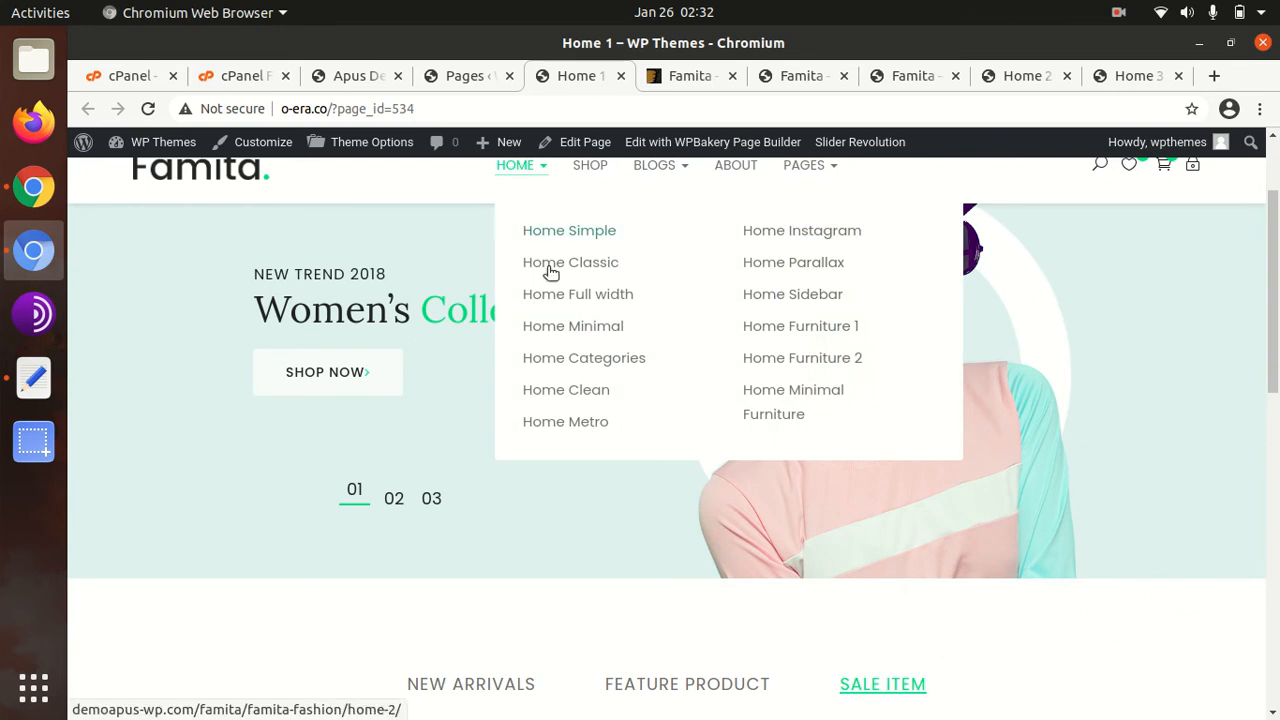
Browse the Home Parallax demo page, closing its newsletter popup twice
{"action": "left_click", "coordinate": [775, 263]}
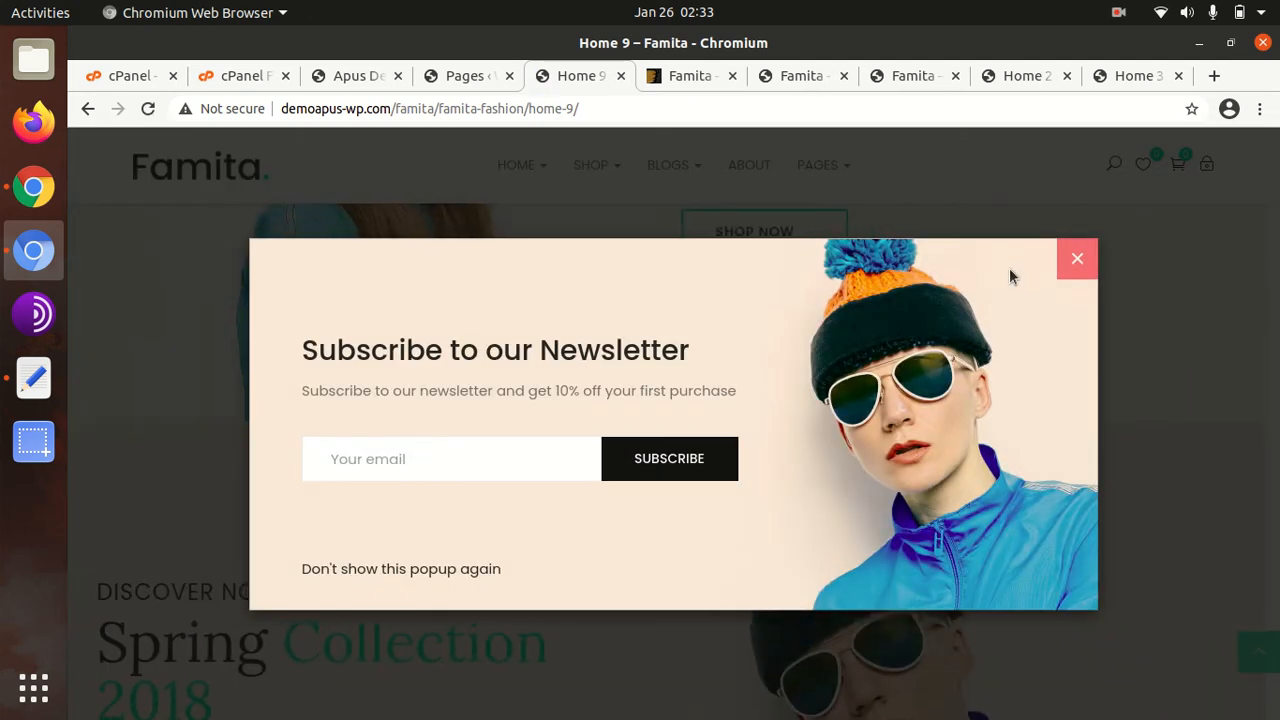
{"action": "left_click", "coordinate": [1072, 259]}
{"action": "scroll", "coordinate": [487, 413], "scroll_direction": "down", "scroll_amount": 3}
{"action": "scroll", "coordinate": [478, 431], "scroll_direction": "up", "scroll_amount": 7}
{"action": "scroll", "coordinate": [478, 431], "scroll_direction": "down", "scroll_amount": 10}
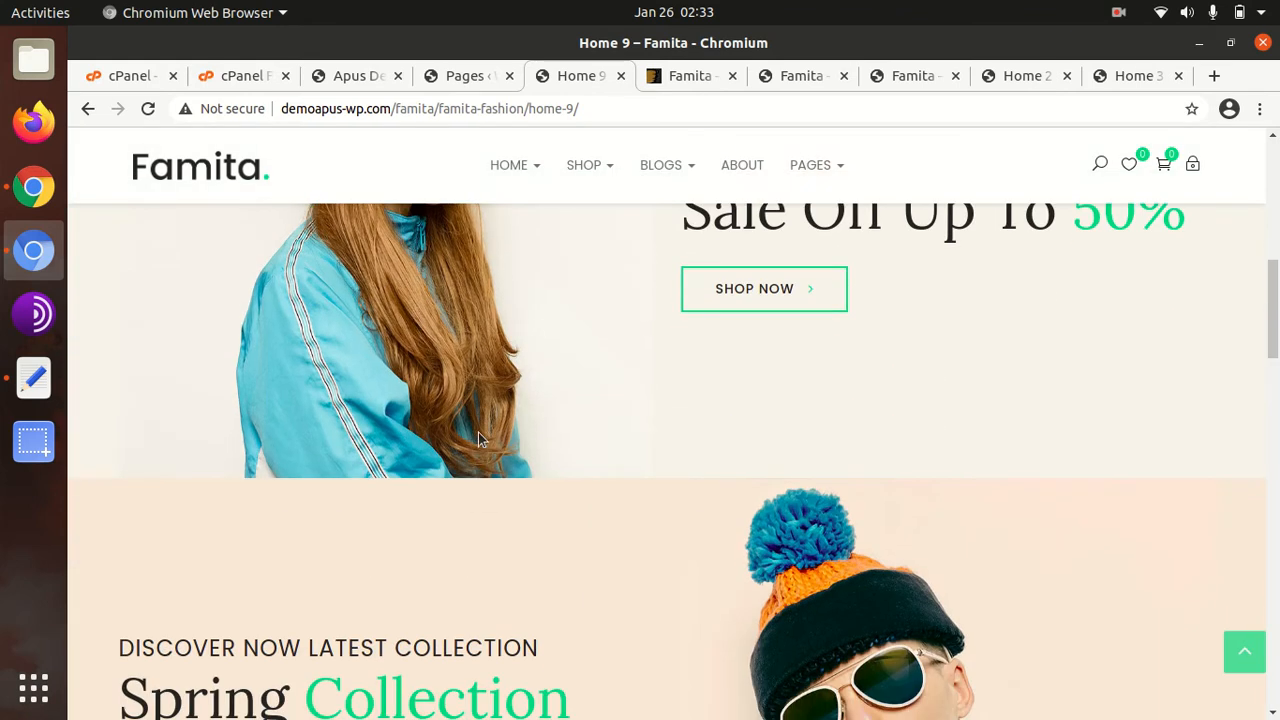
{"action": "scroll", "coordinate": [478, 431], "scroll_direction": "down", "scroll_amount": 8}
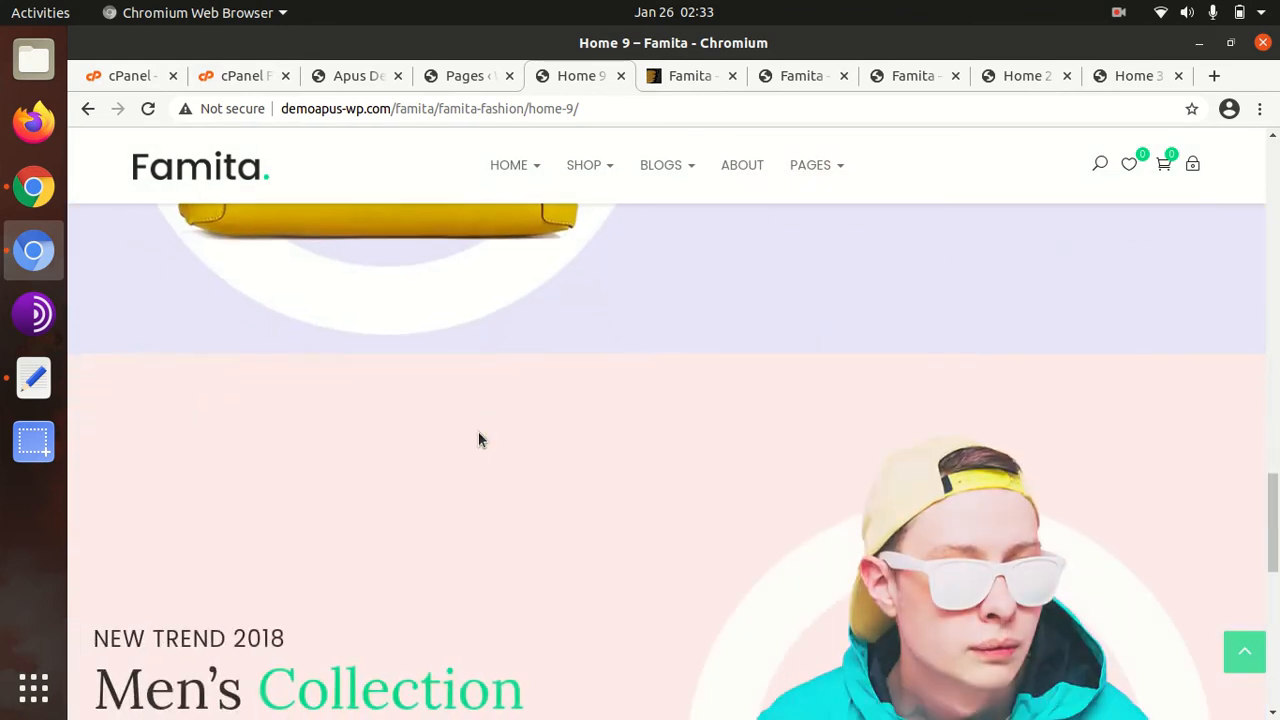
{"action": "scroll", "coordinate": [478, 431], "scroll_direction": "up", "scroll_amount": 15}
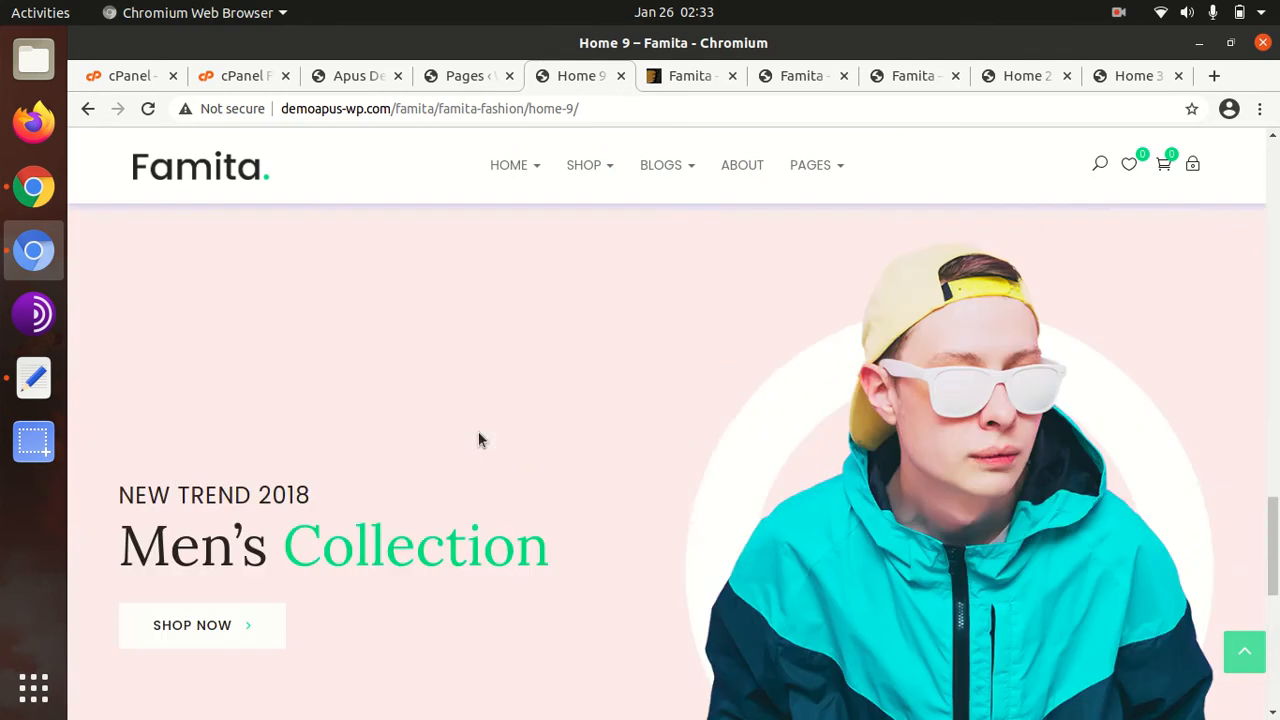
{"action": "scroll", "coordinate": [478, 431], "scroll_direction": "up", "scroll_amount": 3}
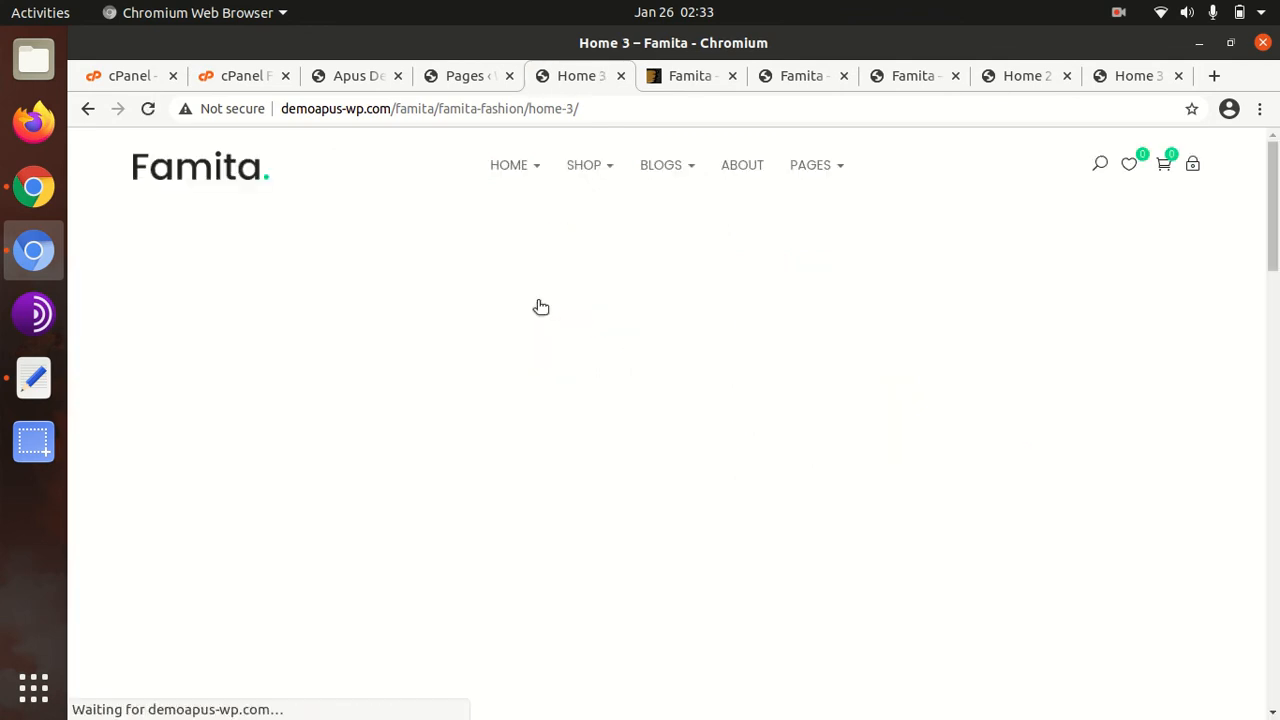
{"action": "scroll", "coordinate": [390, 390], "scroll_direction": "down", "scroll_amount": 4}
{"action": "scroll", "coordinate": [391, 391], "scroll_direction": "down", "scroll_amount": 3}
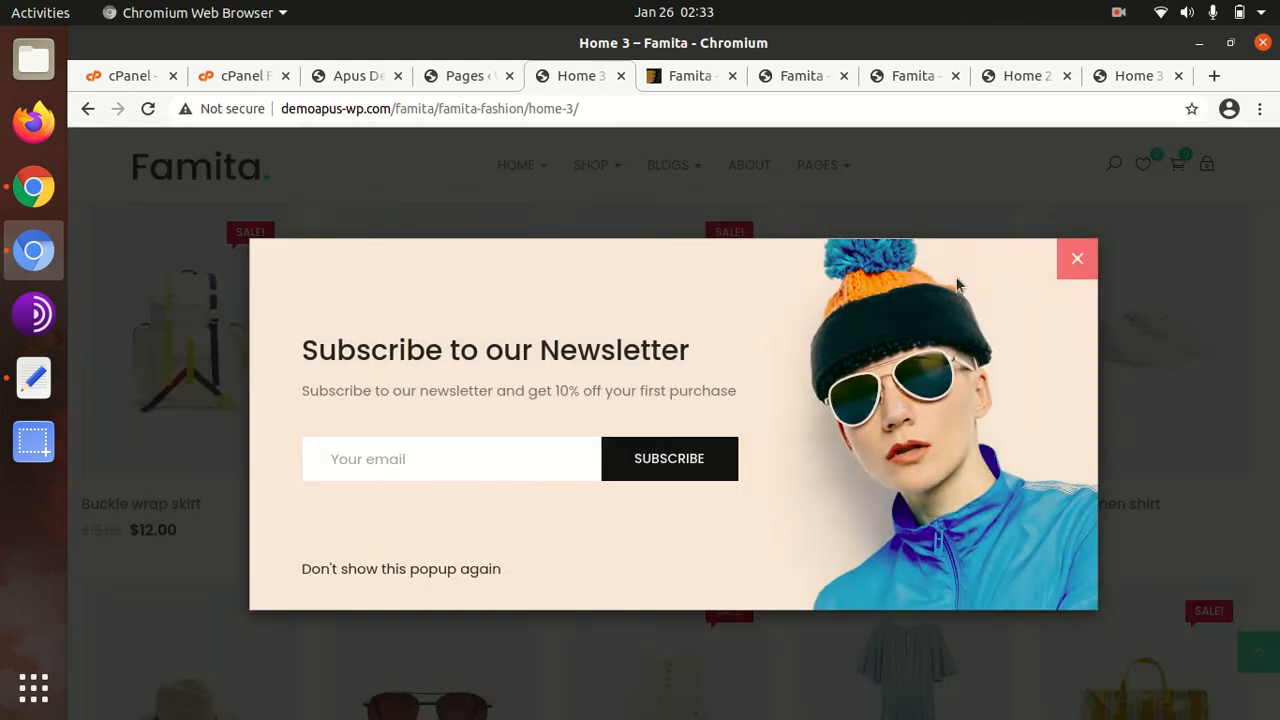
{"action": "left_click", "coordinate": [1068, 264]}
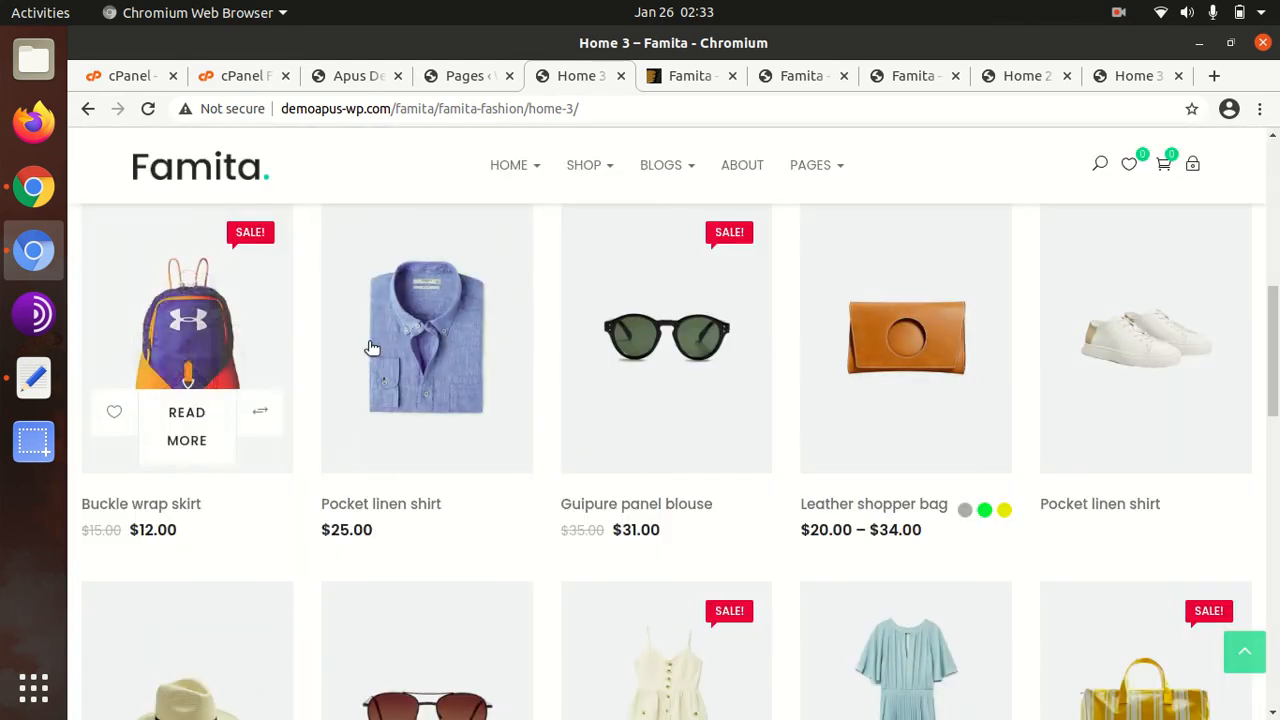
{"action": "scroll", "coordinate": [318, 233], "scroll_direction": "up", "scroll_amount": 7}
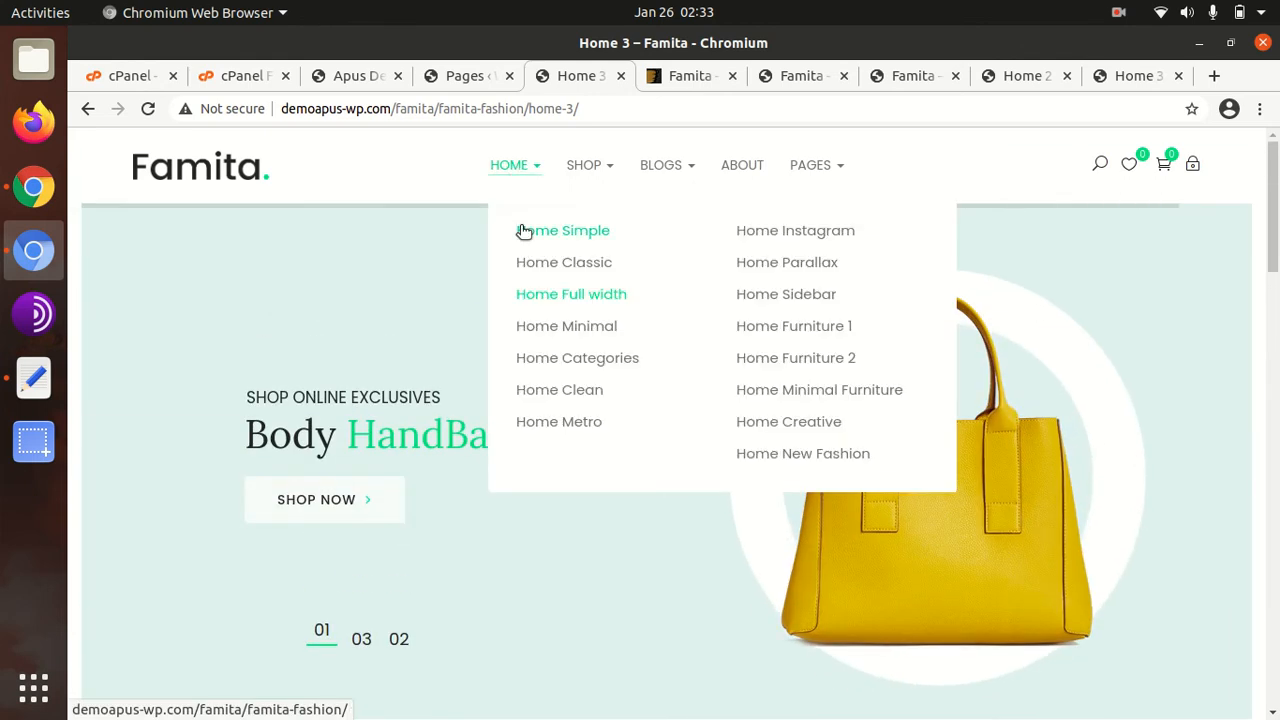
Reload the demo site's main home page, then return to the admin Pages list
{"action": "left_click", "coordinate": [195, 170]}
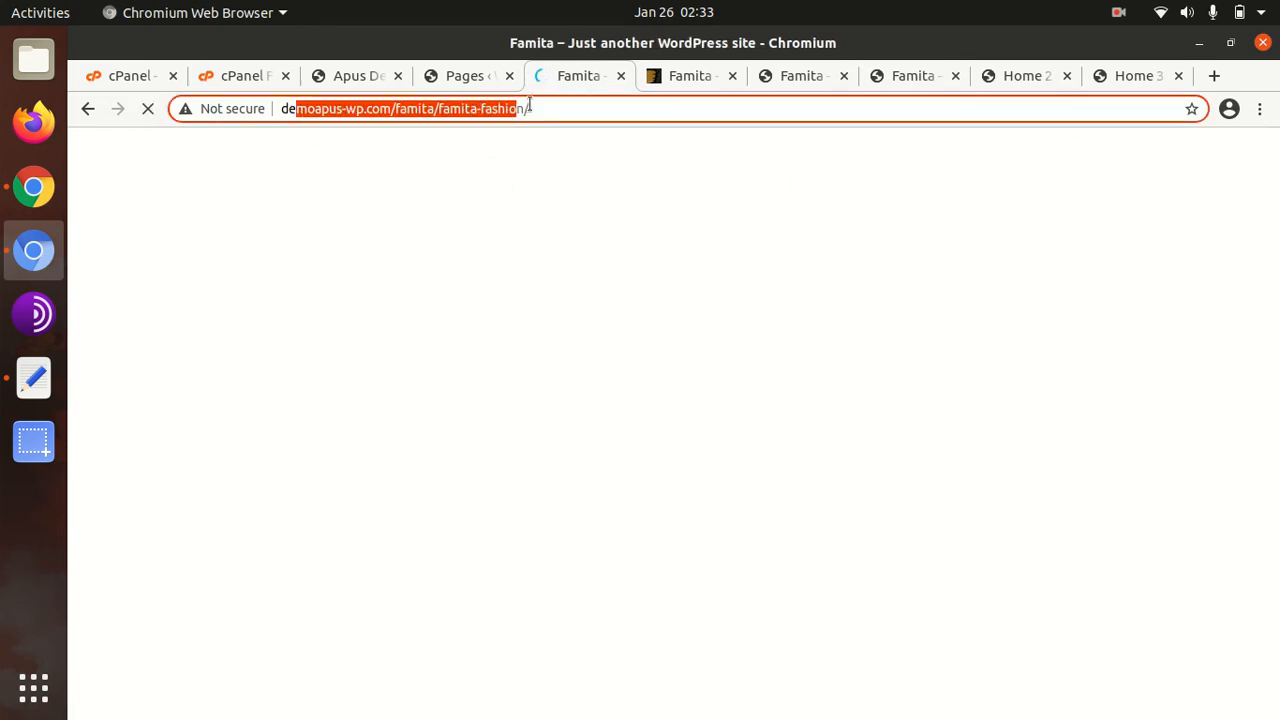
{"action": "left_click_drag", "start_coordinate": [528, 106], "coordinate": [532, 108]}
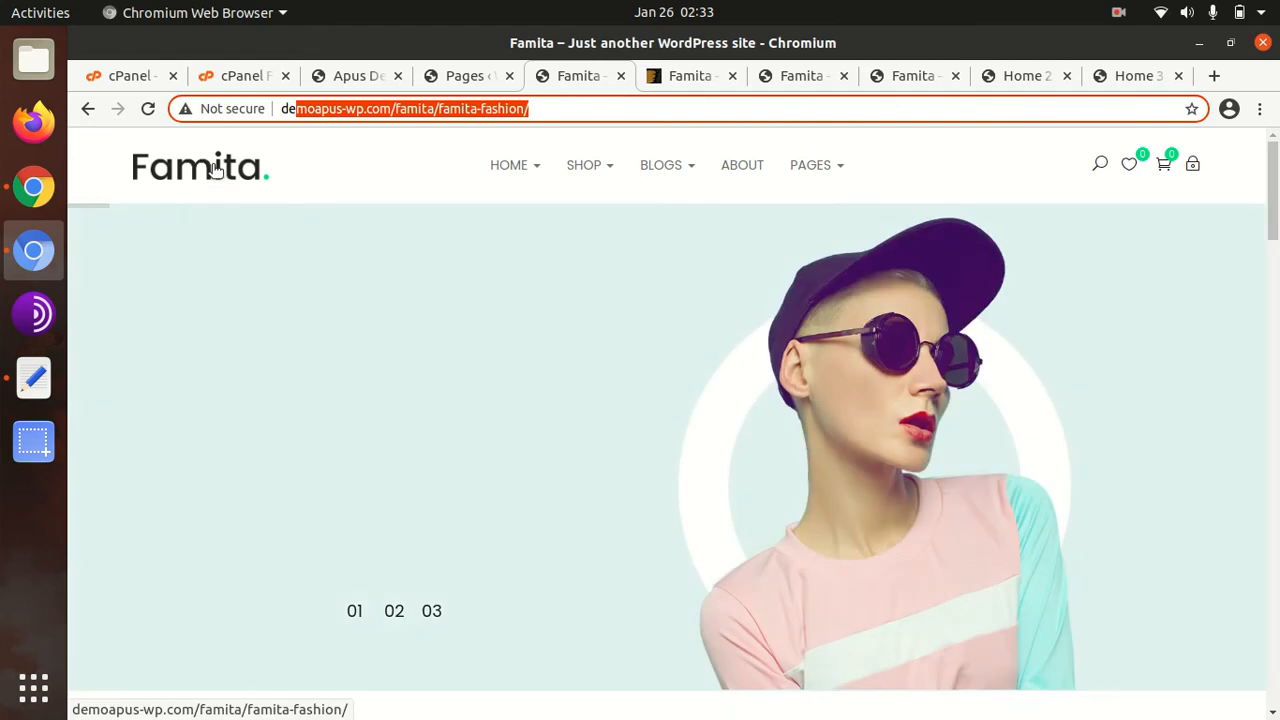
{"action": "left_click", "coordinate": [233, 180]}
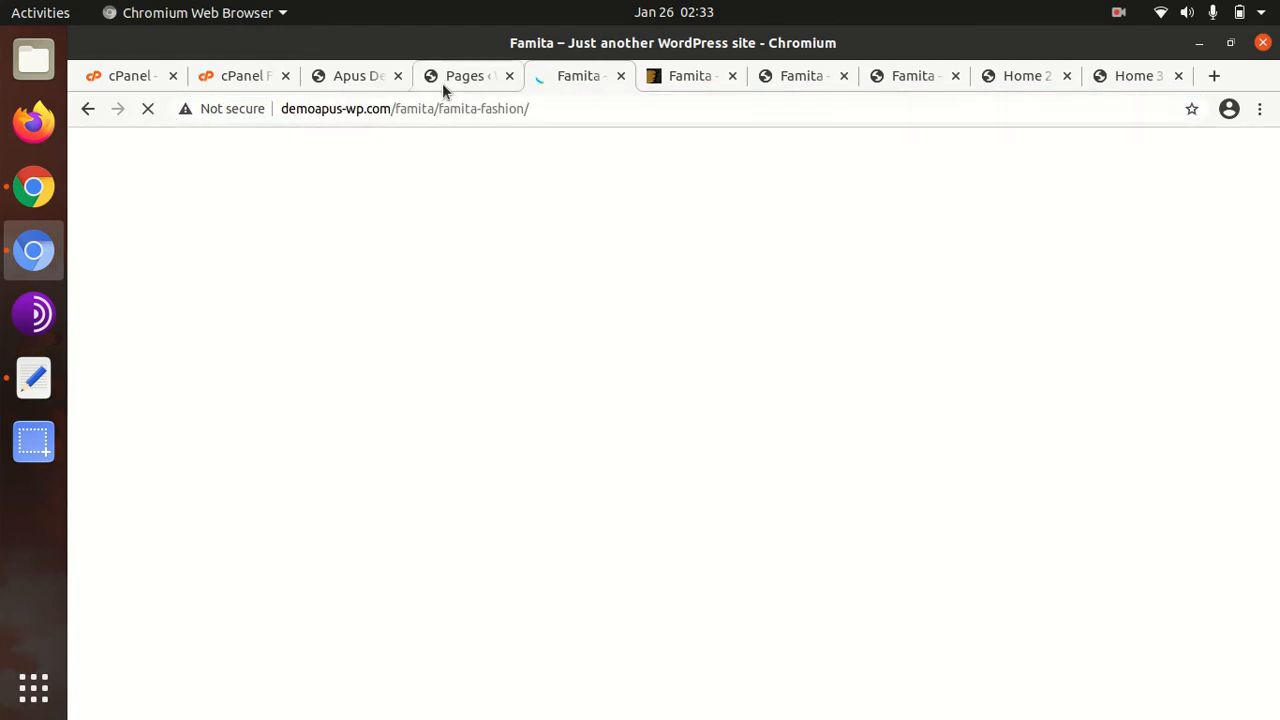
{"action": "left_click", "coordinate": [455, 77]}
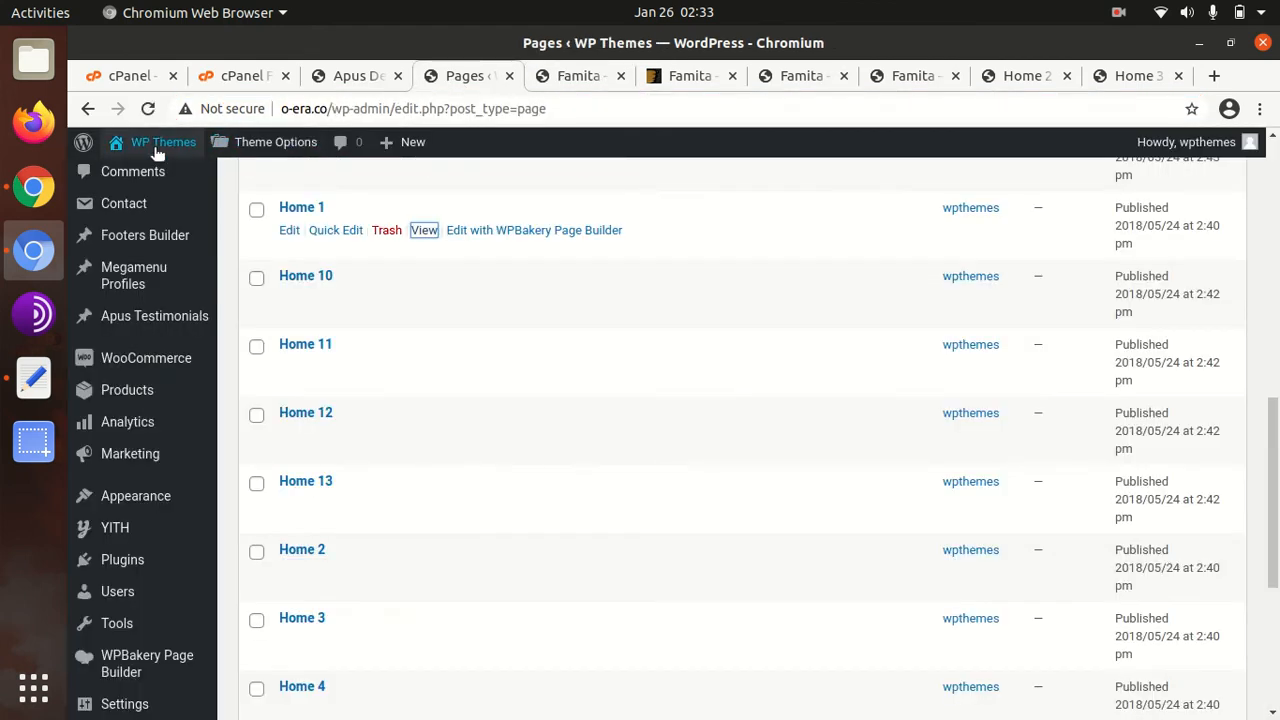
Open the live site in a new tab, close the extra demo tab, then return to Pages
{"action": "mouse_move", "coordinate": [150, 150]}
{"action": "middle_click", "coordinate": [140, 174]}
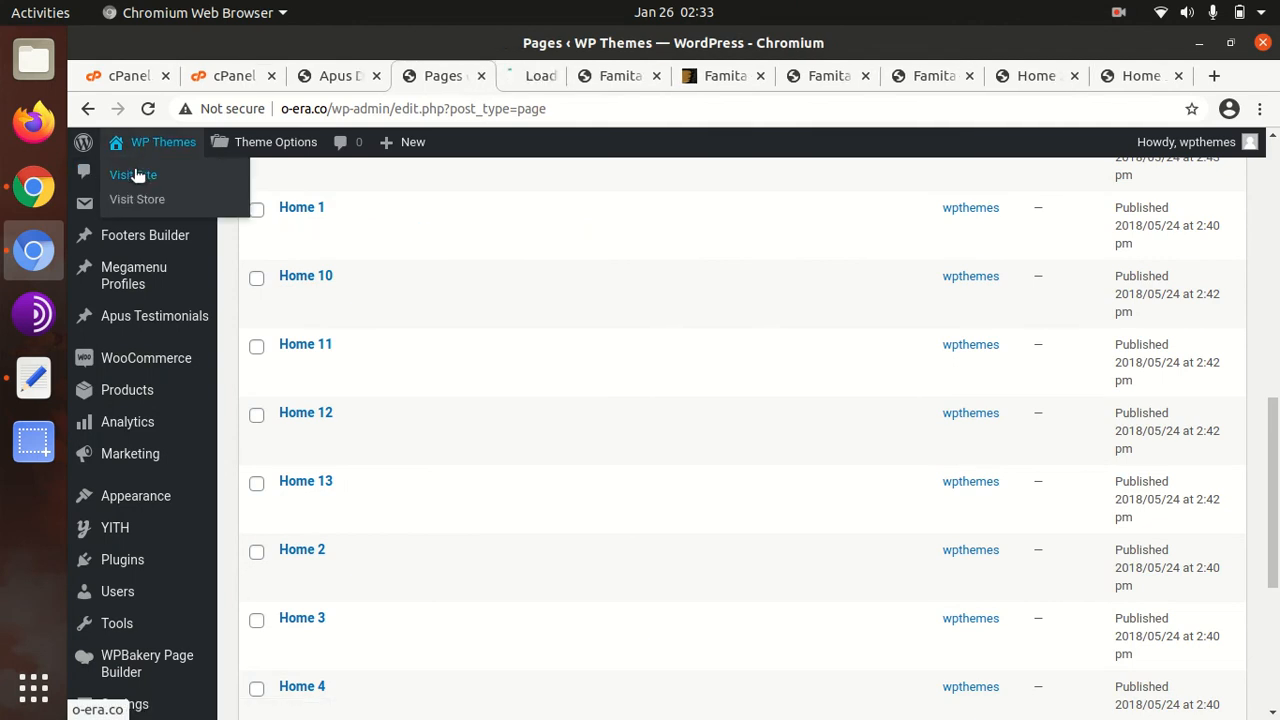
{"action": "left_click", "coordinate": [640, 78]}
{"action": "left_click", "coordinate": [672, 76]}
{"action": "left_click", "coordinate": [537, 77]}
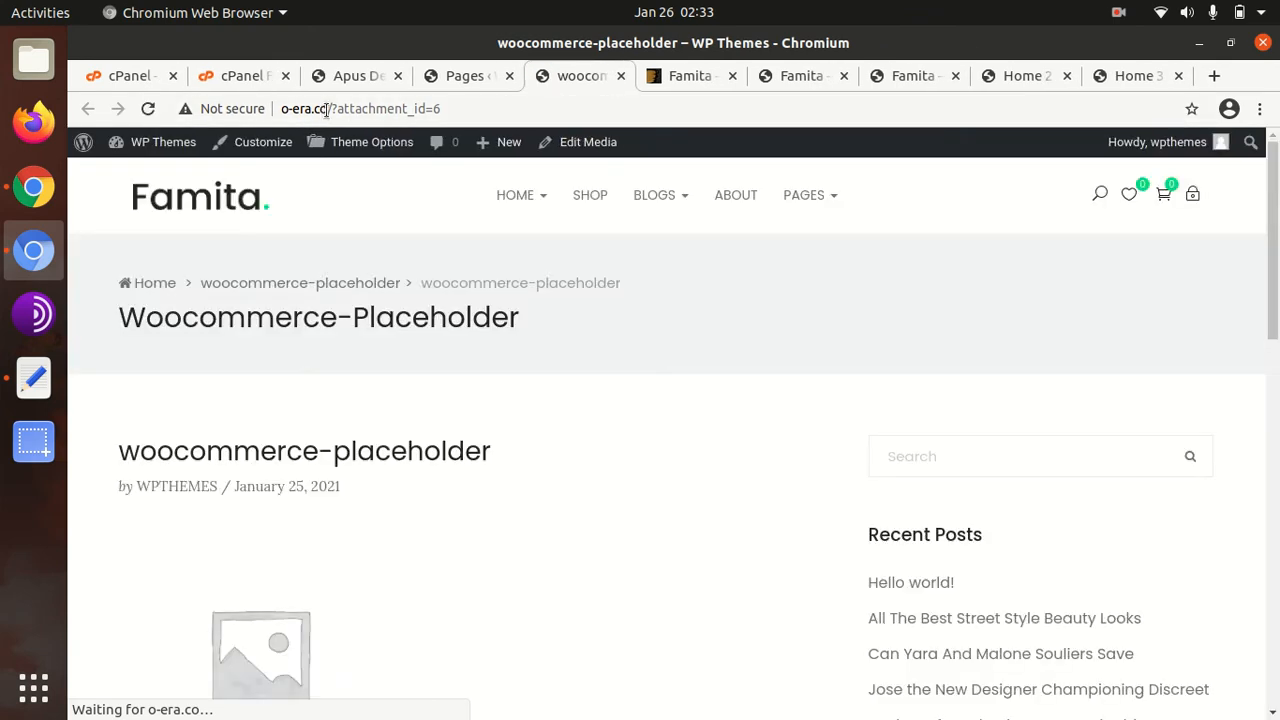
{"action": "mouse_move", "coordinate": [538, 207]}
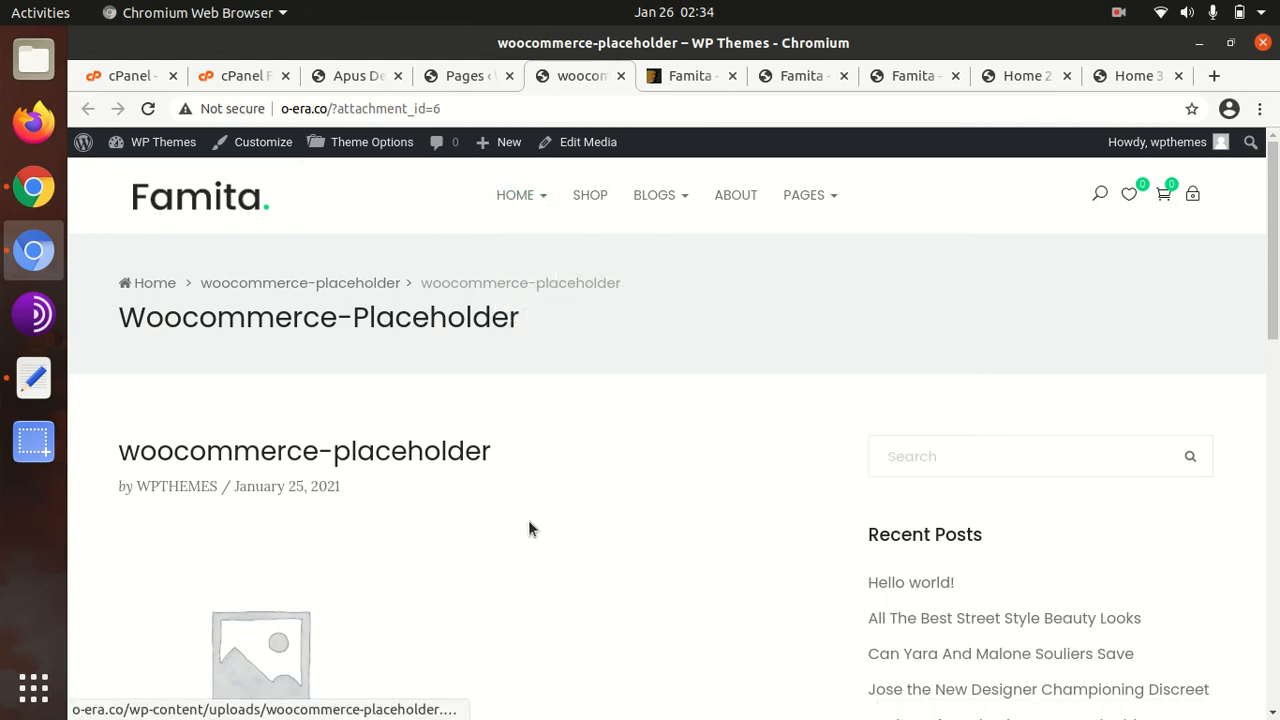
{"action": "left_click", "coordinate": [472, 75]}
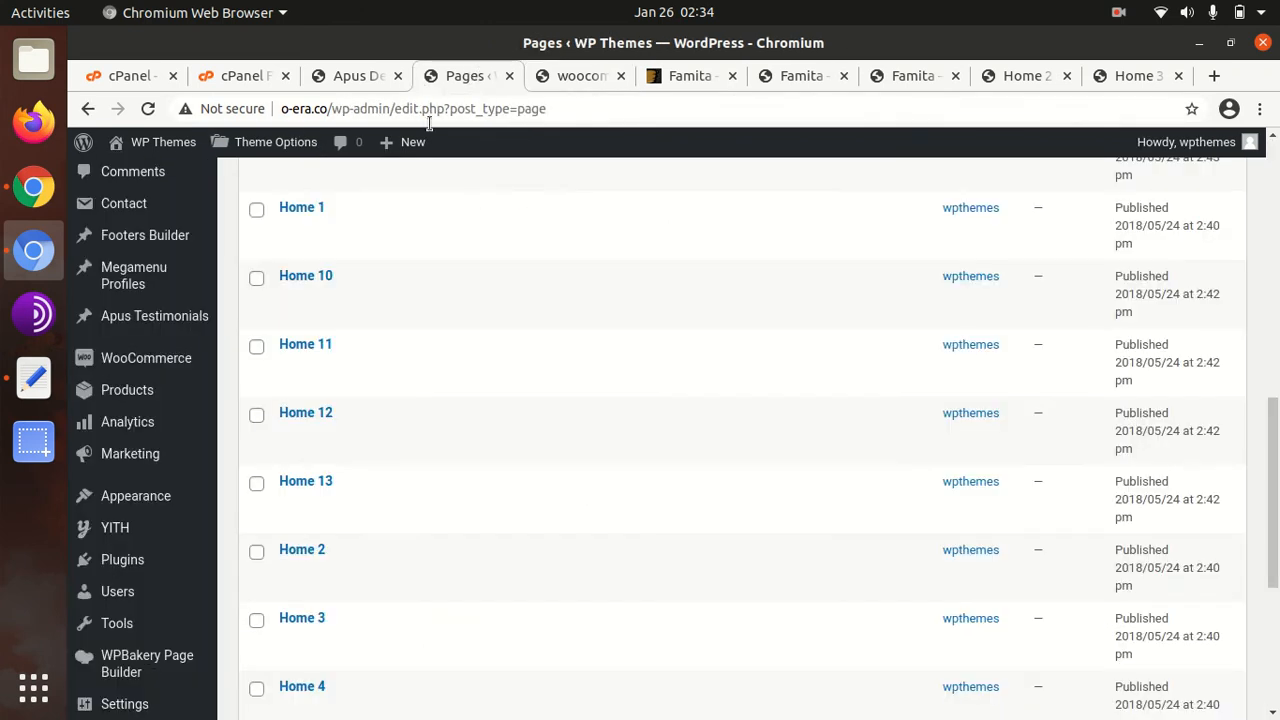
Open Home 3 live in a new tab, close the placeholder attachment tab, and scroll through it
{"action": "scroll", "coordinate": [356, 447], "scroll_direction": "down", "scroll_amount": 3}
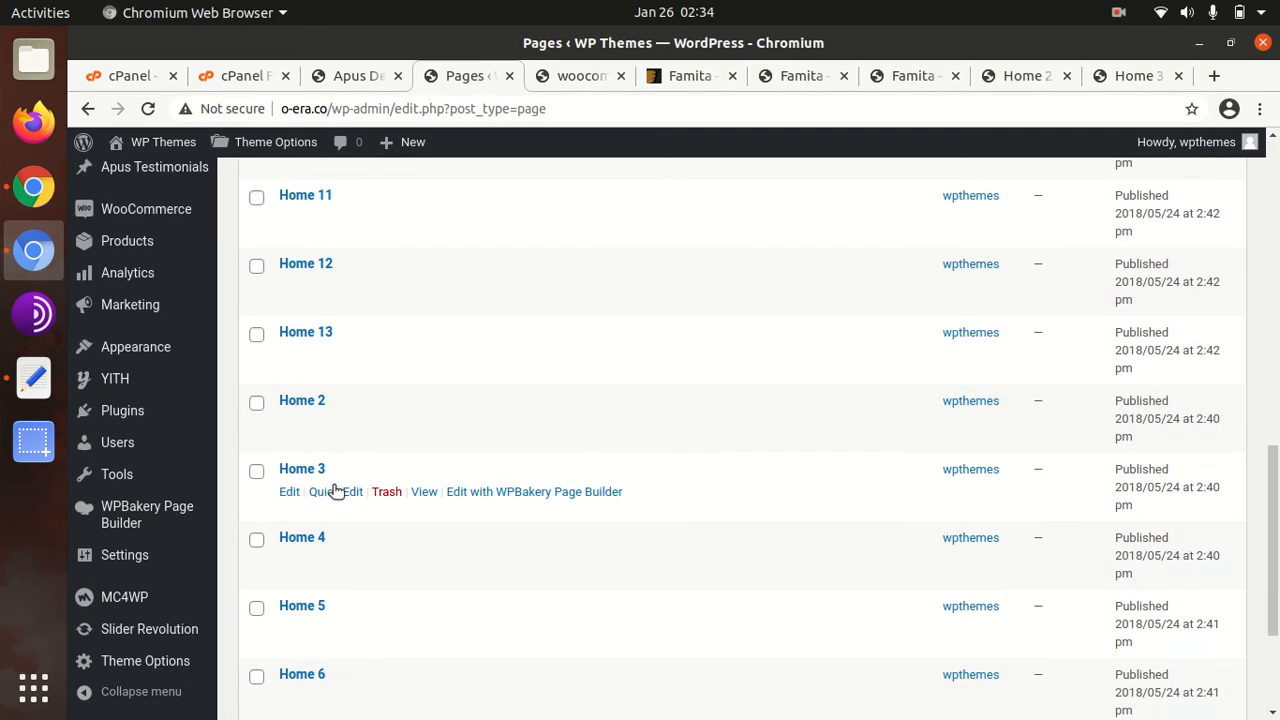
{"action": "middle_click", "coordinate": [421, 491]}
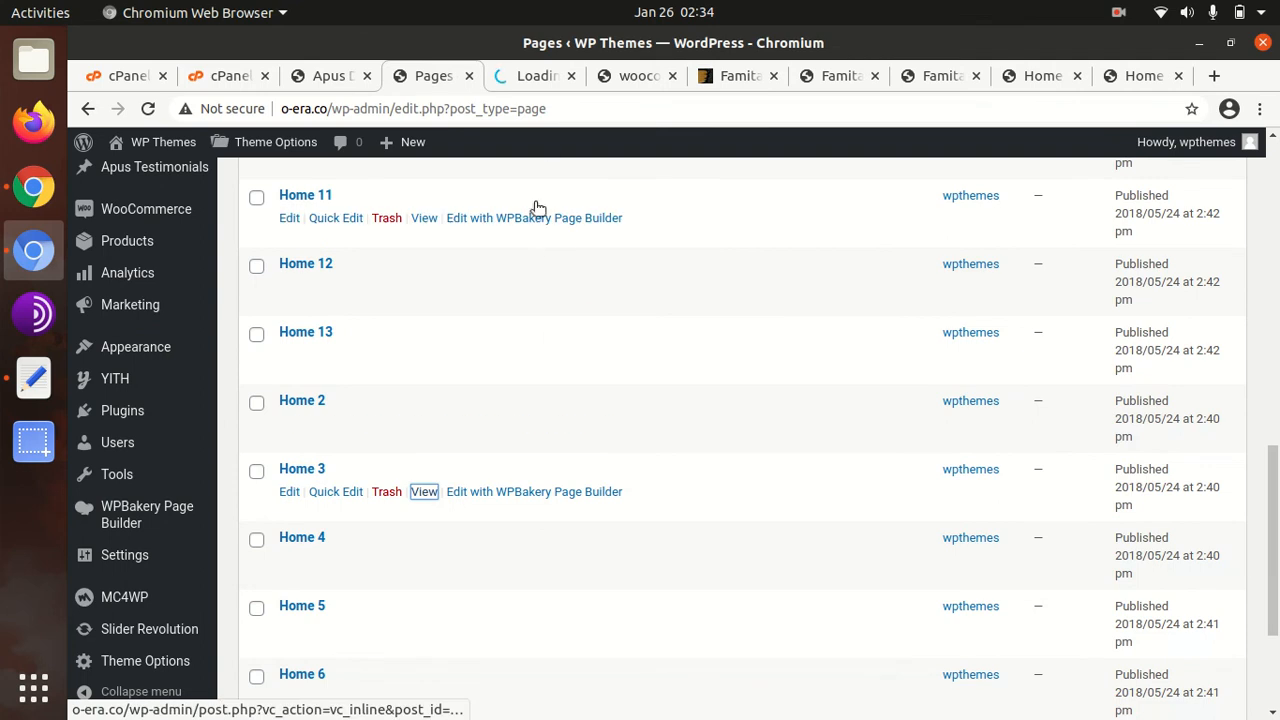
{"action": "left_click", "coordinate": [555, 78]}
{"action": "left_click", "coordinate": [633, 78]}
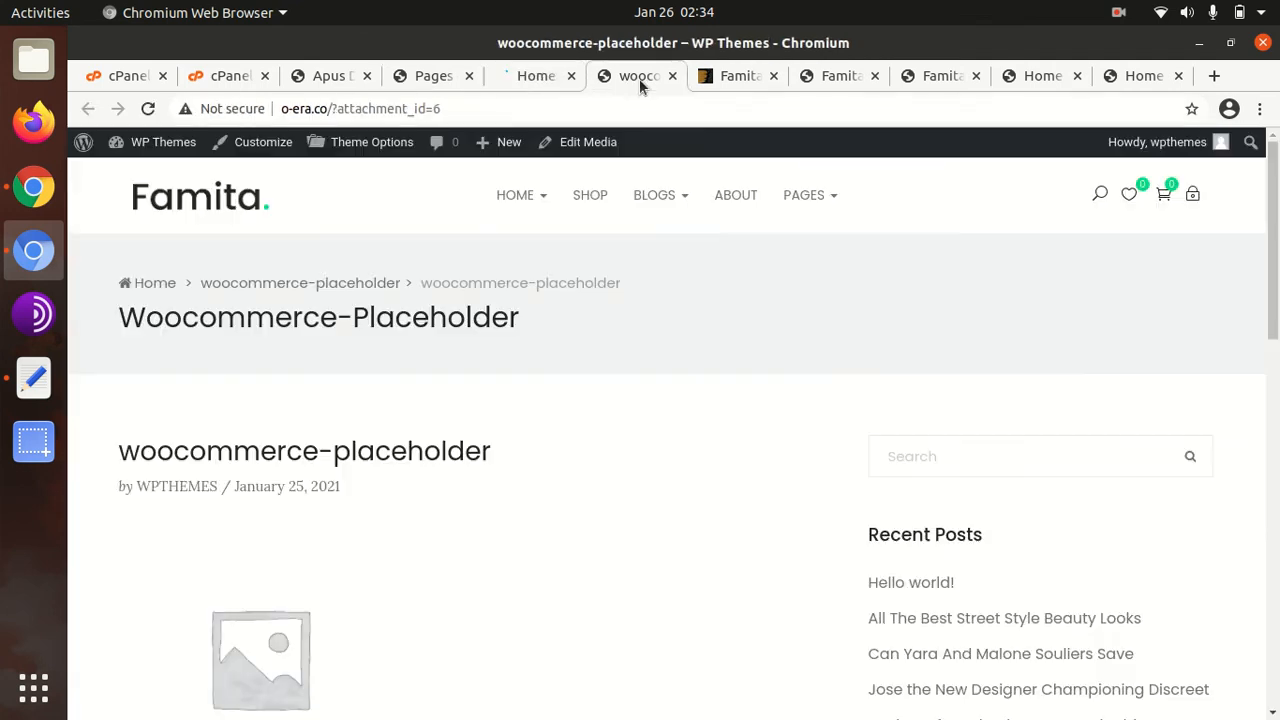
{"action": "left_click", "coordinate": [672, 76]}
{"action": "left_click", "coordinate": [530, 78]}
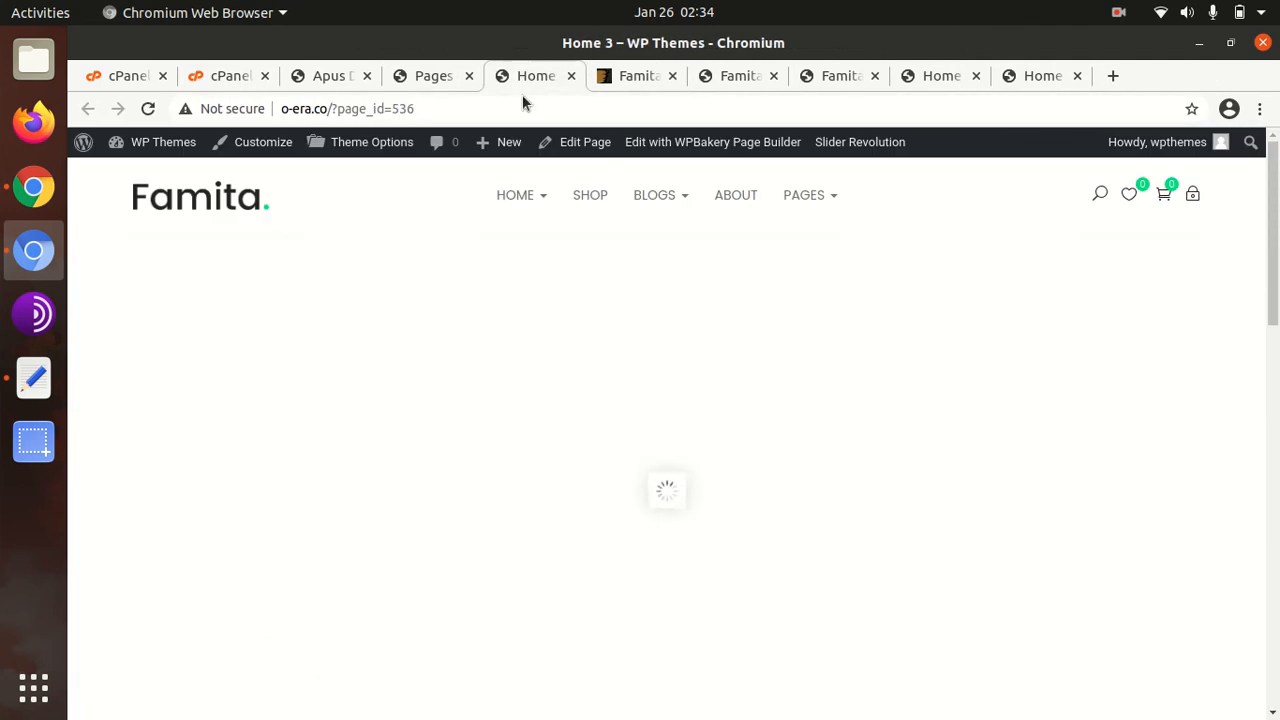
{"action": "scroll", "coordinate": [446, 479], "scroll_direction": "down", "scroll_amount": 5}
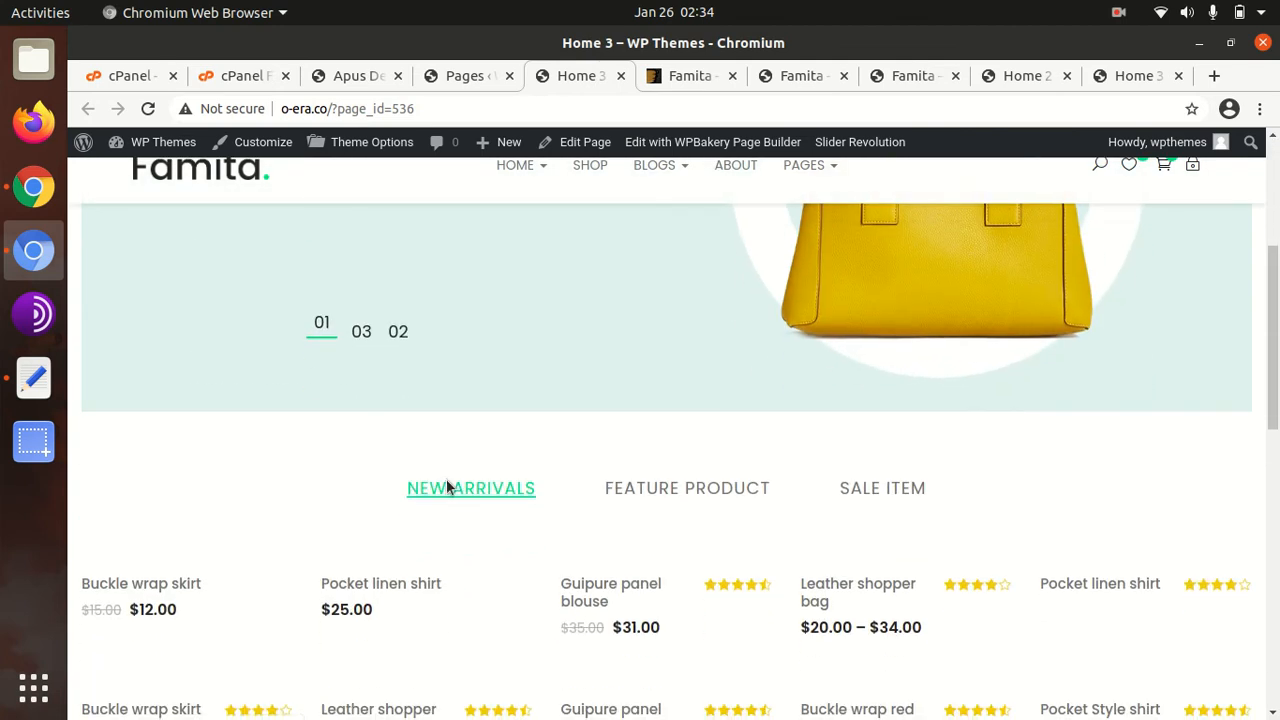
{"action": "scroll", "coordinate": [447, 487], "scroll_direction": "down", "scroll_amount": 3}
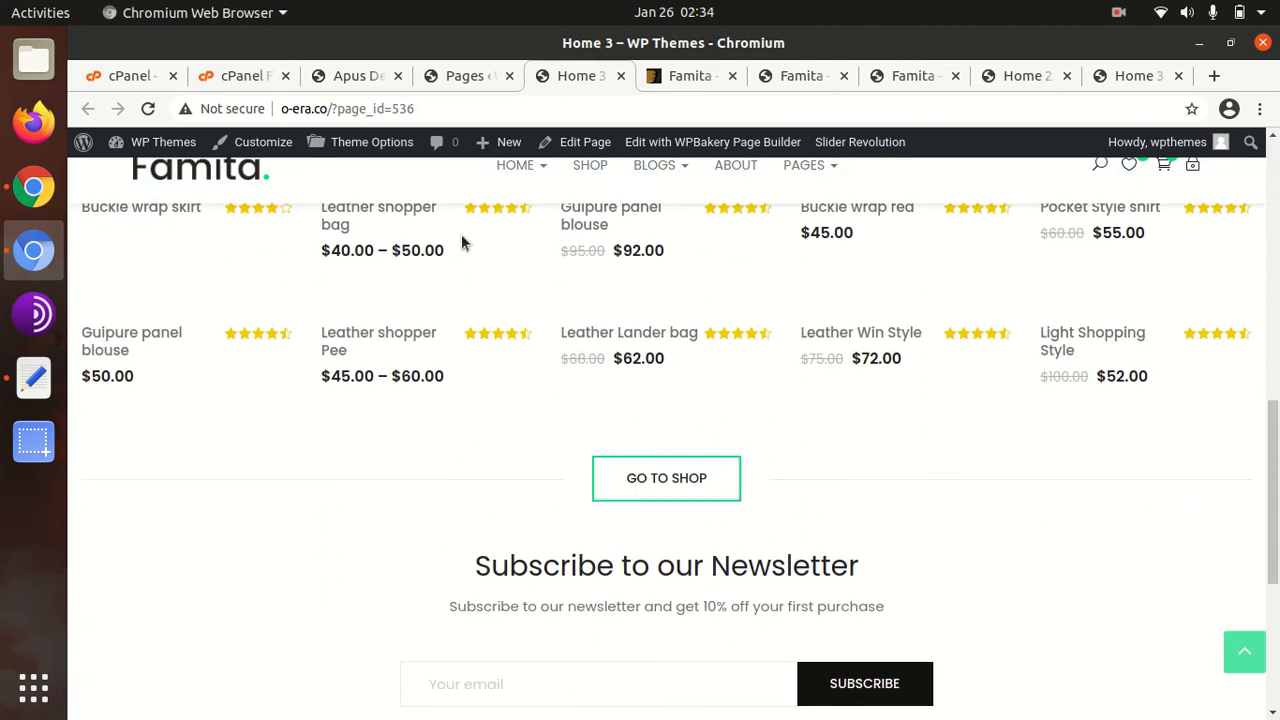
{"action": "left_click", "coordinate": [472, 79]}
{"action": "scroll", "coordinate": [406, 200], "scroll_direction": "down", "scroll_amount": 2}
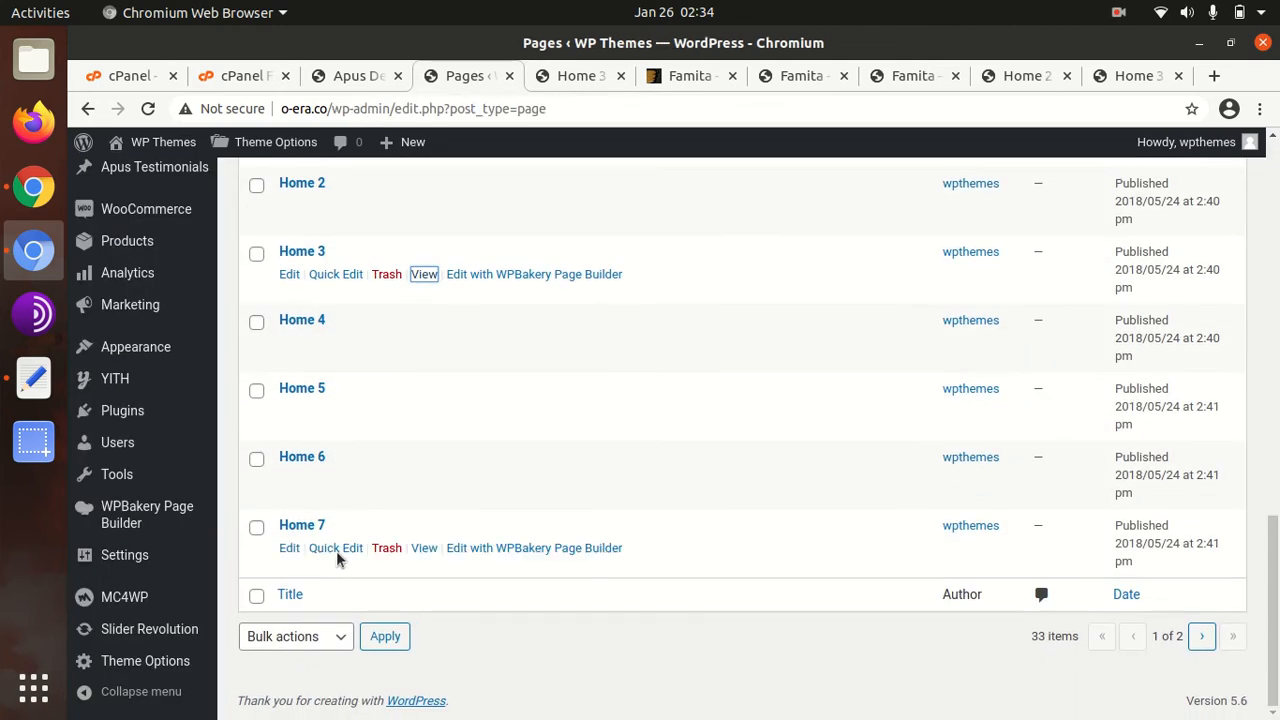
Open Home 7 in a new tab and scroll through its Men's and Women's Collection slider
{"action": "middle_click", "coordinate": [423, 549]}
{"action": "left_click", "coordinate": [540, 80]}
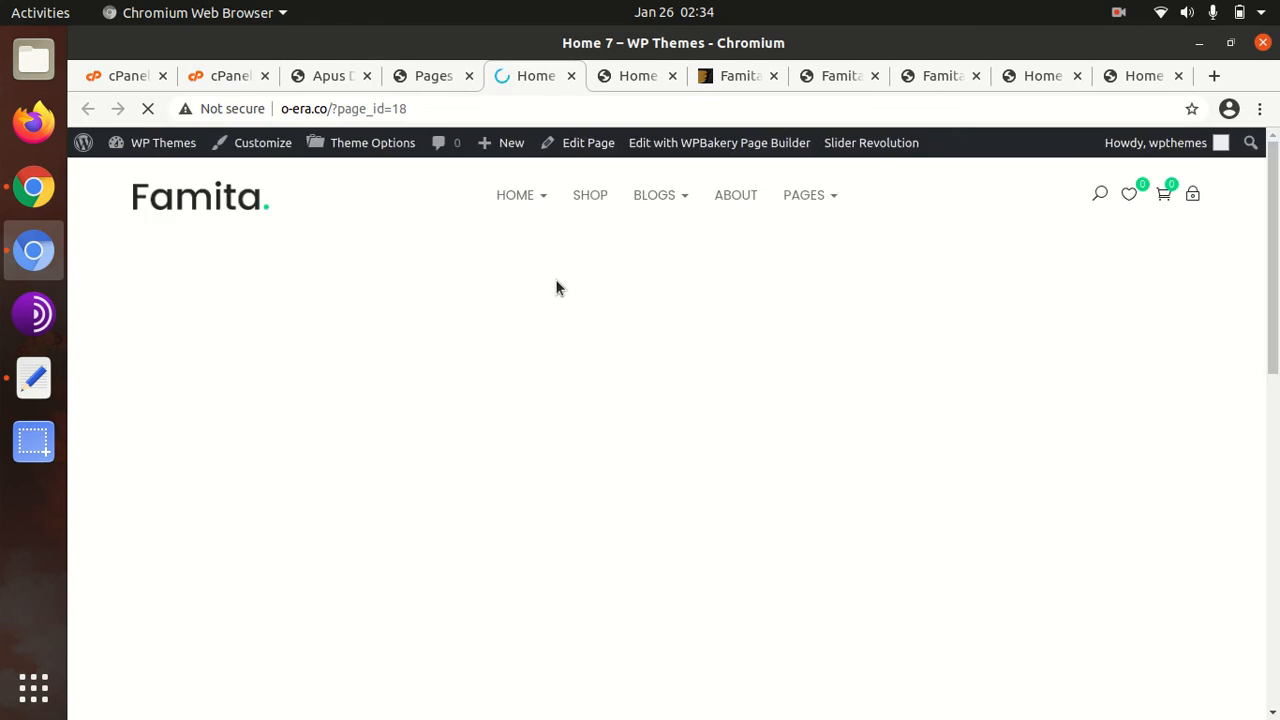
{"action": "scroll", "coordinate": [600, 365], "scroll_direction": "down", "scroll_amount": 3}
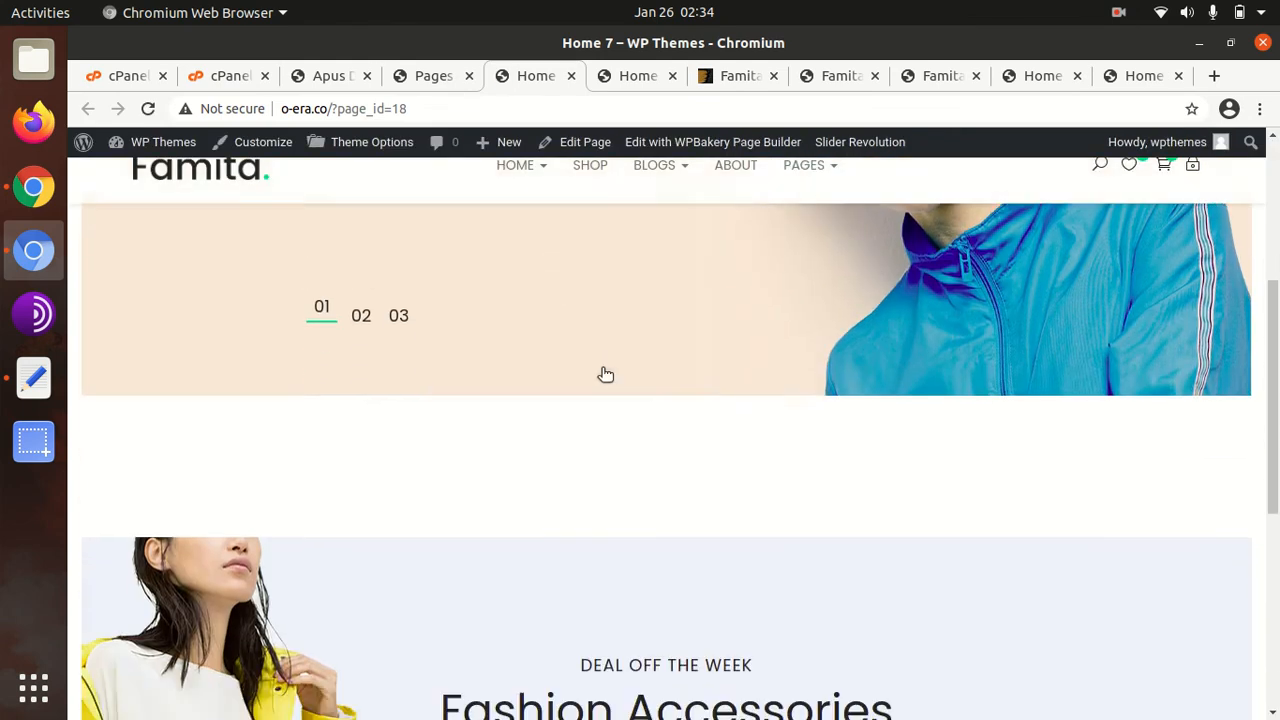
{"action": "scroll", "coordinate": [601, 367], "scroll_direction": "down", "scroll_amount": 5}
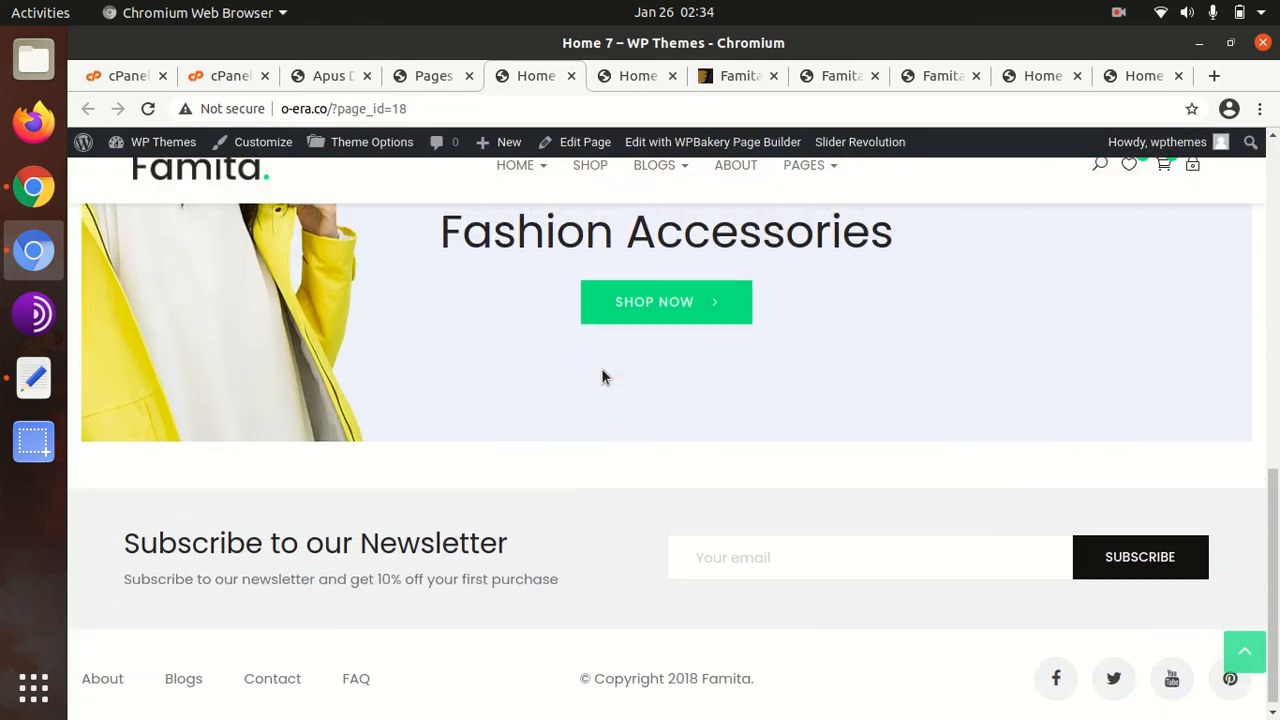
{"action": "scroll", "coordinate": [602, 376], "scroll_direction": "up", "scroll_amount": 8}
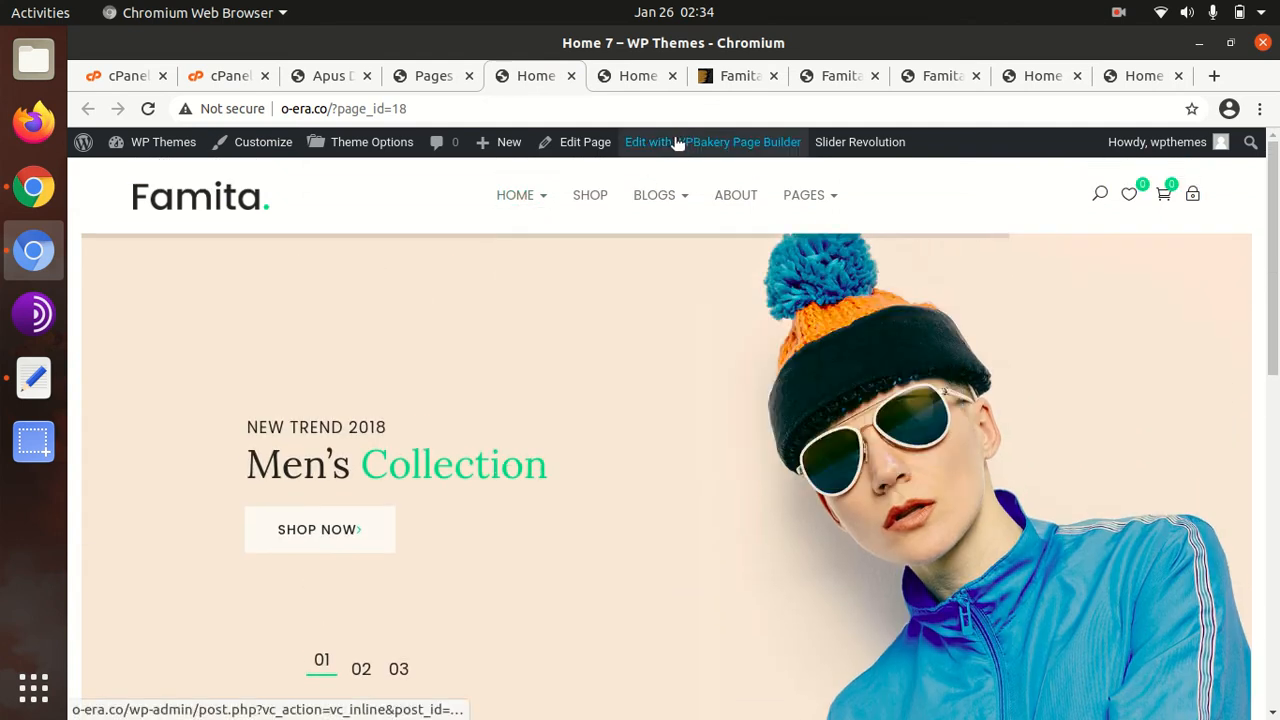
{"action": "scroll", "coordinate": [617, 300], "scroll_direction": "down", "scroll_amount": 2}
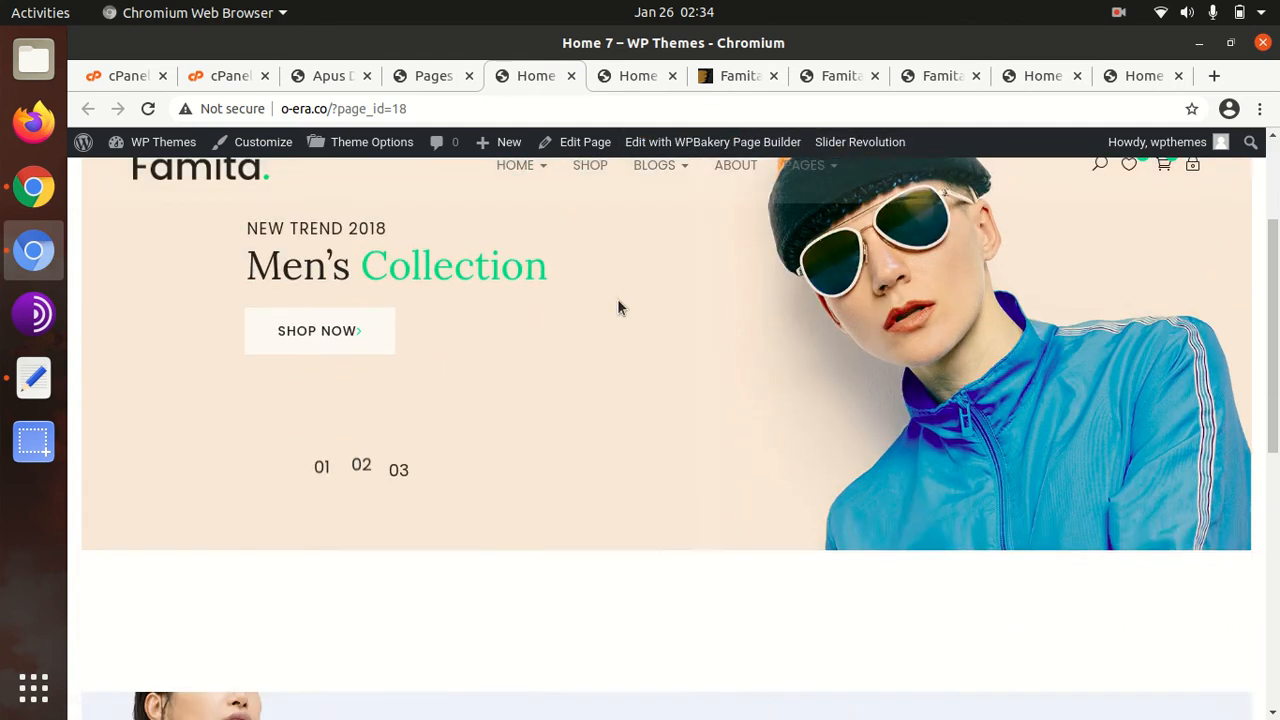
{"action": "scroll", "coordinate": [617, 298], "scroll_direction": "down", "scroll_amount": 4}
{"action": "scroll", "coordinate": [503, 297], "scroll_direction": "up", "scroll_amount": 6}
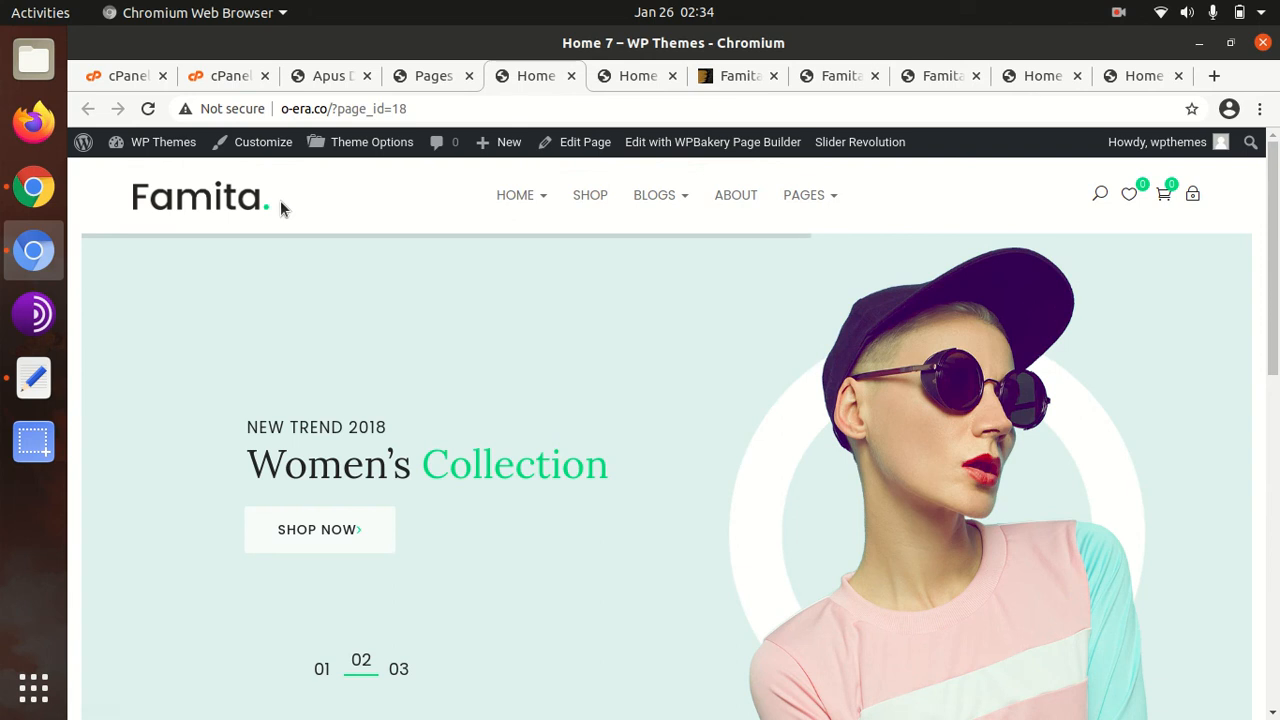
Return to the ApusTheme Demo Importer tab and scroll the admin sidebar toward Theme Options
{"action": "left_click", "coordinate": [325, 78]}
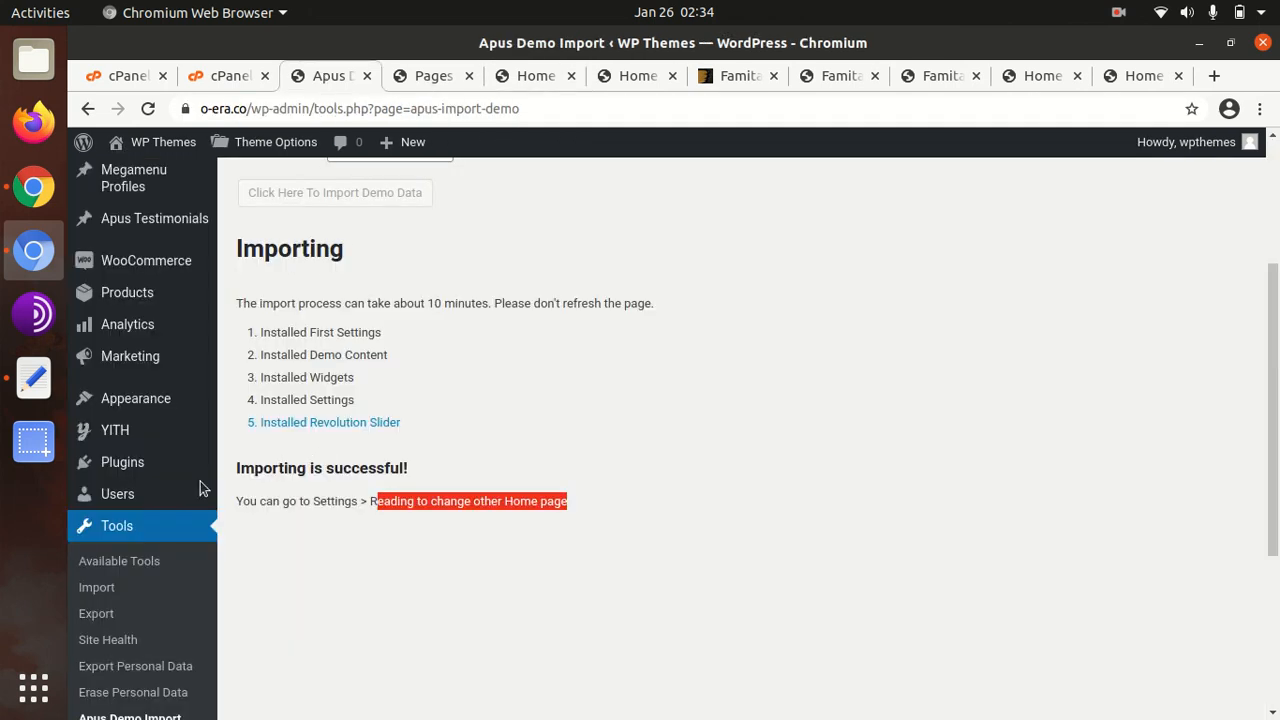
{"action": "scroll", "coordinate": [123, 545], "scroll_direction": "down", "scroll_amount": 3}
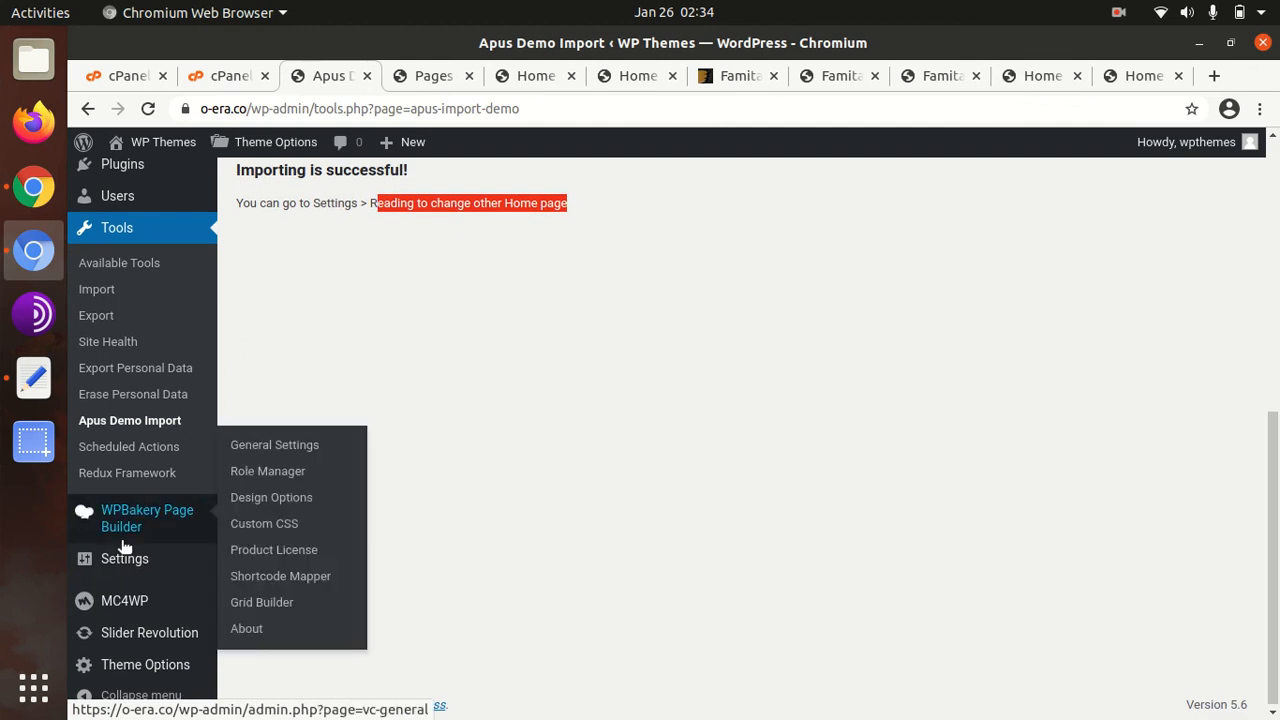
{"action": "mouse_move", "coordinate": [146, 655]}
{"action": "scroll", "coordinate": [142, 307], "scroll_direction": "up", "scroll_amount": 6}
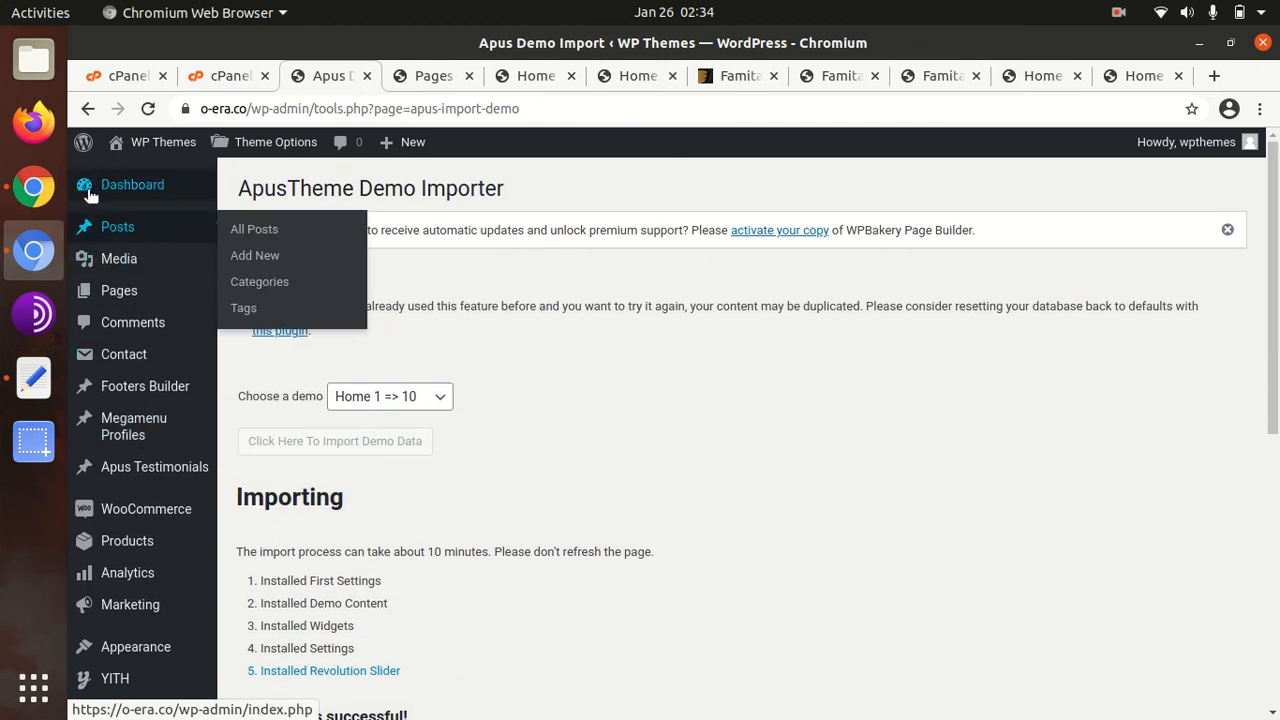
{"action": "mouse_move", "coordinate": [147, 390]}
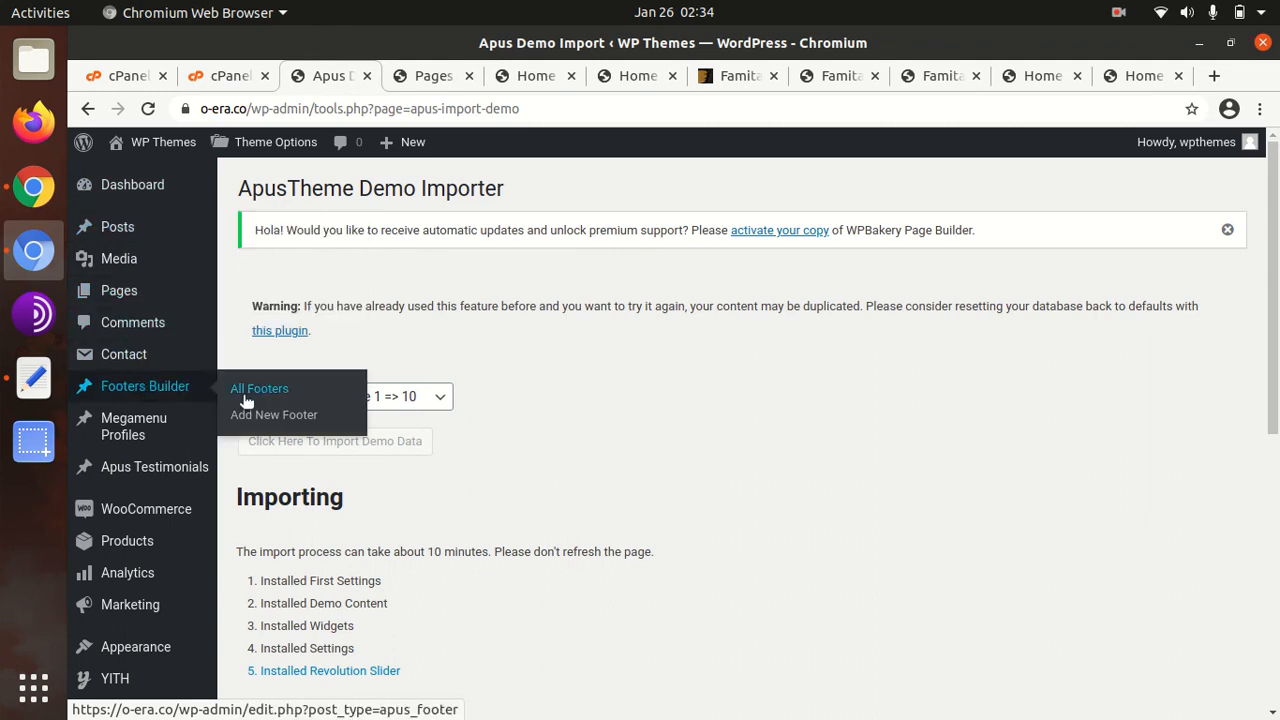
{"action": "scroll", "coordinate": [160, 410], "scroll_direction": "down", "scroll_amount": 3}
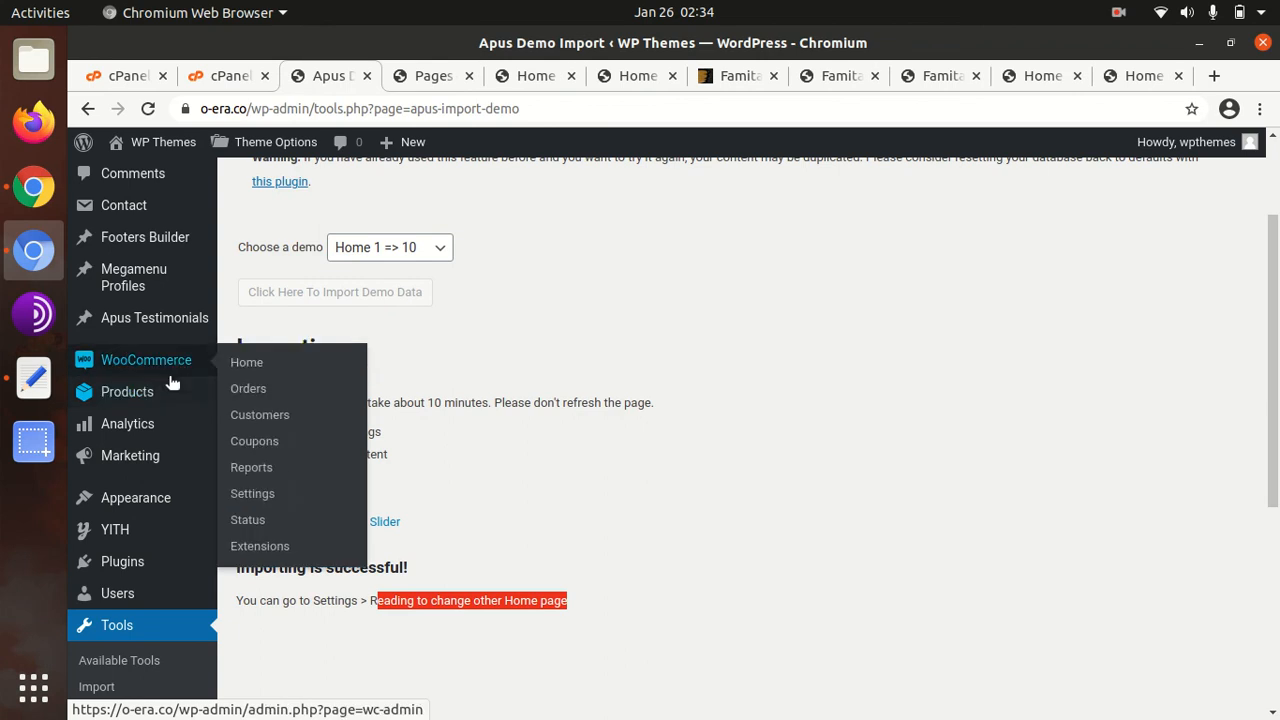
{"action": "scroll", "coordinate": [160, 480], "scroll_direction": "down", "scroll_amount": 3}
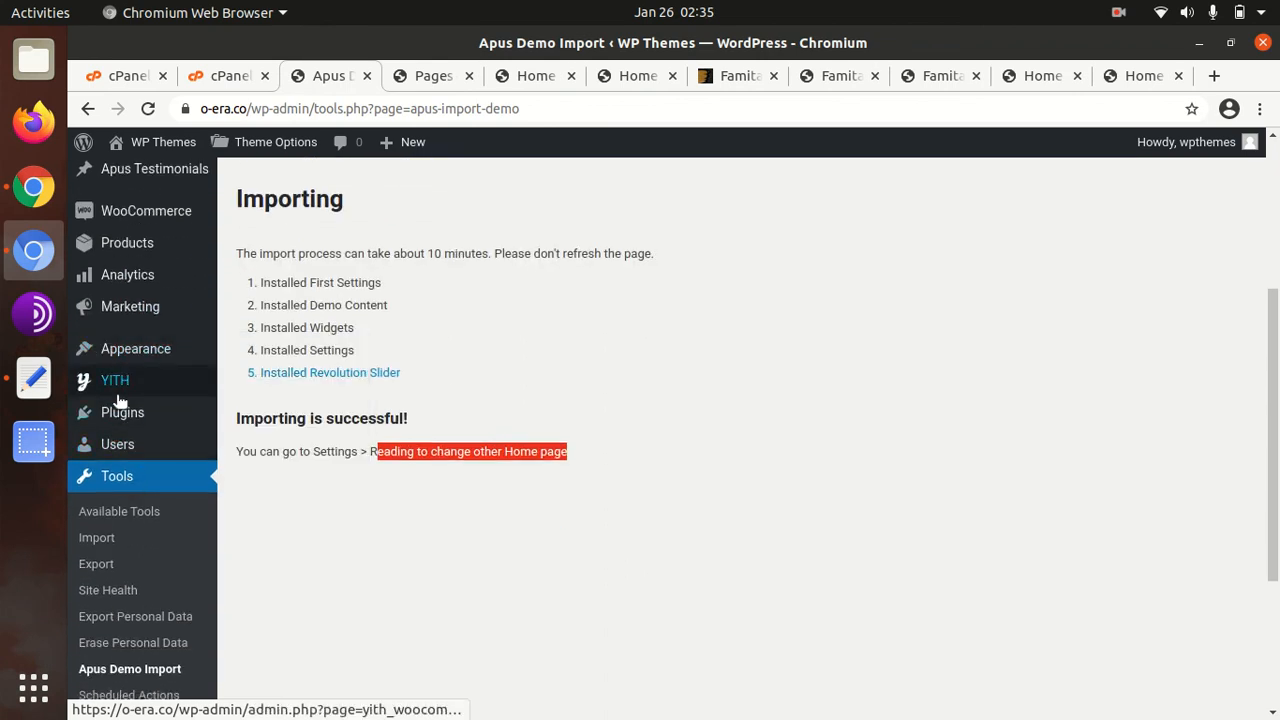
{"action": "scroll", "coordinate": [120, 410], "scroll_direction": "down", "scroll_amount": 3}
{"action": "scroll", "coordinate": [100, 405], "scroll_direction": "down", "scroll_amount": 1}
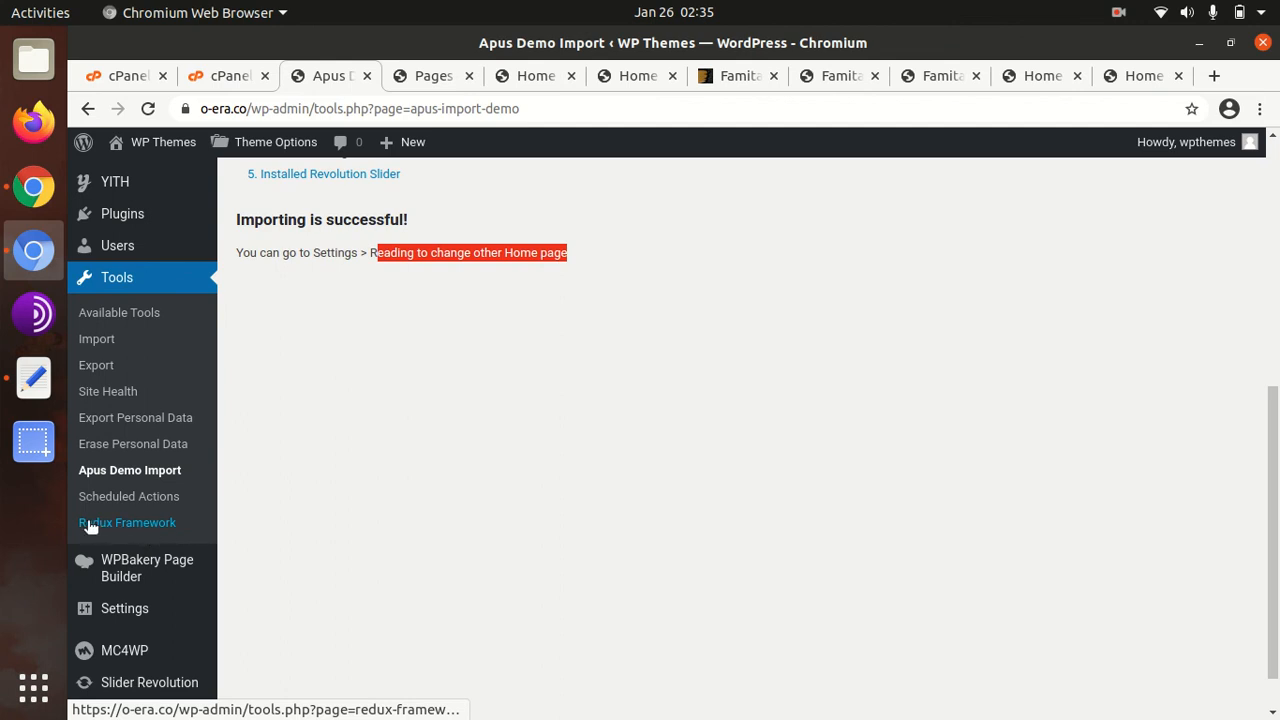
{"action": "scroll", "coordinate": [90, 527], "scroll_direction": "down", "scroll_amount": 1}
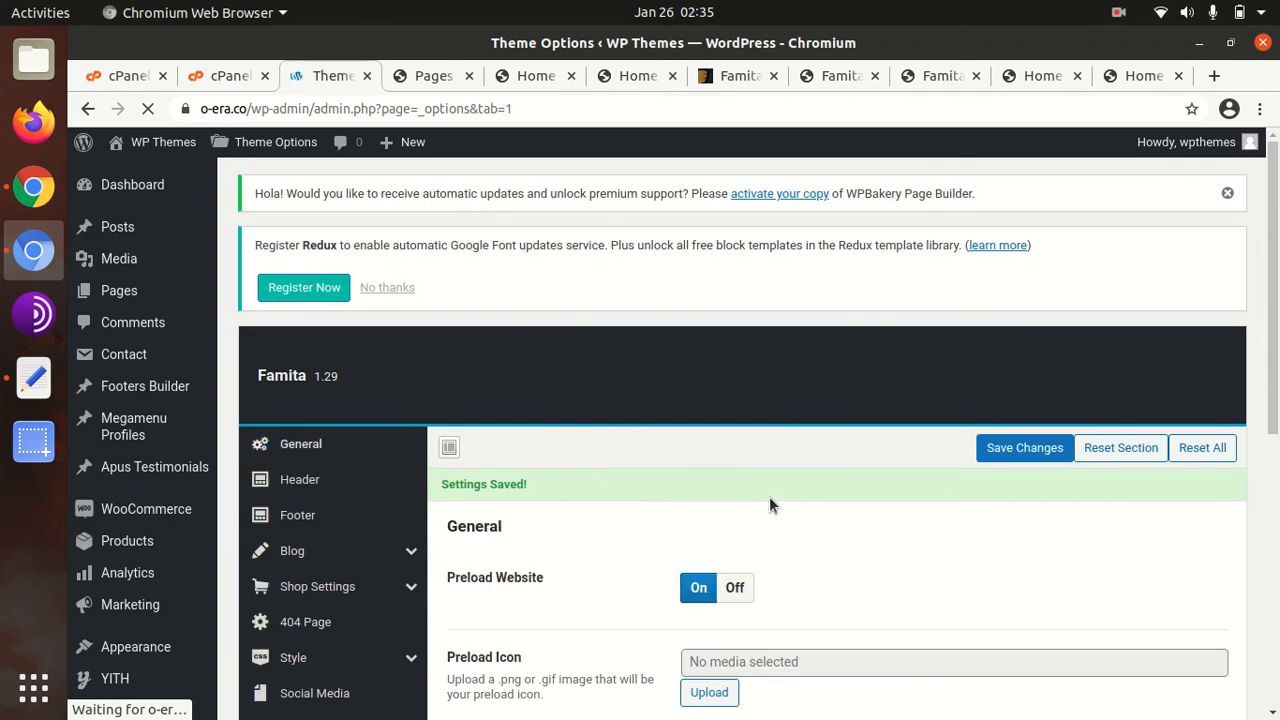
Open the Header section of the Famita Theme Options and scroll through it
{"action": "scroll", "coordinate": [590, 416], "scroll_direction": "down", "scroll_amount": 4}
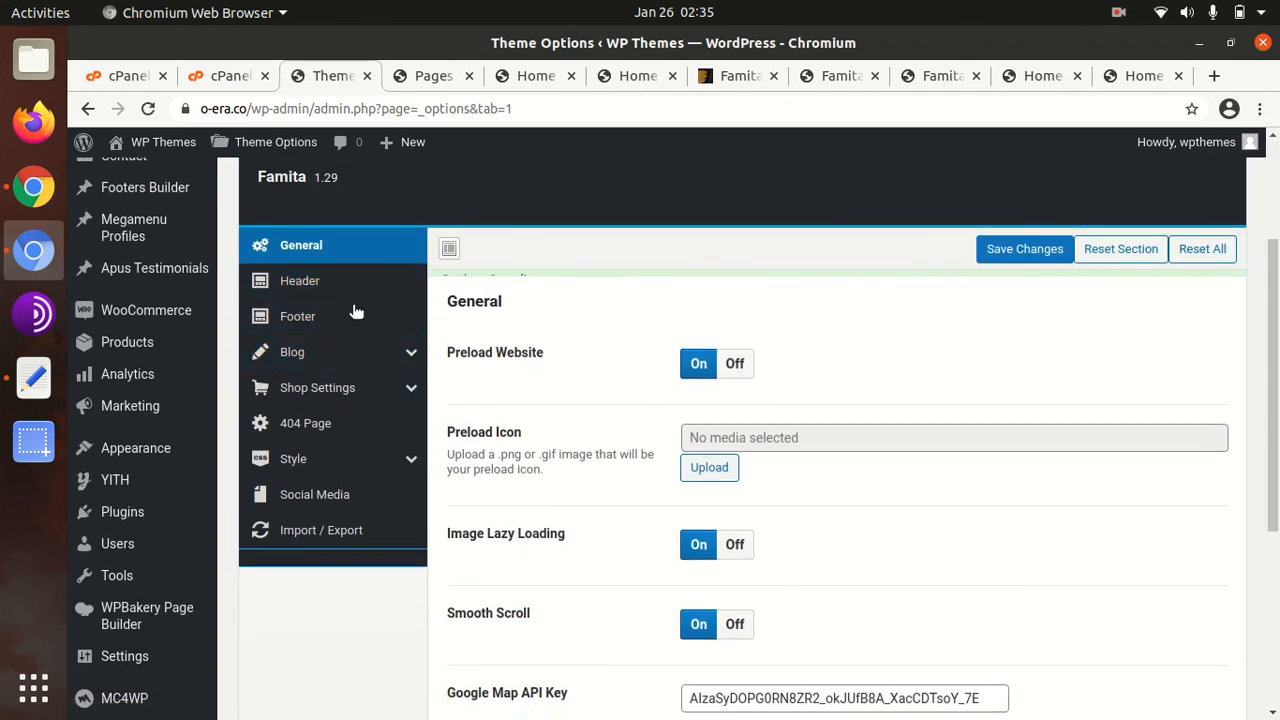
{"action": "scroll", "coordinate": [702, 405], "scroll_direction": "down", "scroll_amount": 1}
{"action": "scroll", "coordinate": [702, 405], "scroll_direction": "down", "scroll_amount": 4}
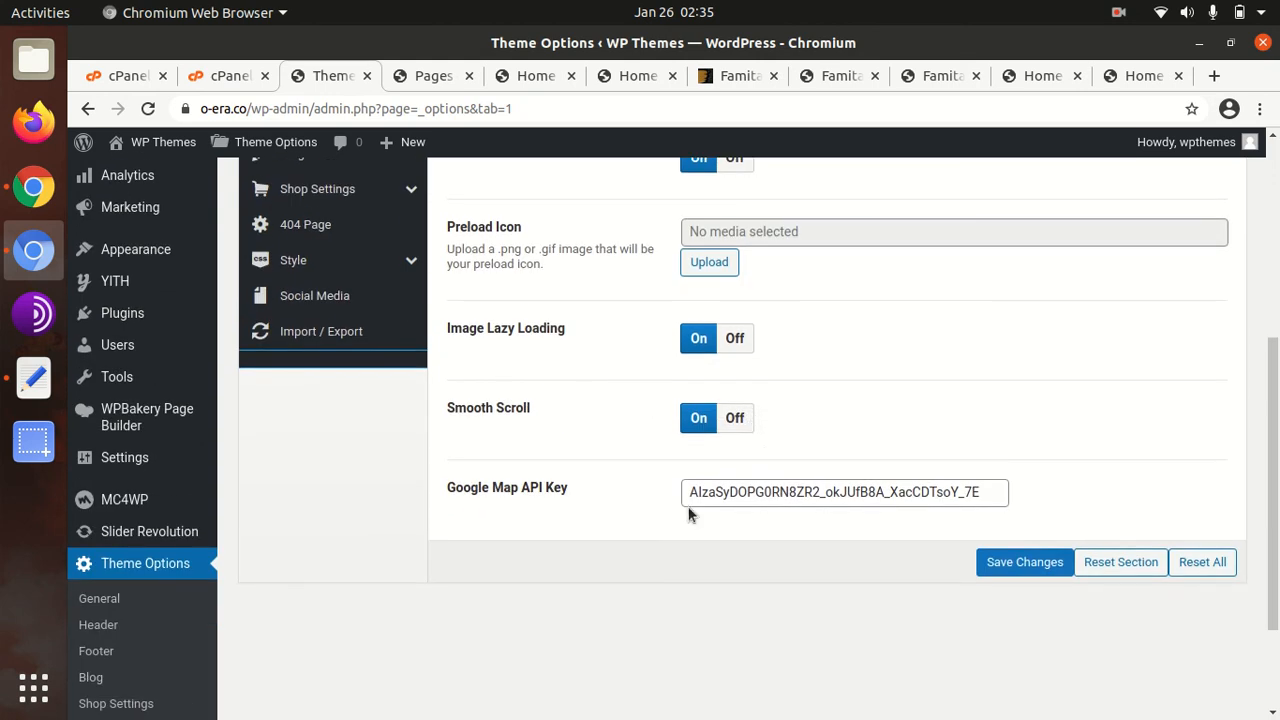
{"action": "scroll", "coordinate": [688, 514], "scroll_direction": "up", "scroll_amount": 5}
{"action": "left_click", "coordinate": [329, 287]}
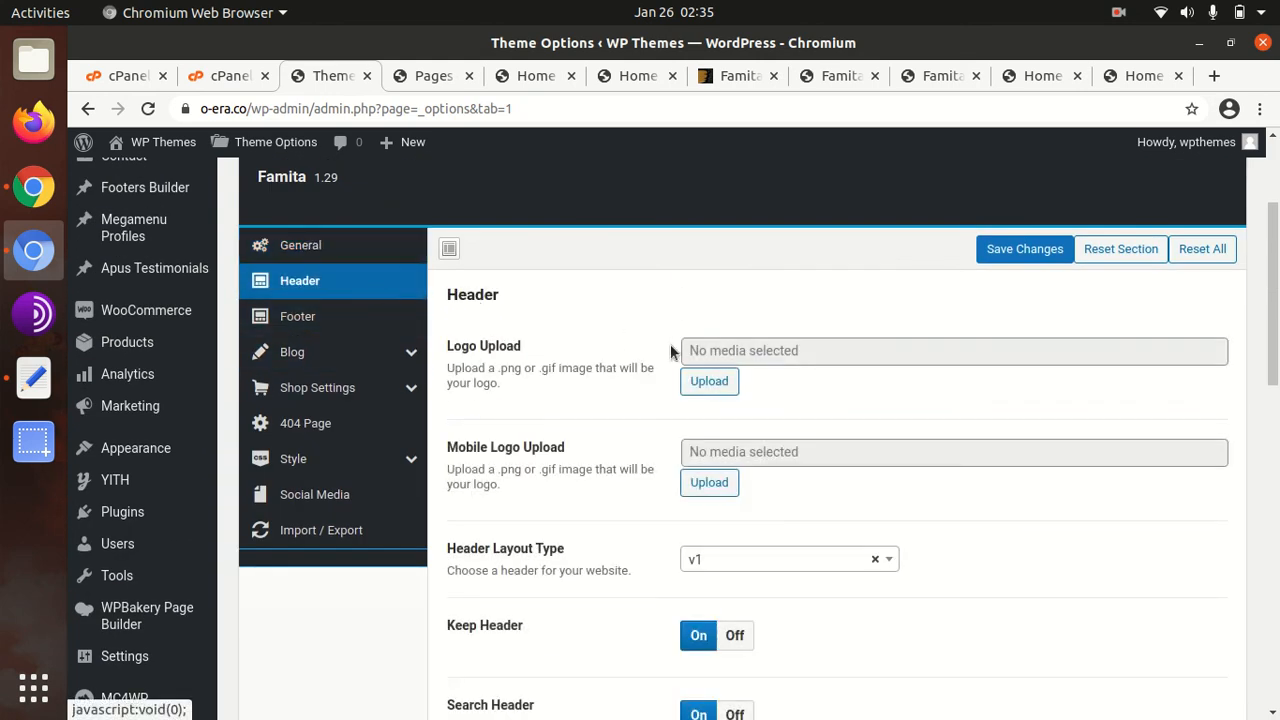
{"action": "scroll", "coordinate": [670, 350], "scroll_direction": "down", "scroll_amount": 2}
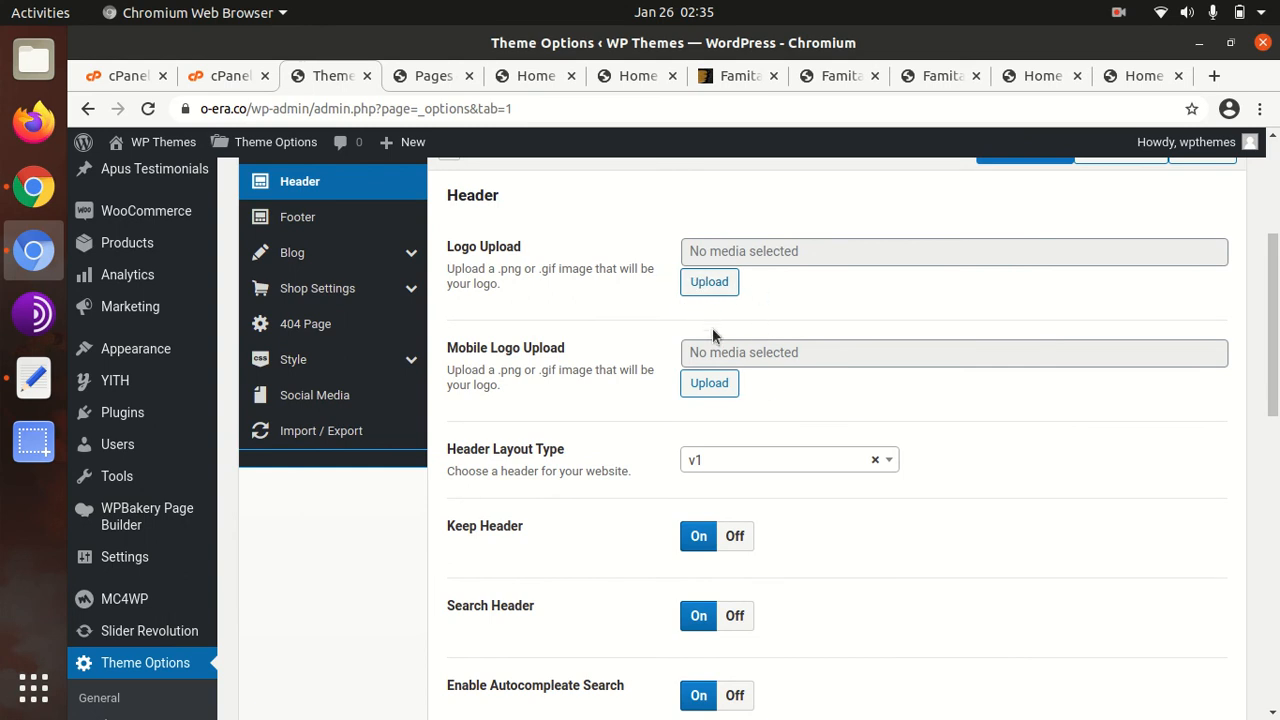
{"action": "scroll", "coordinate": [323, 303], "scroll_direction": "up", "scroll_amount": 1}
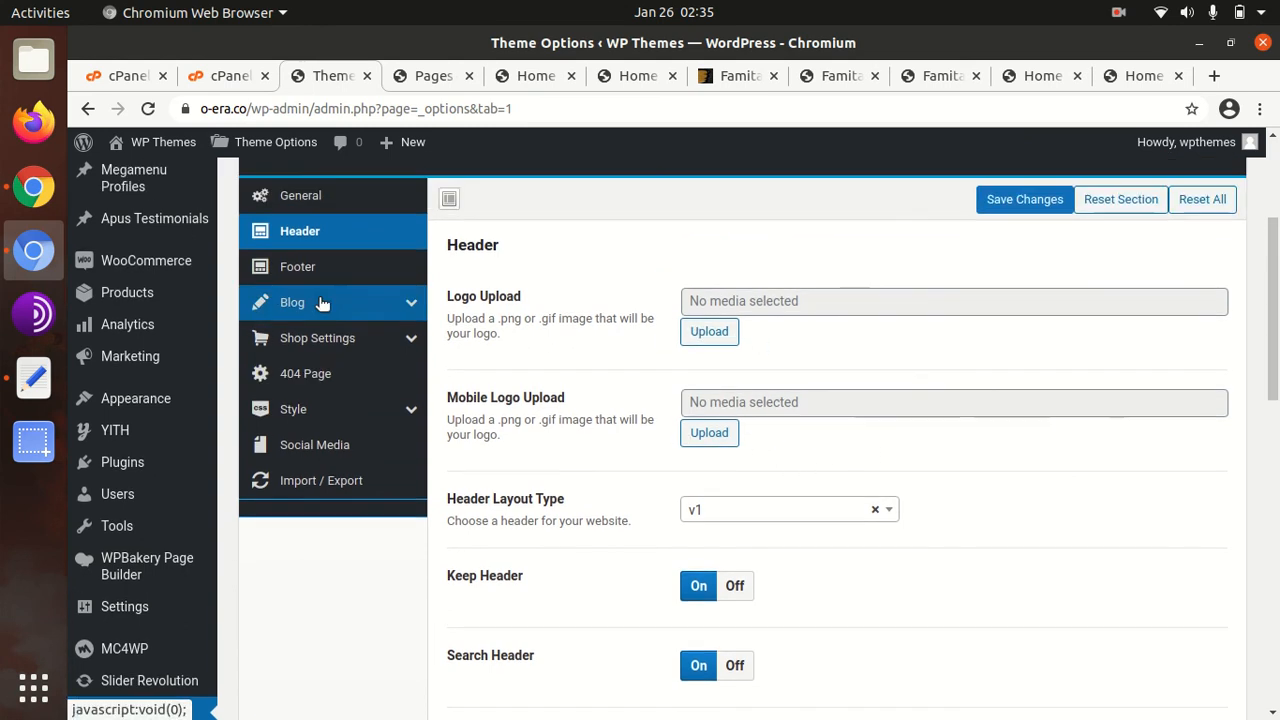
Browse the Footer, Blog, Blog & Post Archives and Shop Settings sections
{"action": "left_click", "coordinate": [307, 278]}
{"action": "left_click", "coordinate": [312, 309]}
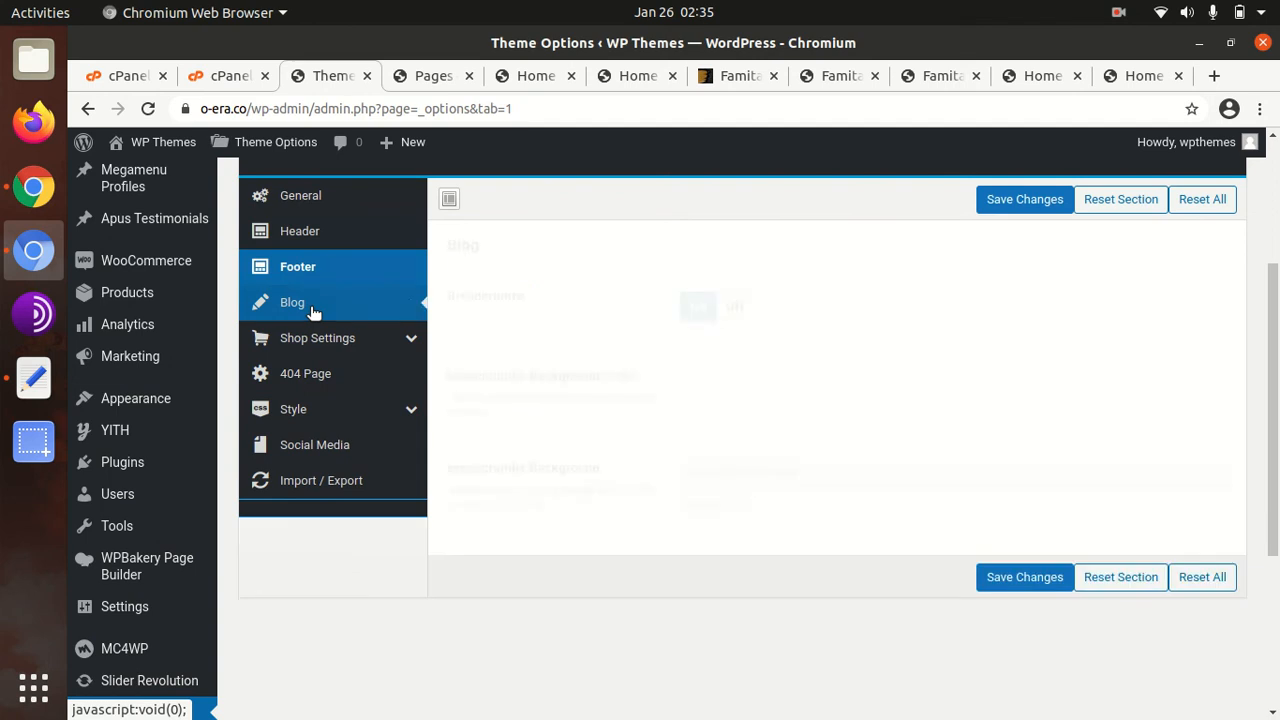
{"action": "left_click", "coordinate": [320, 340]}
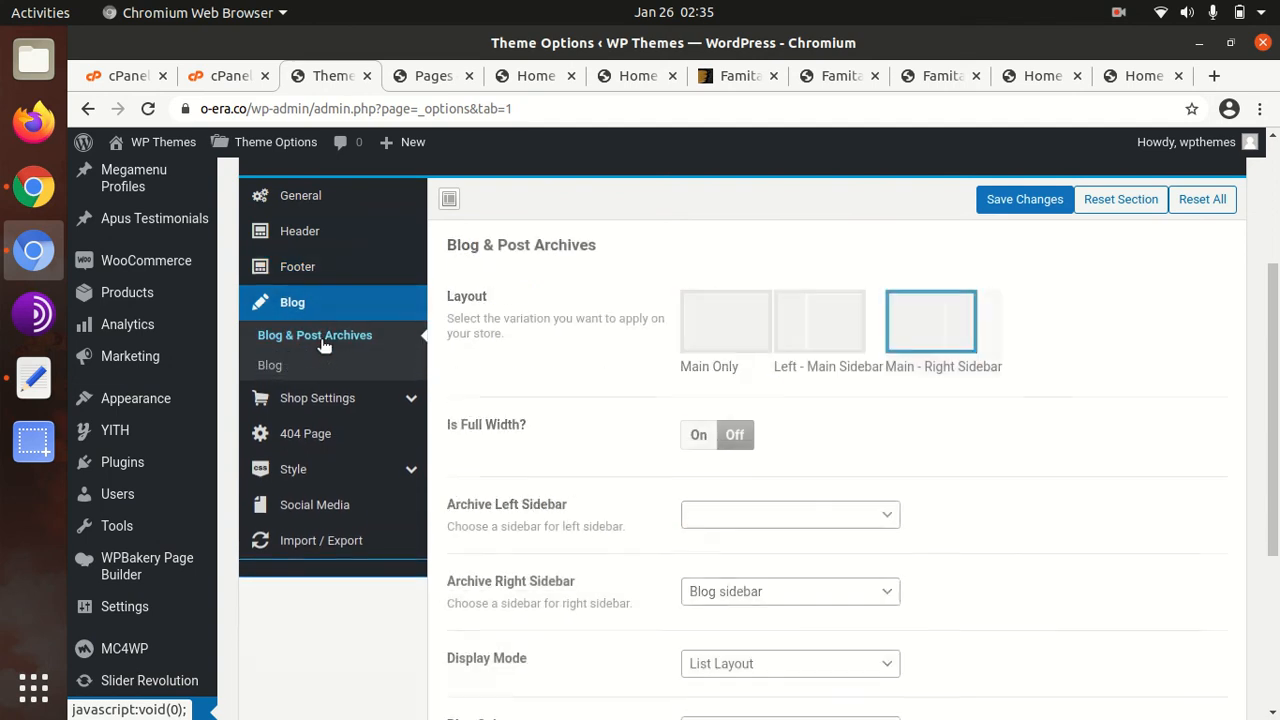
{"action": "left_click", "coordinate": [330, 400]}
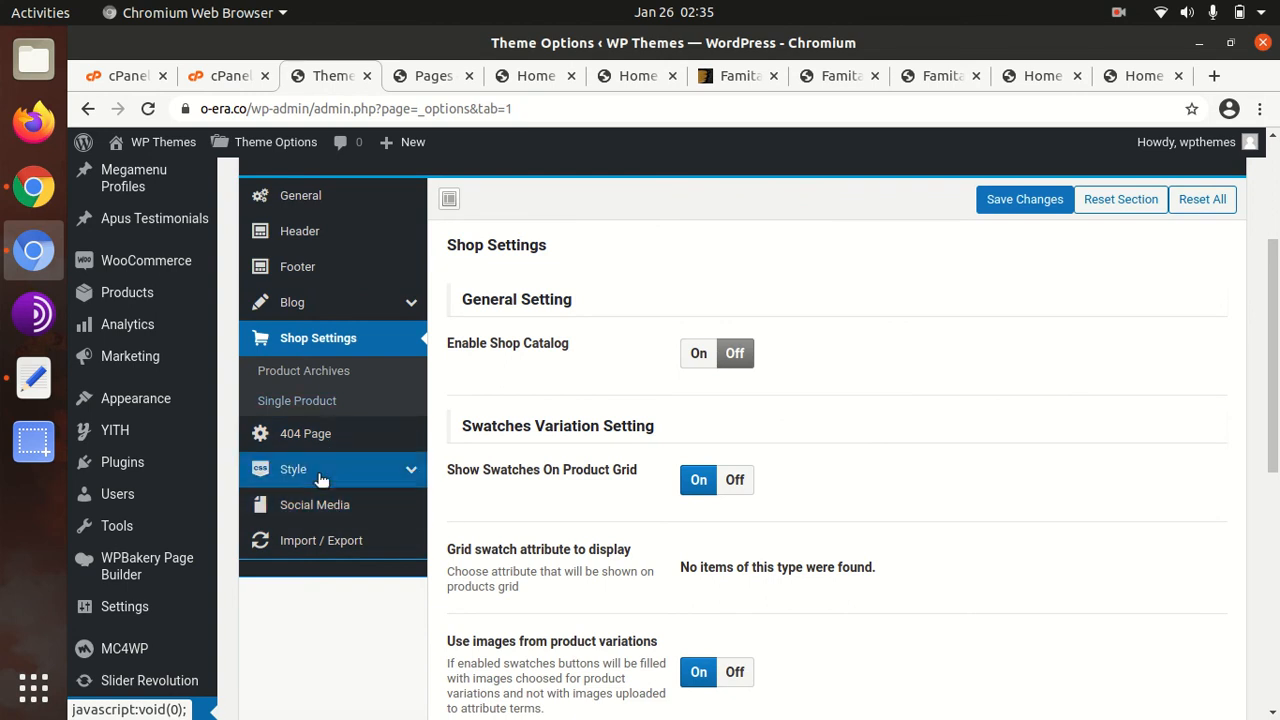
{"action": "scroll", "coordinate": [320, 478], "scroll_direction": "up", "scroll_amount": 5}
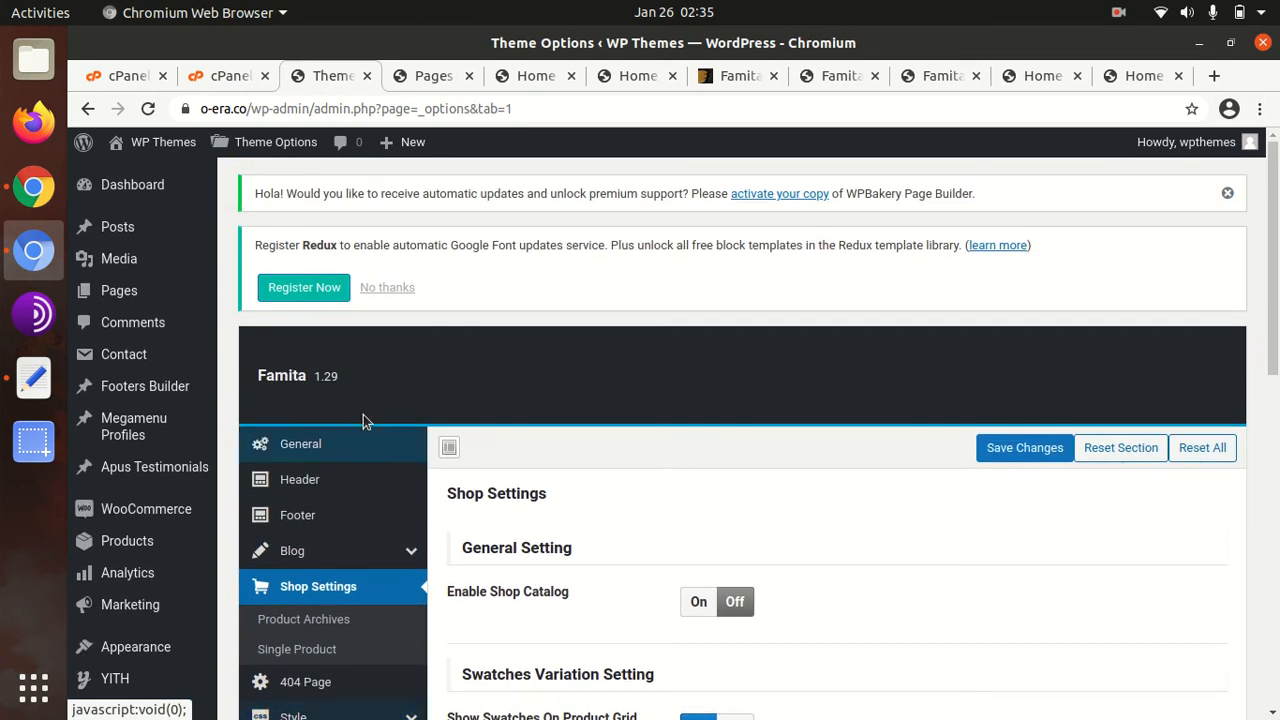
Switch between the Theme Options and Pages tabs, ending on the Pages list
{"action": "left_click", "coordinate": [437, 76]}
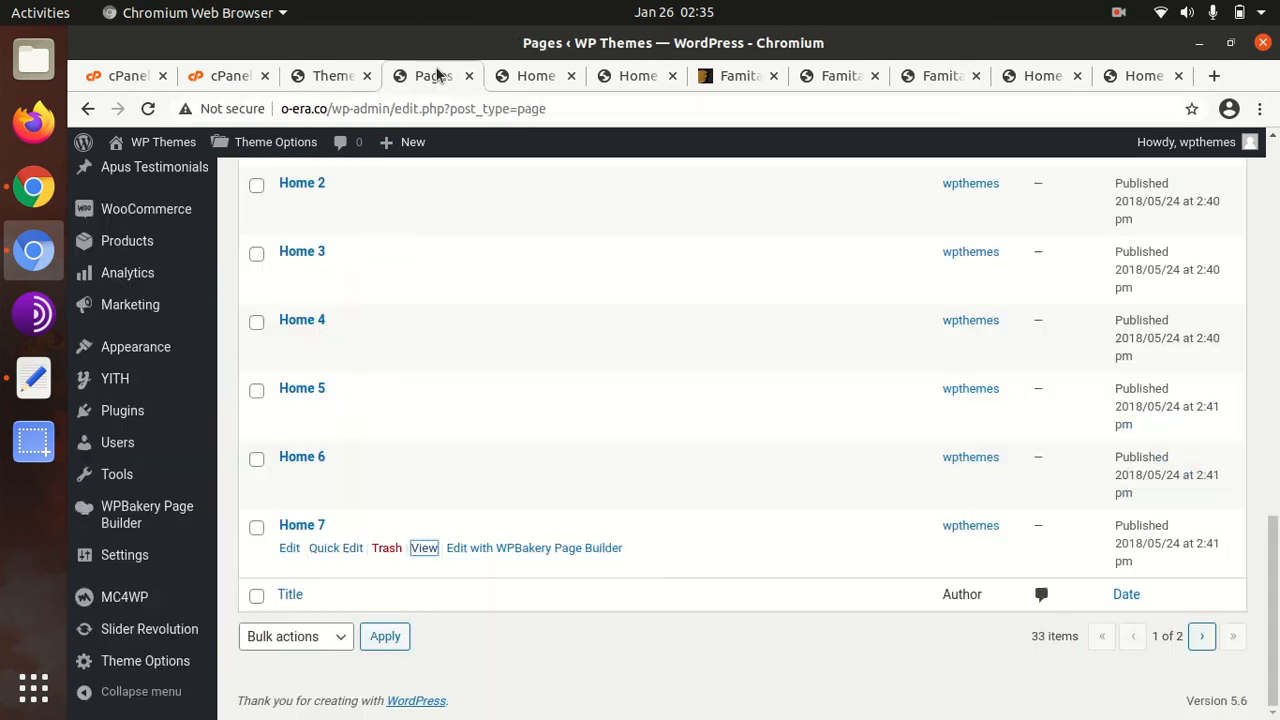
{"action": "scroll", "coordinate": [404, 306], "scroll_direction": "up", "scroll_amount": 3}
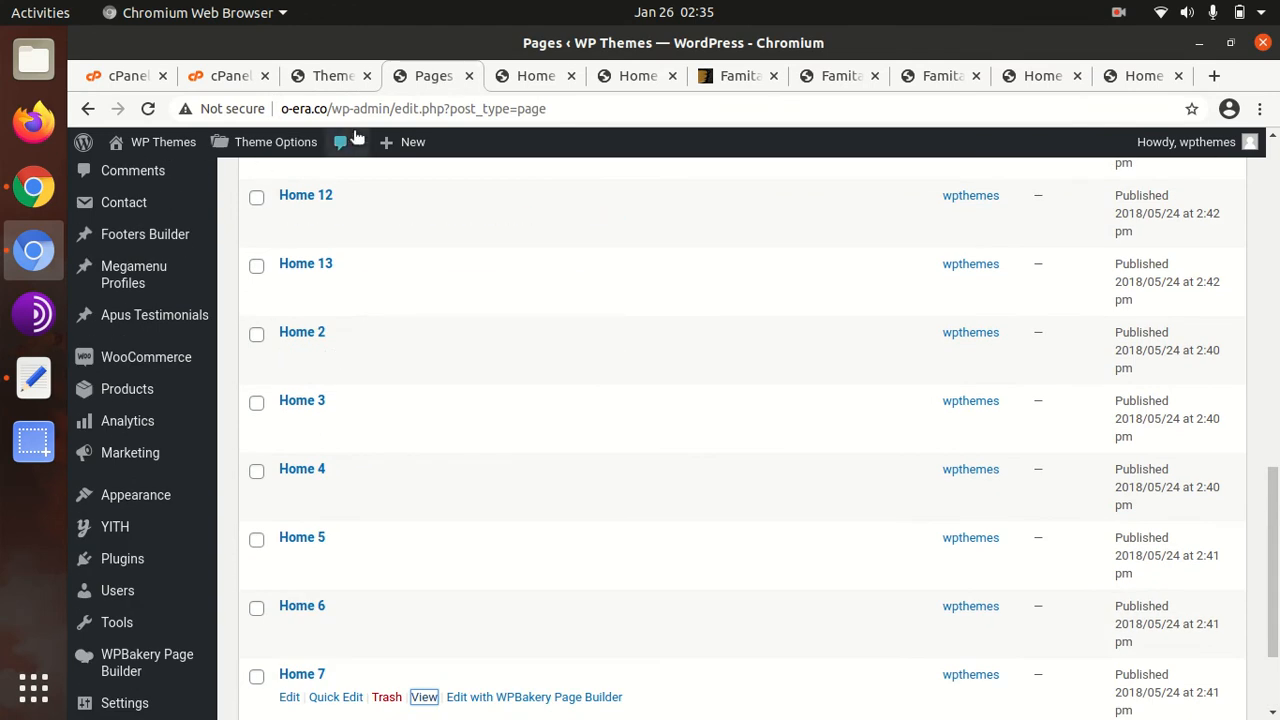
{"action": "left_click", "coordinate": [333, 76]}
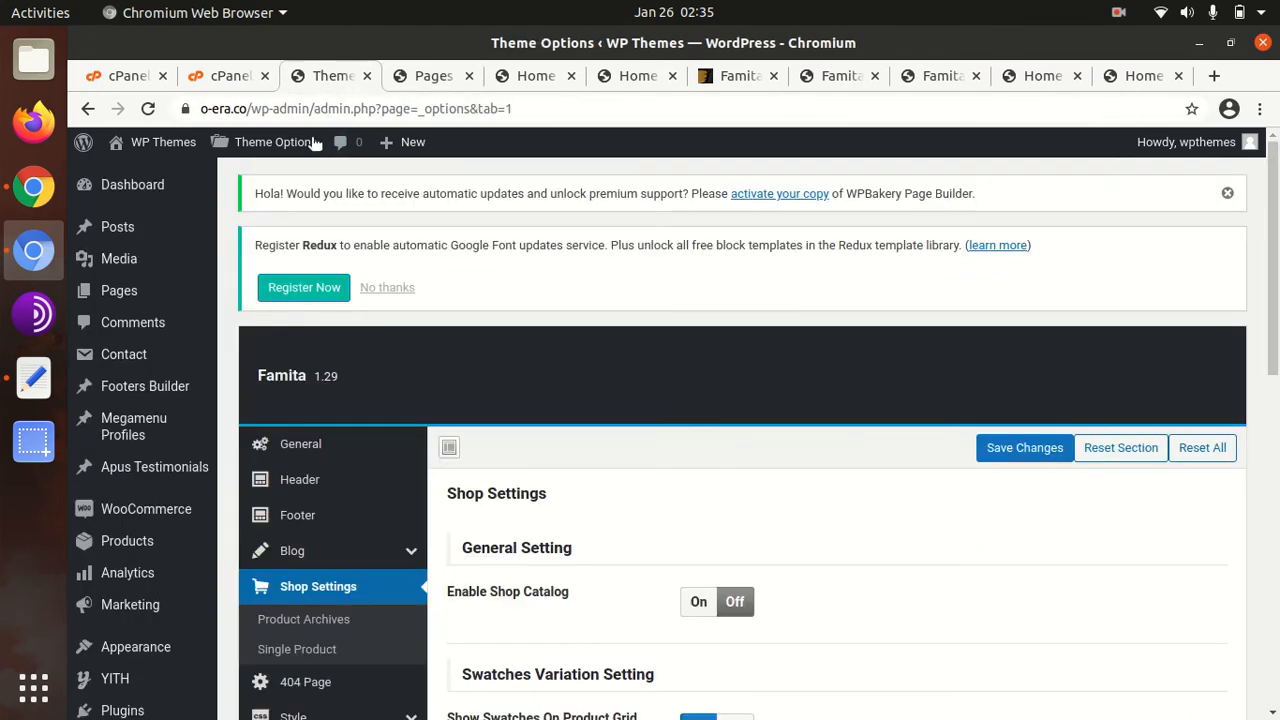
{"action": "left_click", "coordinate": [437, 74]}
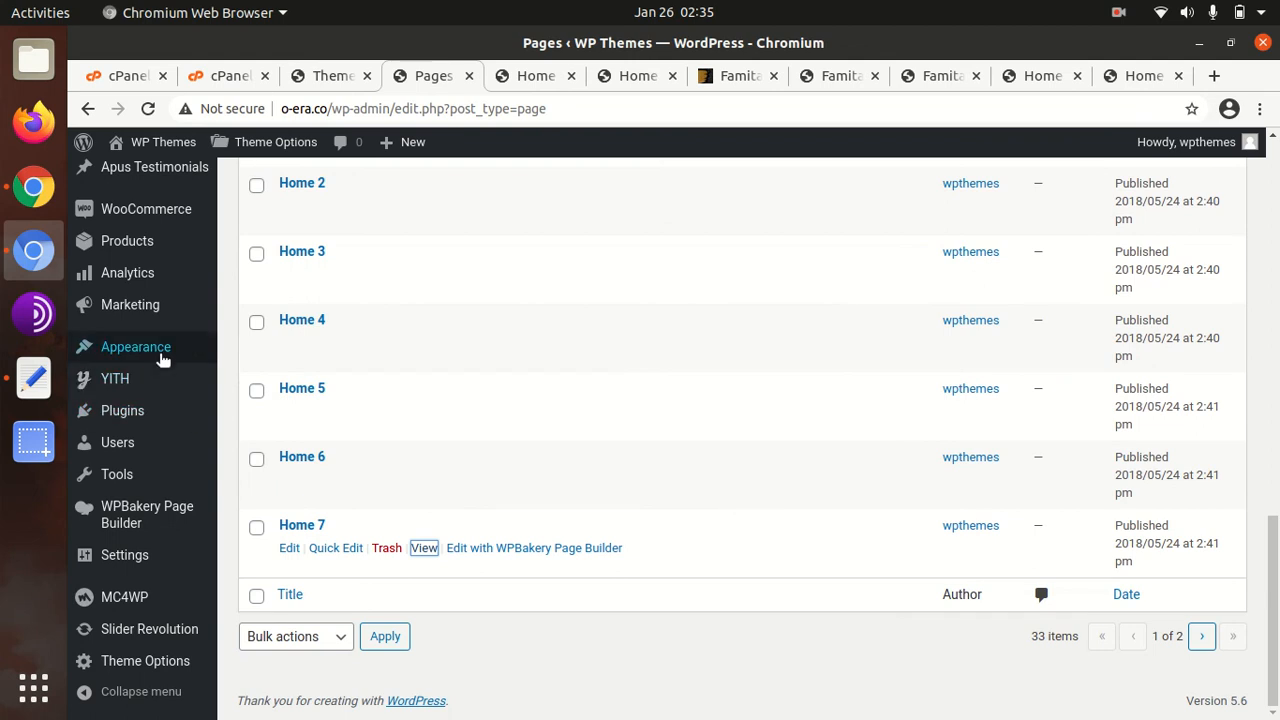
Open Appearance > Customize > Homepage Settings and expand the Homepage page dropdown
{"action": "mouse_move", "coordinate": [147, 352]}
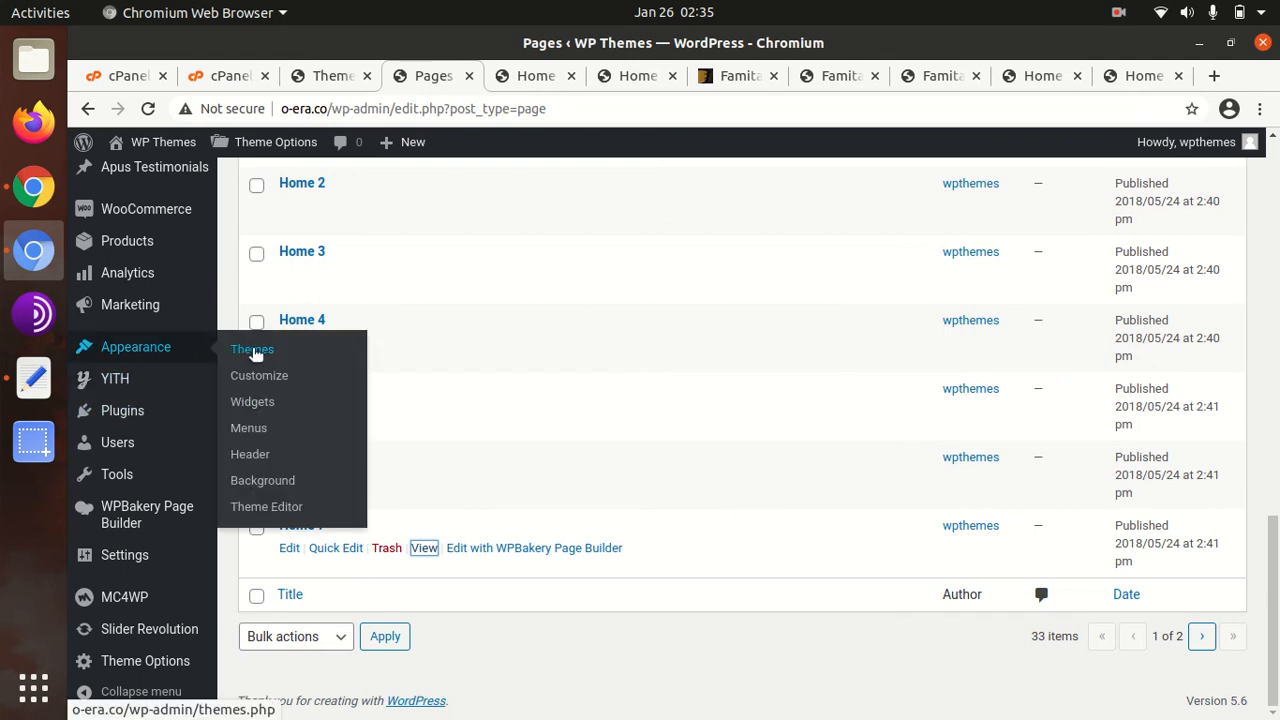
{"action": "left_click", "coordinate": [252, 381]}
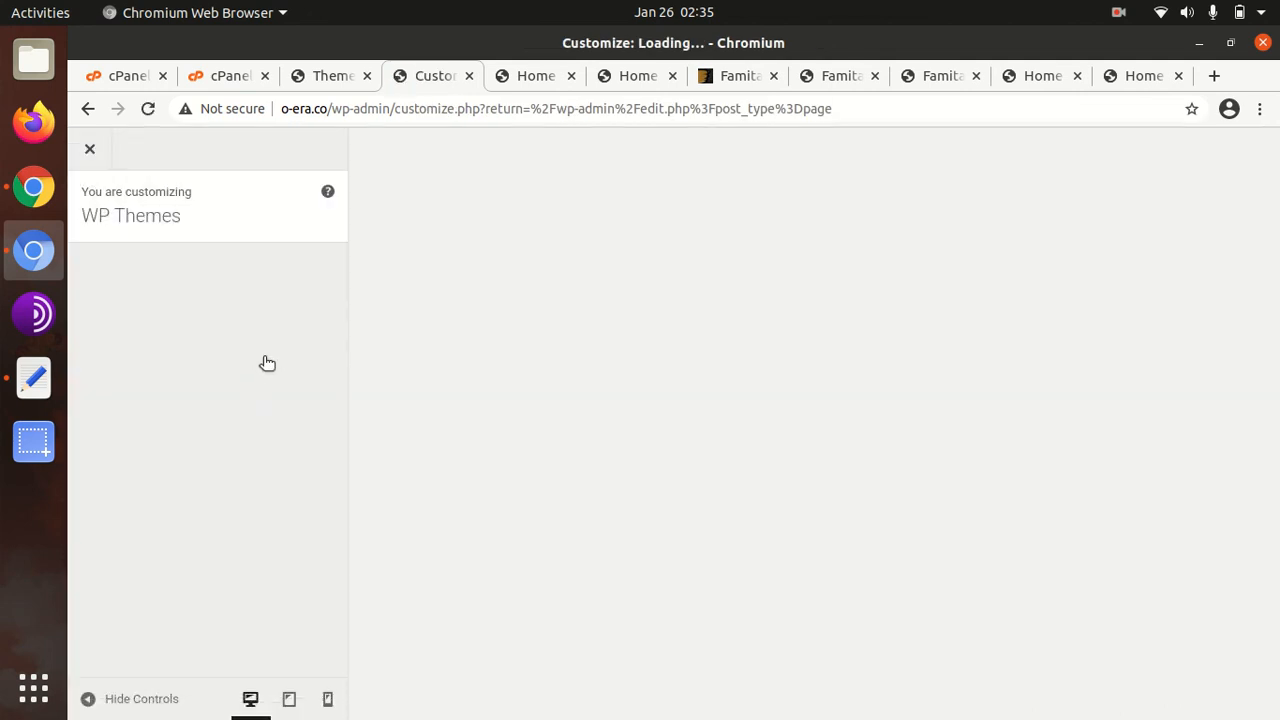
{"action": "scroll", "coordinate": [189, 471], "scroll_direction": "down", "scroll_amount": 4}
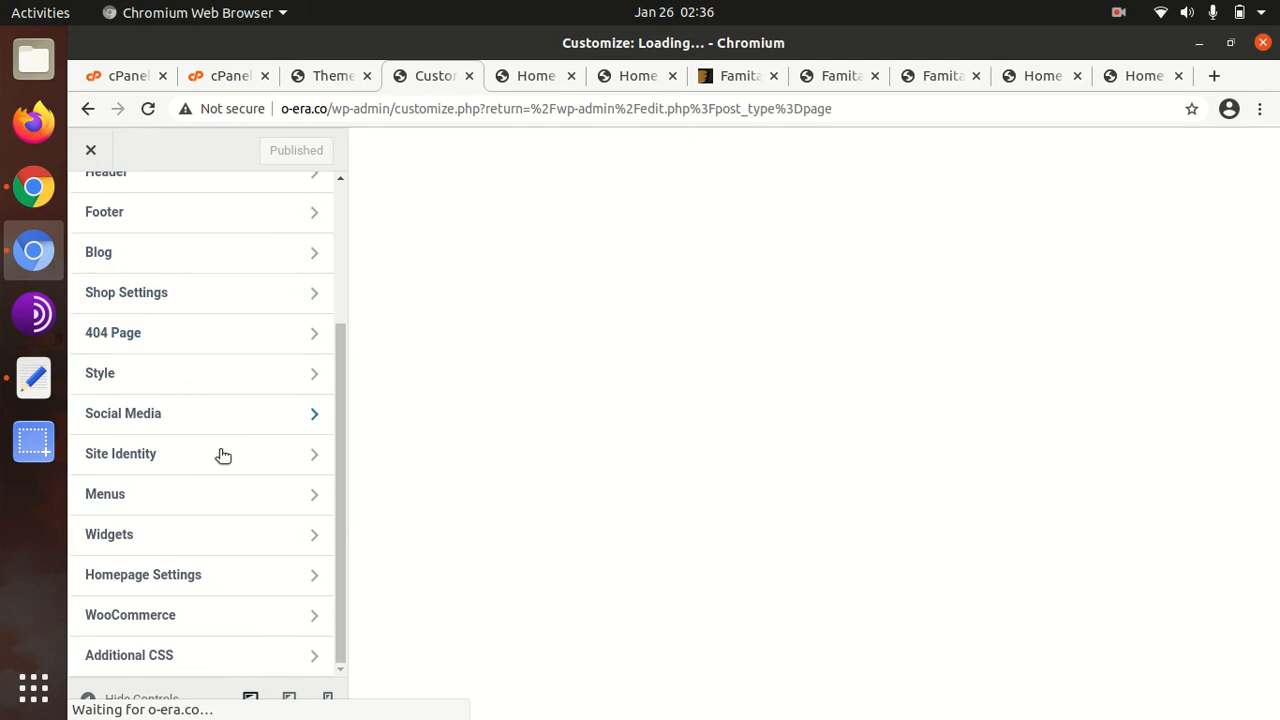
{"action": "left_click", "coordinate": [213, 580]}
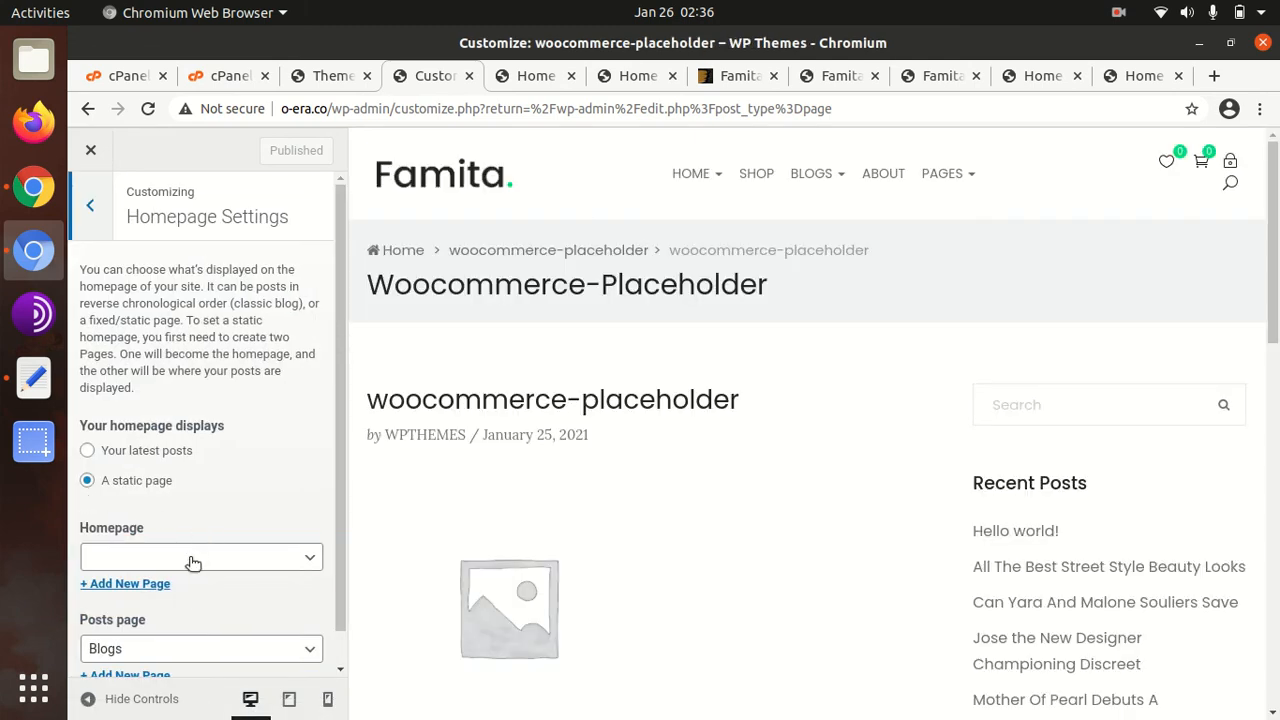
{"action": "left_click", "coordinate": [193, 563]}
{"action": "scroll", "coordinate": [150, 466], "scroll_direction": "down", "scroll_amount": 1}
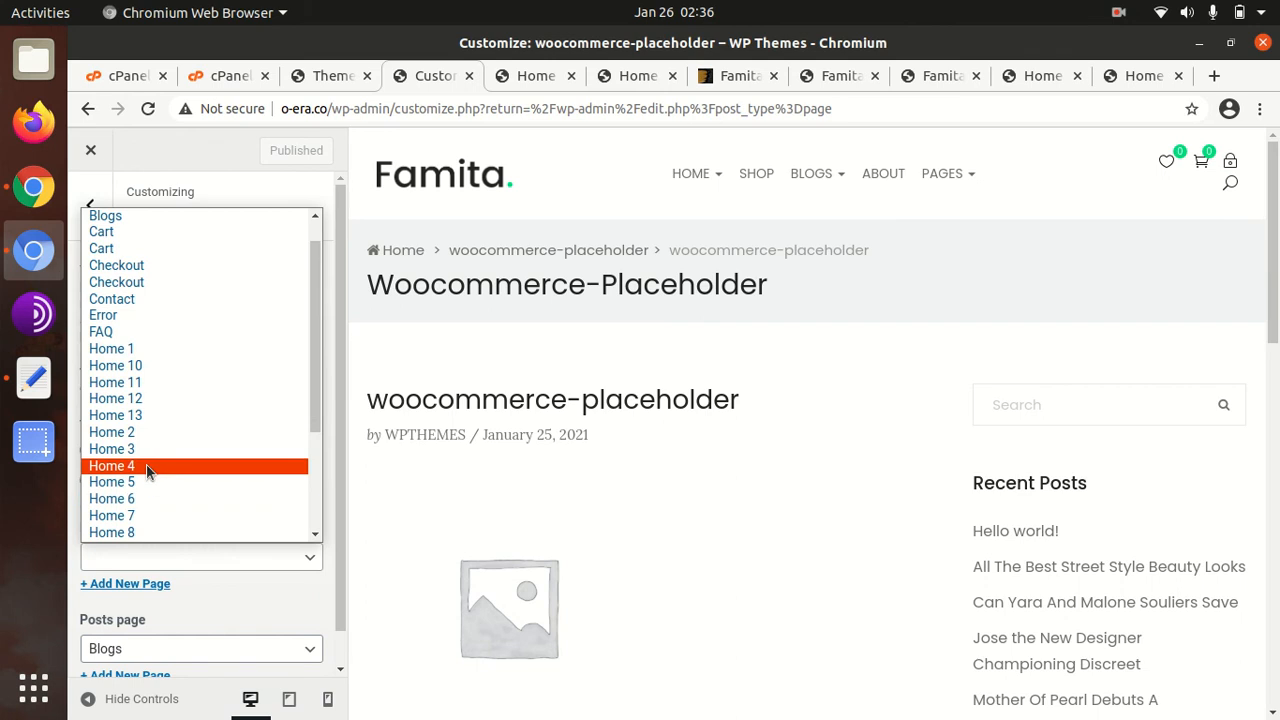
Select Home 1 as the static homepage, publish it, and close the Customizer
{"action": "left_click", "coordinate": [131, 349]}
{"action": "left_click", "coordinate": [264, 157]}
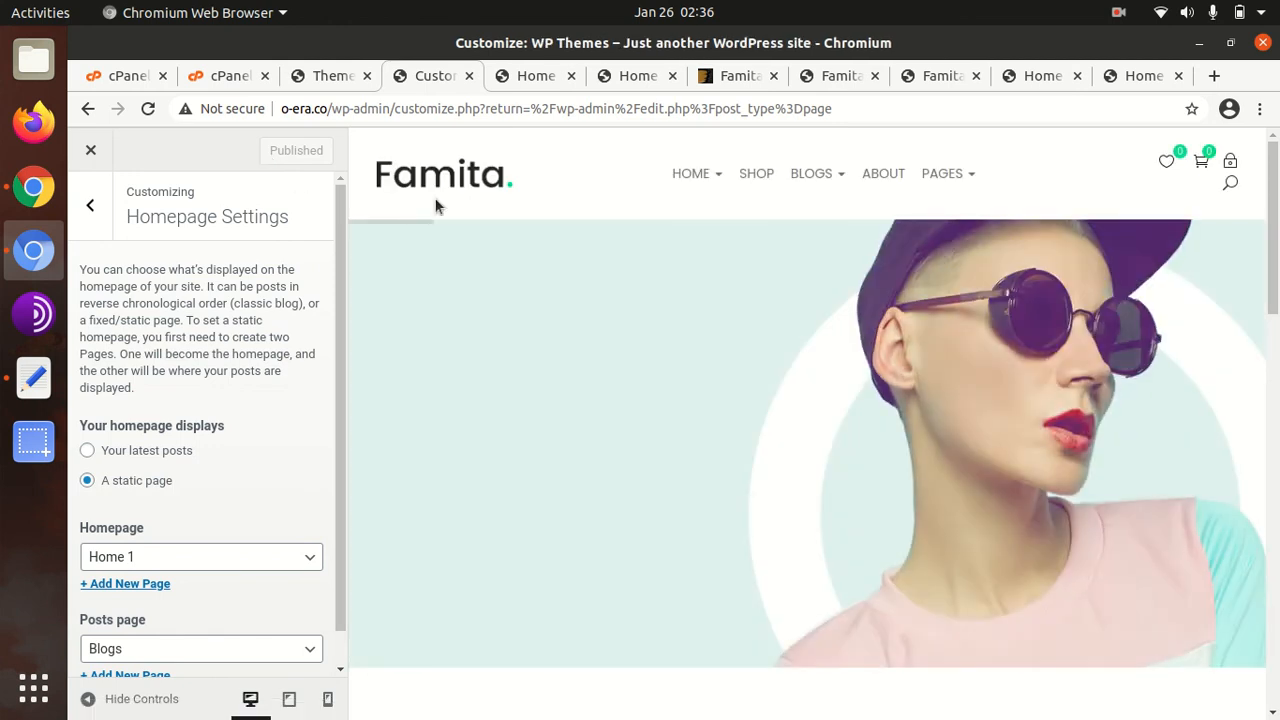
{"action": "left_click", "coordinate": [91, 150]}
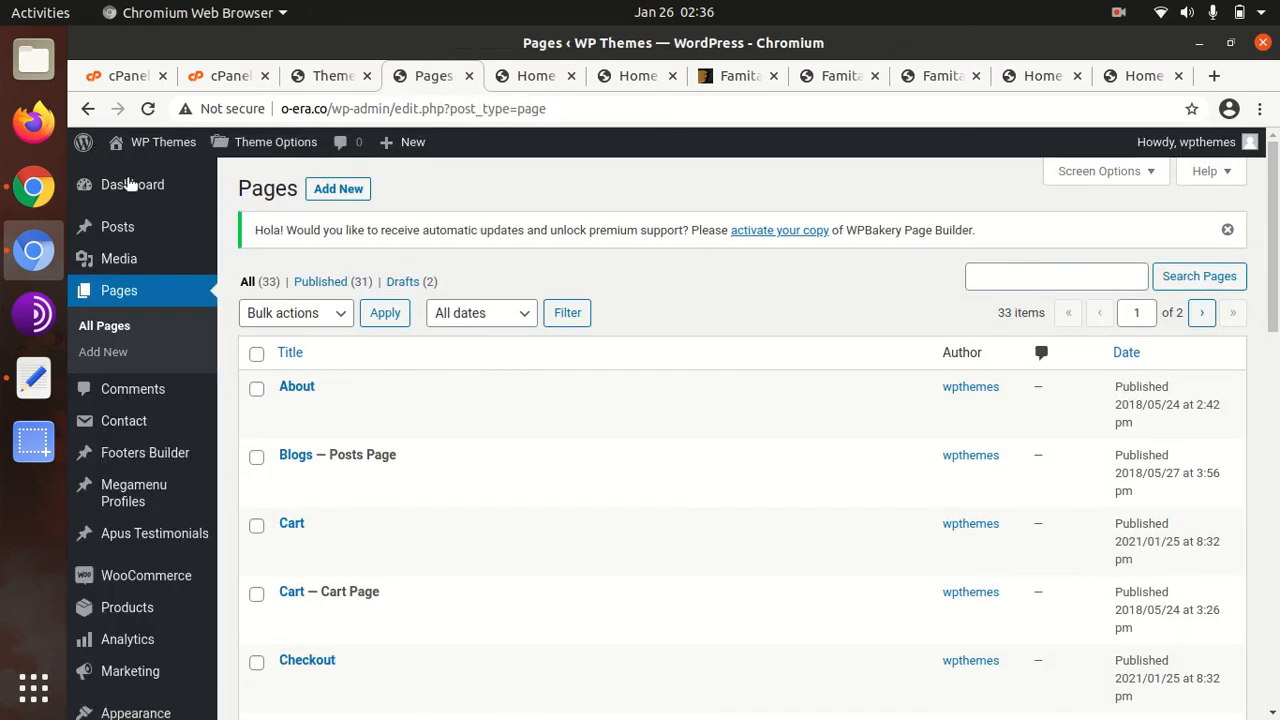
Open the live site via WP Themes > Visit Site in a new tab
{"action": "mouse_move", "coordinate": [137, 190]}
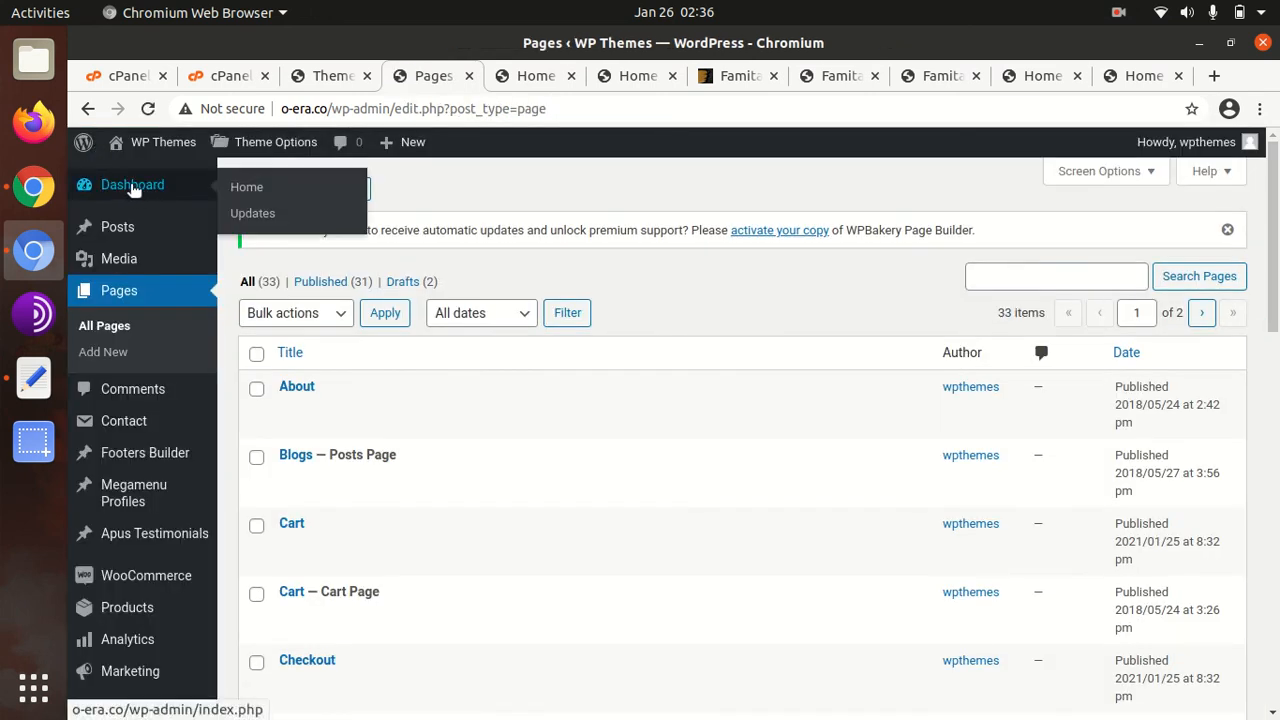
{"action": "mouse_move", "coordinate": [136, 145]}
{"action": "left_click", "coordinate": [126, 181], "text": "ctrl"}
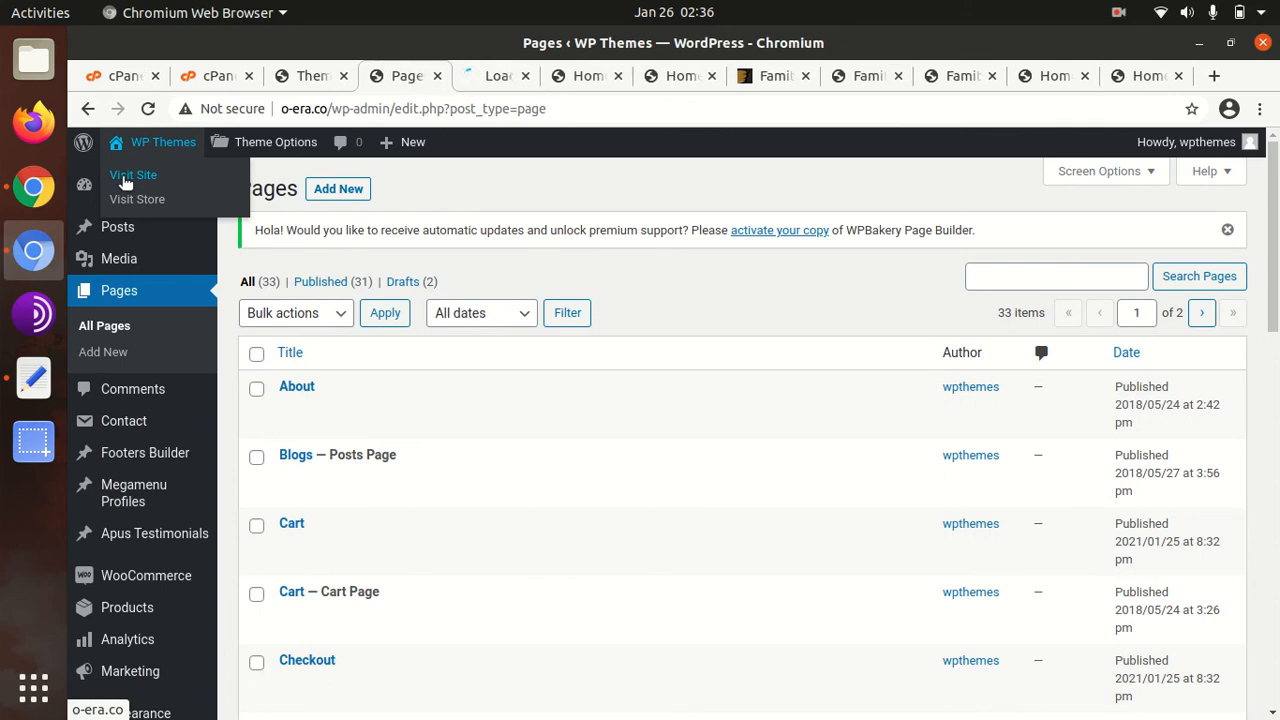
{"action": "left_click", "coordinate": [474, 76]}
Close the Home 7 and Home 3 tabs and scroll the o-era.co Home 1 homepage
{"action": "left_click", "coordinate": [600, 77]}
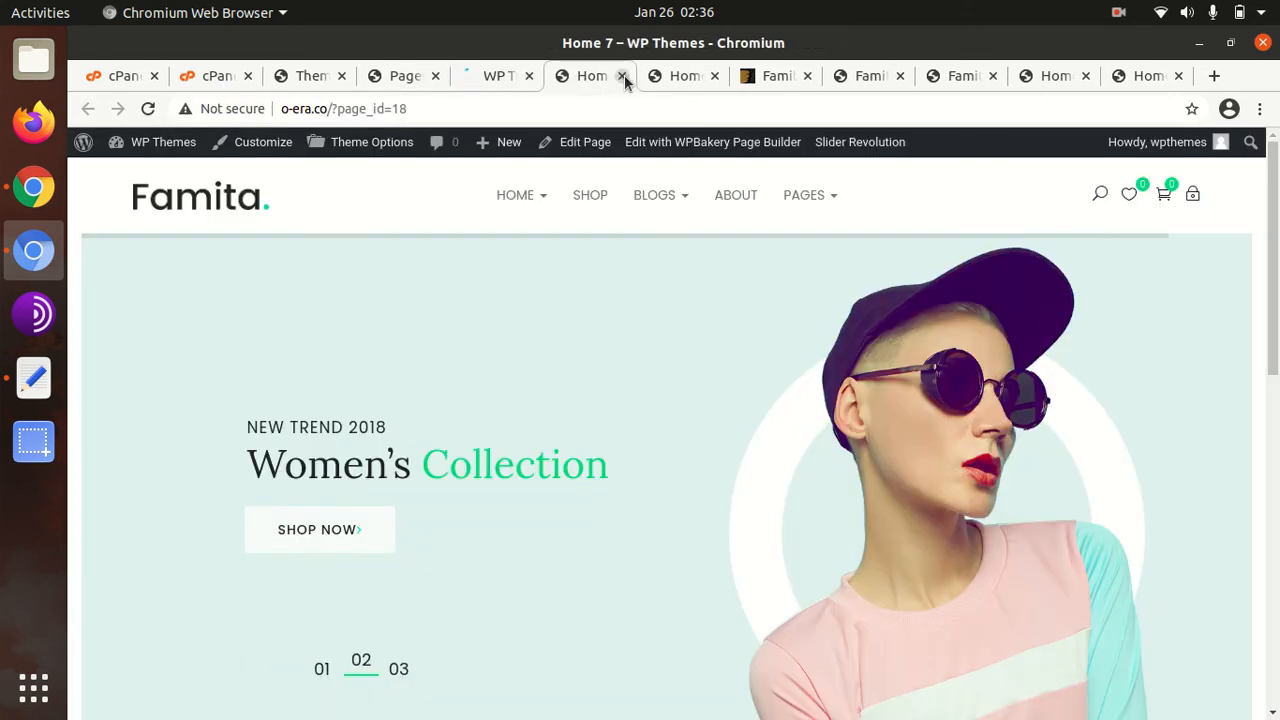
{"action": "left_click", "coordinate": [622, 76]}
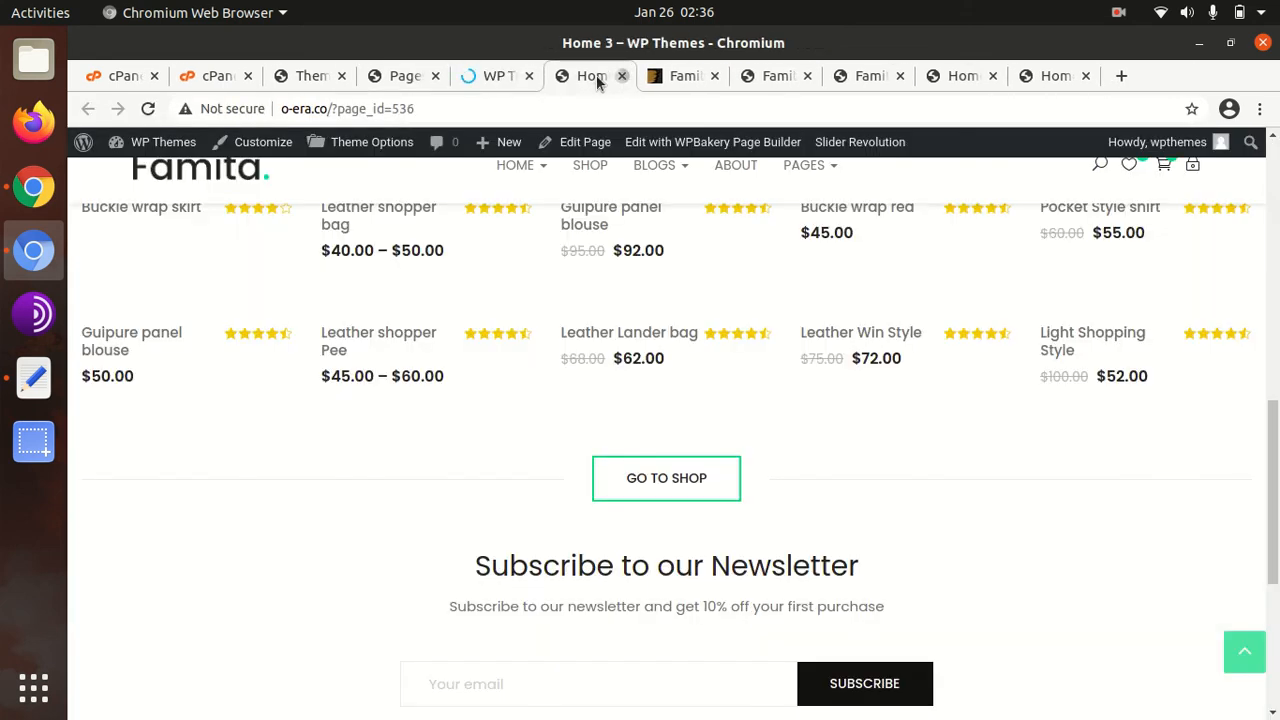
{"action": "left_click", "coordinate": [622, 76]}
{"action": "left_click", "coordinate": [514, 77]}
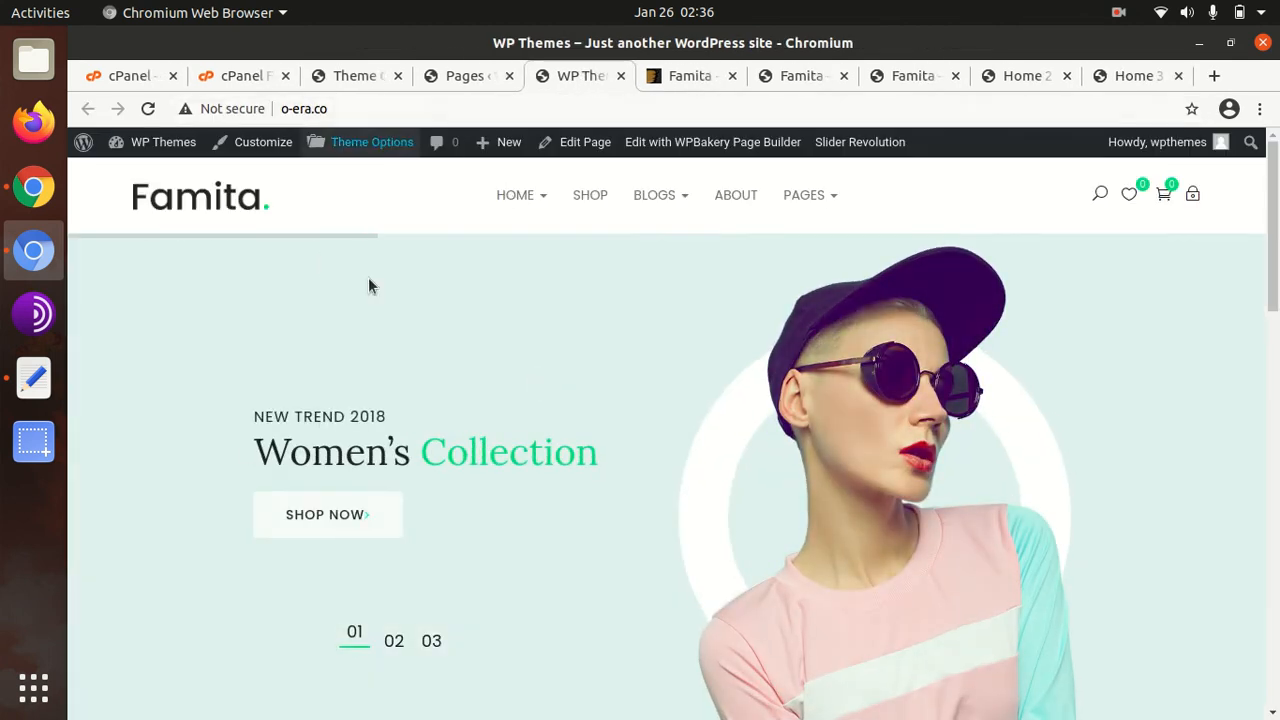
{"action": "scroll", "coordinate": [775, 230], "scroll_direction": "down", "scroll_amount": 5}
{"action": "scroll", "coordinate": [763, 238], "scroll_direction": "up", "scroll_amount": 5}
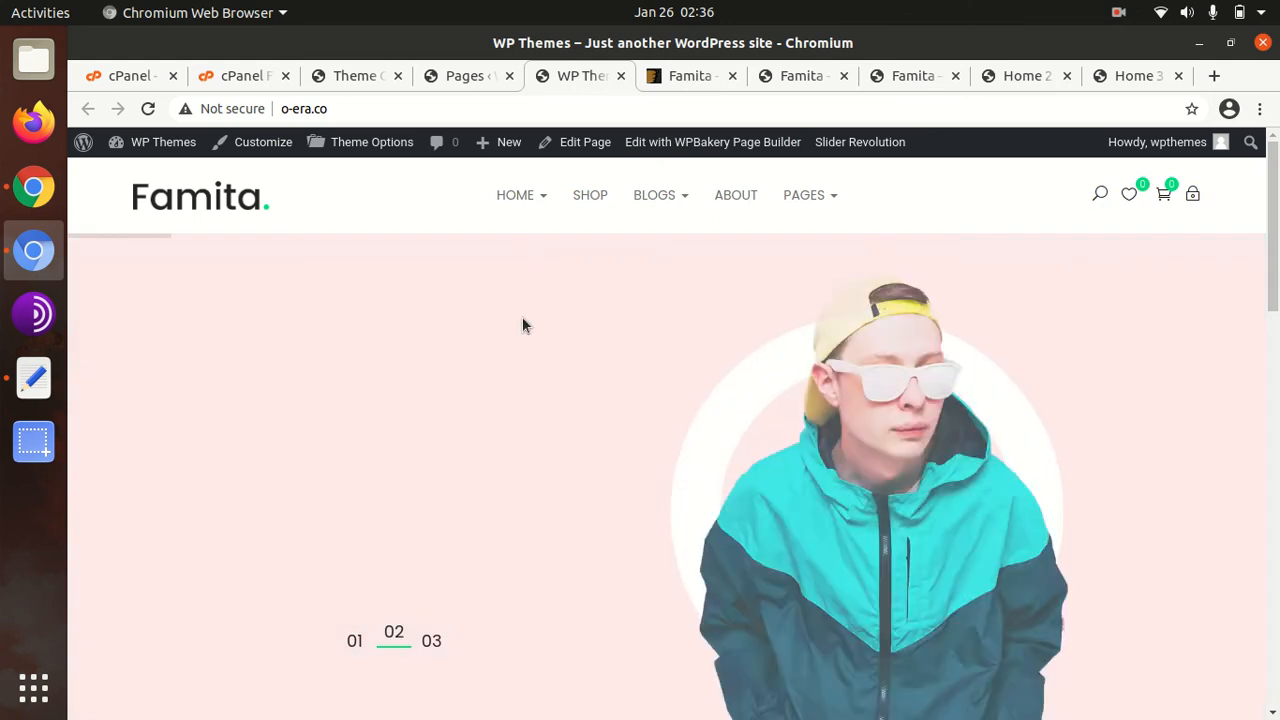
{"action": "scroll", "coordinate": [522, 325], "scroll_direction": "down", "scroll_amount": 1}
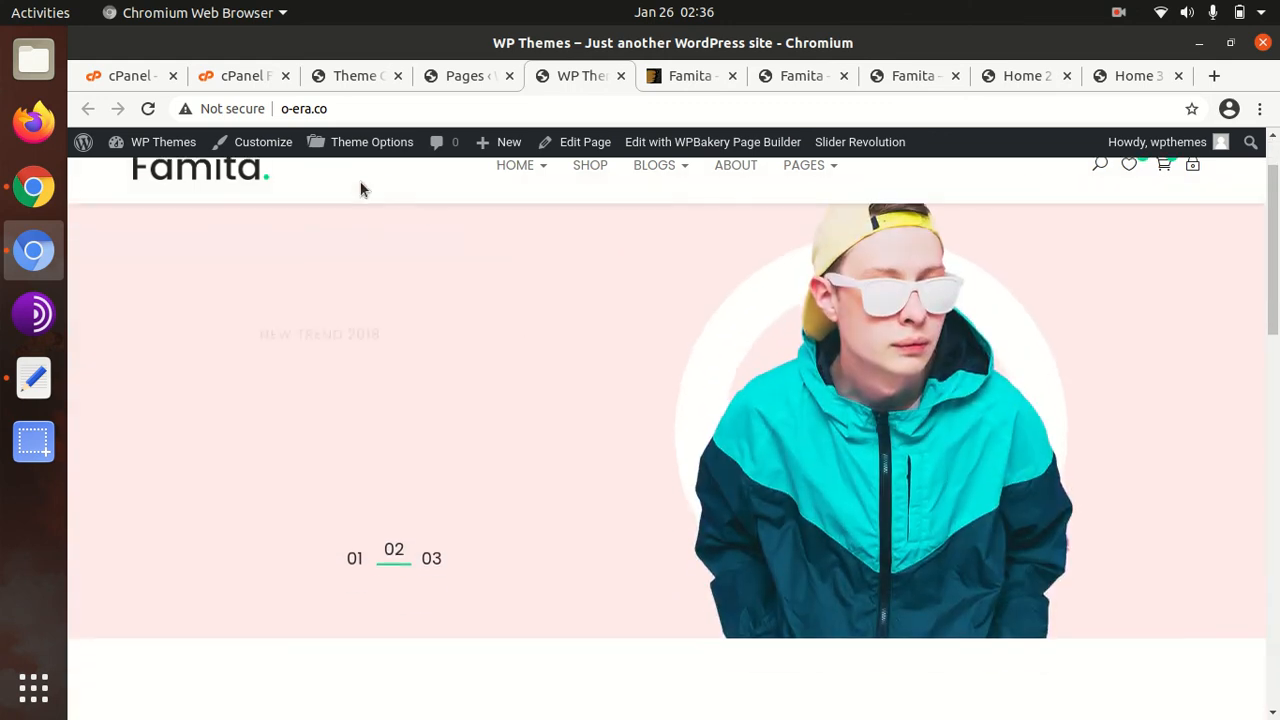
Open Home 1 in the front-end editor and inspect the Apus Products Tabs settings without saving
{"action": "left_click", "coordinate": [678, 144]}
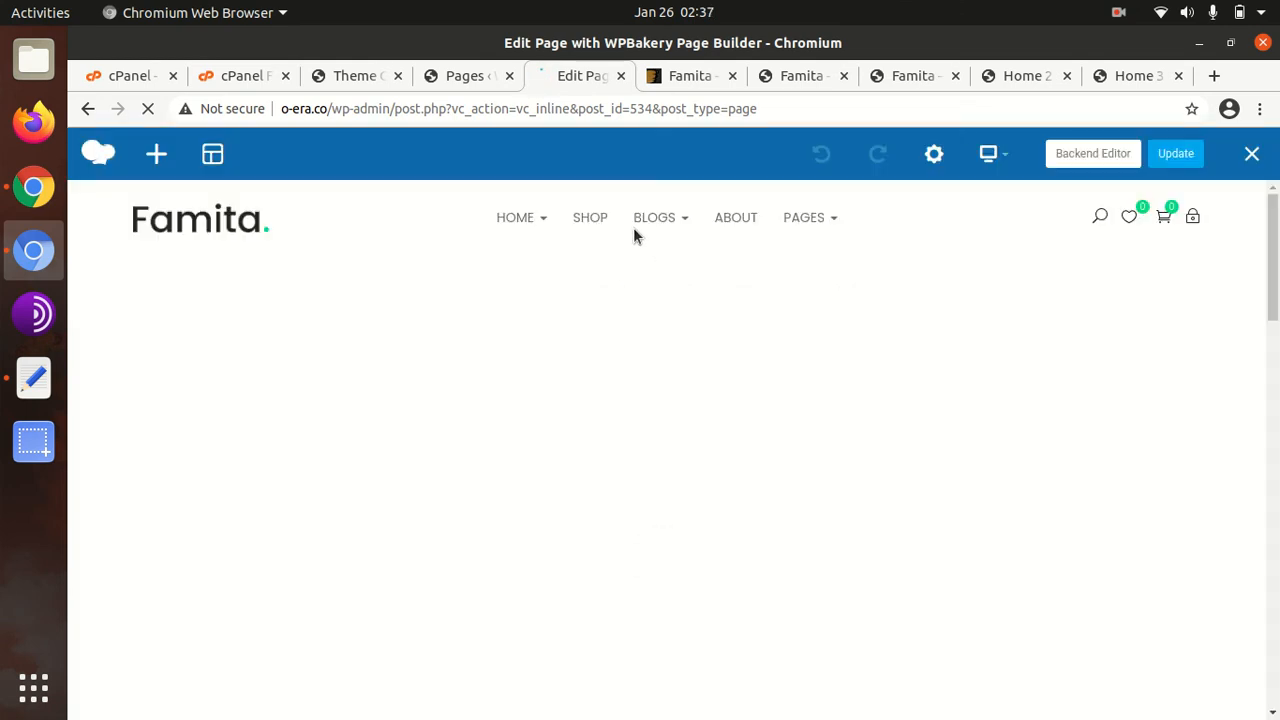
{"action": "mouse_move", "coordinate": [633, 234]}
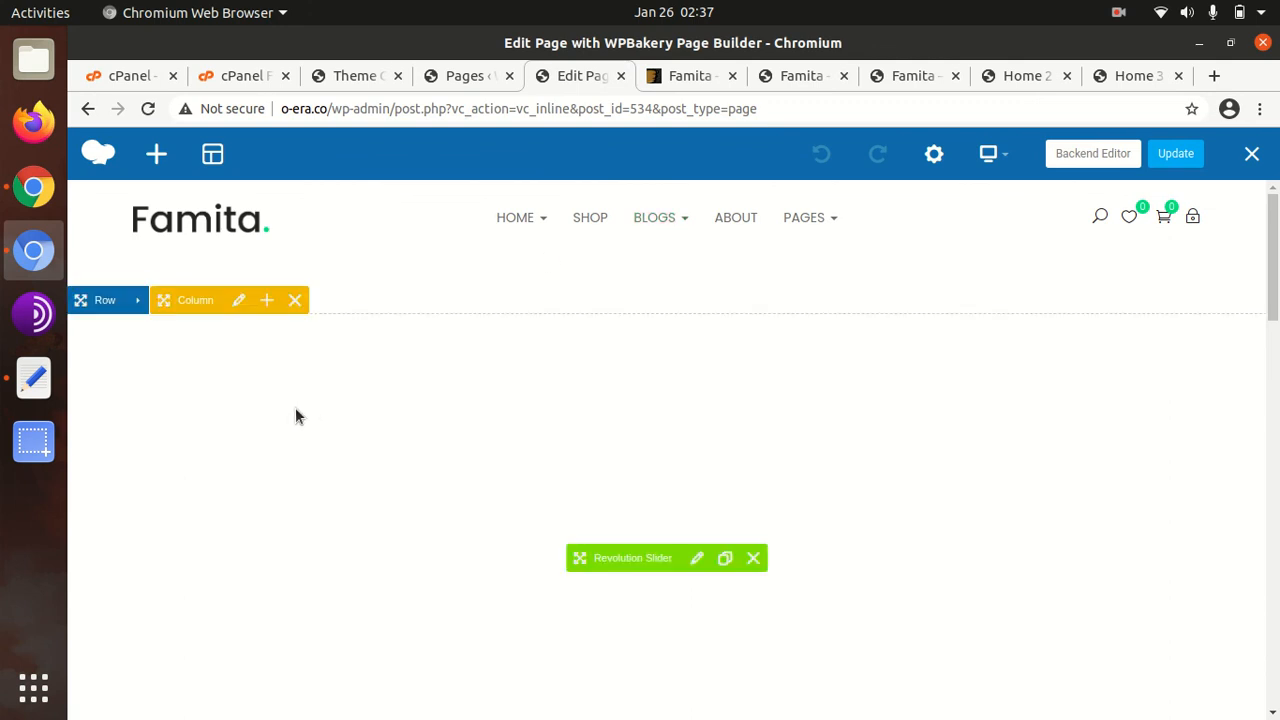
{"action": "scroll", "coordinate": [600, 430], "scroll_direction": "down", "scroll_amount": 3}
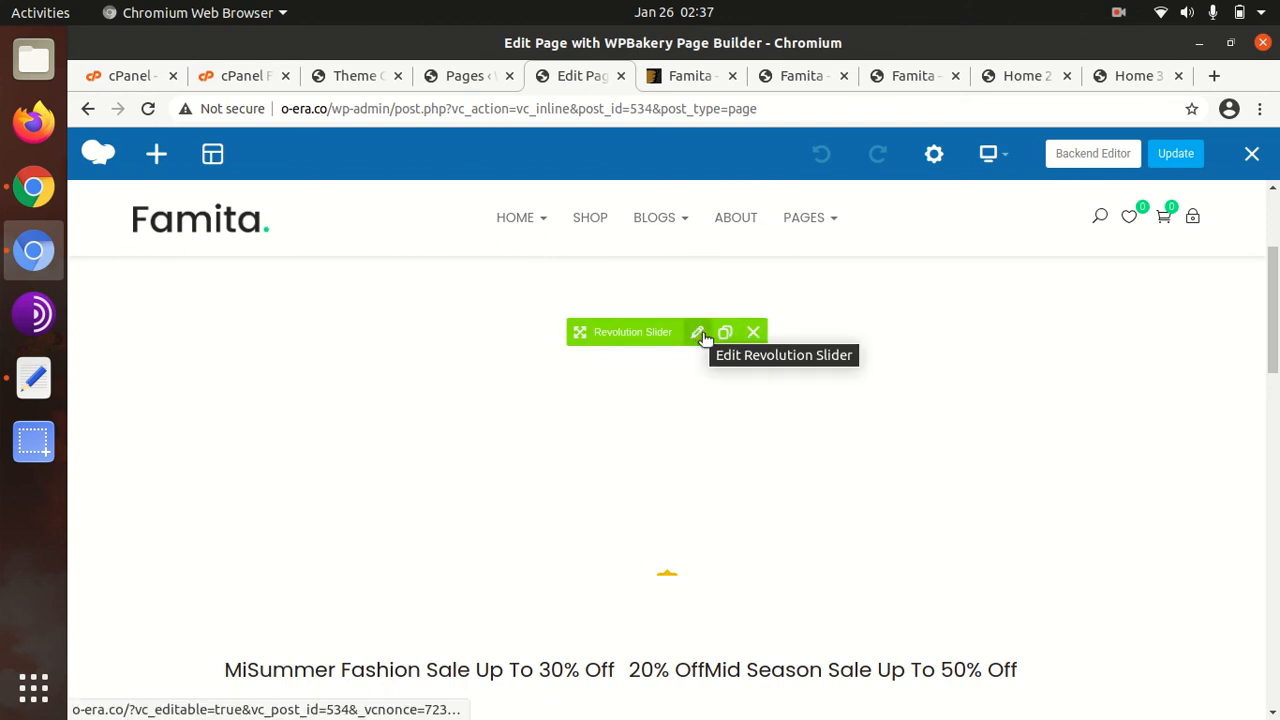
{"action": "scroll", "coordinate": [600, 450], "scroll_direction": "down", "scroll_amount": 10}
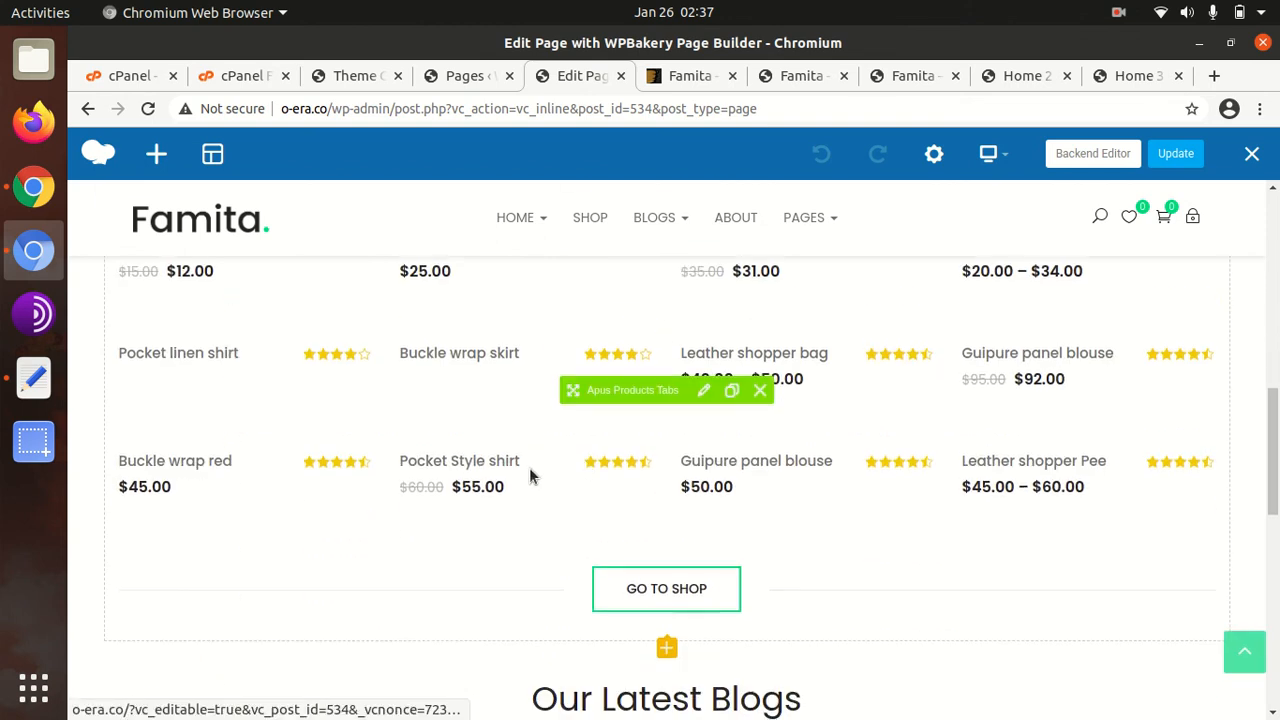
{"action": "left_click", "coordinate": [704, 390]}
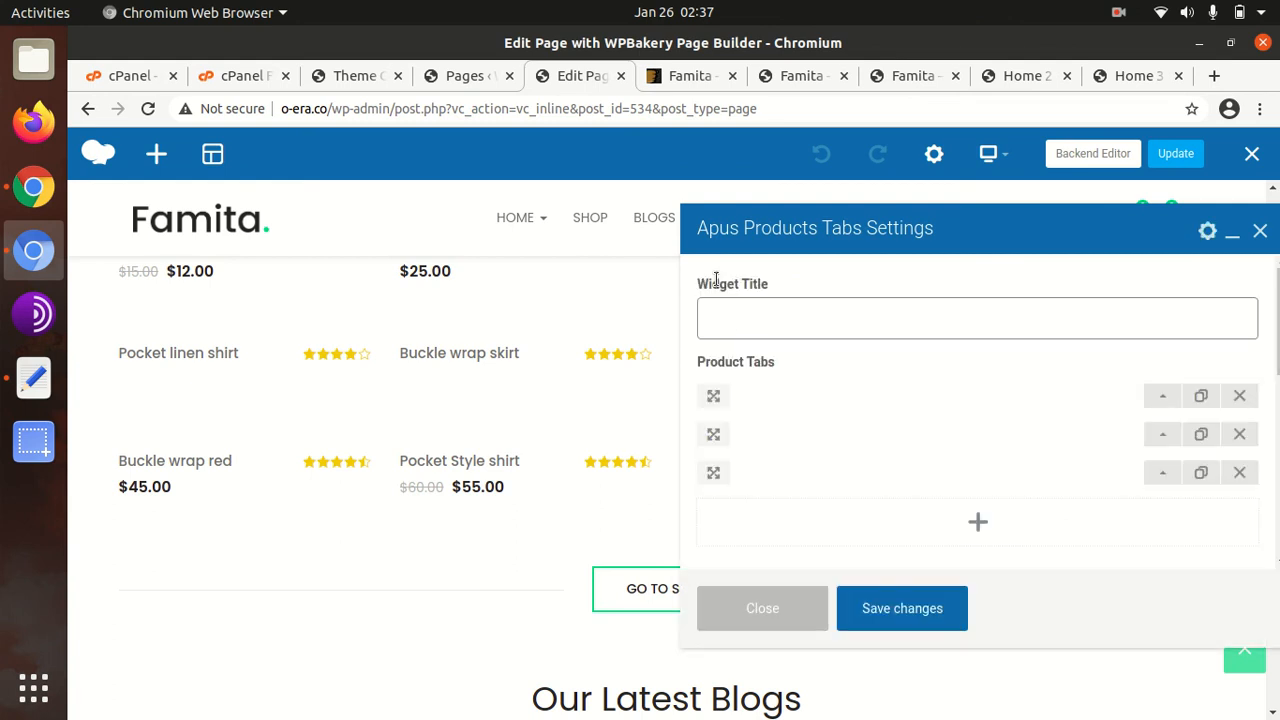
{"action": "left_click", "coordinate": [1160, 396]}
{"action": "scroll", "coordinate": [904, 421], "scroll_direction": "down", "scroll_amount": 5}
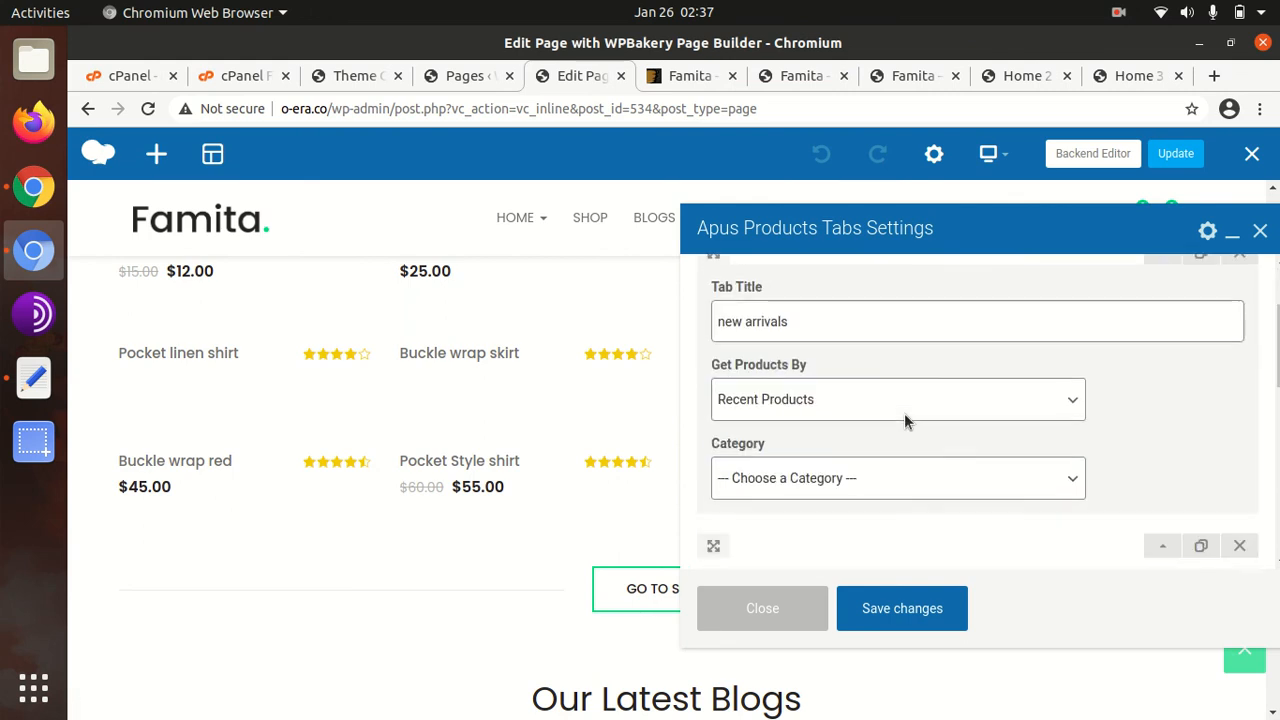
{"action": "left_click", "coordinate": [762, 608]}
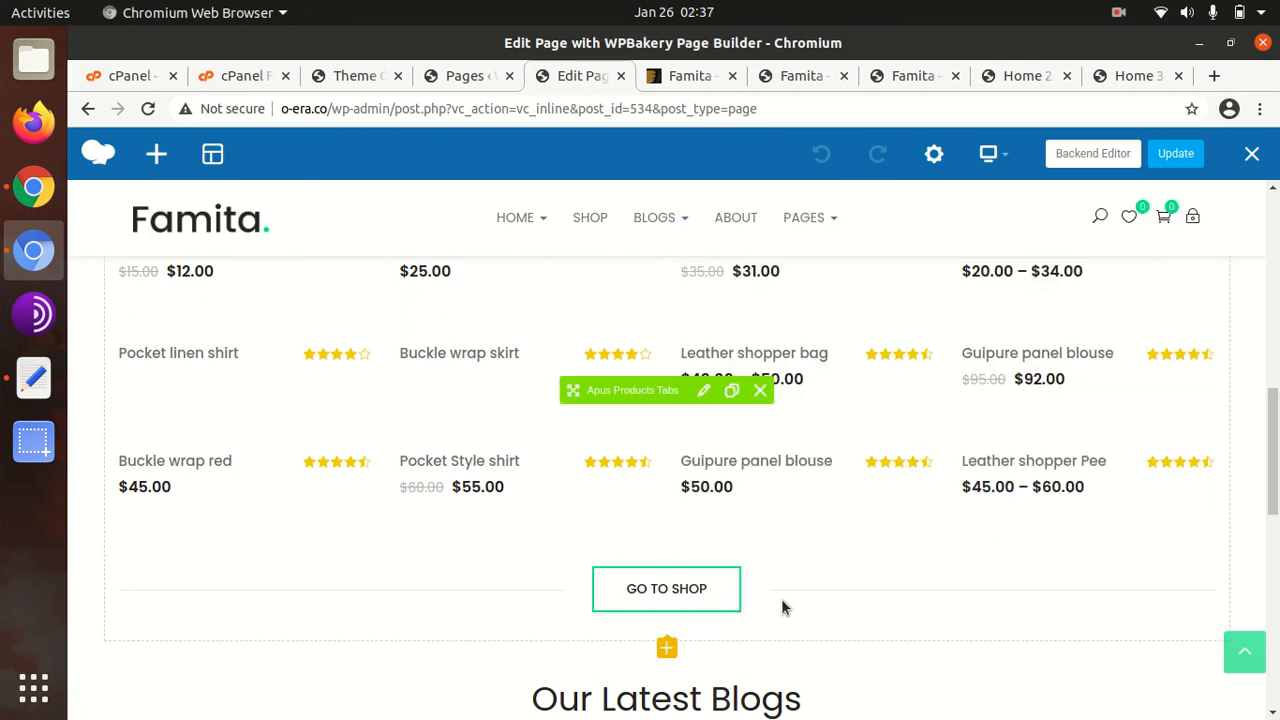
Inspect the Empty Space element settings, then switch Home 1 to the Backend Editor
{"action": "scroll", "coordinate": [606, 520], "scroll_direction": "down", "scroll_amount": 7}
{"action": "scroll", "coordinate": [571, 447], "scroll_direction": "up", "scroll_amount": 5}
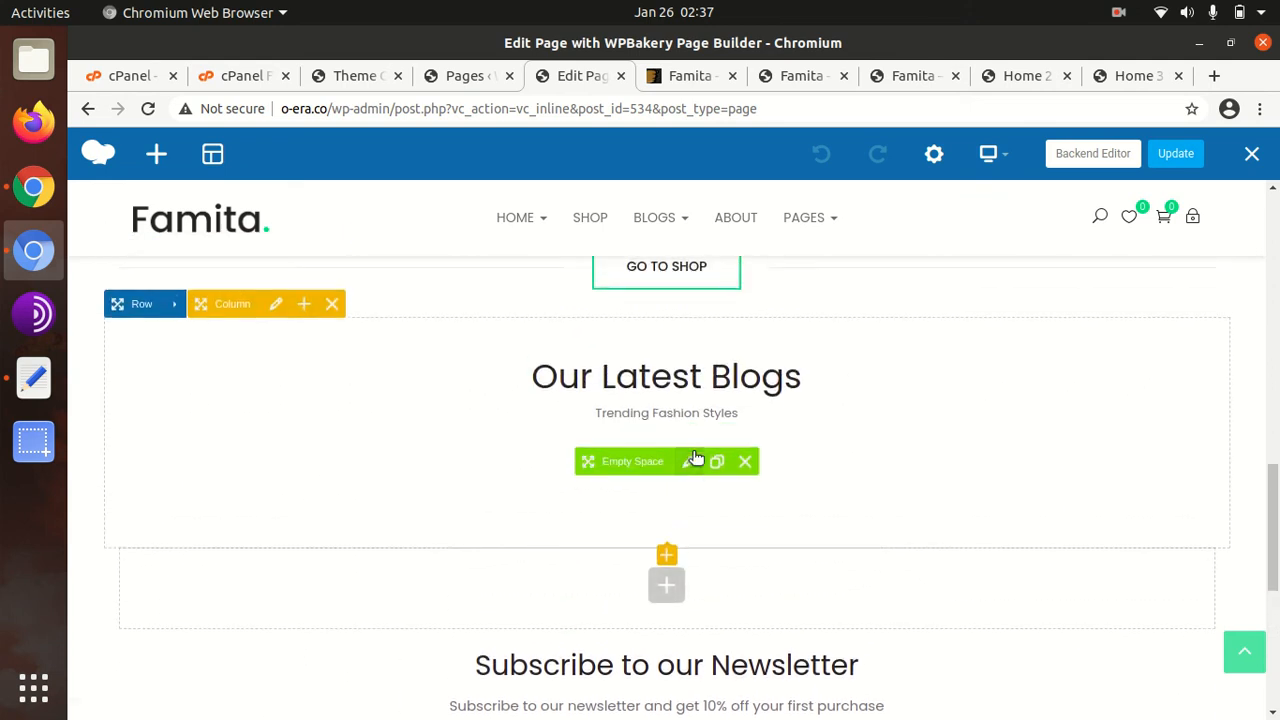
{"action": "left_click", "coordinate": [689, 441]}
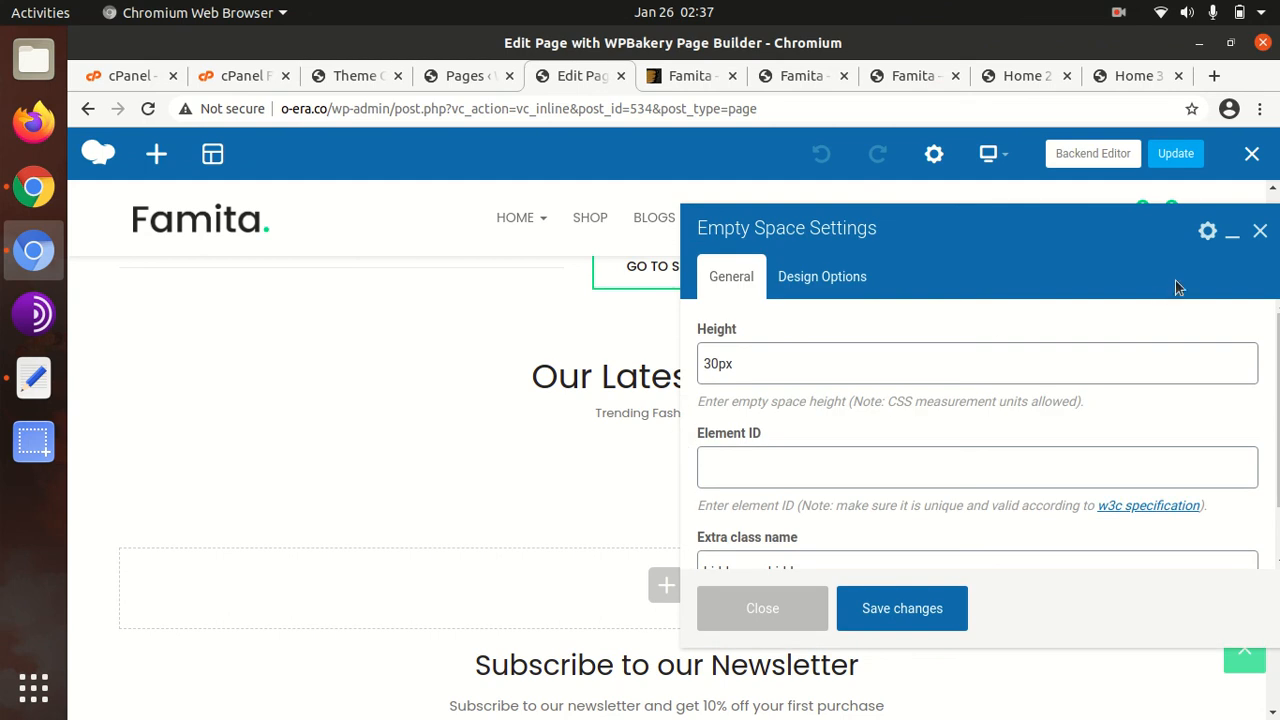
{"action": "left_click", "coordinate": [1260, 233]}
{"action": "left_click", "coordinate": [1065, 158]}
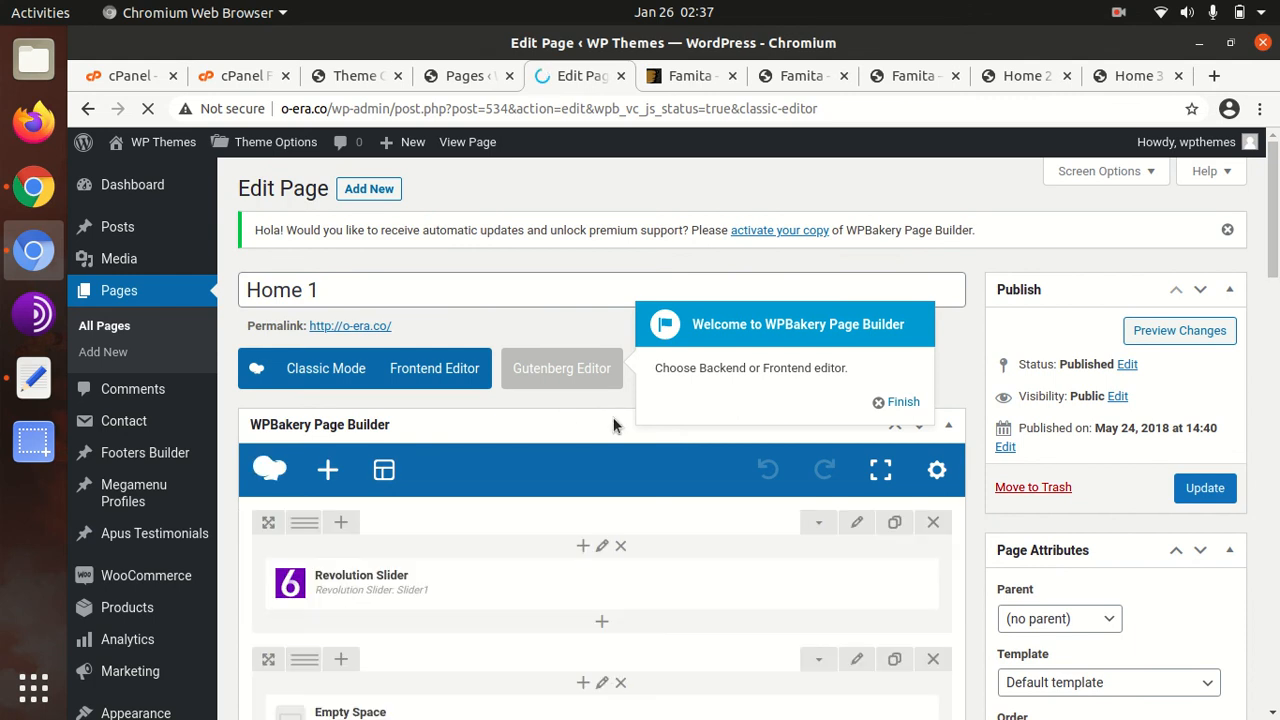
Scroll through Home 1's backend elements and dismiss the page builder welcome popup with Finish
{"action": "scroll", "coordinate": [613, 417], "scroll_direction": "down", "scroll_amount": 3}
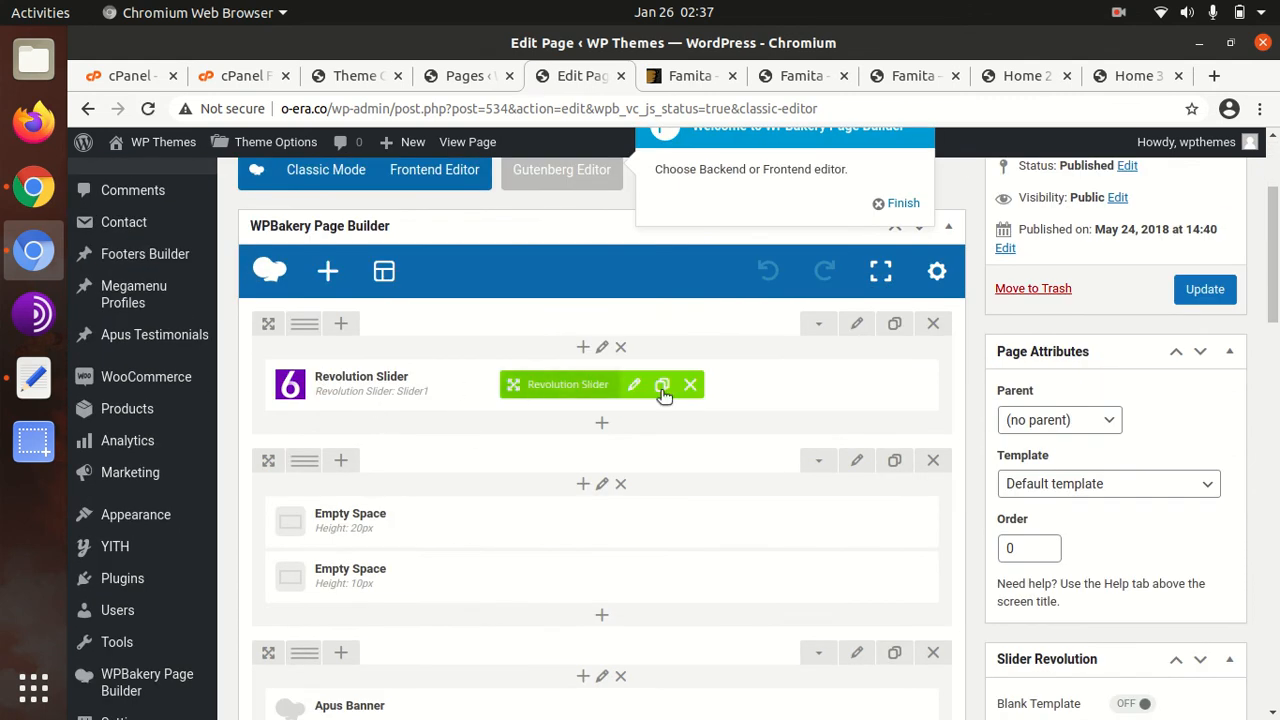
{"action": "scroll", "coordinate": [607, 390], "scroll_direction": "down", "scroll_amount": 4}
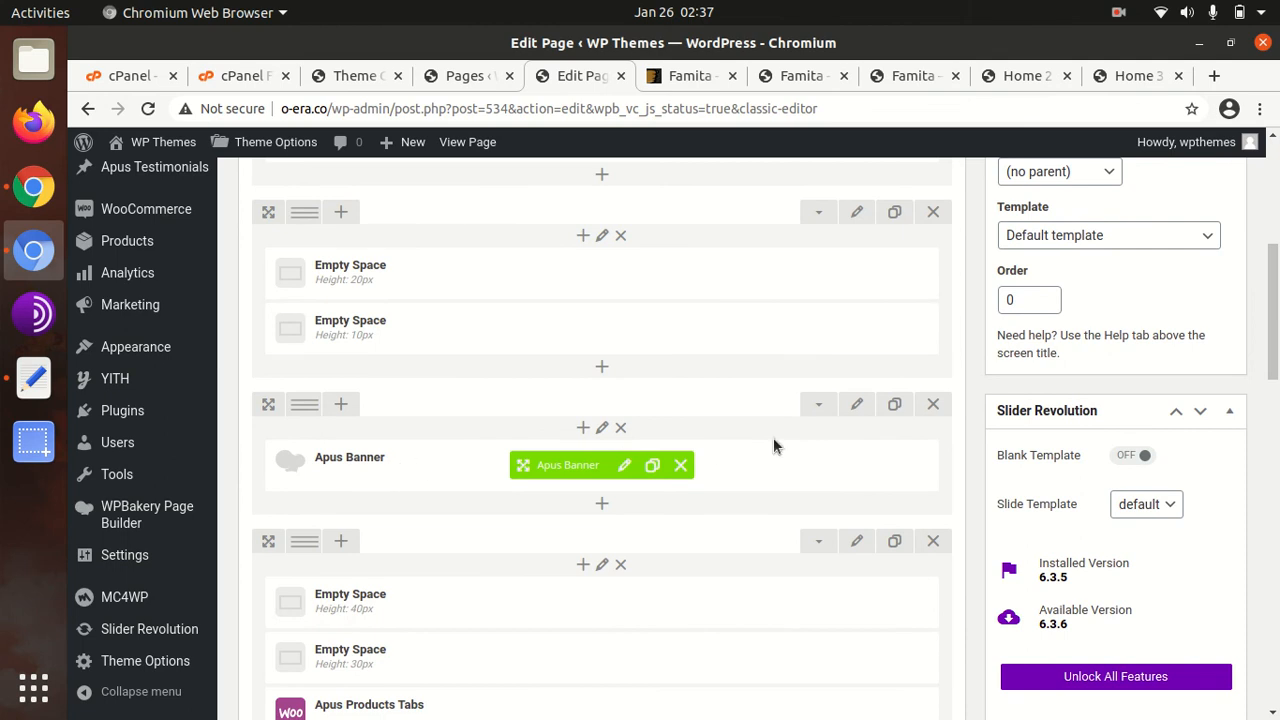
{"action": "scroll", "coordinate": [694, 424], "scroll_direction": "down", "scroll_amount": 3}
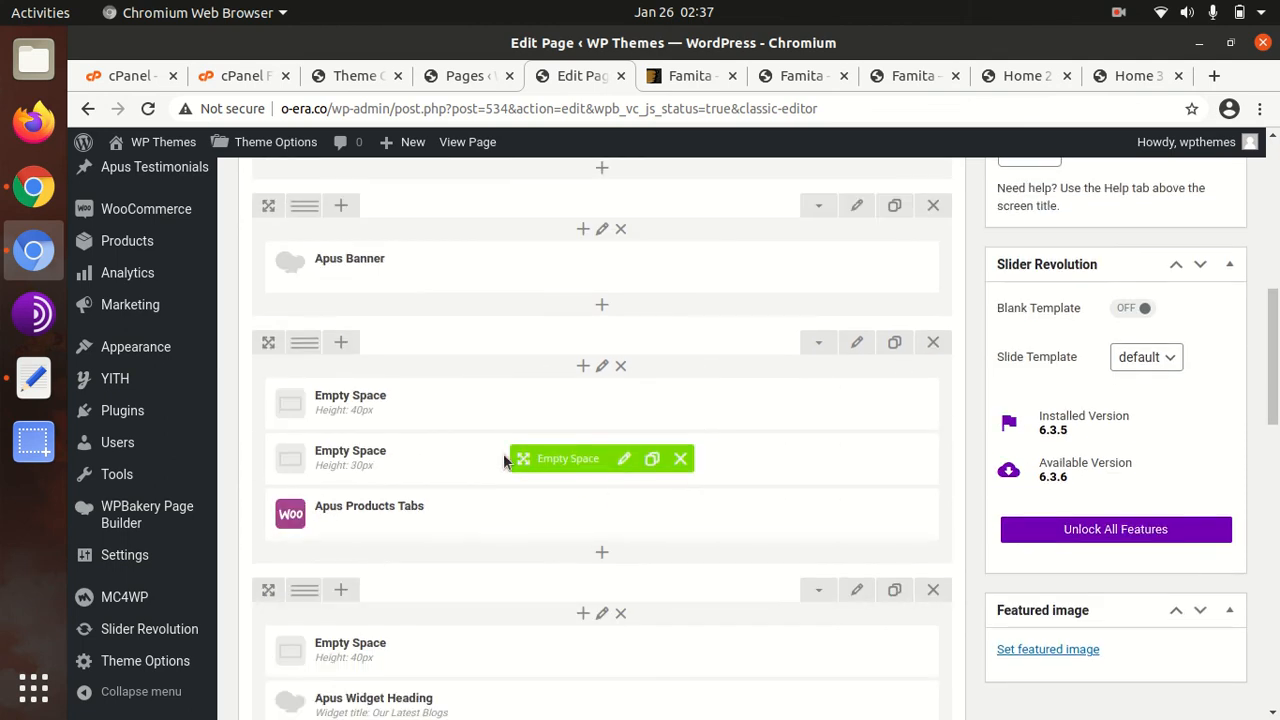
{"action": "scroll", "coordinate": [510, 455], "scroll_direction": "down", "scroll_amount": 7}
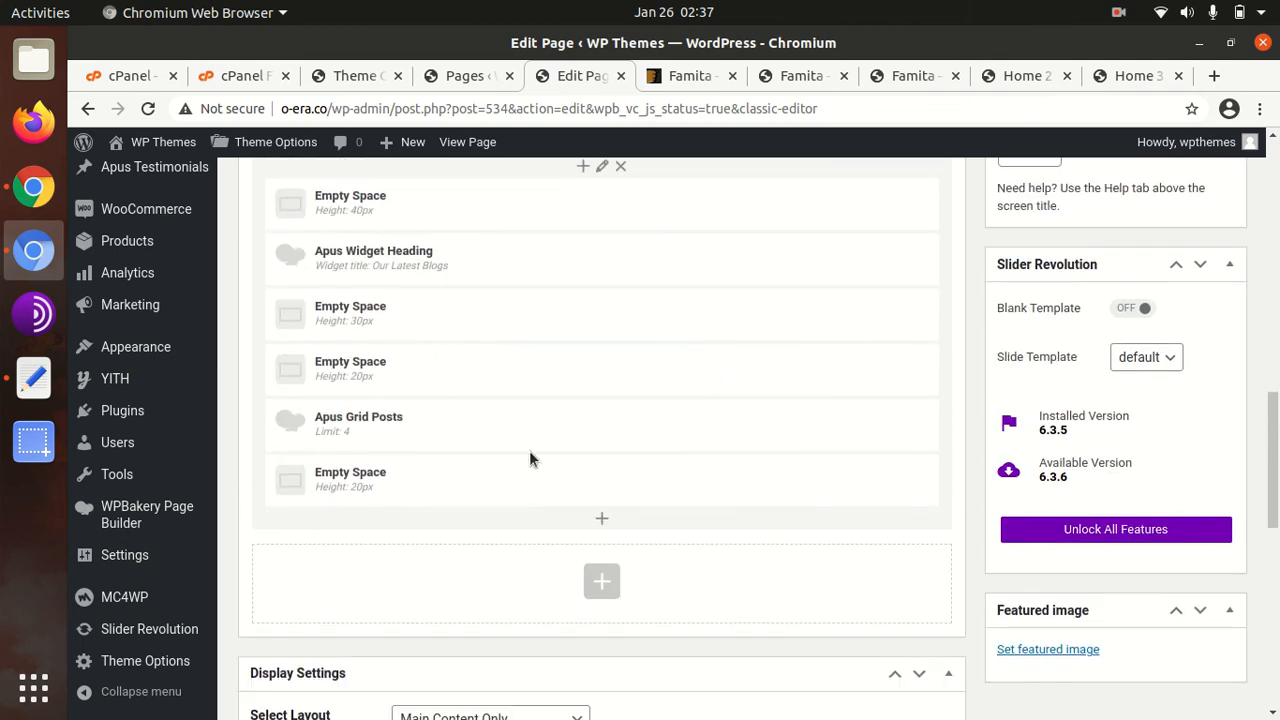
{"action": "scroll", "coordinate": [530, 458], "scroll_direction": "up", "scroll_amount": 12}
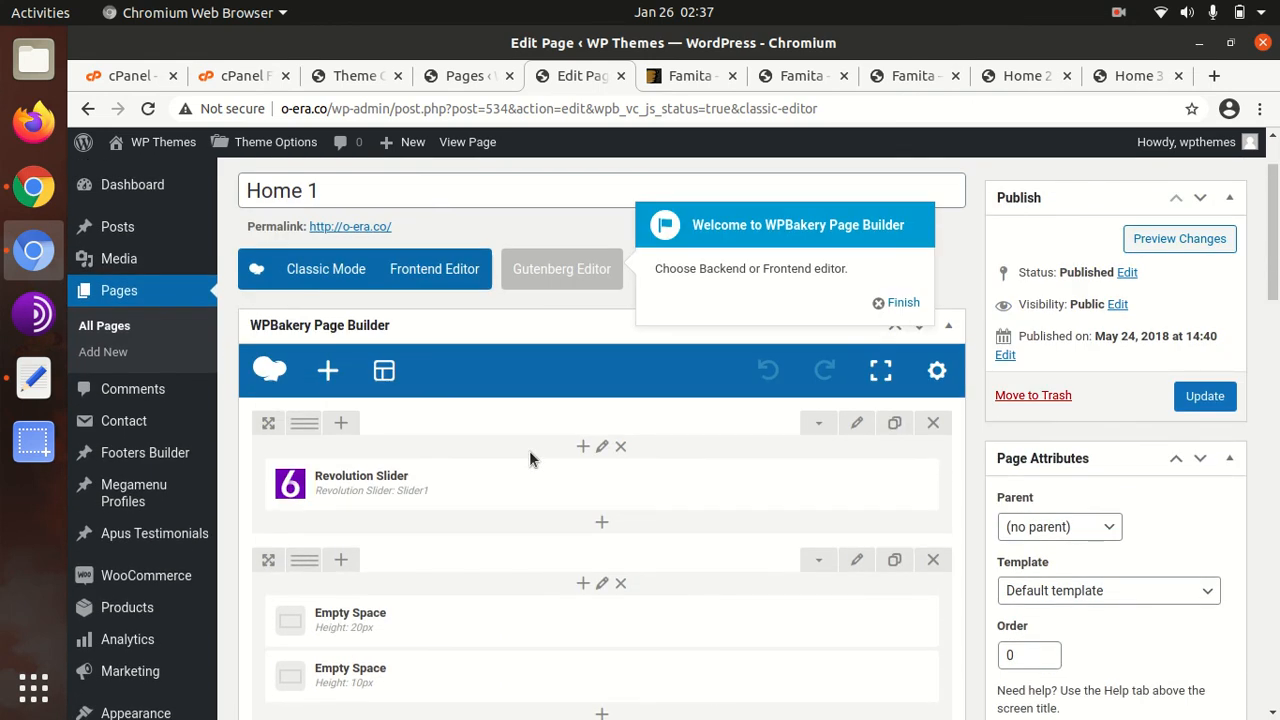
{"action": "left_click", "coordinate": [877, 306]}
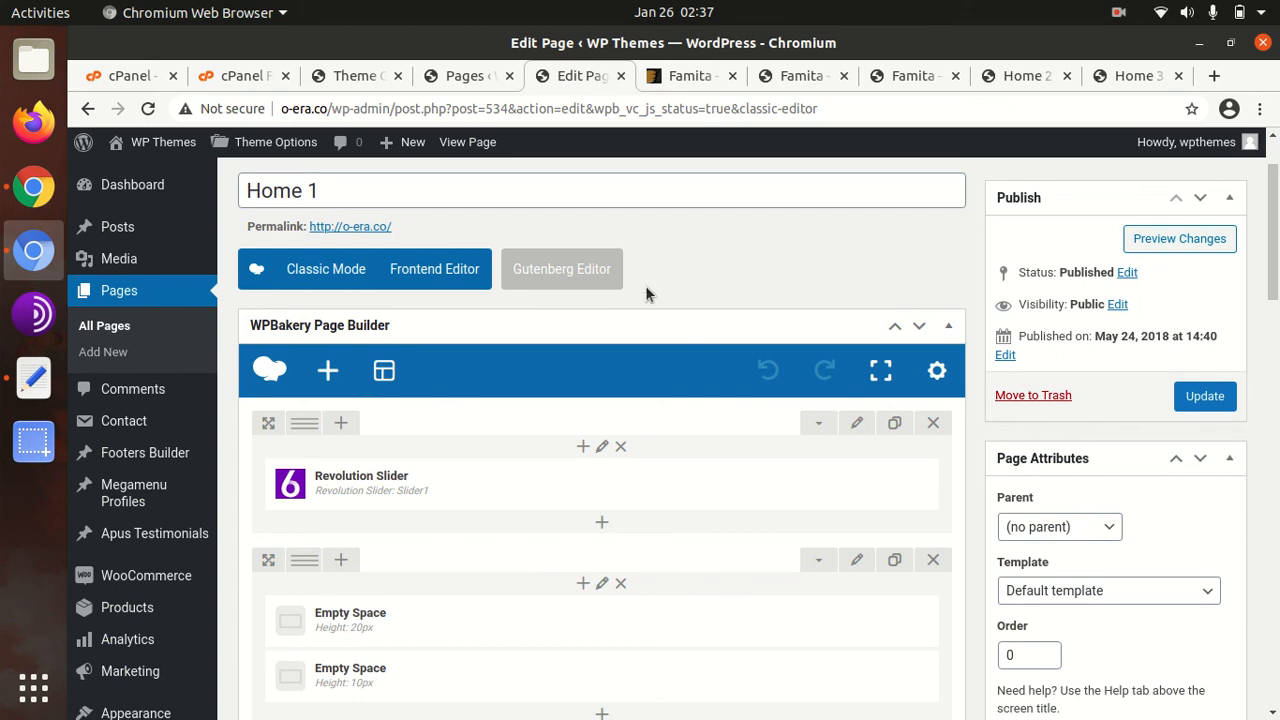
Load the live o-era.co homepage through WP Themes > Visit Site
{"action": "scroll", "coordinate": [484, 285], "scroll_direction": "up", "scroll_amount": 2}
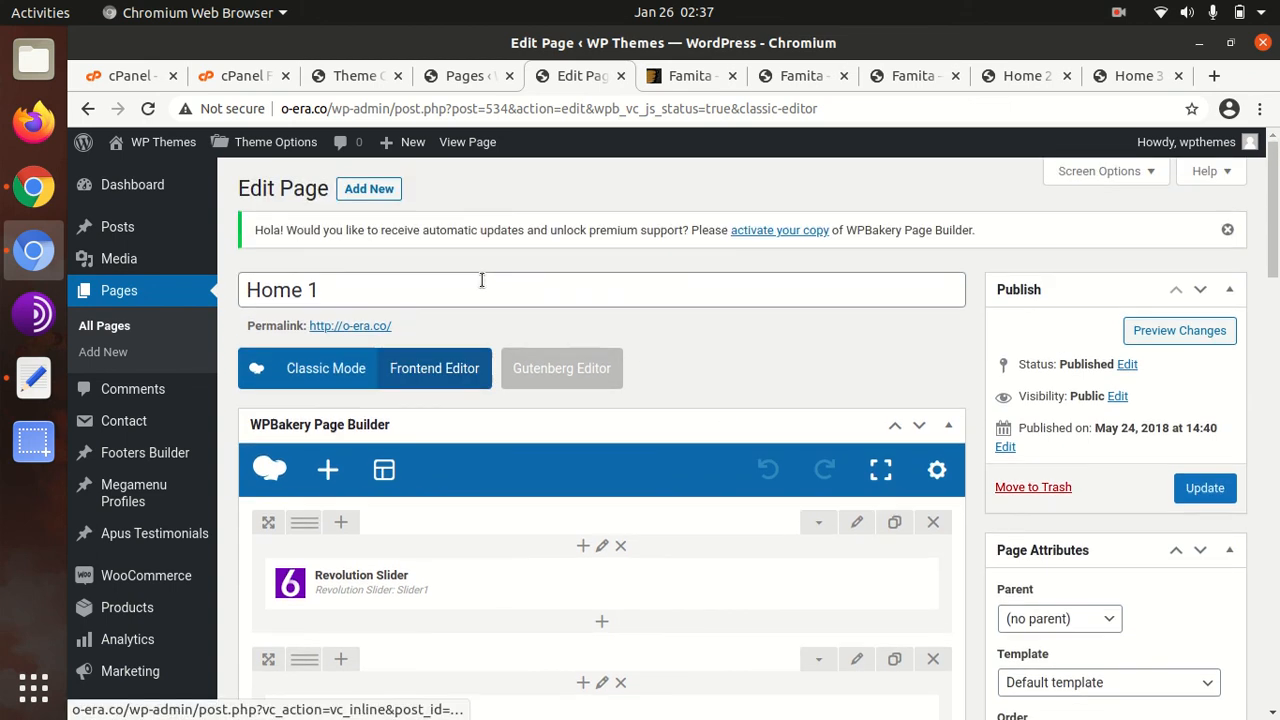
{"action": "scroll", "coordinate": [737, 533], "scroll_direction": "down", "scroll_amount": 7}
{"action": "scroll", "coordinate": [620, 488], "scroll_direction": "up", "scroll_amount": 7}
{"action": "mouse_move", "coordinate": [118, 191]}
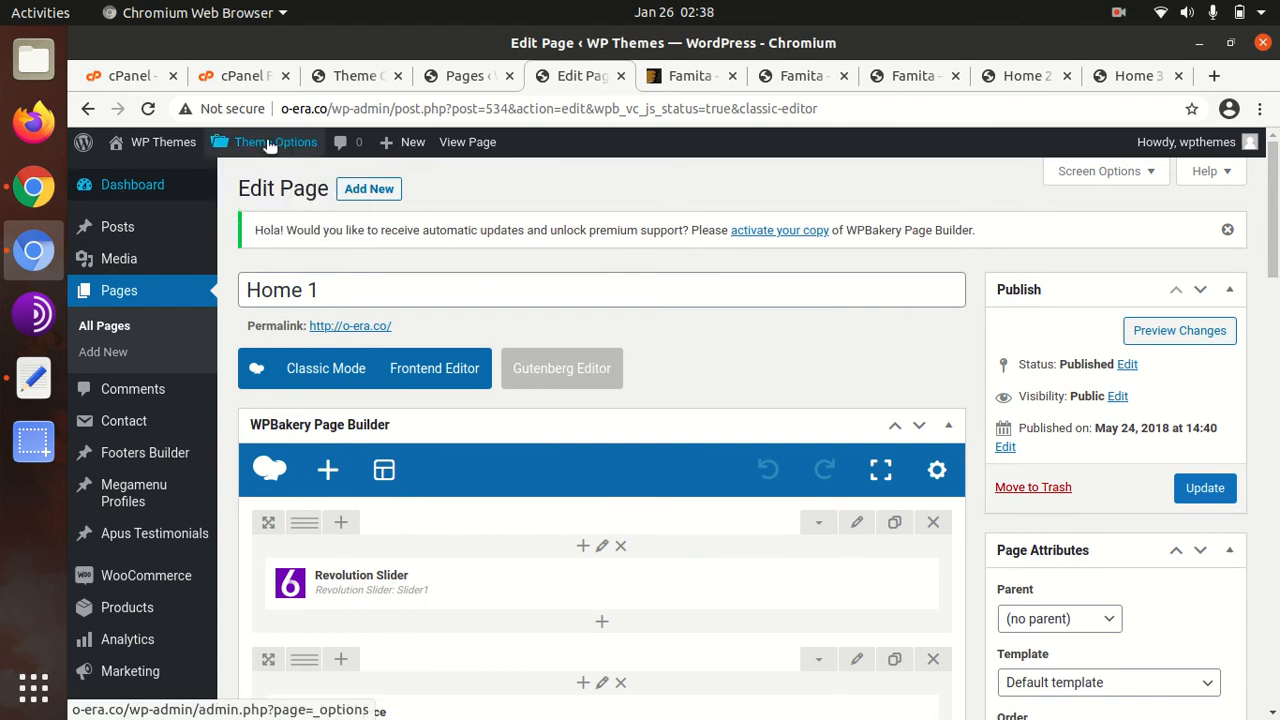
{"action": "mouse_move", "coordinate": [165, 150]}
{"action": "left_click", "coordinate": [134, 175]}
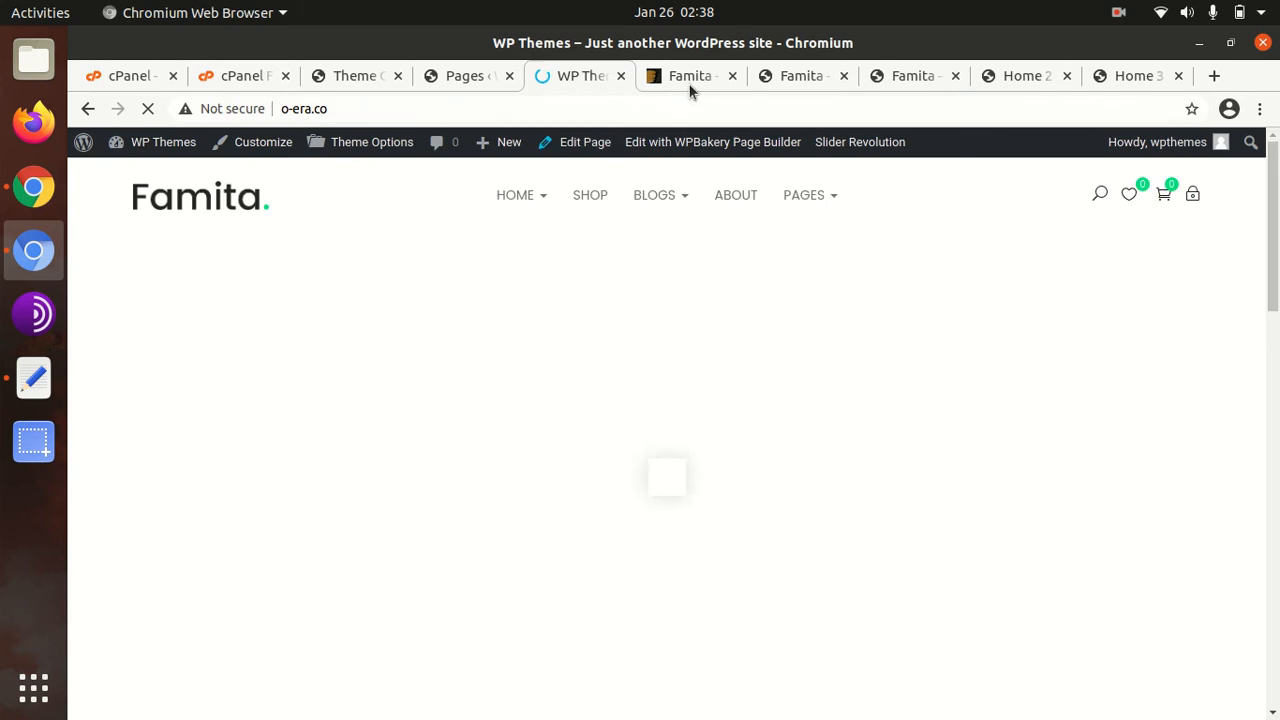
Glance at the ThemeForest Famita tab, then scroll the homepage's slider and New Arrivals product tabs
{"action": "left_click", "coordinate": [688, 78]}
{"action": "left_click", "coordinate": [580, 76]}
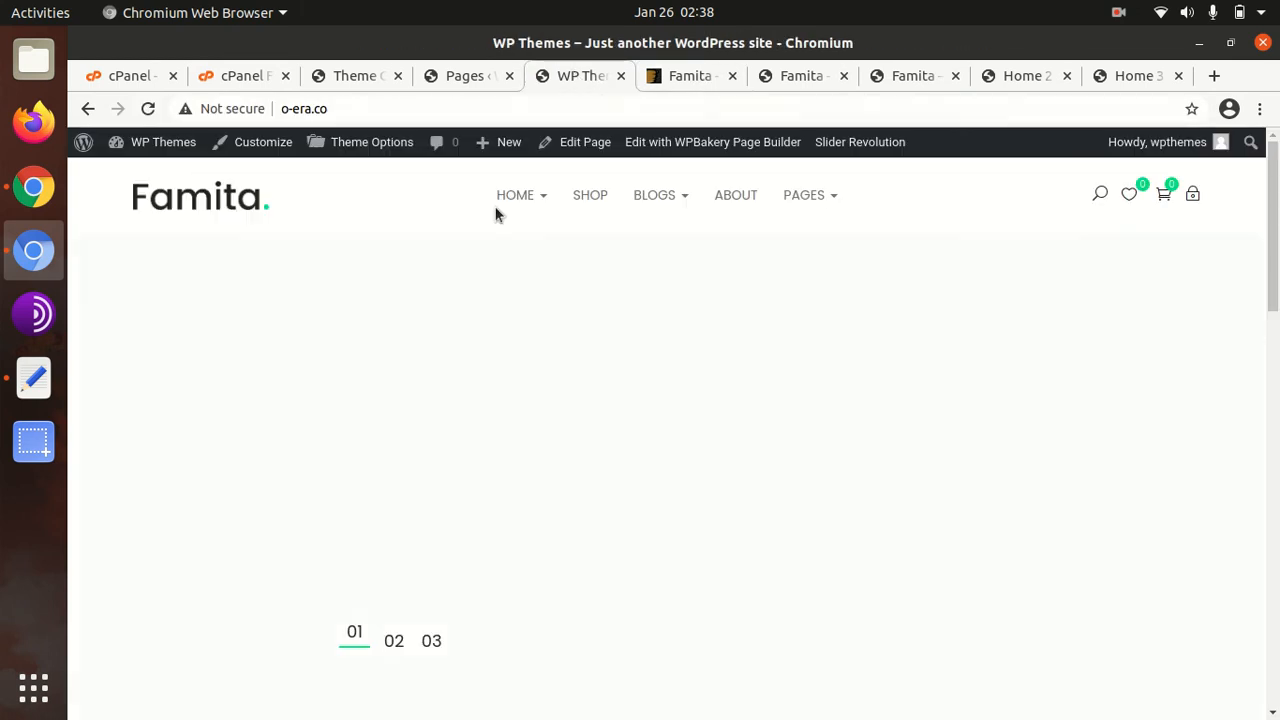
{"action": "scroll", "coordinate": [431, 316], "scroll_direction": "down", "scroll_amount": 5}
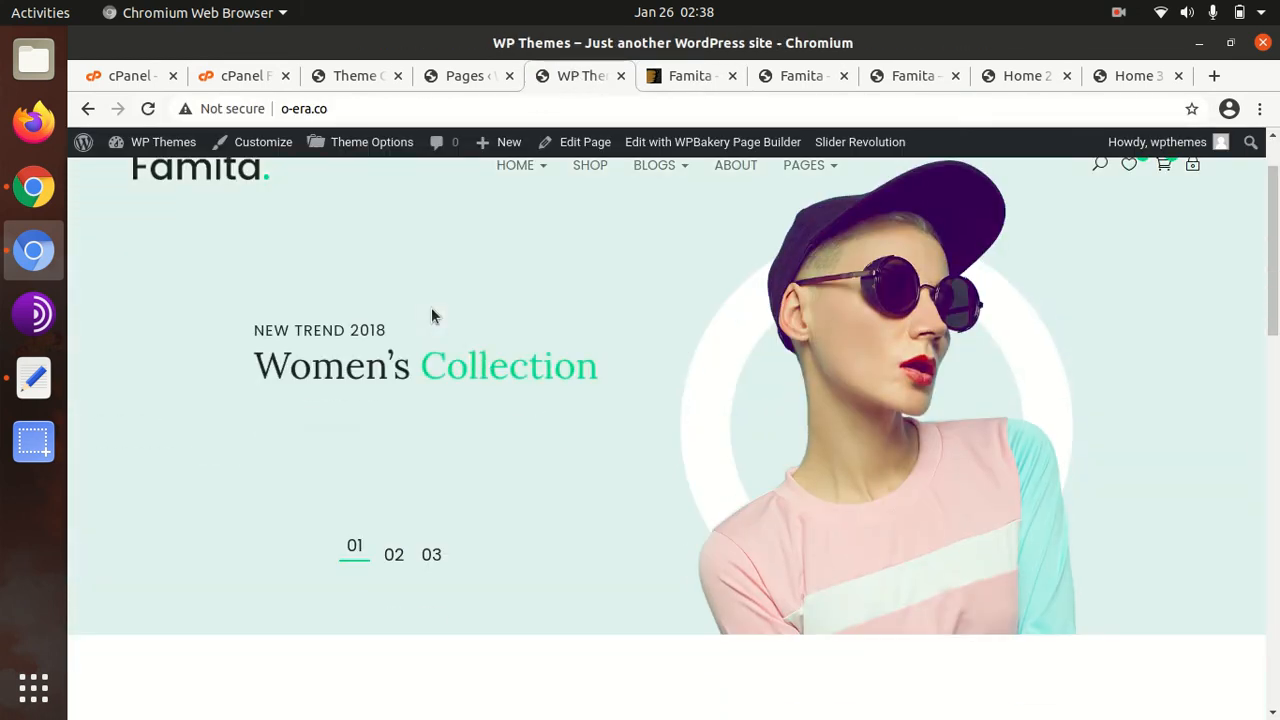
{"action": "scroll", "coordinate": [431, 316], "scroll_direction": "down", "scroll_amount": 5}
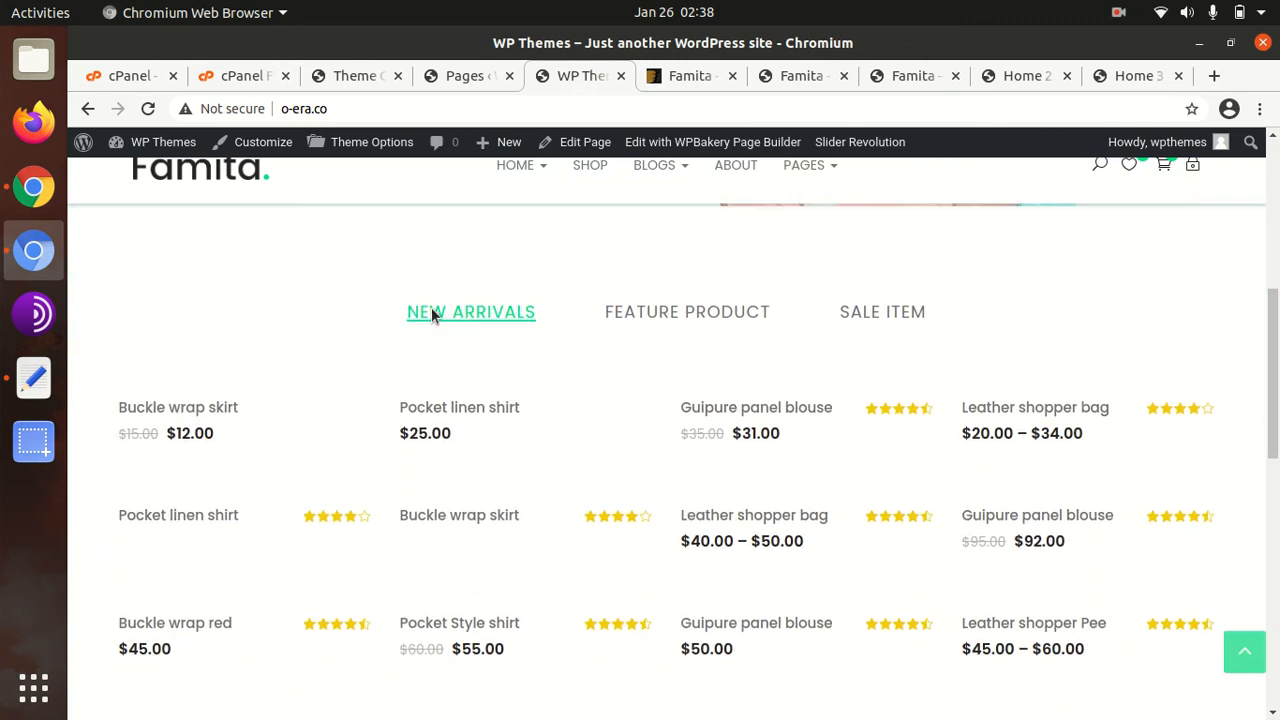
{"action": "scroll", "coordinate": [431, 316], "scroll_direction": "up", "scroll_amount": 9}
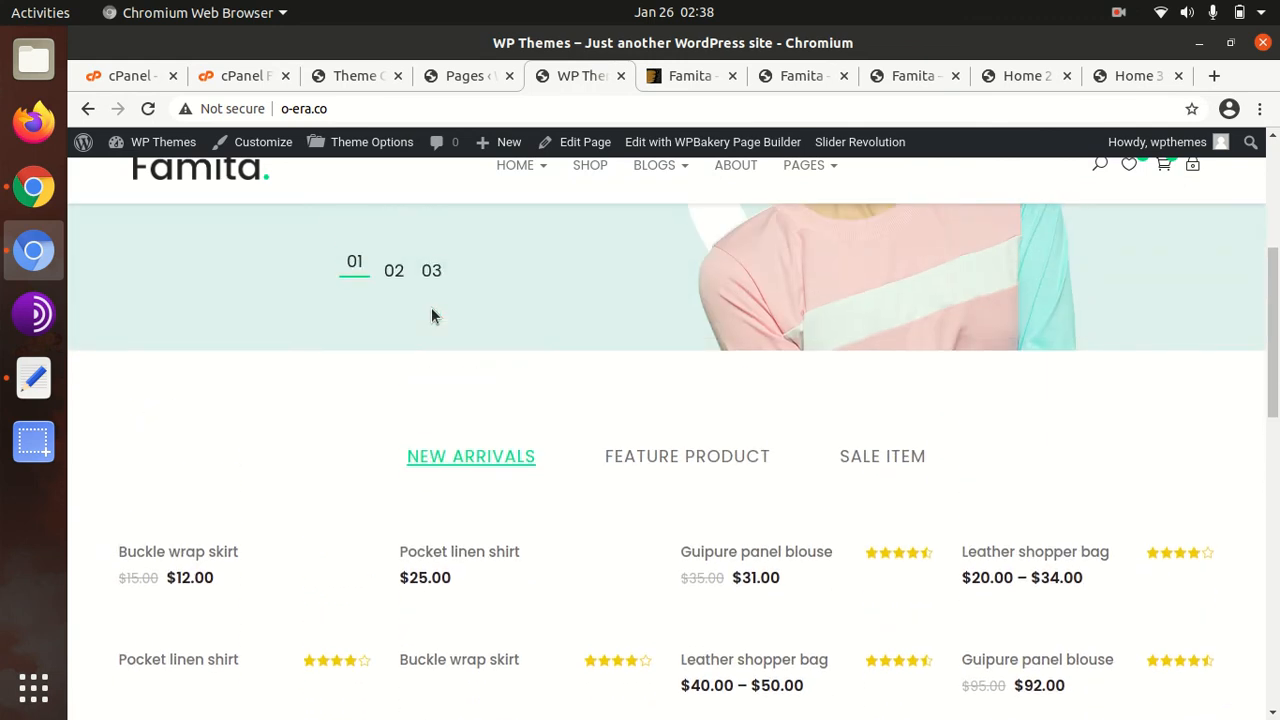
{"action": "scroll", "coordinate": [431, 316], "scroll_direction": "up", "scroll_amount": 2}
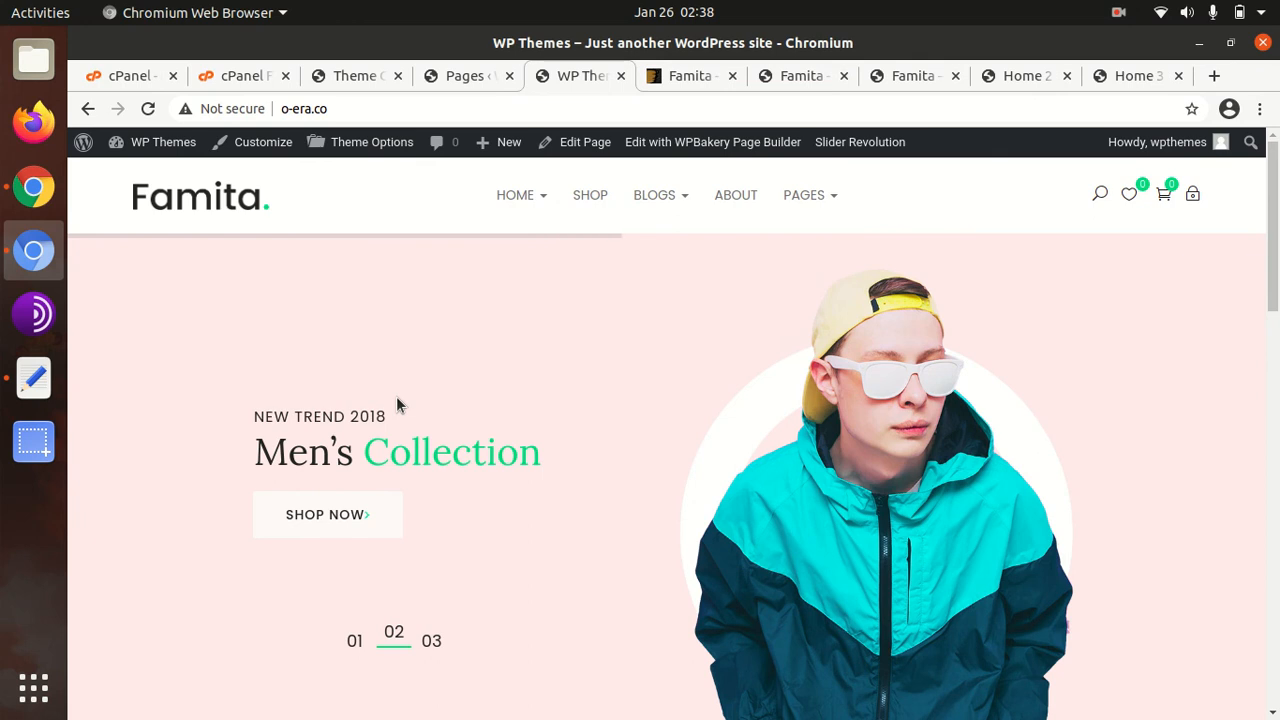
{"action": "scroll", "coordinate": [393, 398], "scroll_direction": "down", "scroll_amount": 3}
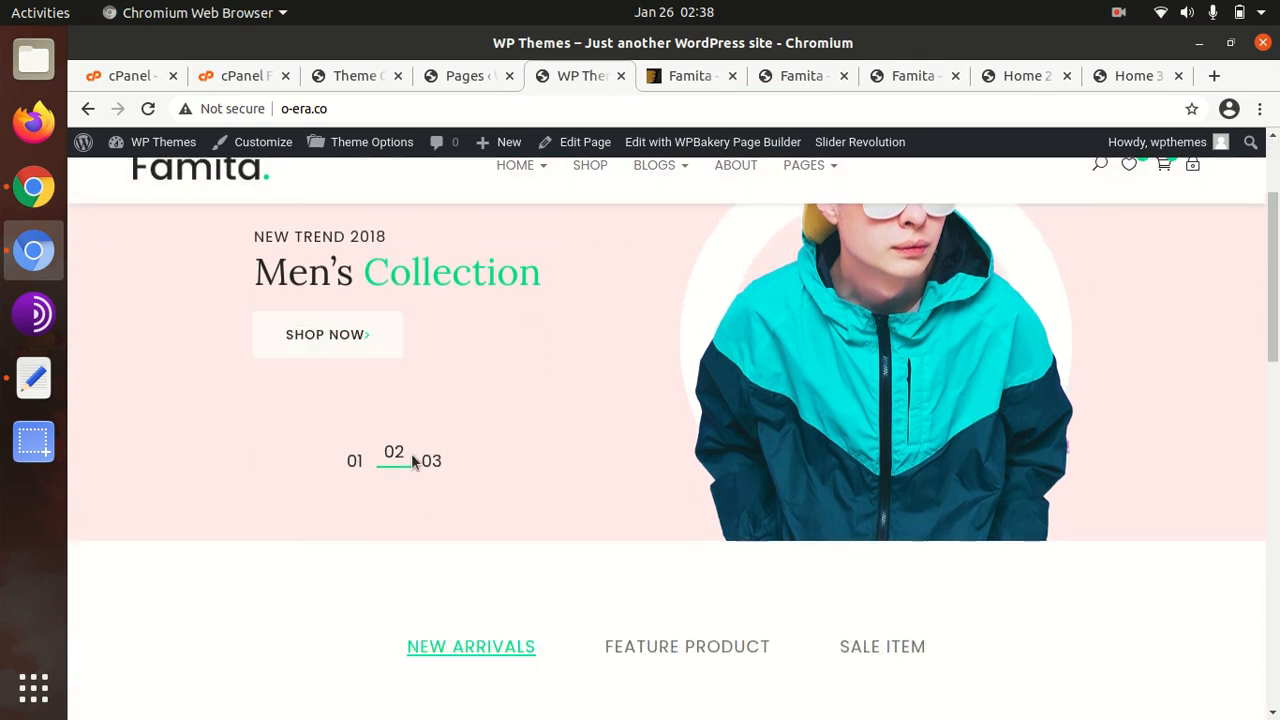
{"action": "scroll", "coordinate": [411, 458], "scroll_direction": "down", "scroll_amount": 4}
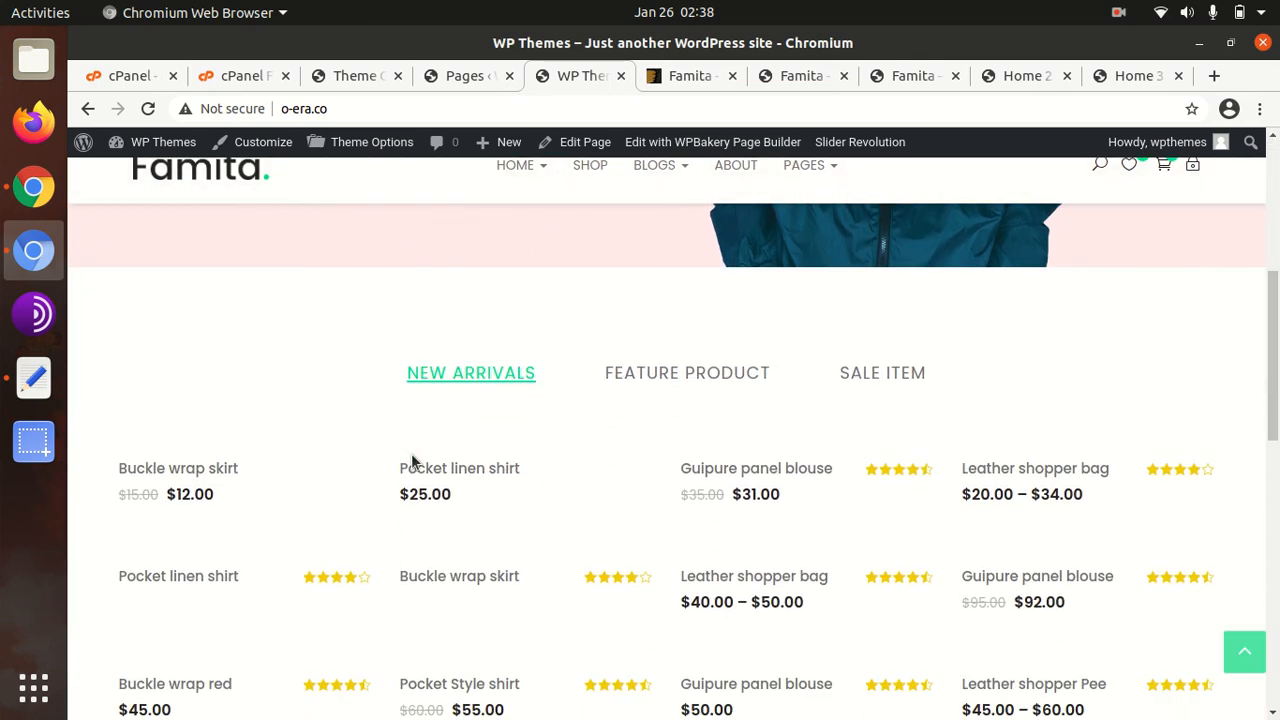
{"action": "scroll", "coordinate": [411, 458], "scroll_direction": "up", "scroll_amount": 5}
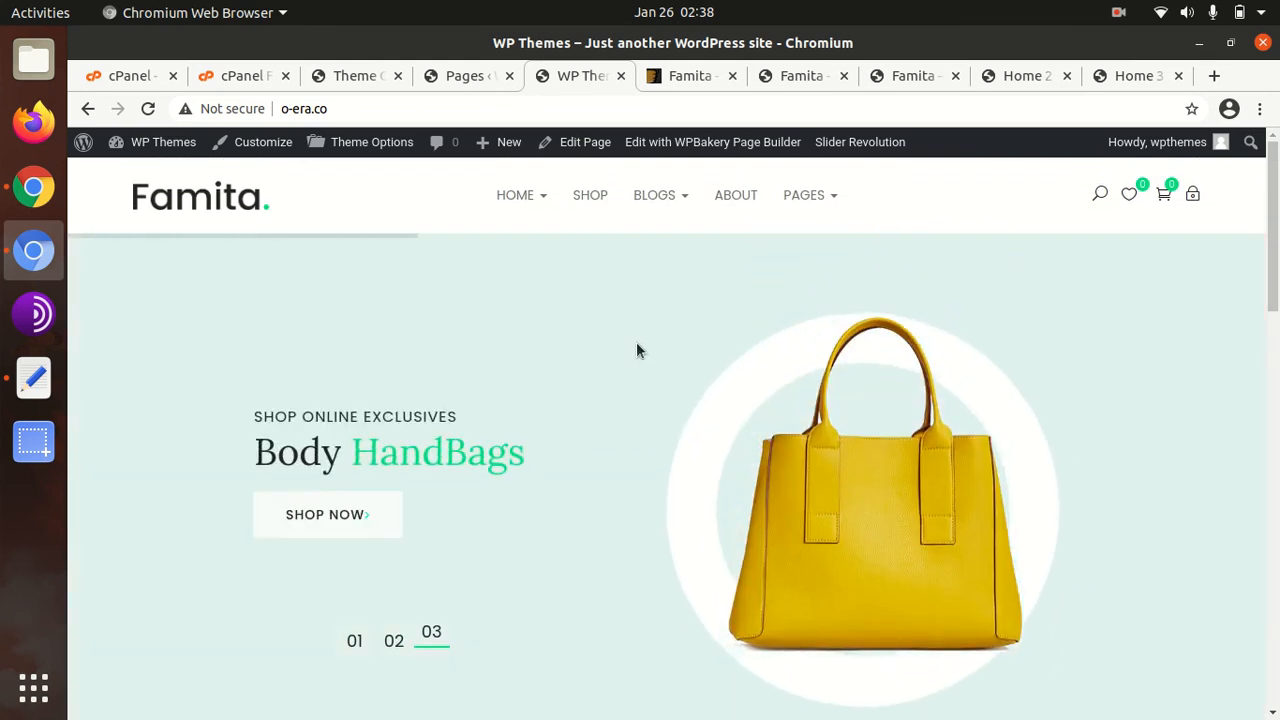
{"action": "scroll", "coordinate": [478, 343], "scroll_direction": "down", "scroll_amount": 2}
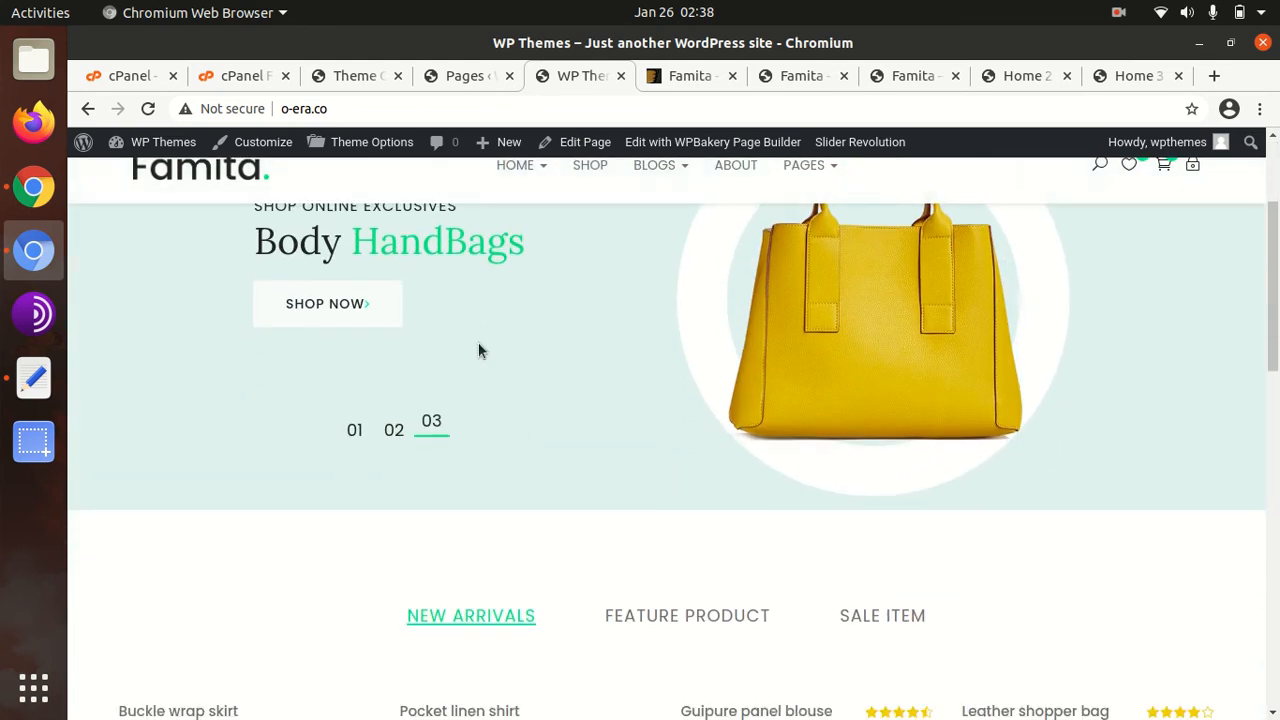
{"action": "scroll", "coordinate": [478, 345], "scroll_direction": "up", "scroll_amount": 2}
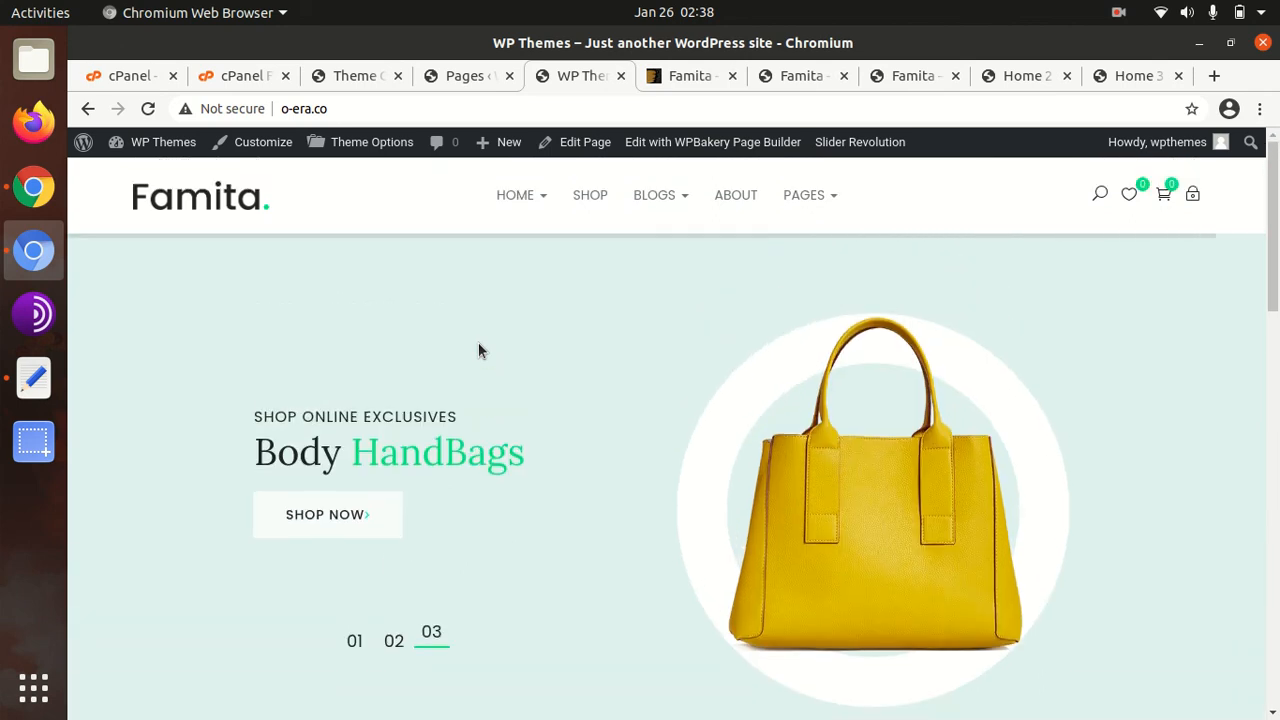
{"action": "scroll", "coordinate": [493, 351], "scroll_direction": "down", "scroll_amount": 1}
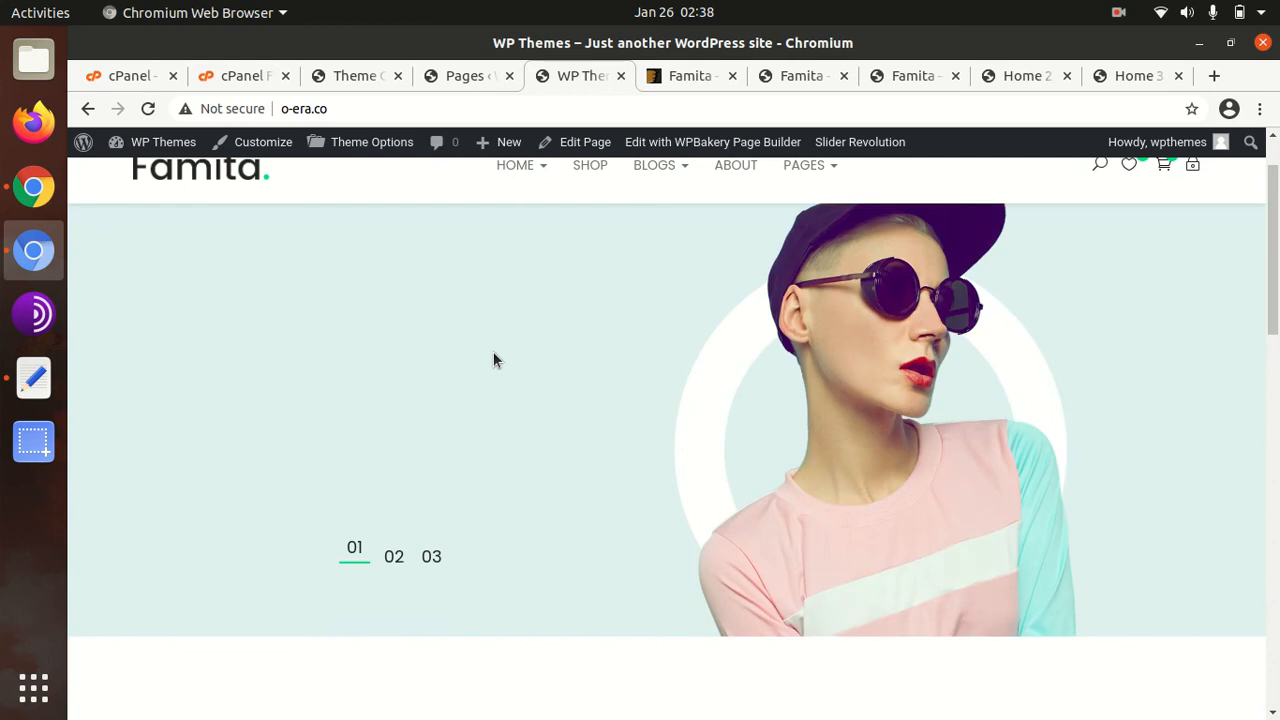
{"action": "scroll", "coordinate": [493, 351], "scroll_direction": "up", "scroll_amount": 2}
{"action": "scroll", "coordinate": [493, 351], "scroll_direction": "down", "scroll_amount": 5}
{"action": "scroll", "coordinate": [493, 351], "scroll_direction": "up", "scroll_amount": 3}
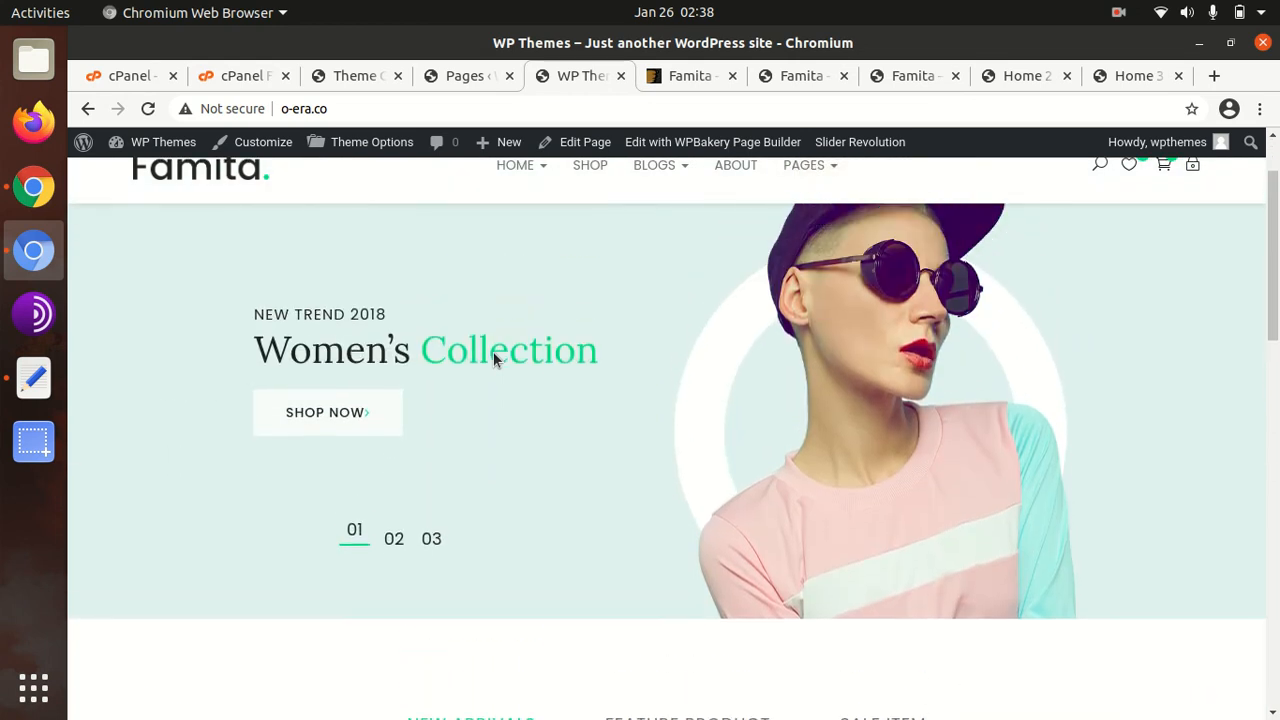
{"action": "scroll", "coordinate": [493, 351], "scroll_direction": "up", "scroll_amount": 1}
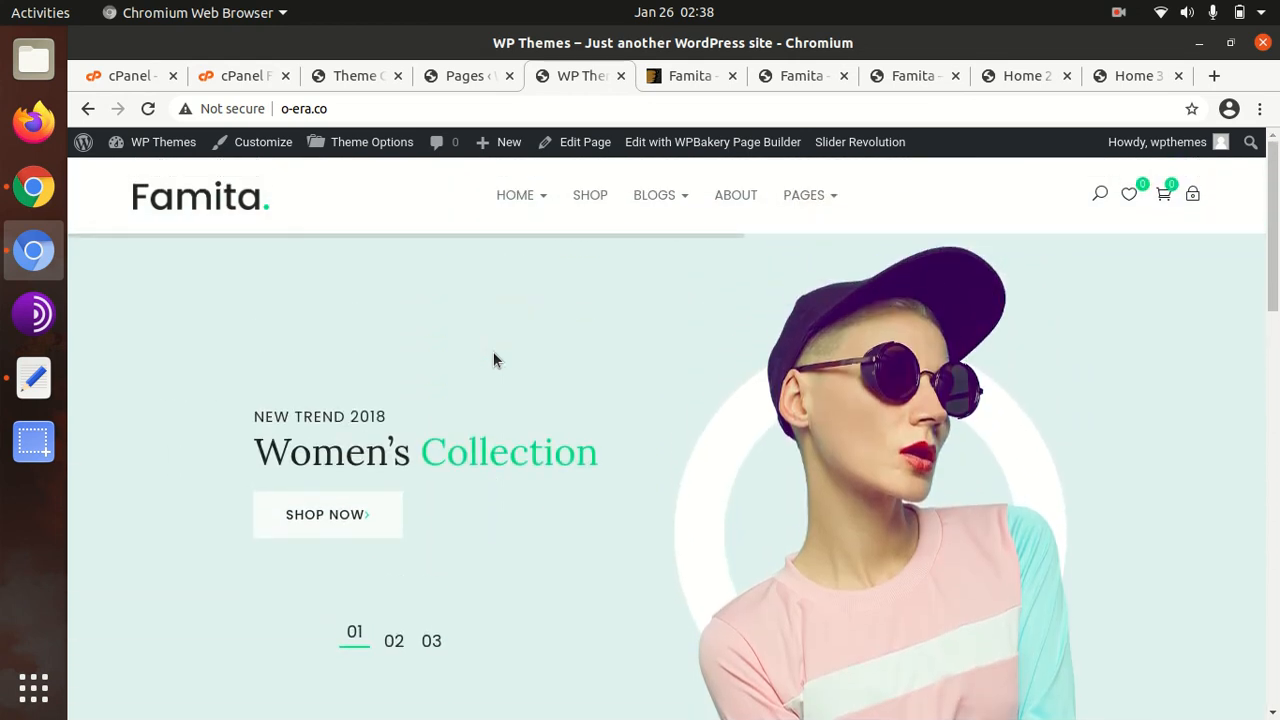